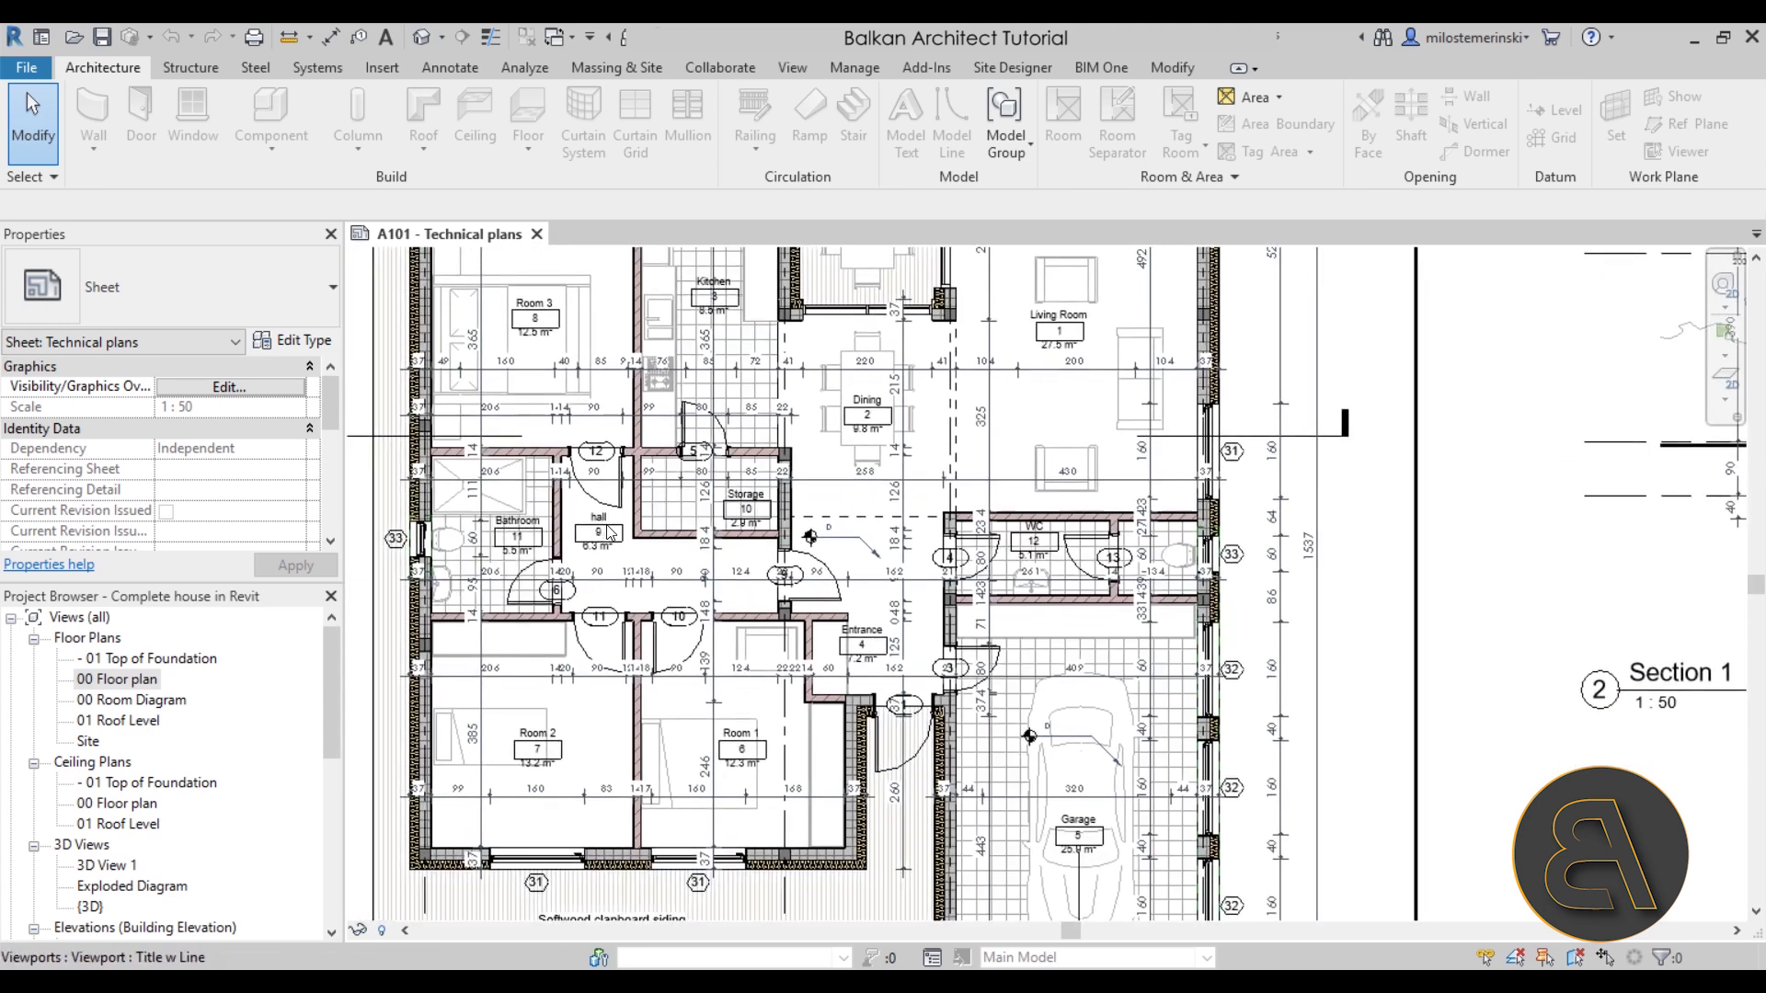
Pan and zoom out on the A101 - Technical plans sheet to fit the floor plan, Section 1 and 3D view.
middle_drag(665, 651, 662, 624)
middle_drag(589, 688, 591, 783)
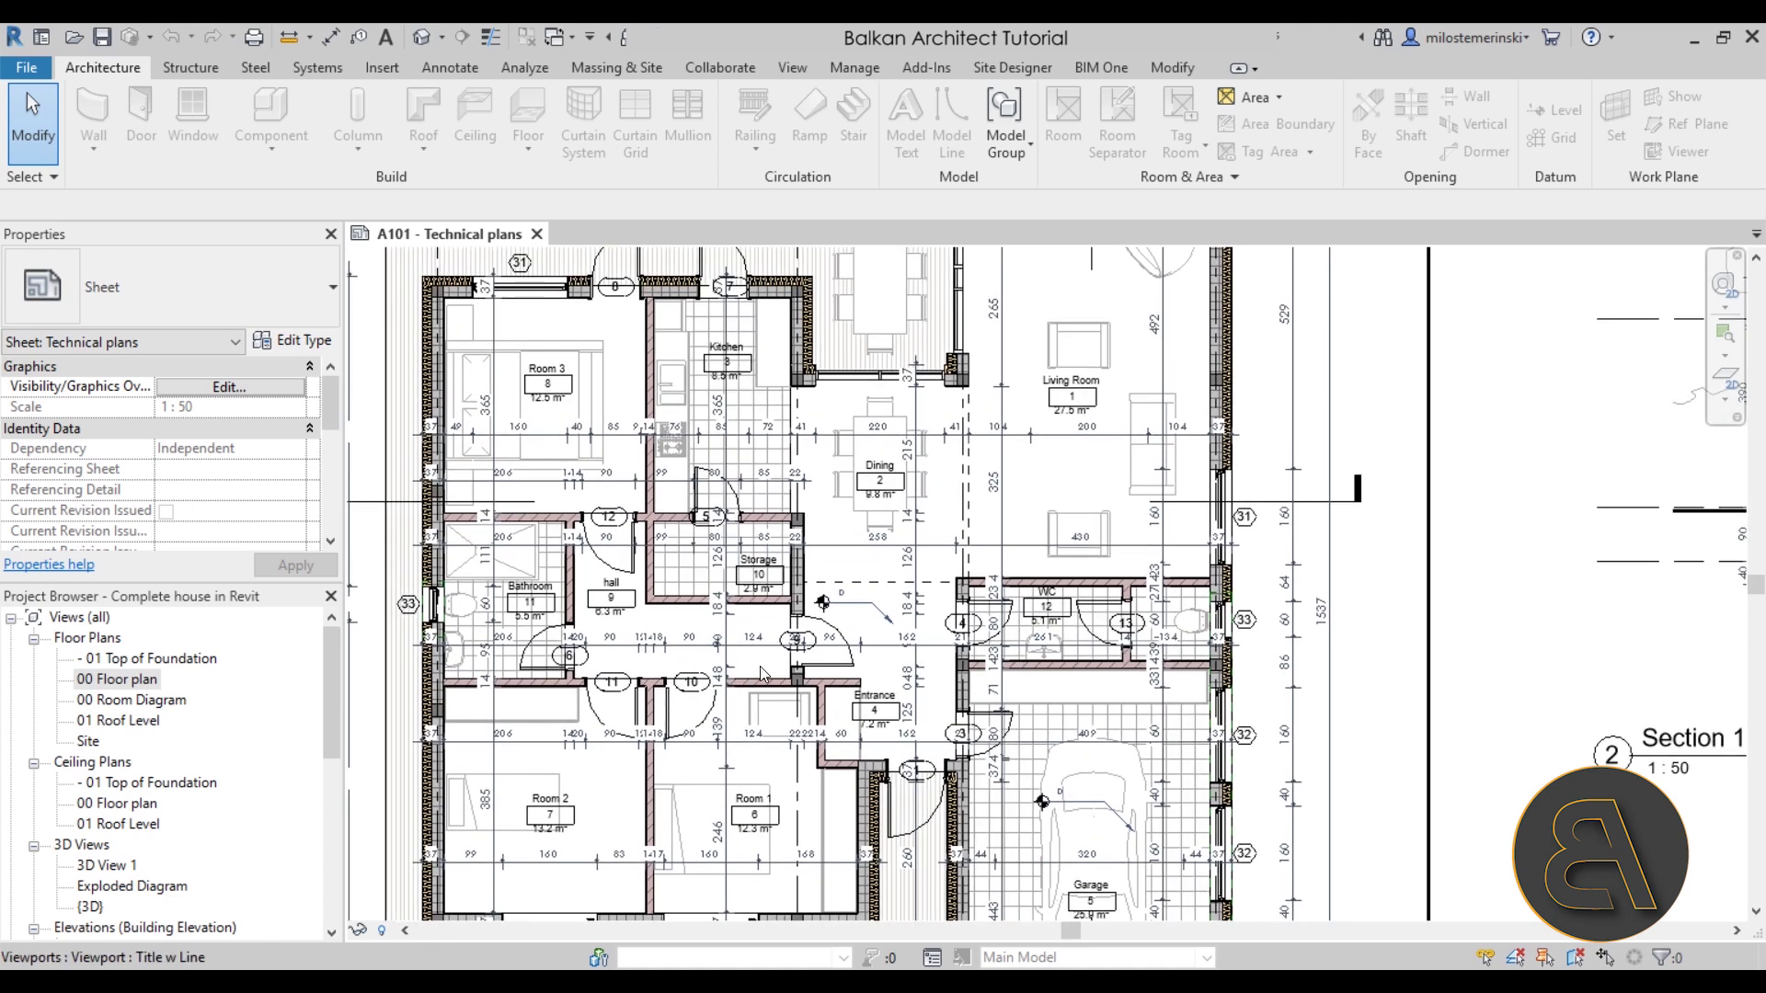
middle_drag(775, 658, 777, 689)
scroll(756, 664, down, 2)
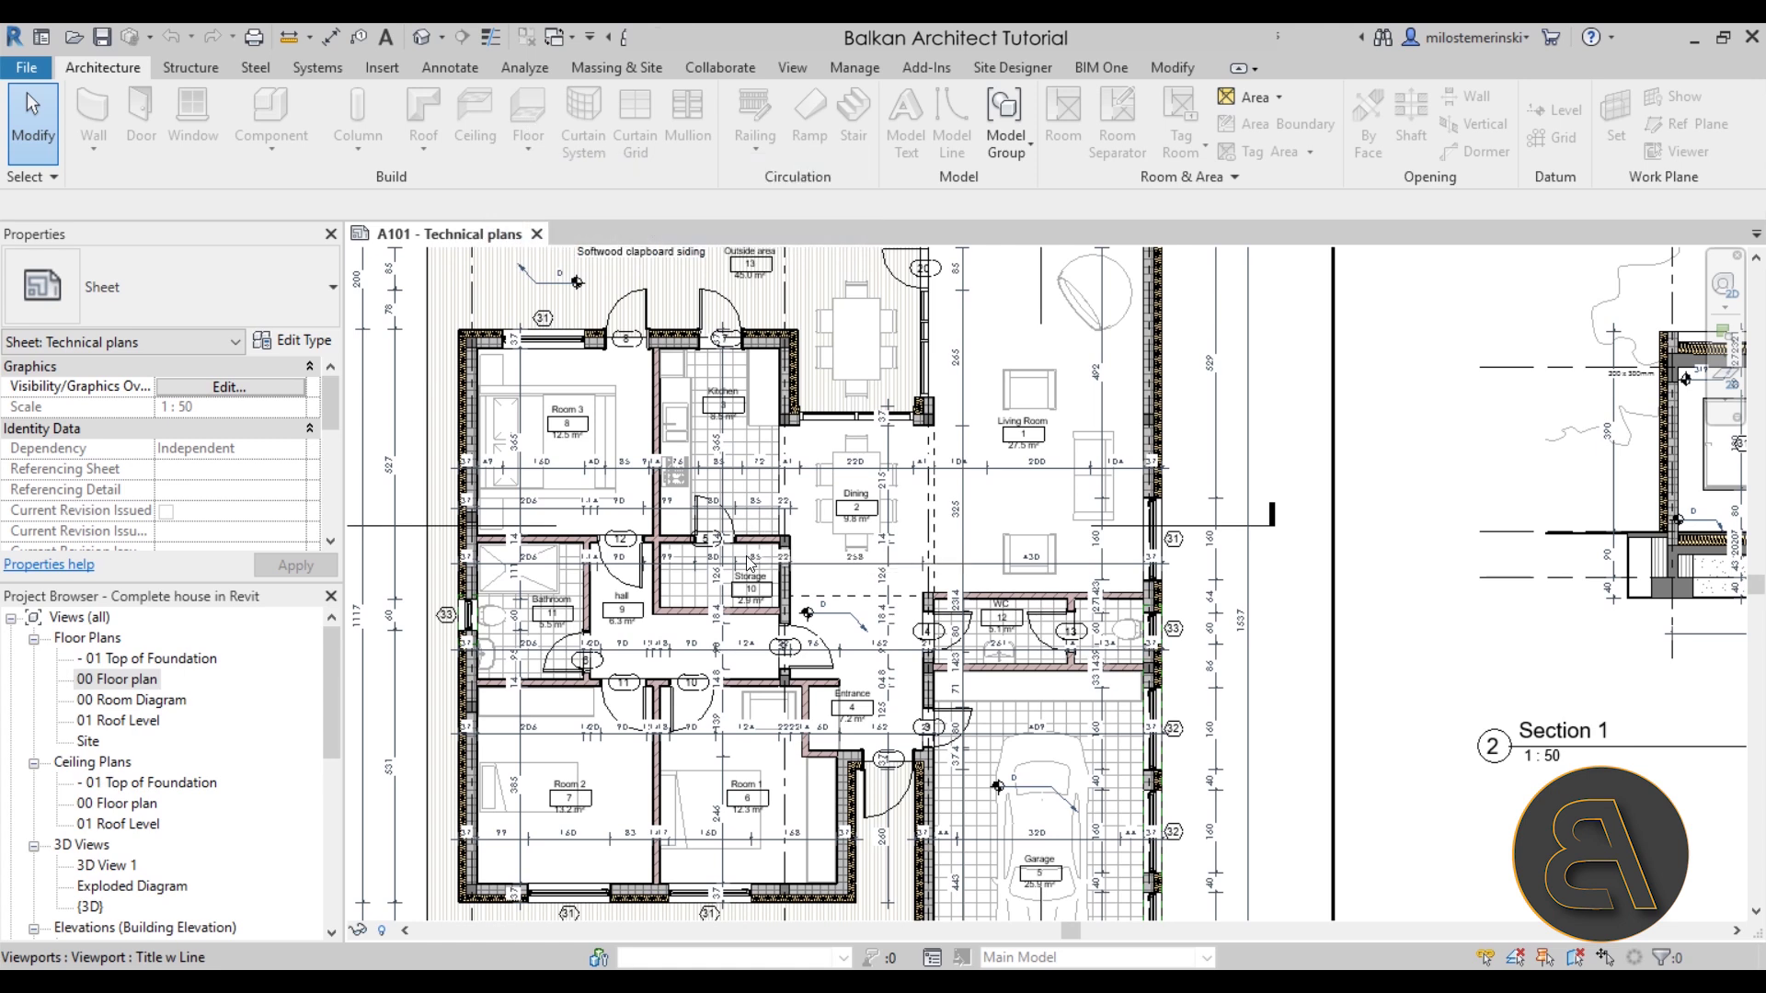
scroll(751, 563, down, 3)
scroll(1118, 717, down, 3)
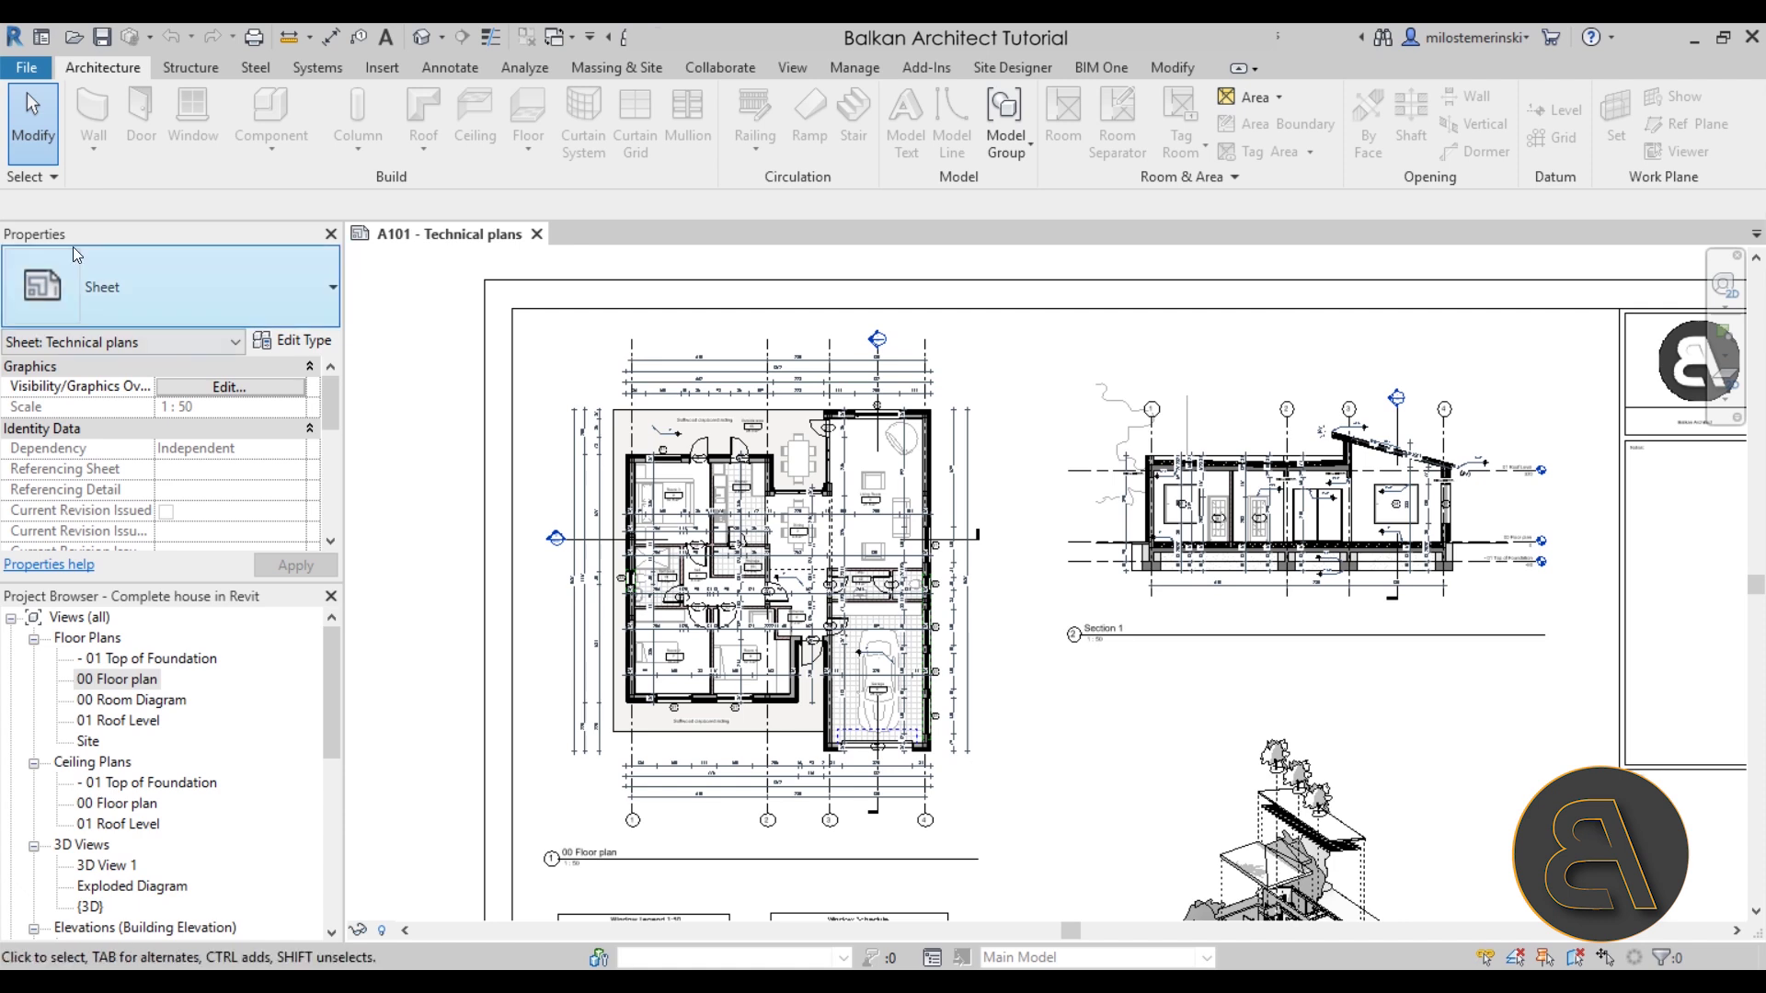
Open the Save Family library dialog and move it aside to reveal the sheet.
click(21, 69)
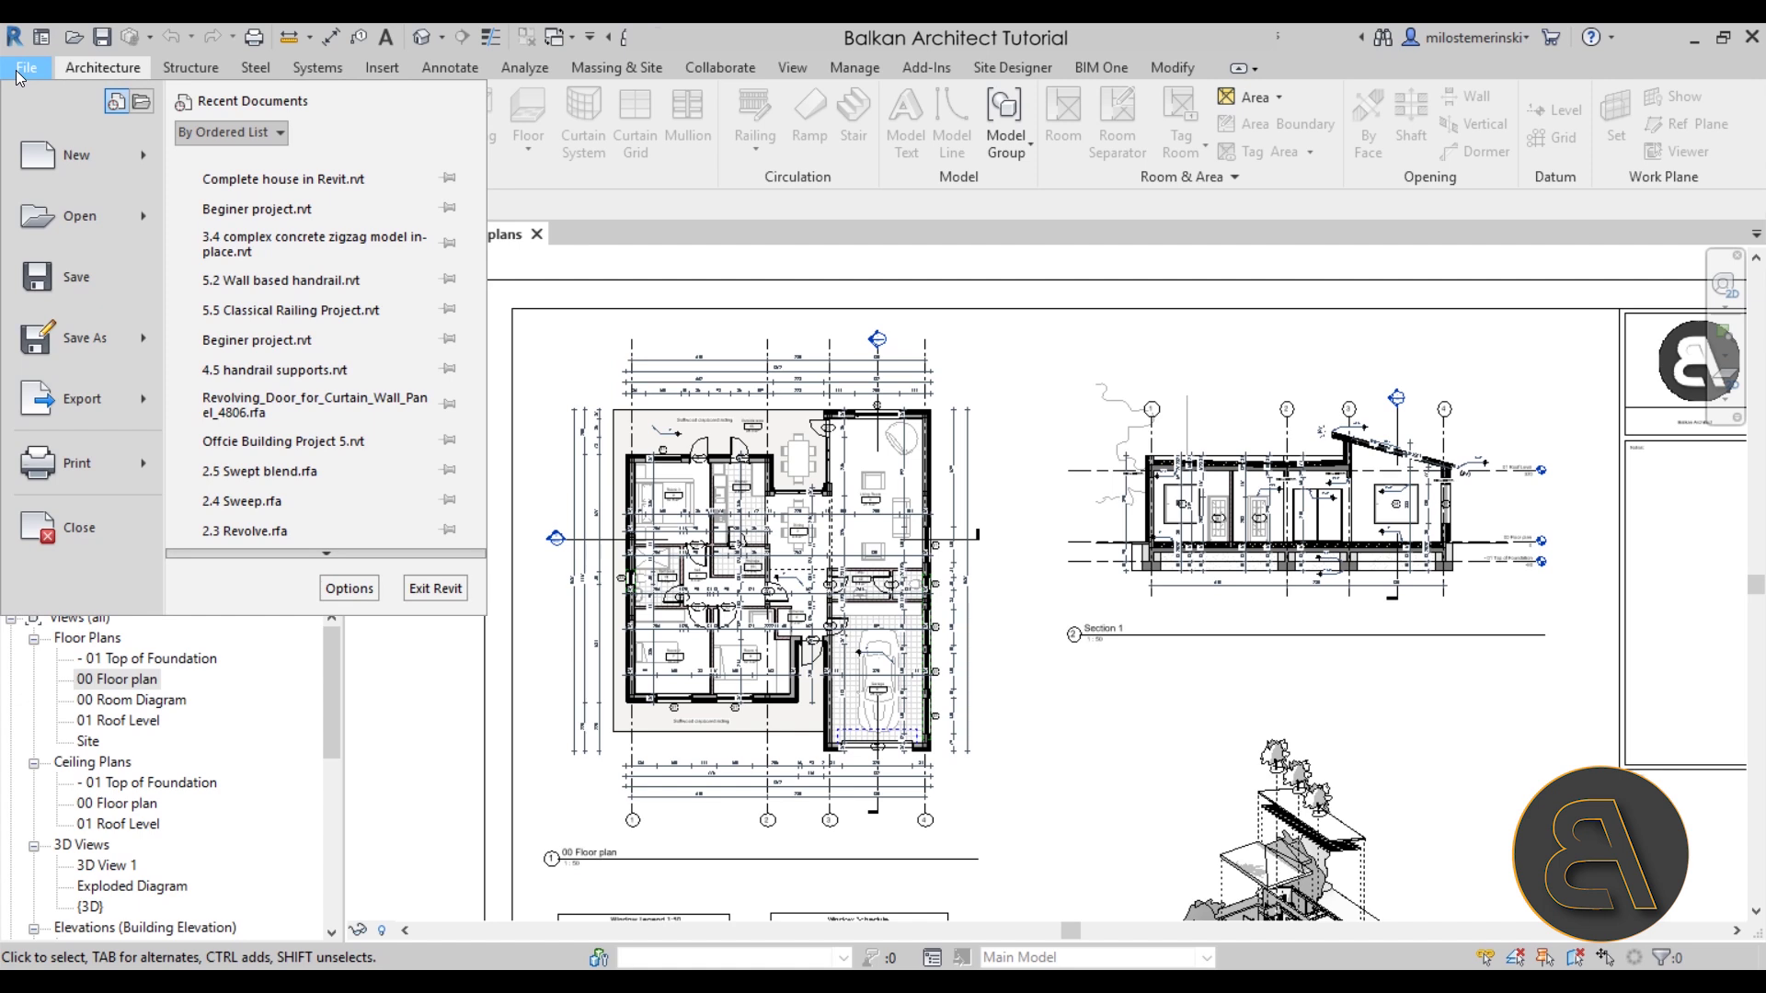
mouse_move(118, 362)
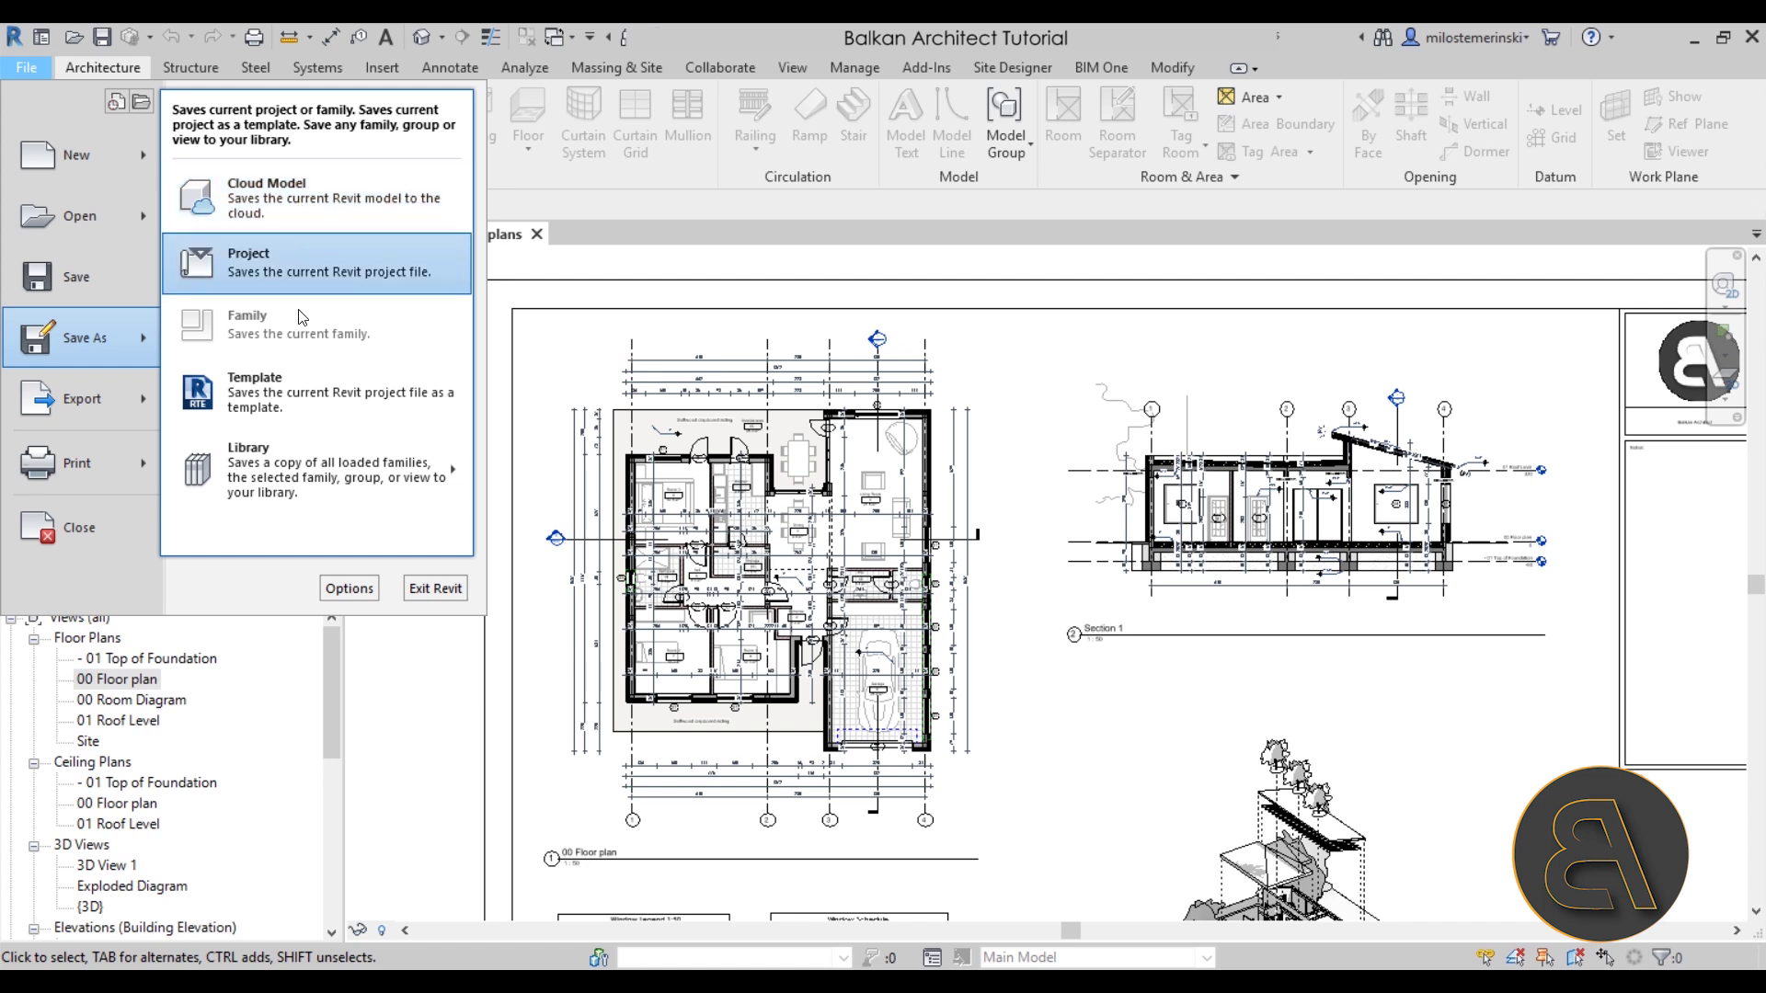
mouse_move(301, 473)
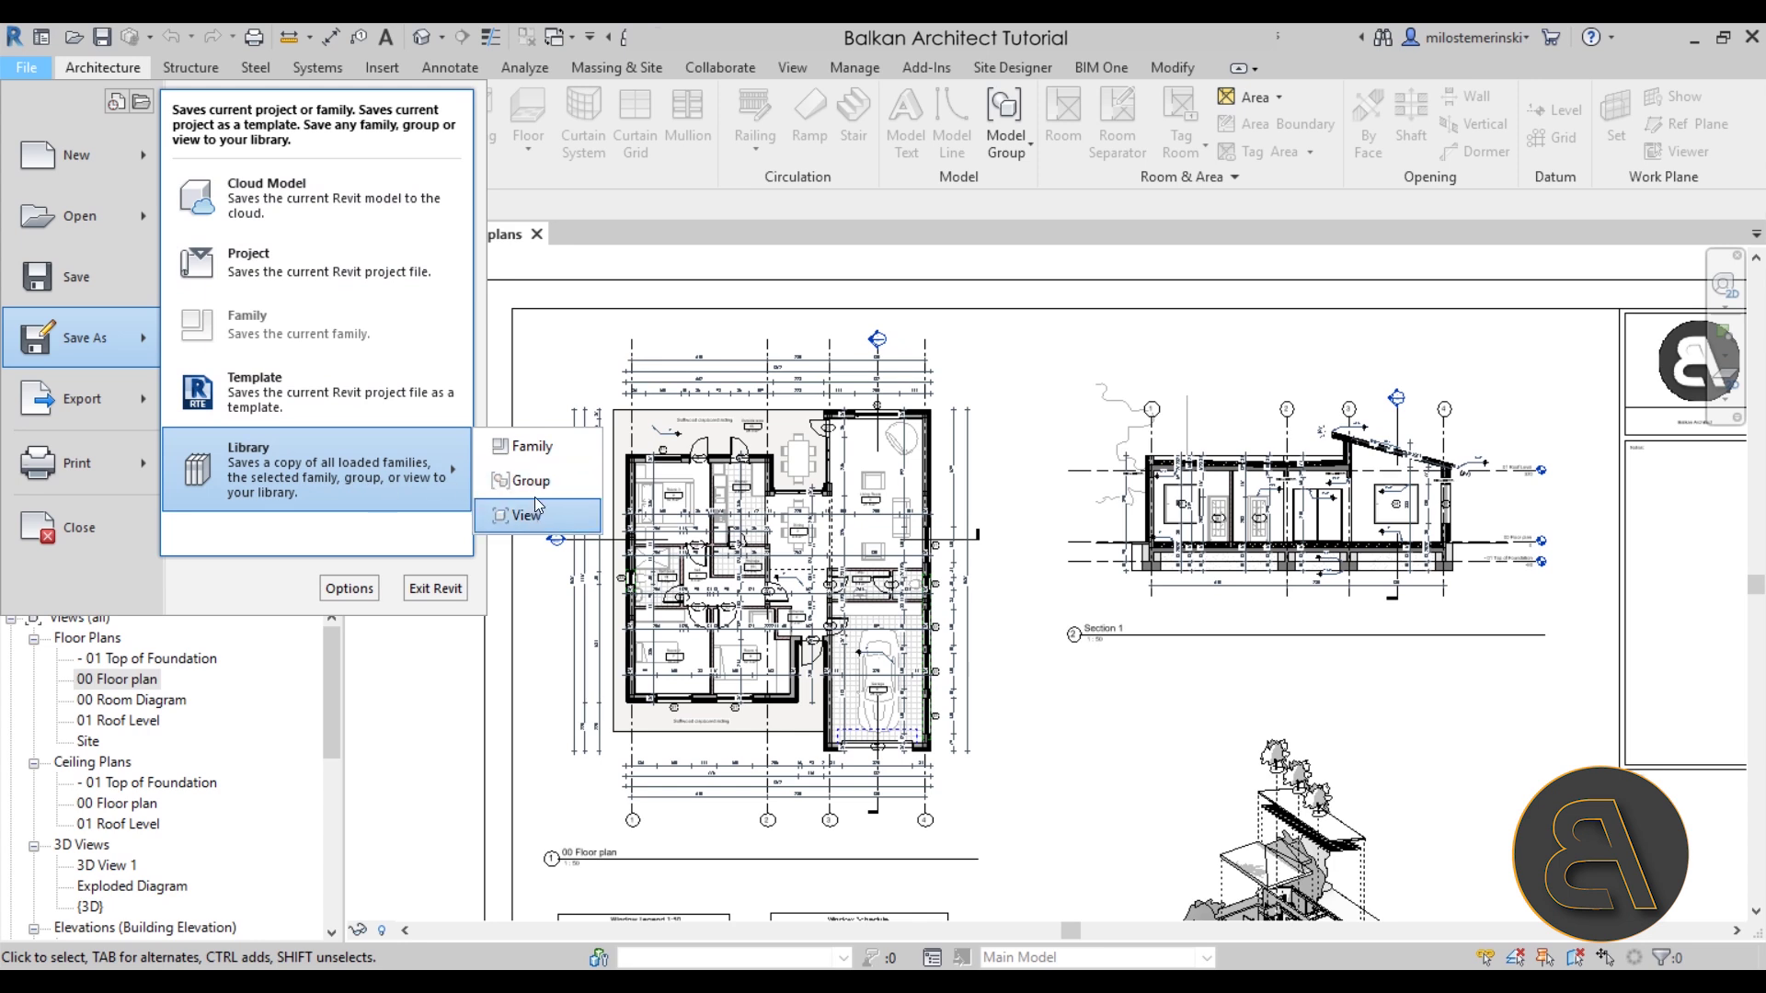
click(538, 450)
mouse_move(1070, 347)
mouse_down()
mouse_move(837, 268)
mouse_move(815, 286)
mouse_up()
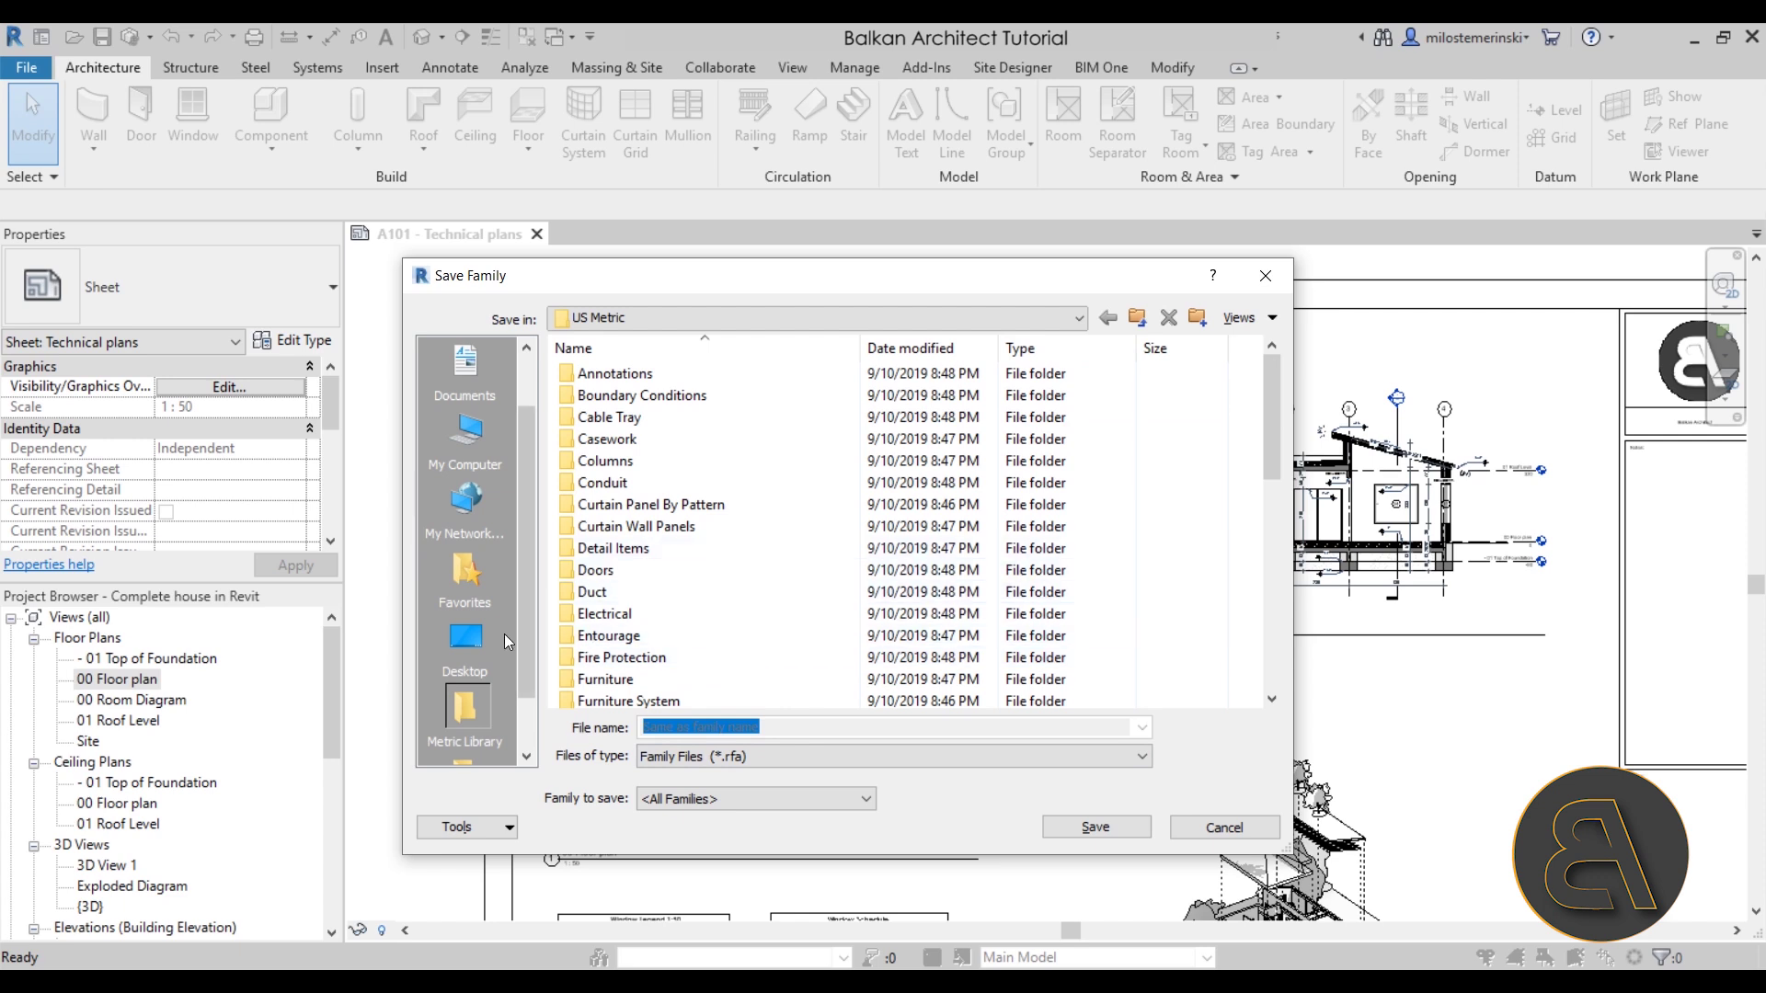
Create a new folder named 'Families' on the Desktop and open it.
click(476, 638)
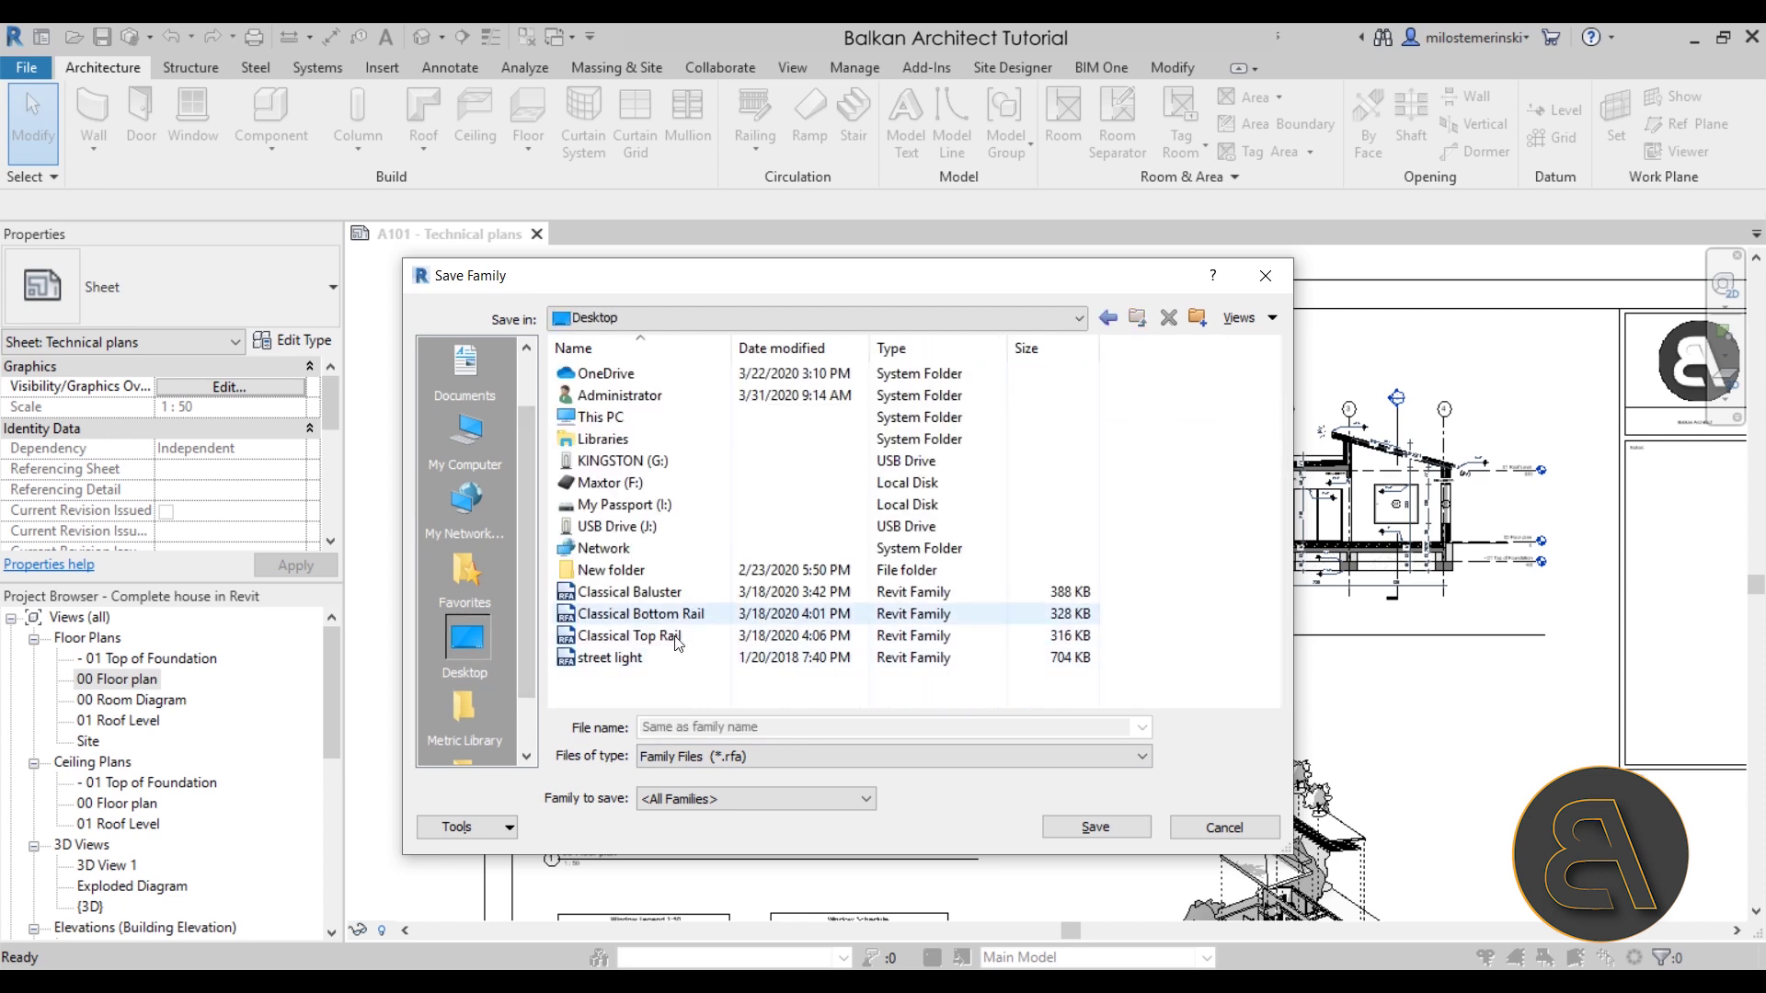
right_click(642, 684)
mouse_move(754, 570)
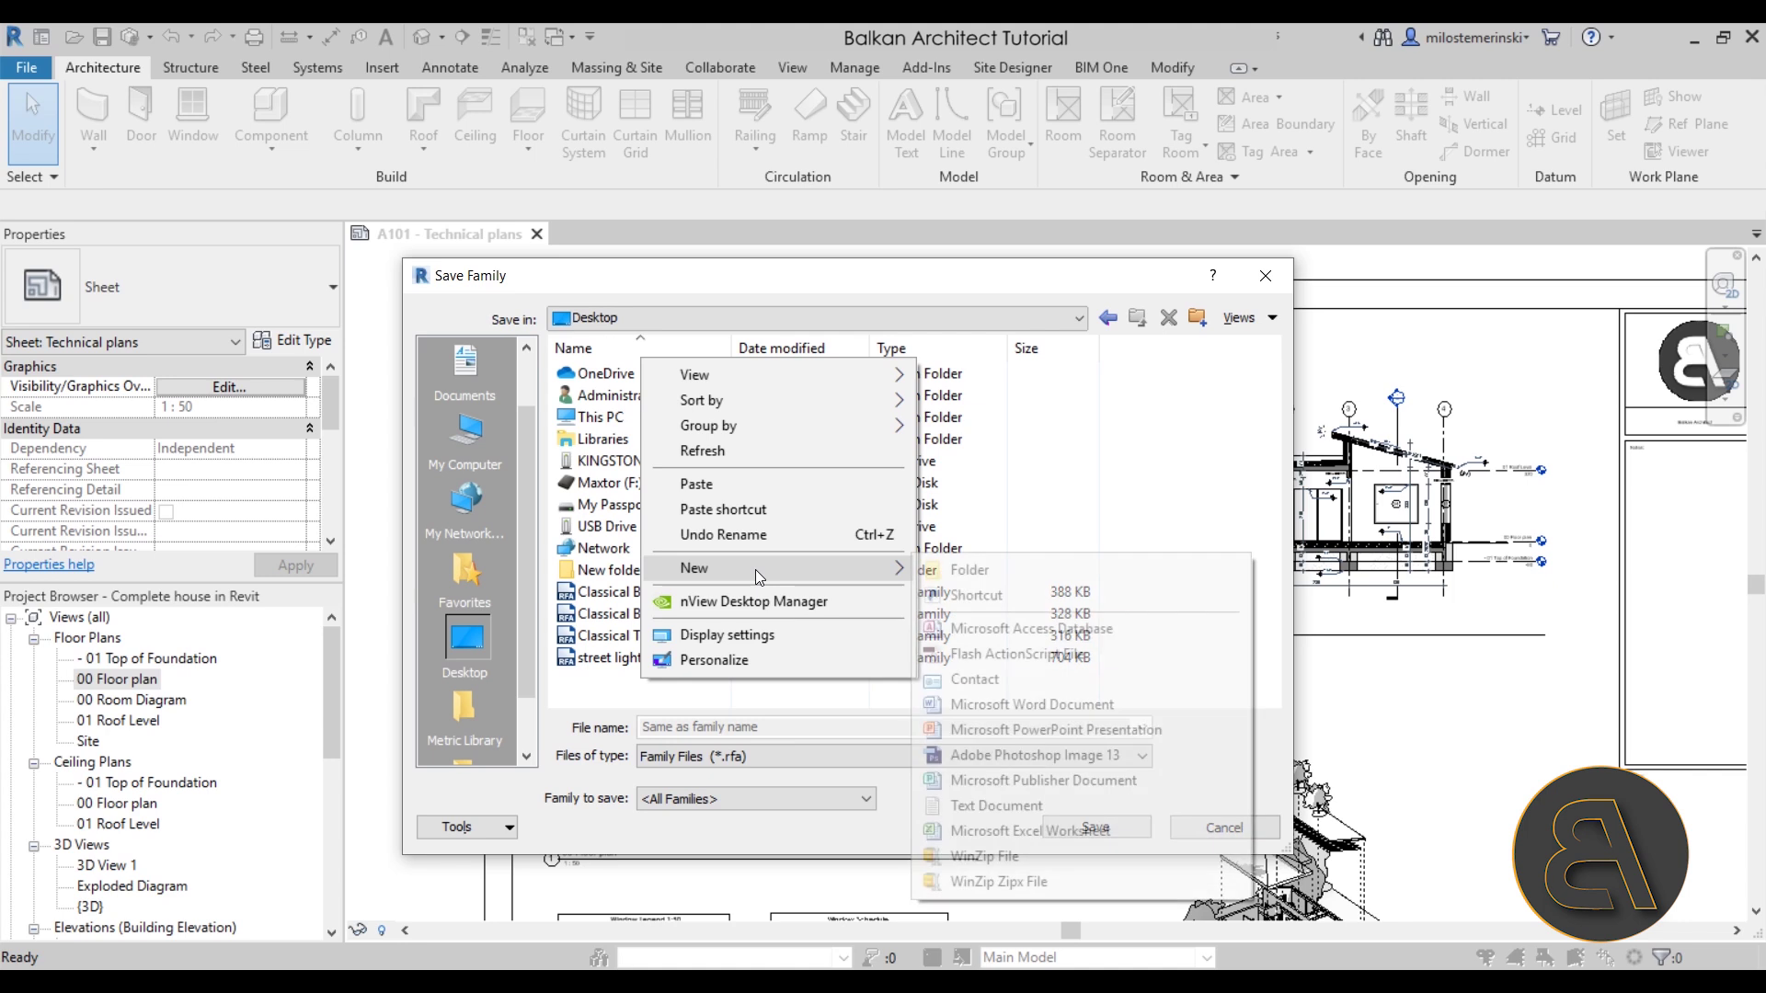
click(946, 572)
text(F)
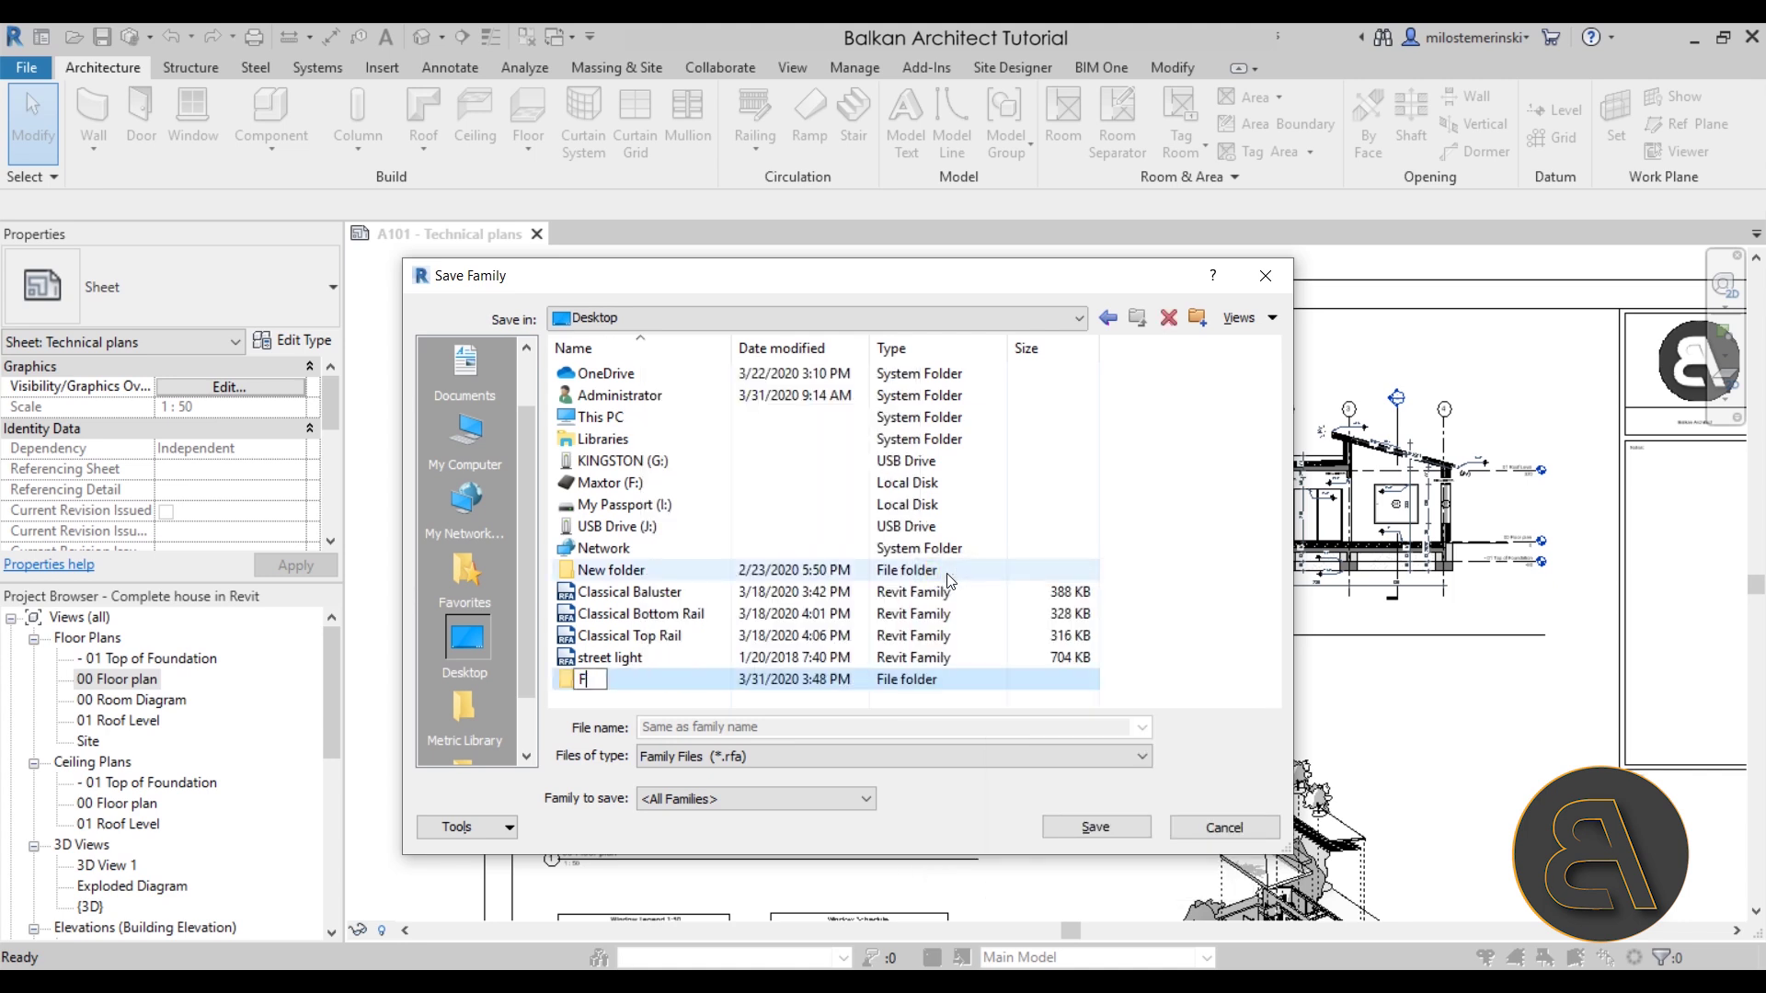
text(amilies)
key(Return)
double_click(602, 679)
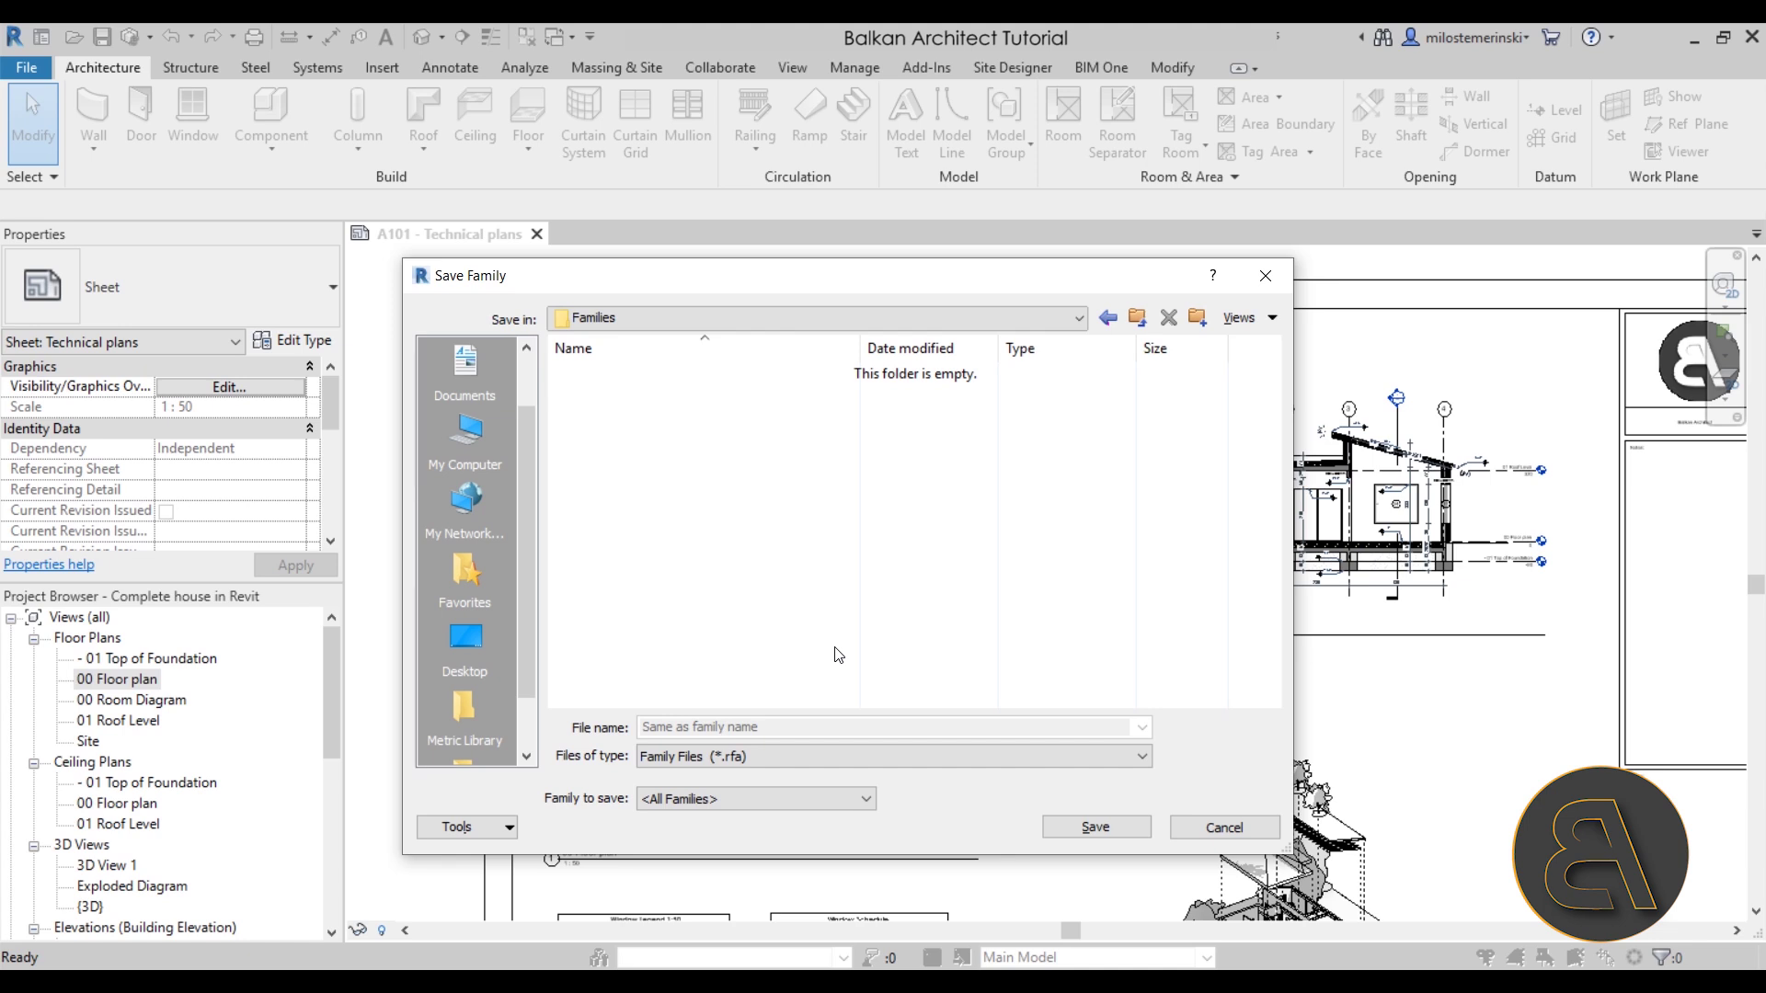
Choose Car_BMW as the family to save and save it into Families.
click(739, 807)
mouse_move(1116, 389)
mouse_down()
mouse_move(1112, 701)
mouse_move(1106, 393)
mouse_up()
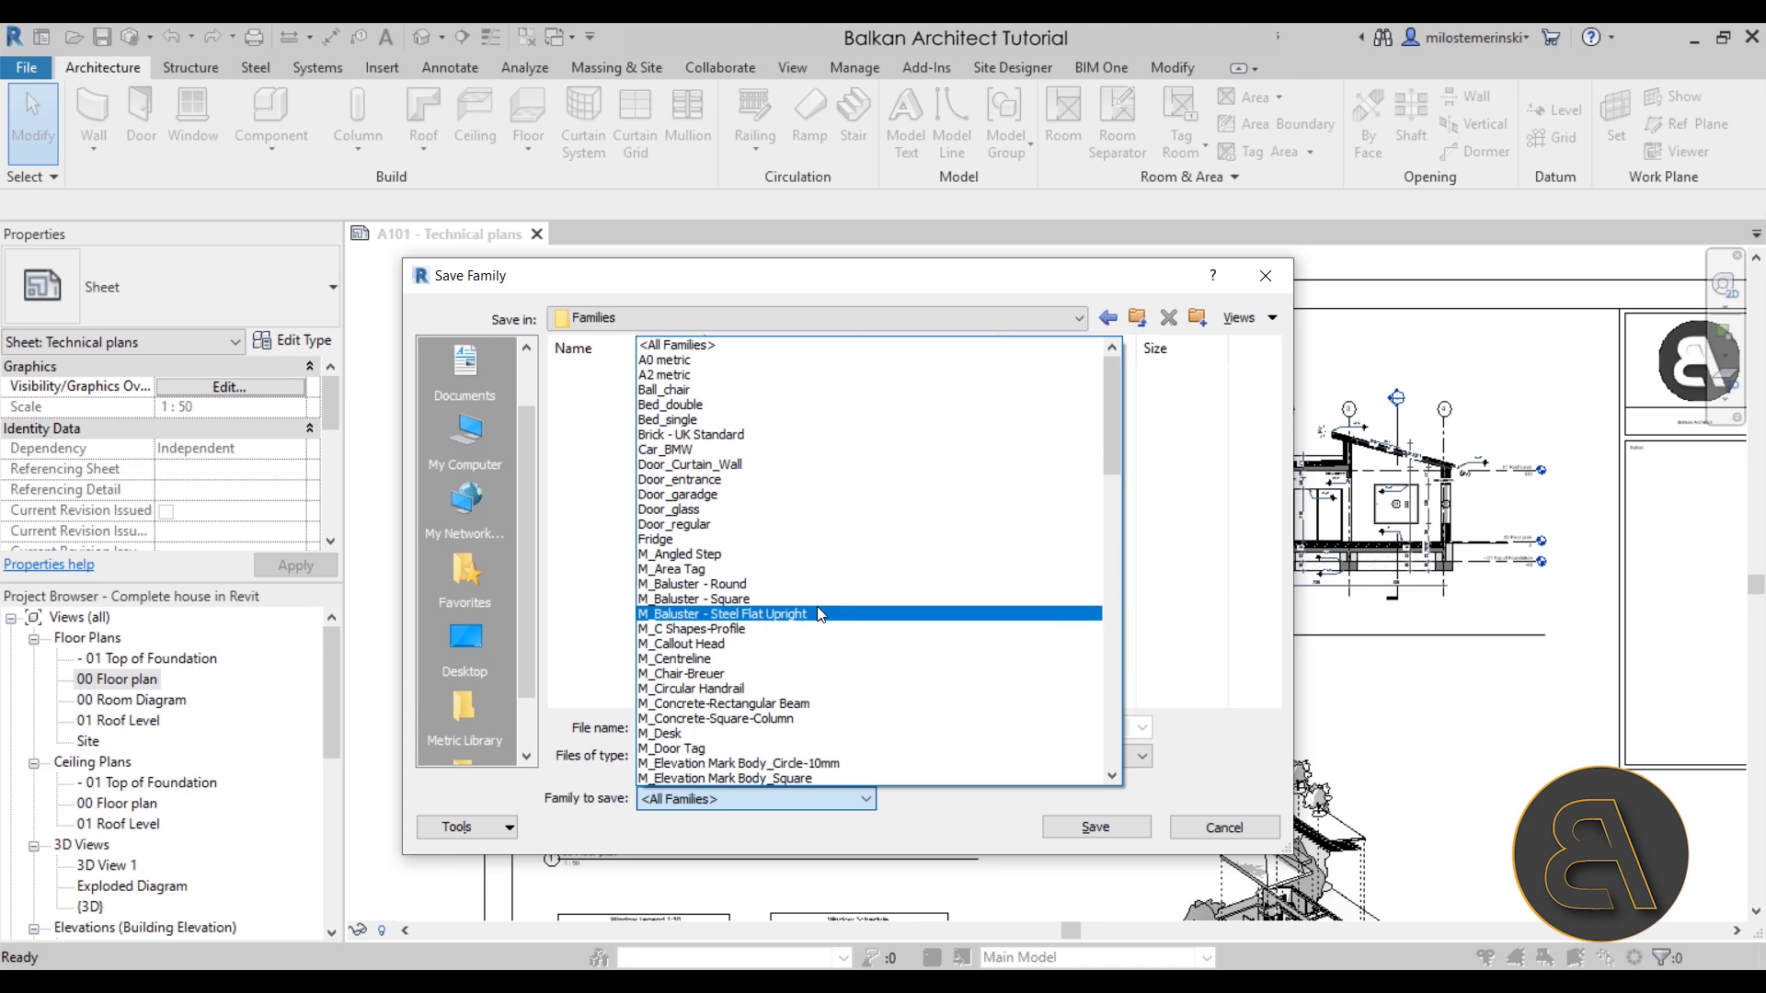
click(696, 451)
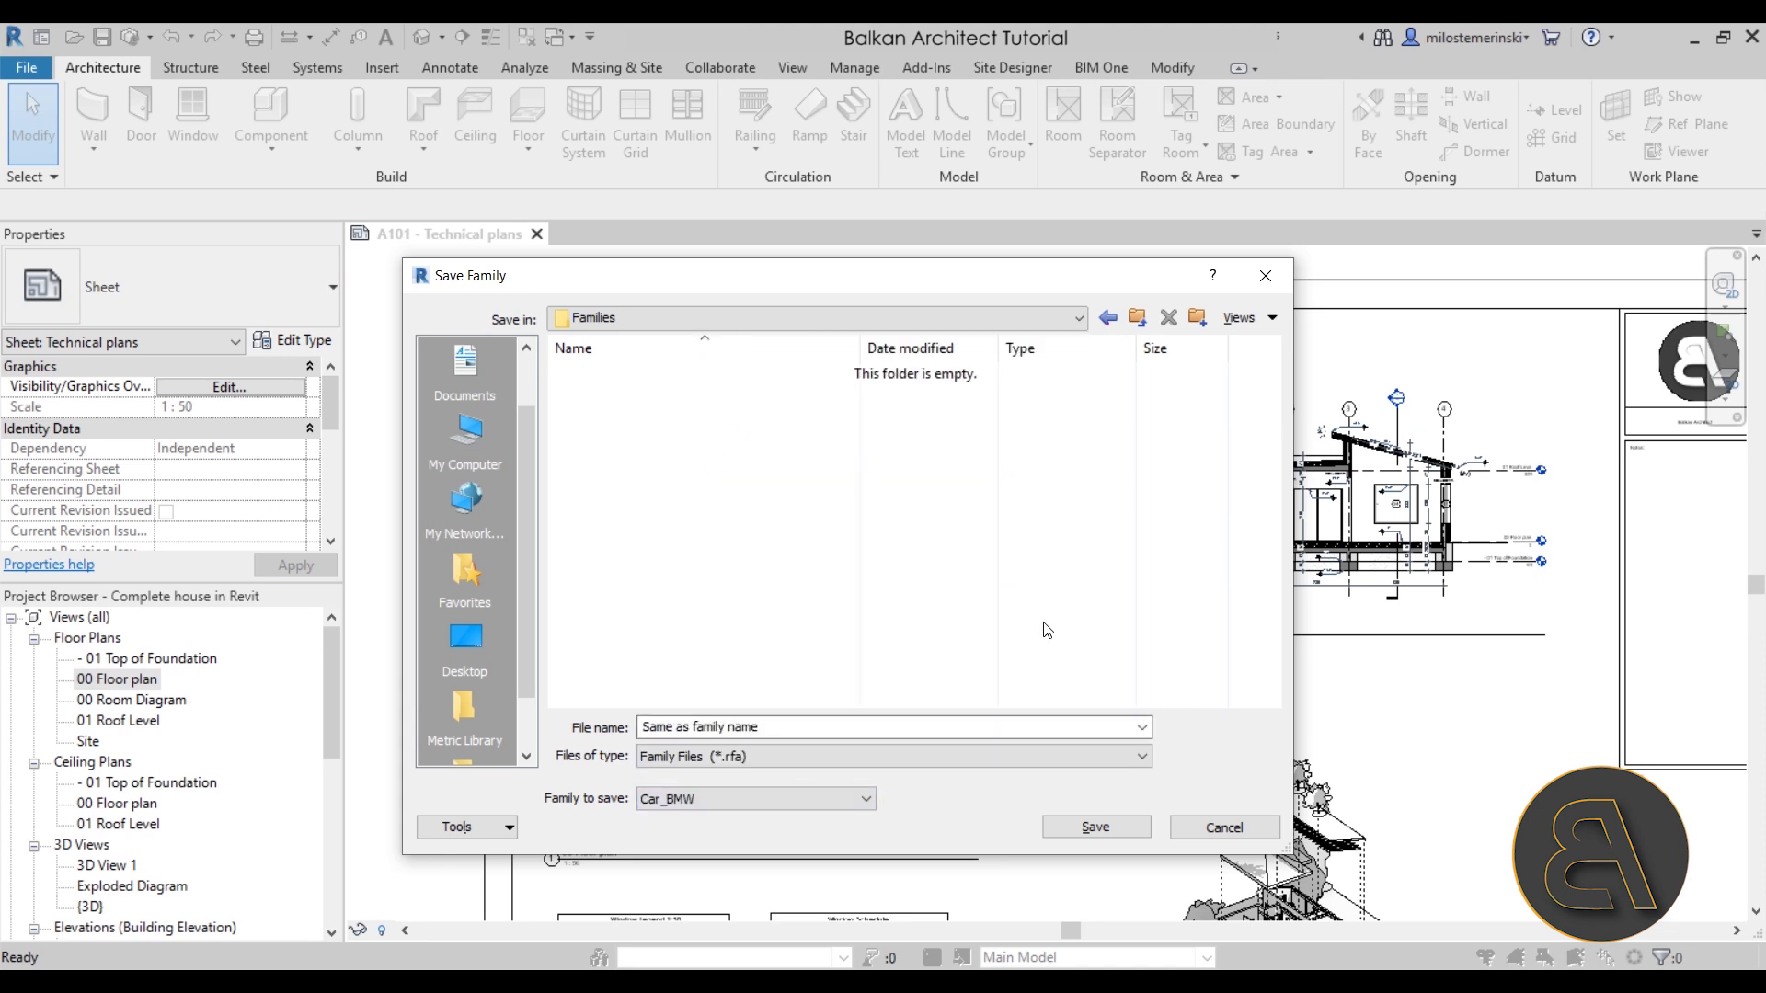
click(1085, 825)
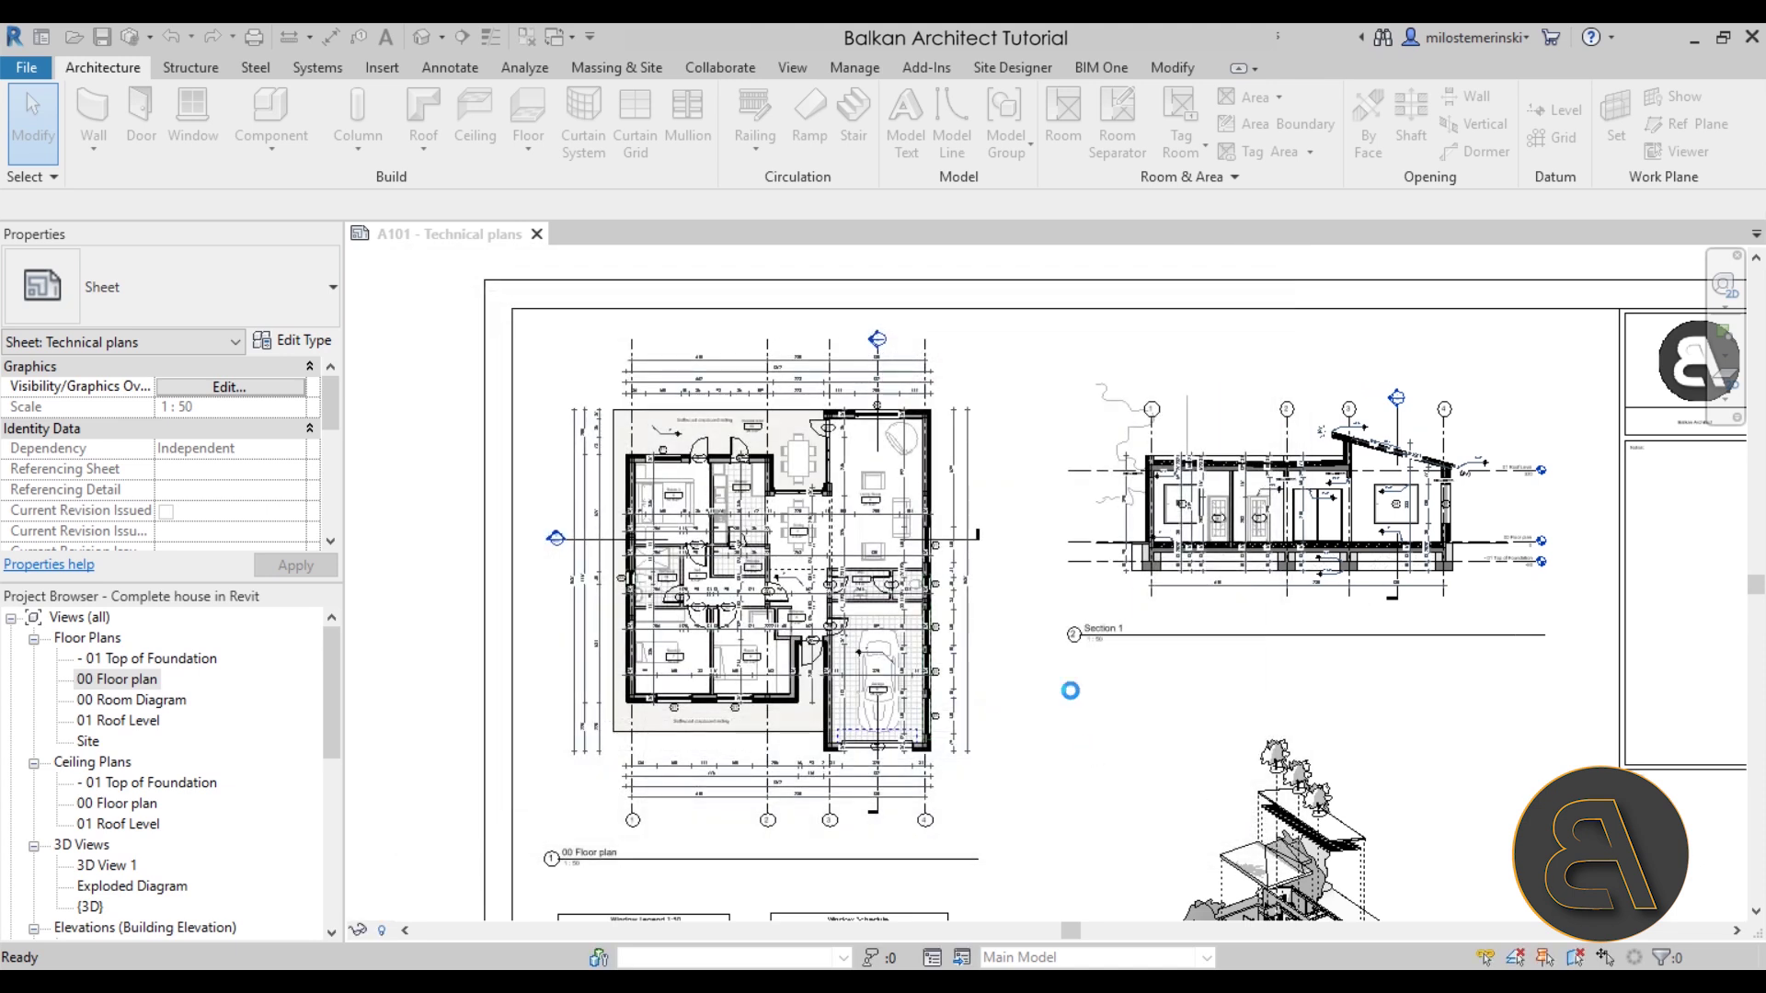
Open the Save Family dialog again and browse to the Desktop Families folder.
click(27, 68)
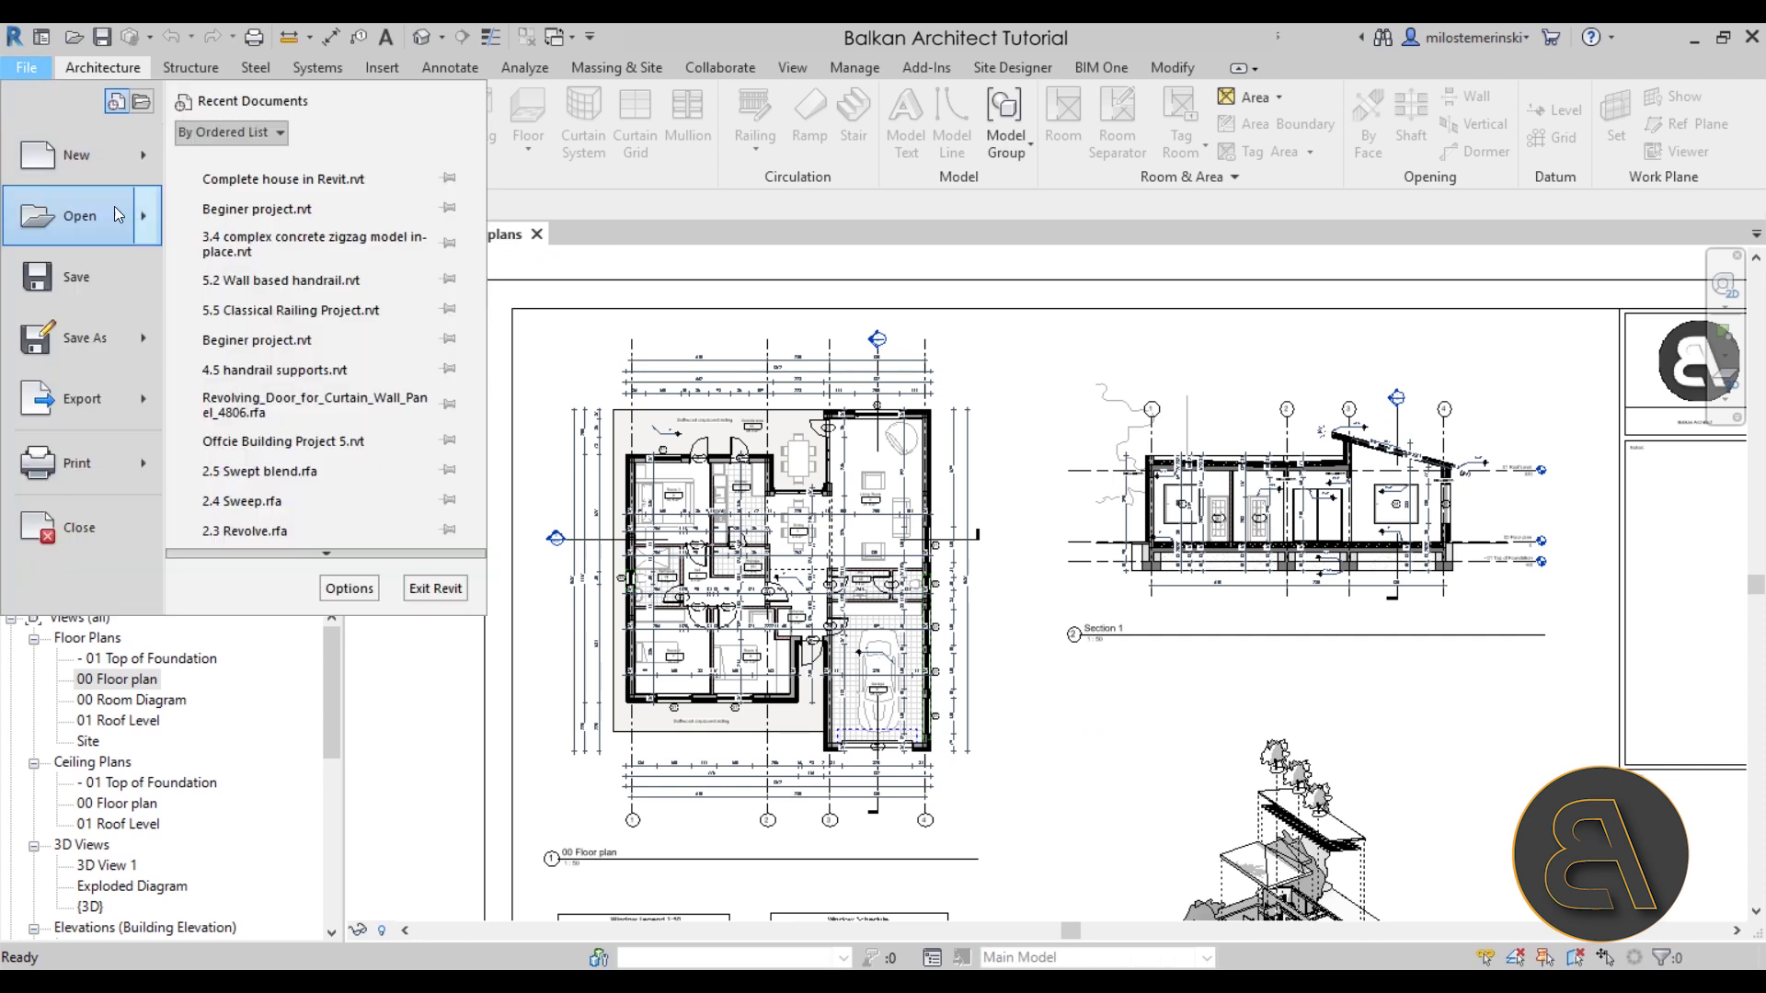
mouse_move(125, 355)
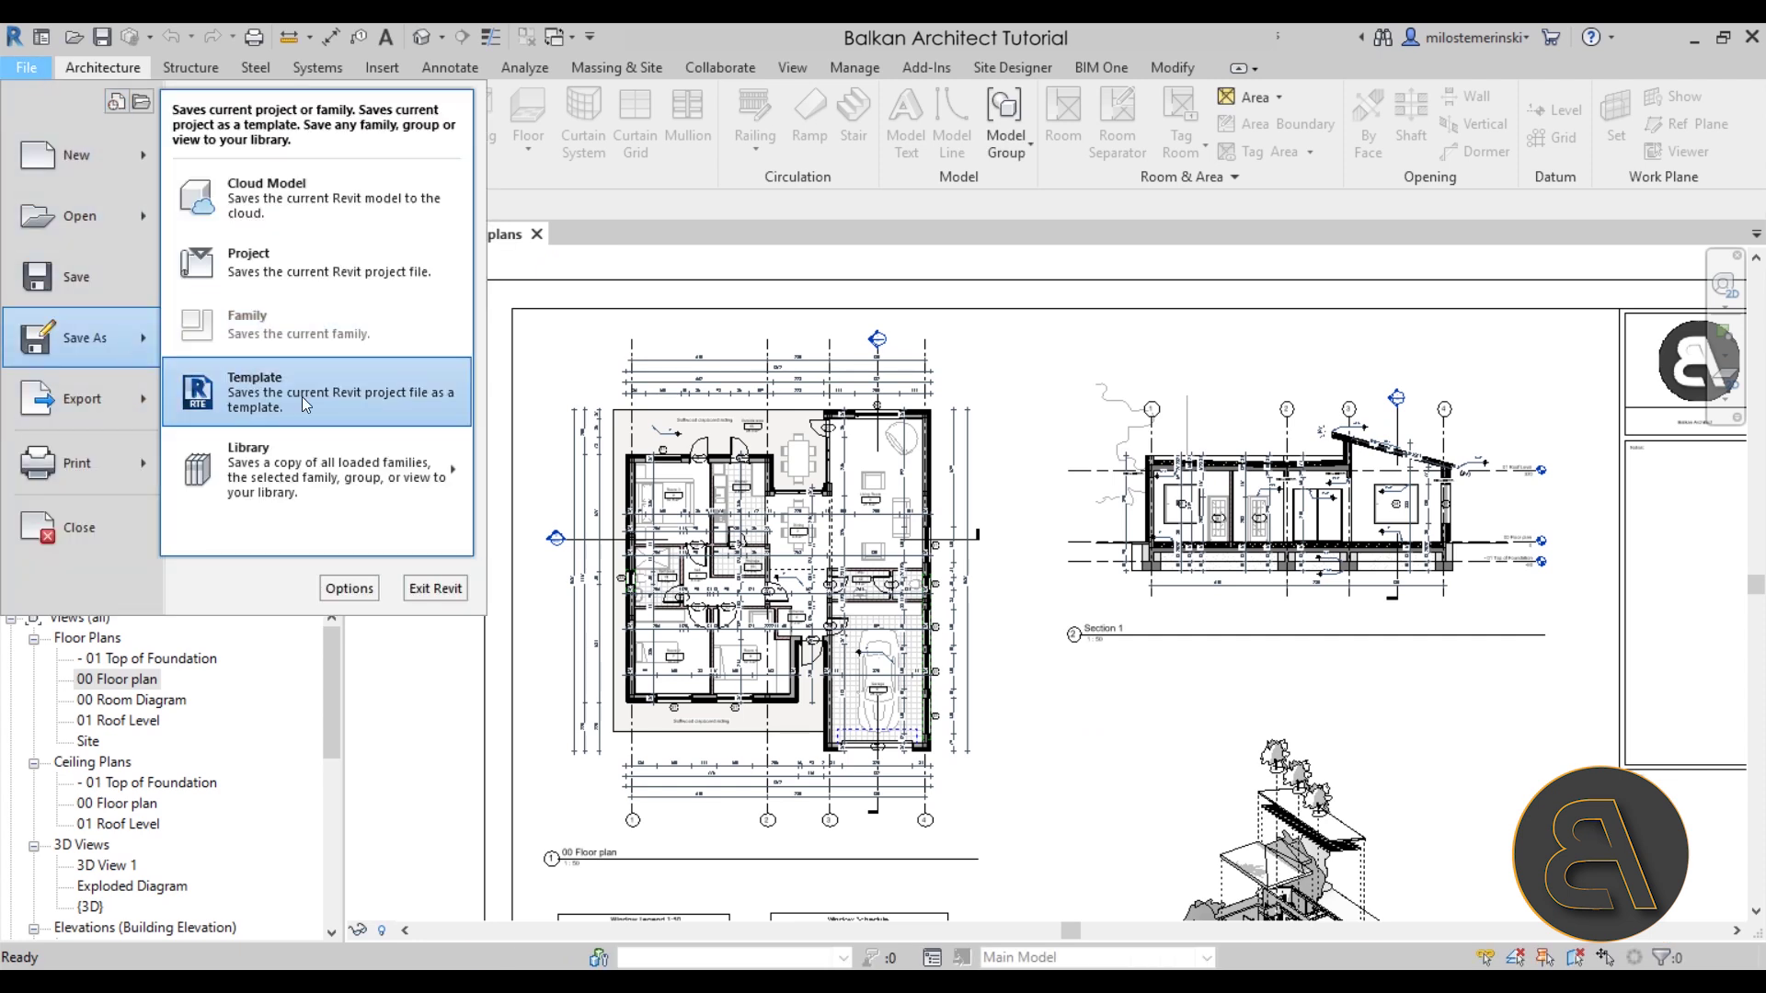
mouse_move(451, 469)
click(524, 443)
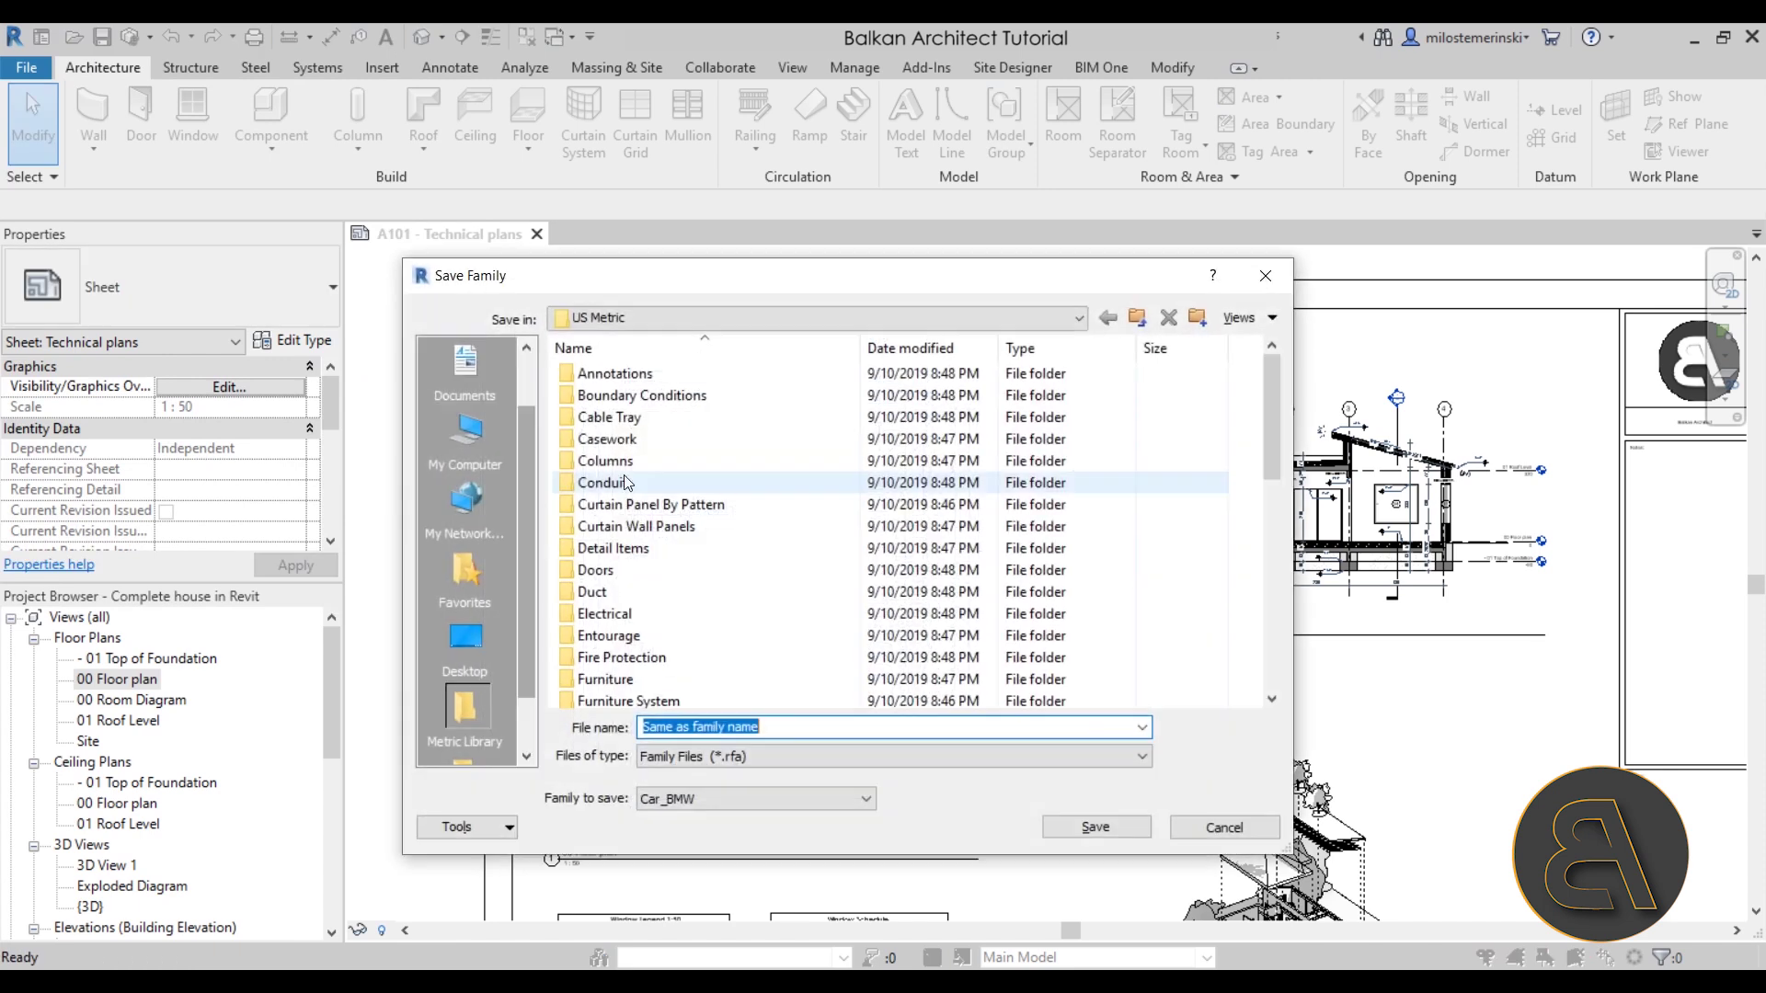
click(460, 649)
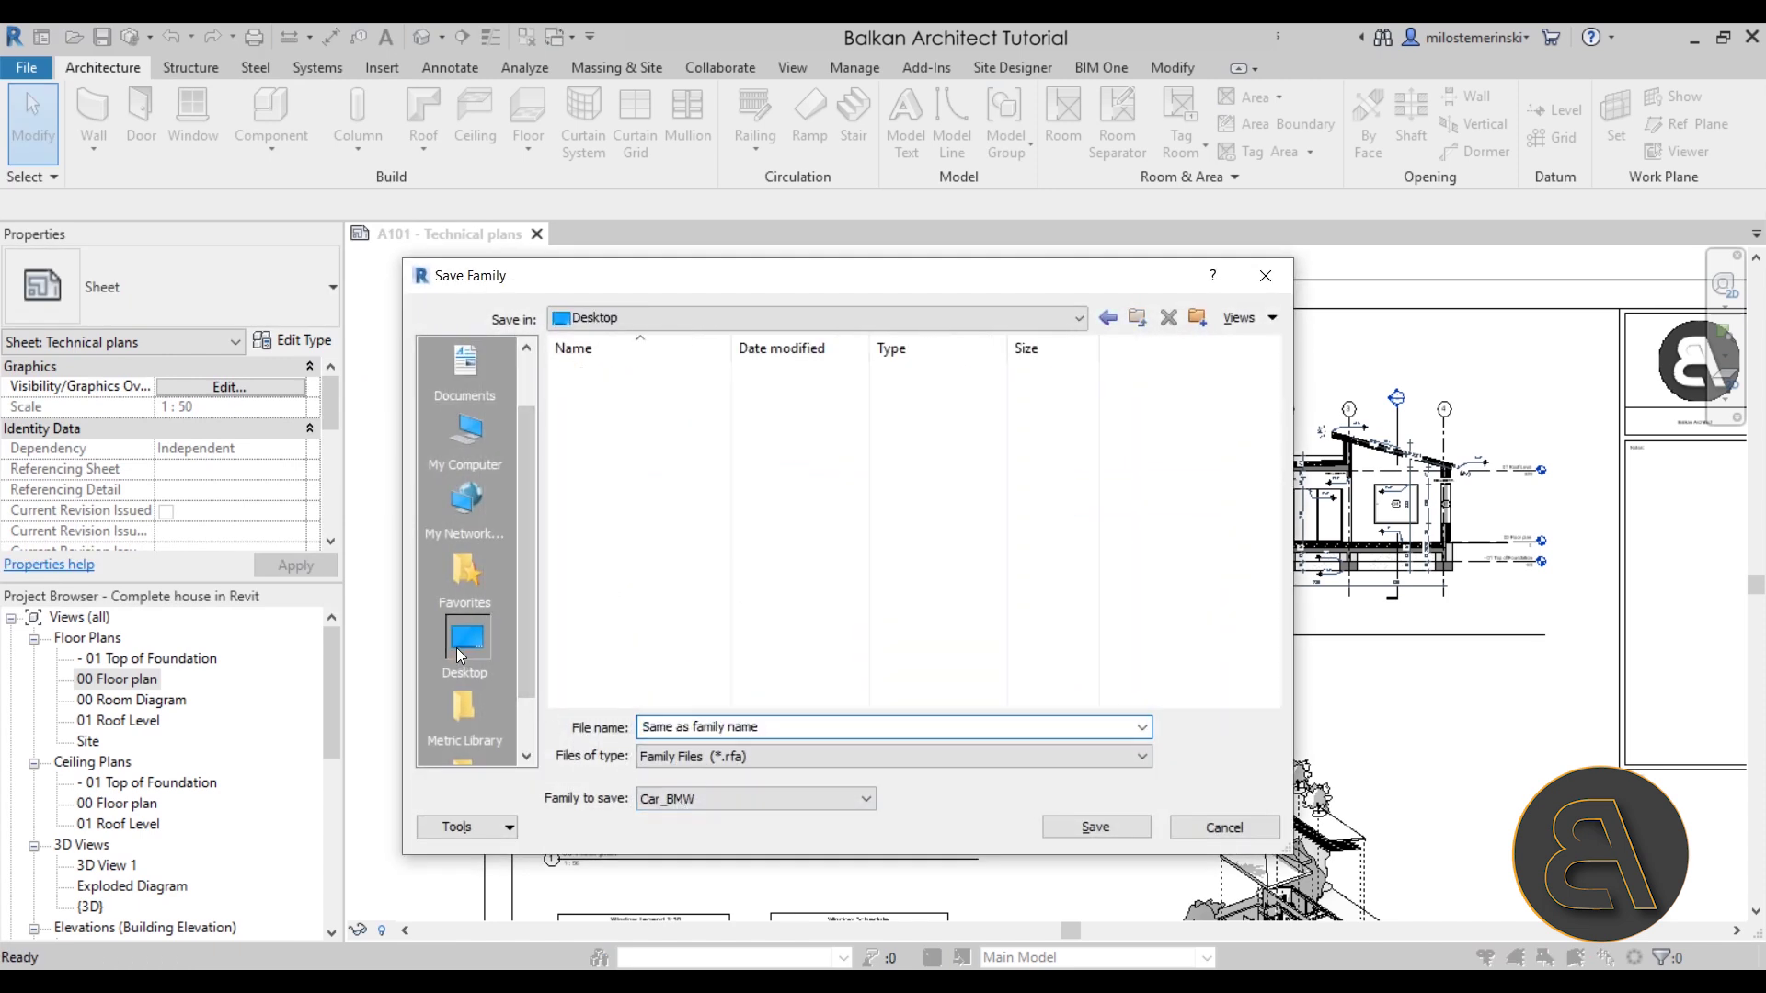
click(608, 579)
double_click(611, 579)
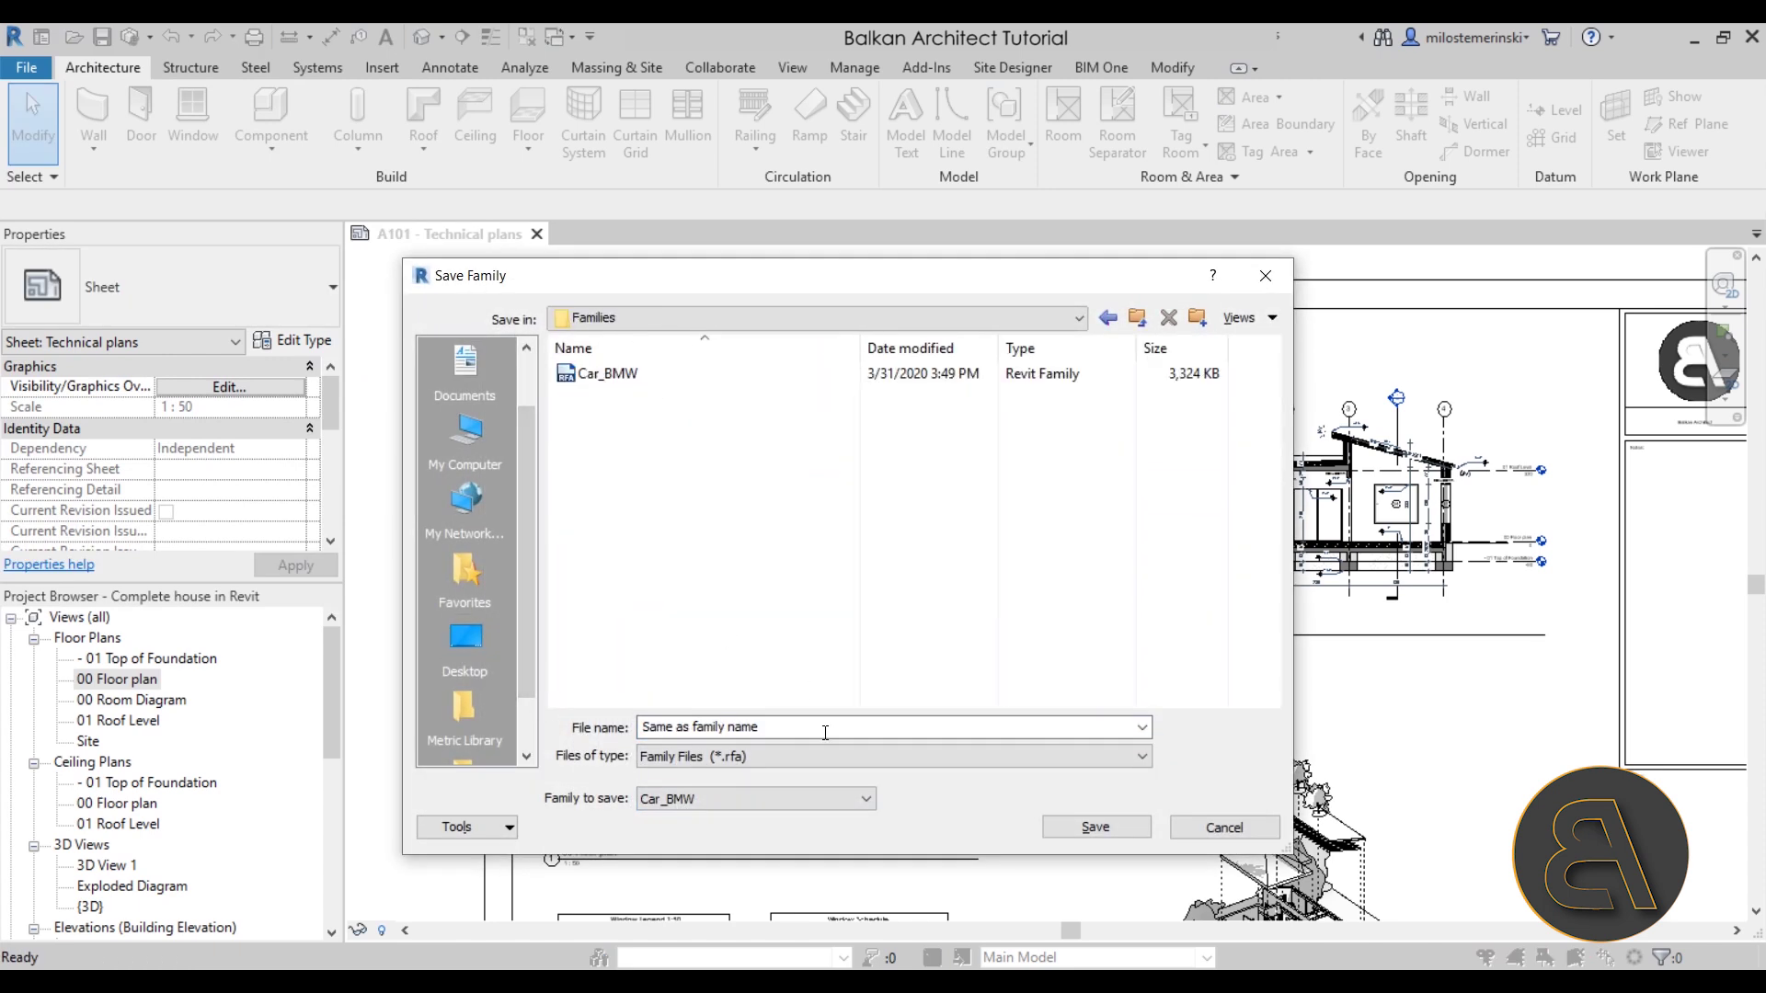
Choose Bed_double as the family to save and save it.
click(703, 801)
scroll(738, 596, down, 2)
scroll(819, 593, down, 3)
scroll(818, 593, up, 8)
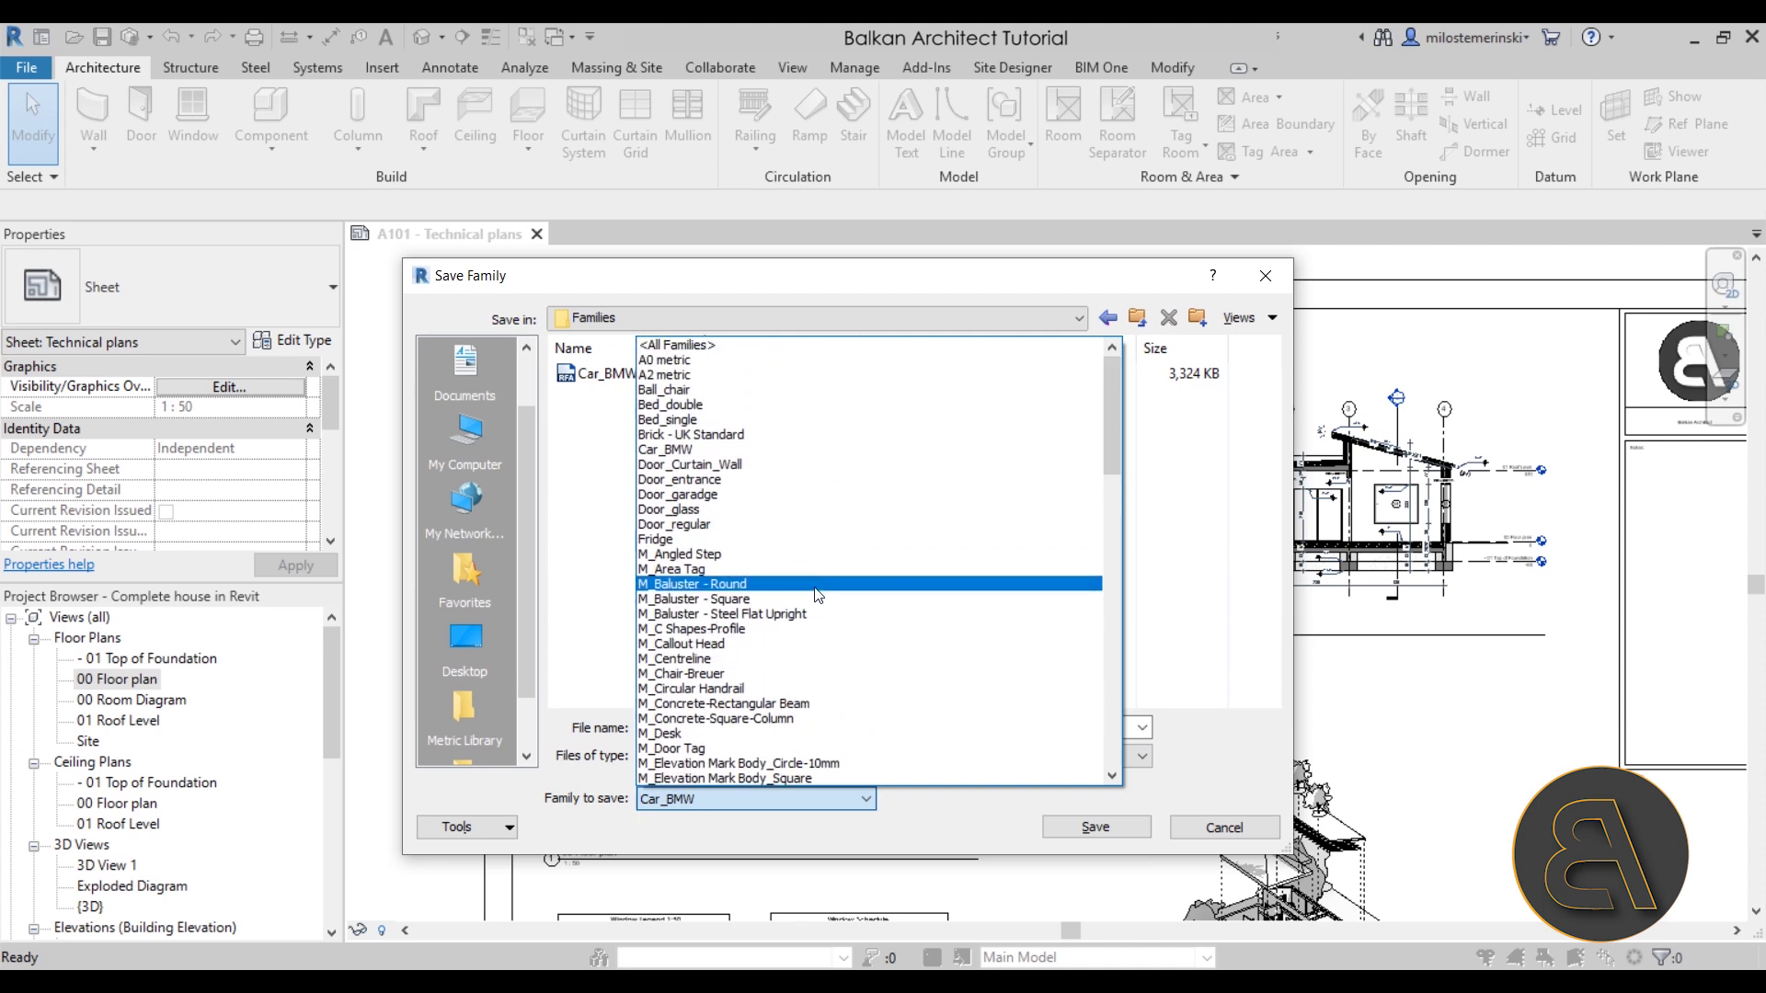
click(719, 406)
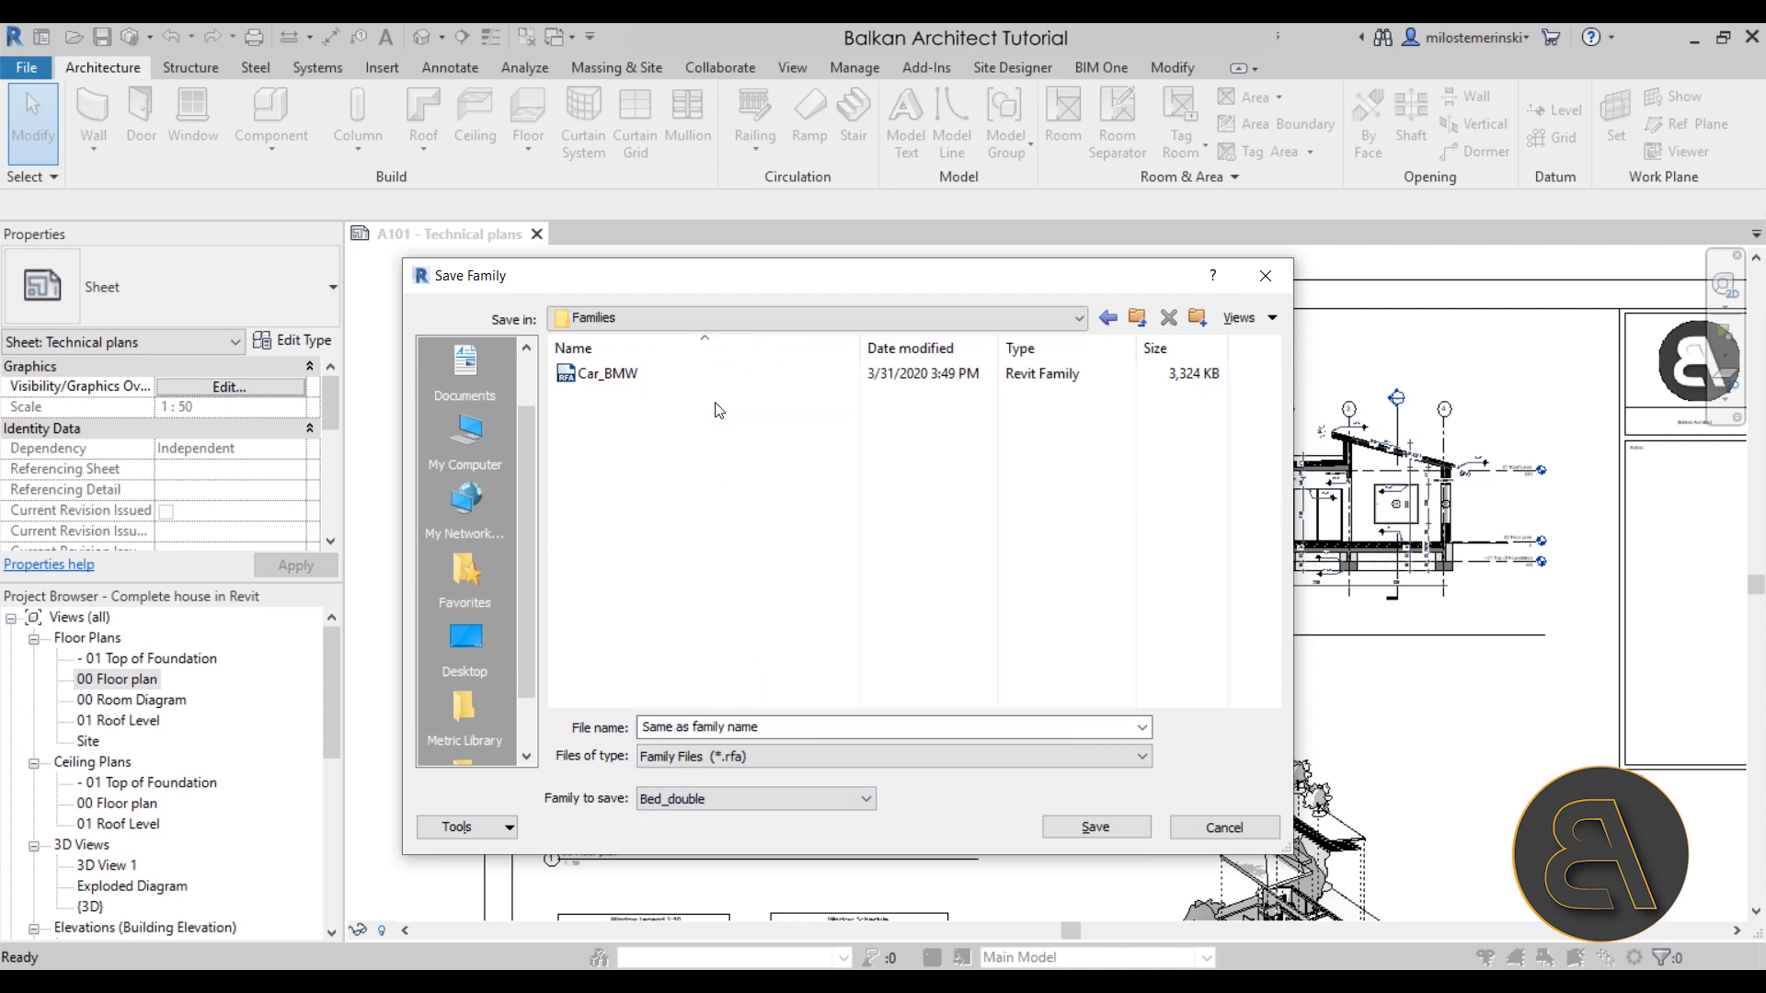
click(1095, 827)
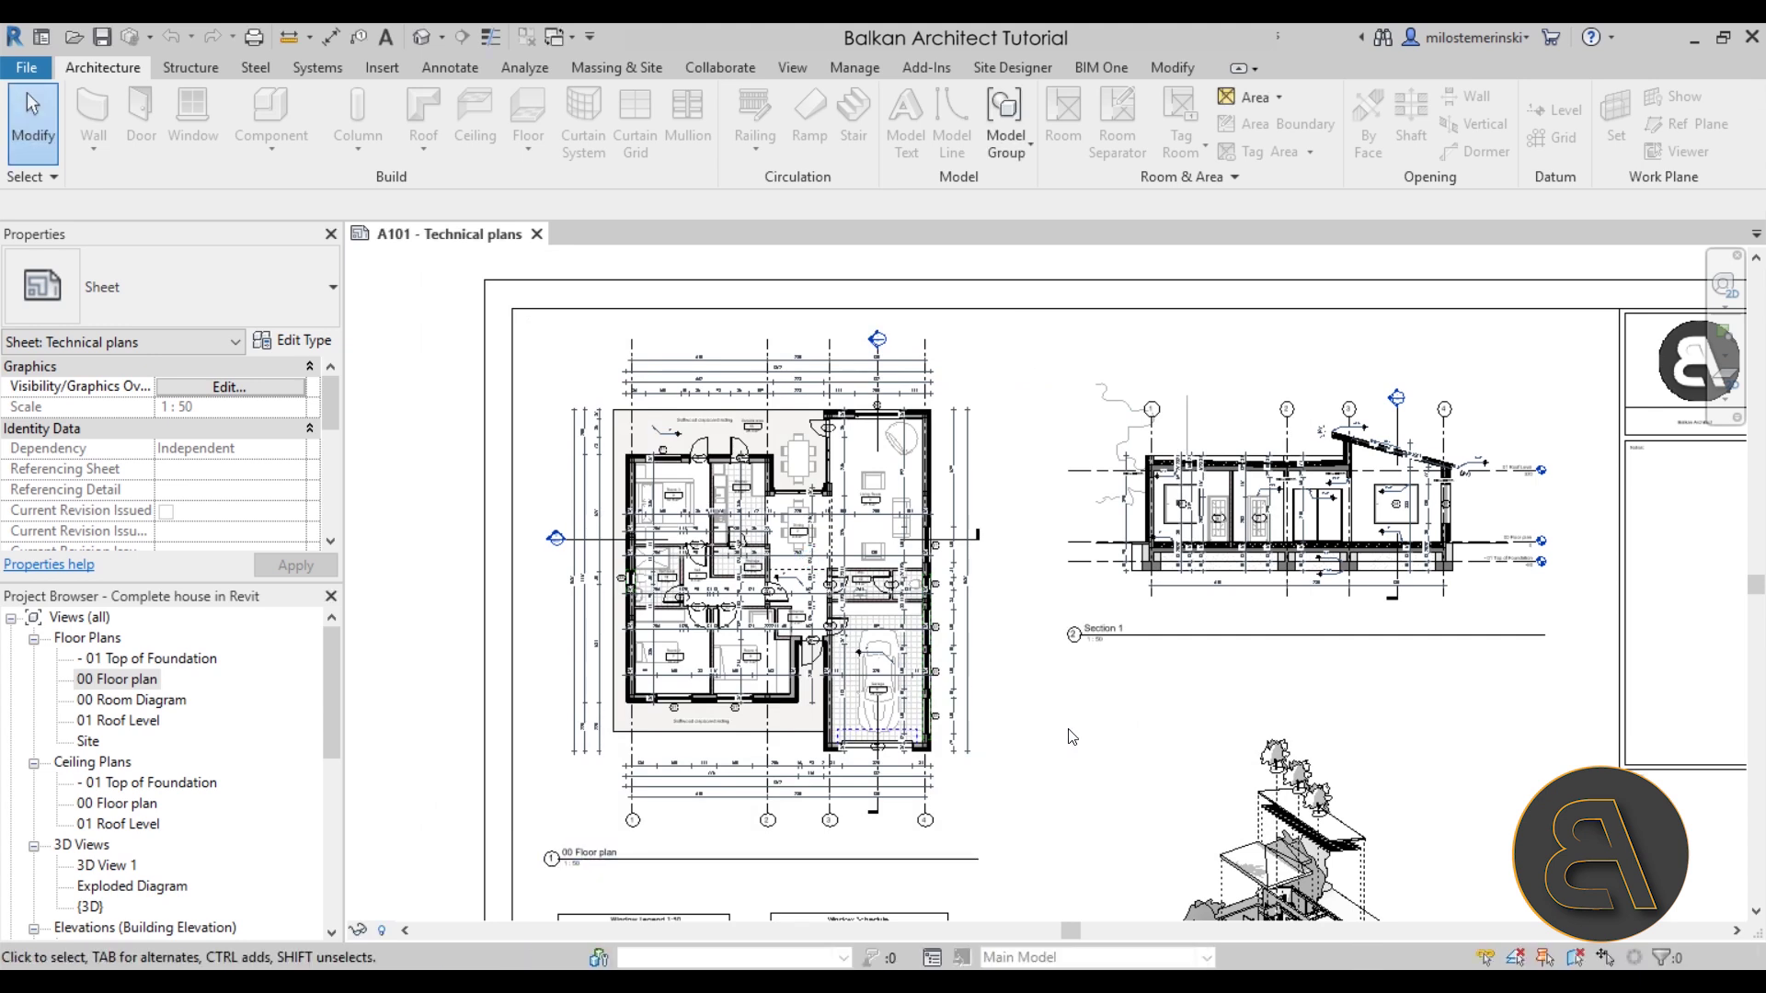
Open the Save Family dialog and set it to save all families at once.
click(27, 67)
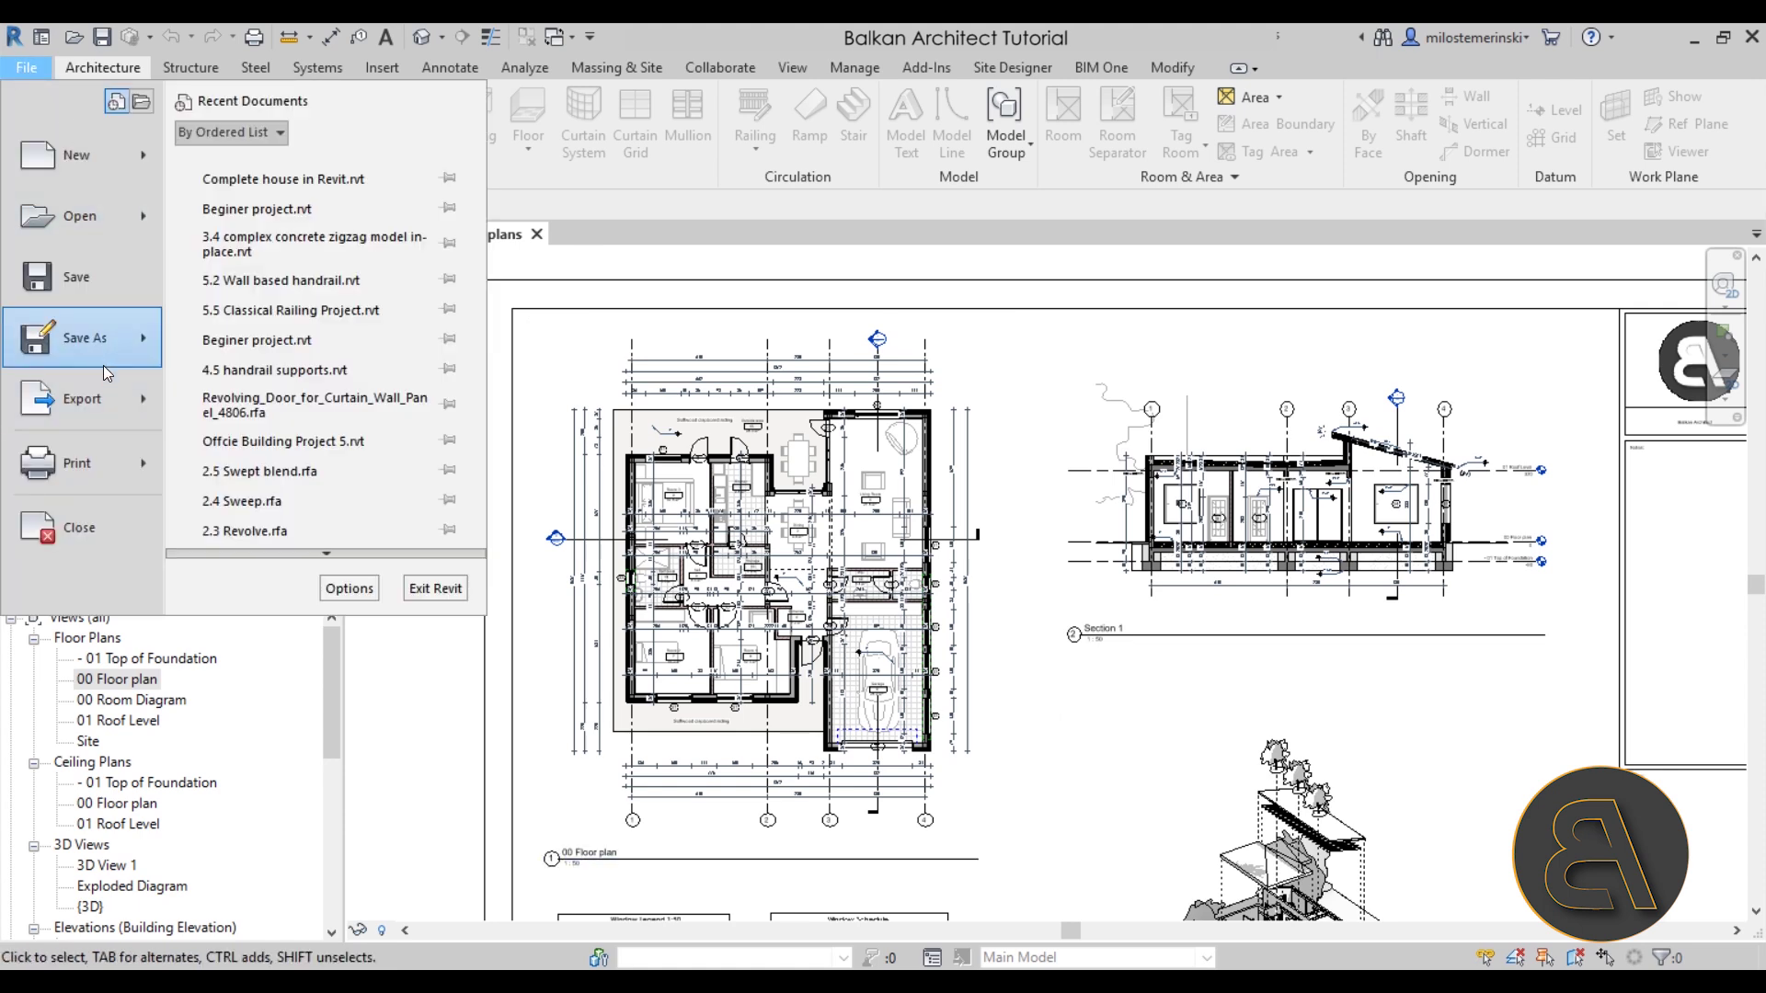
mouse_move(101, 361)
mouse_move(355, 467)
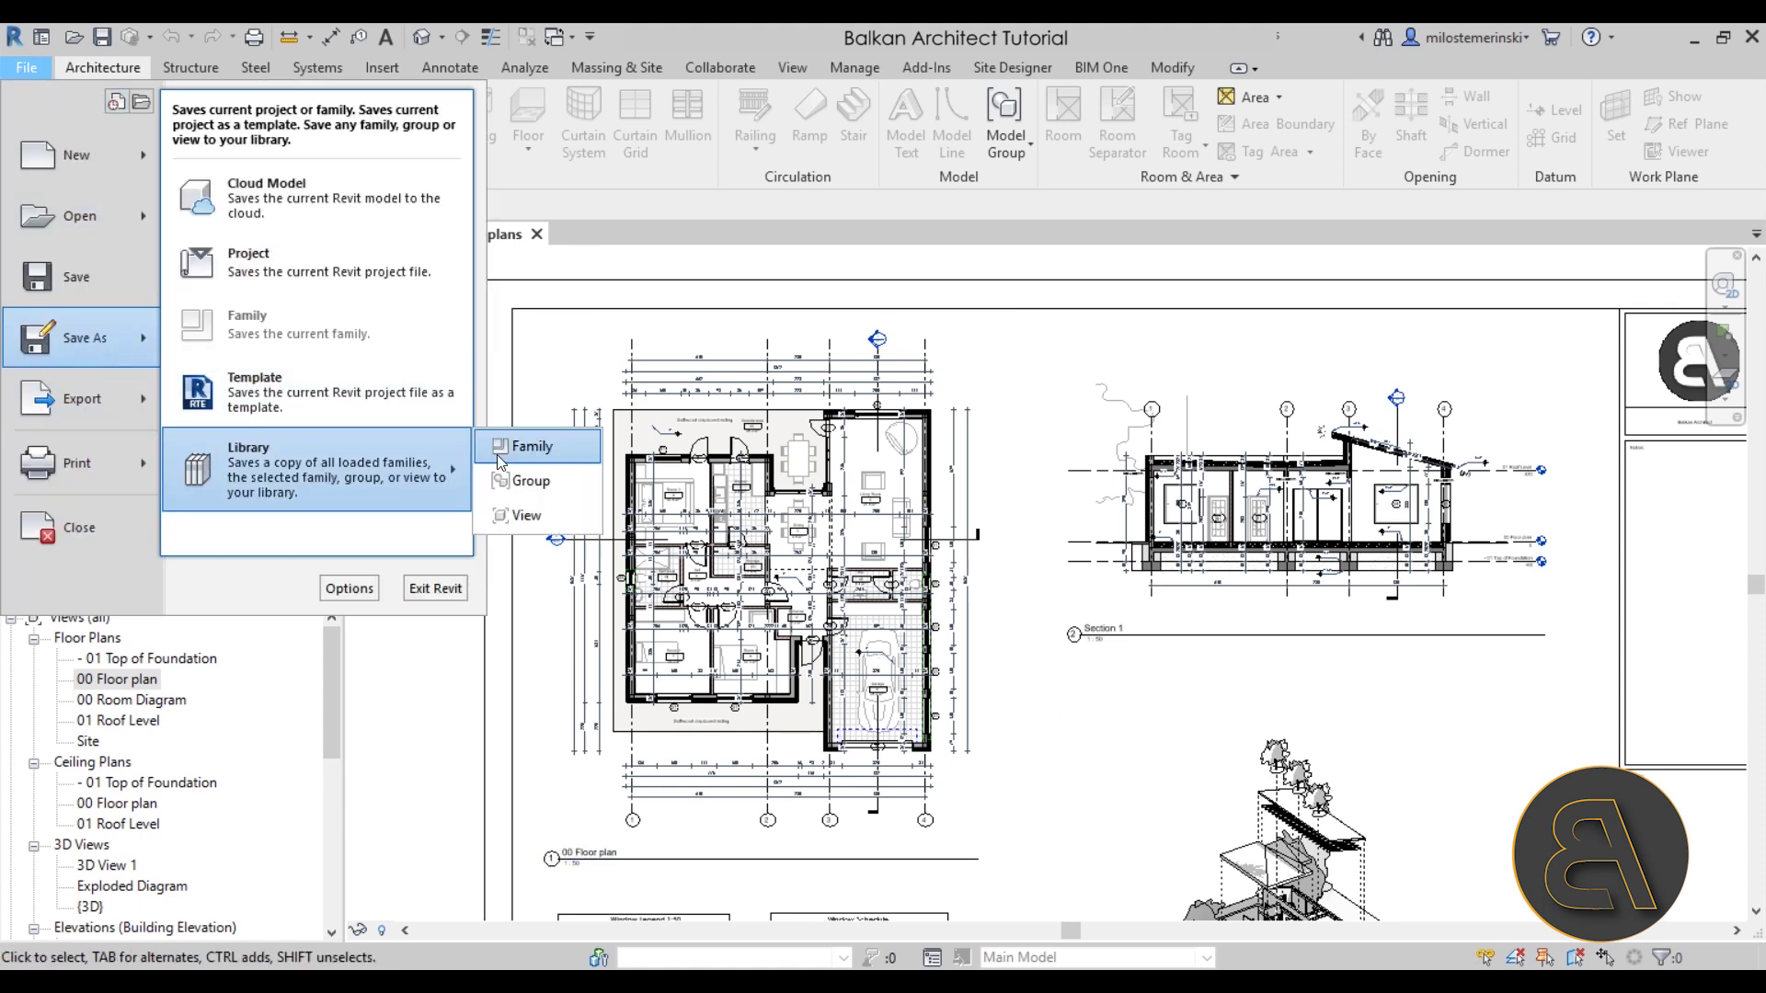
click(527, 451)
click(680, 807)
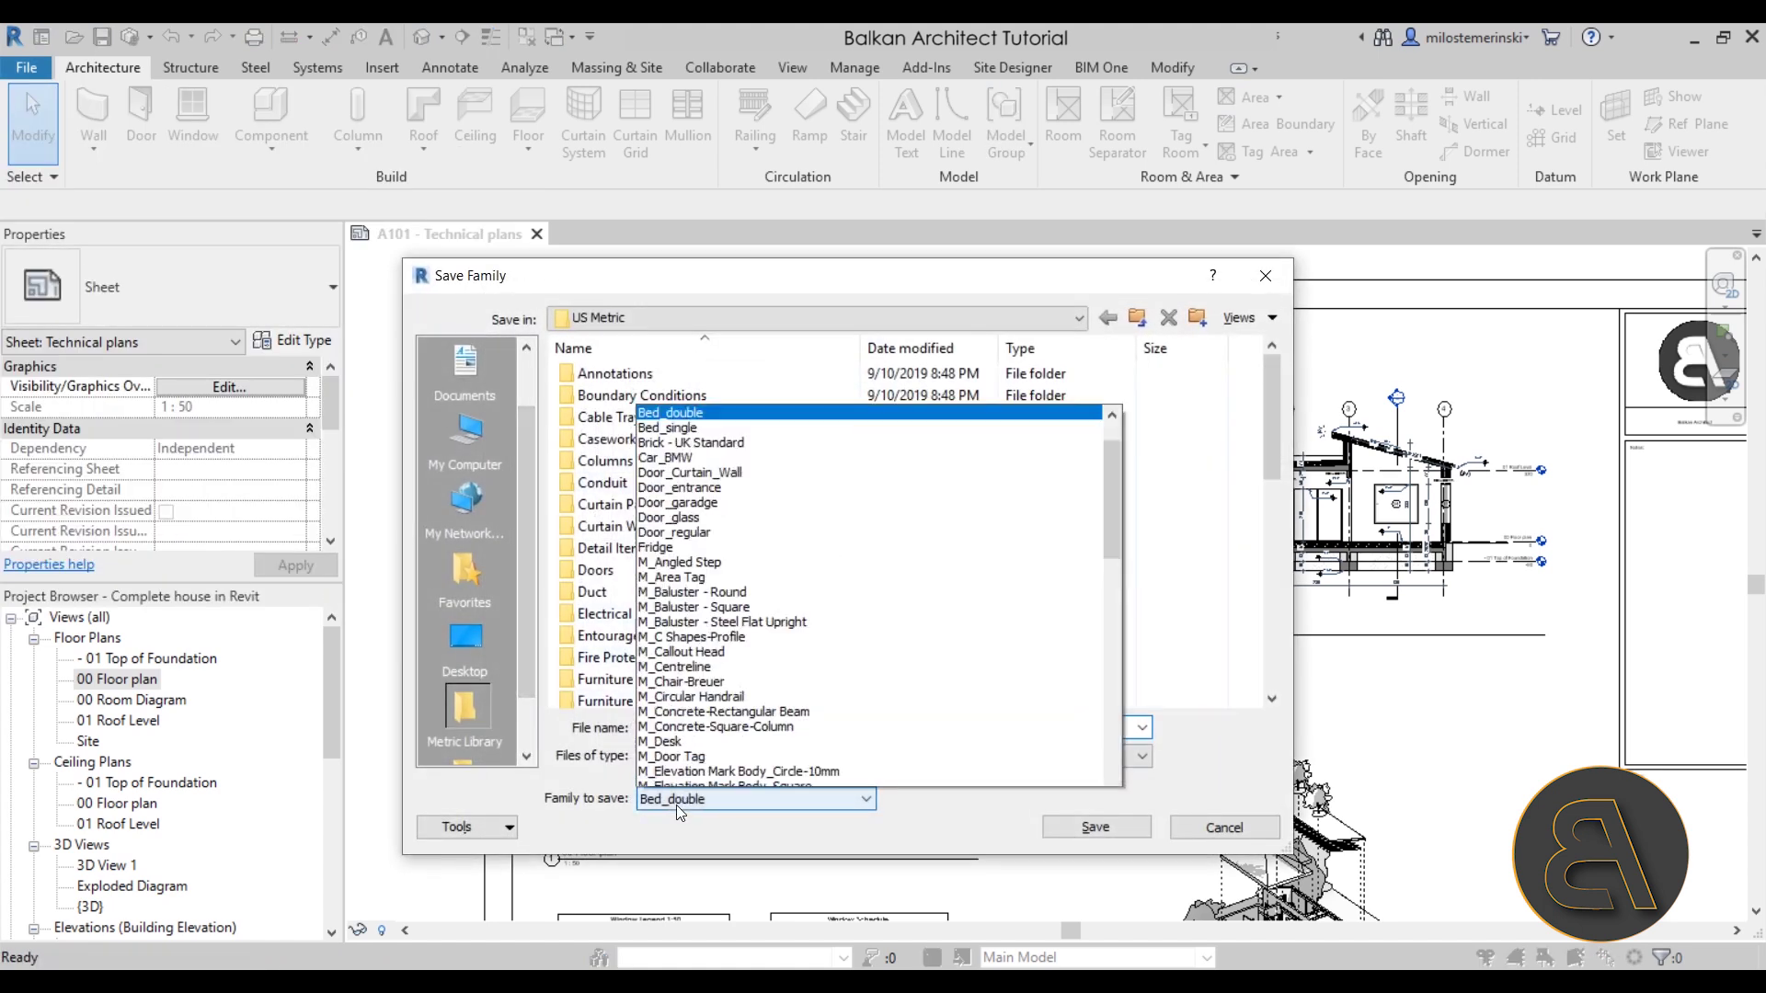
click(710, 349)
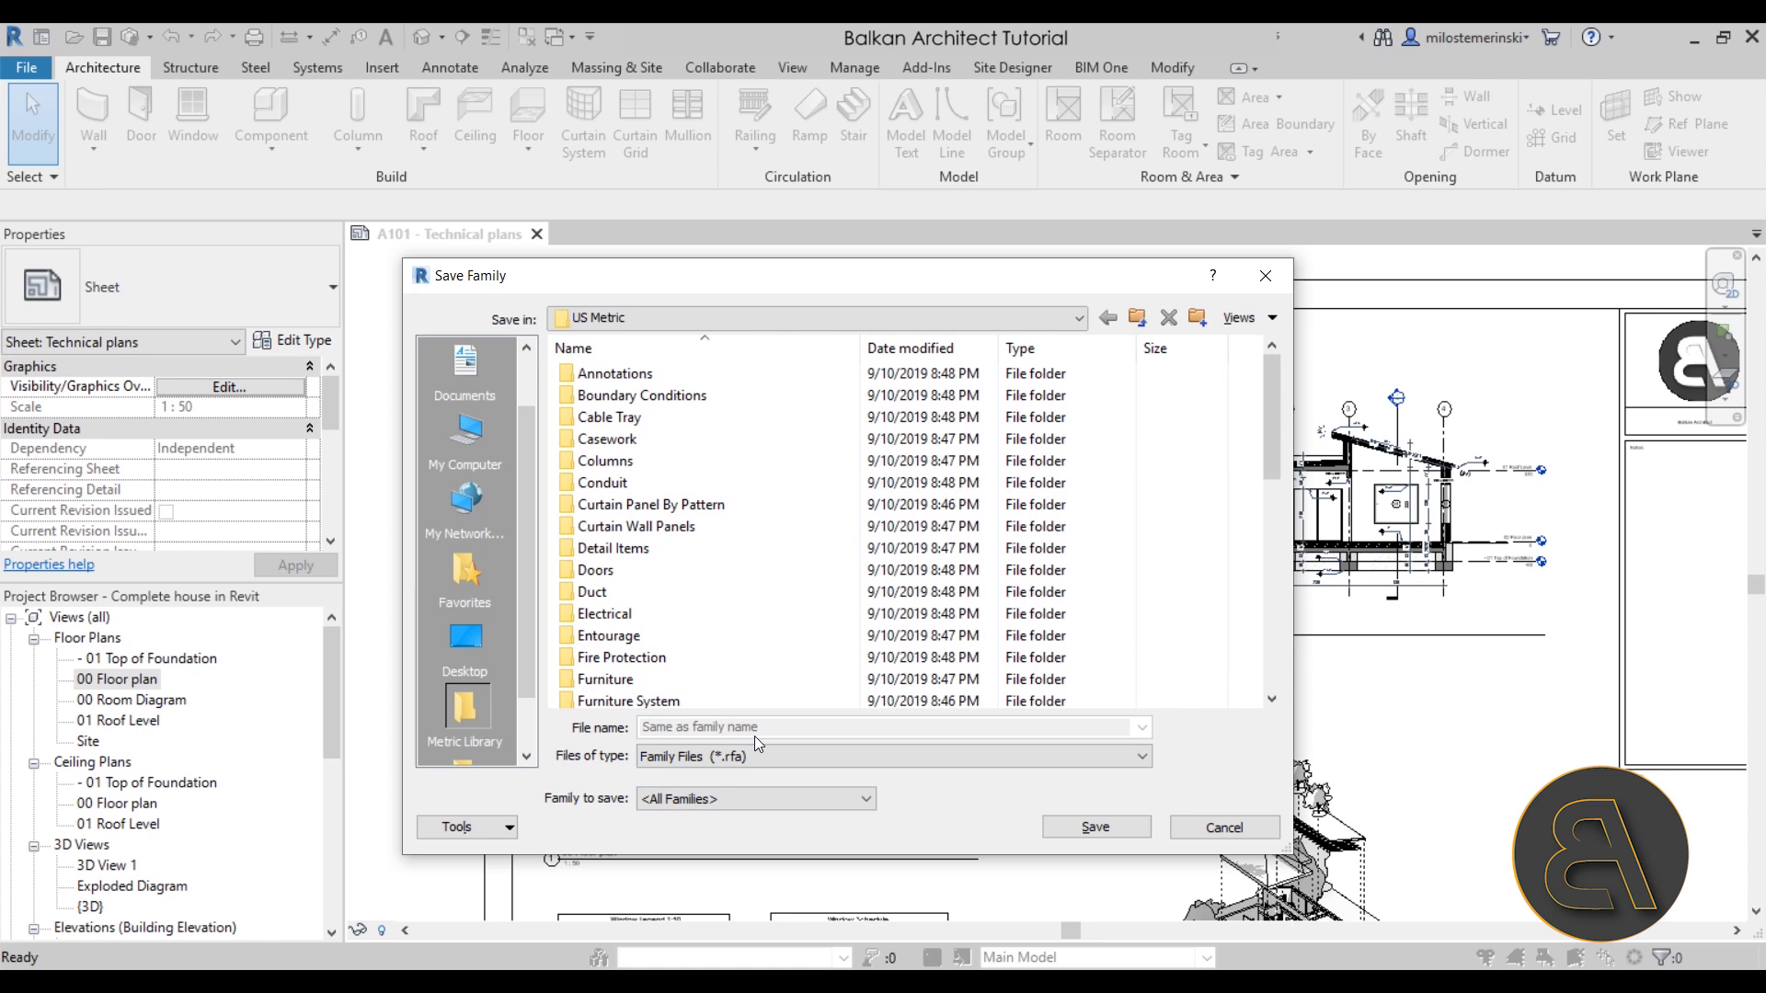
Browse into the Desktop Families folder, then cancel without saving.
click(475, 638)
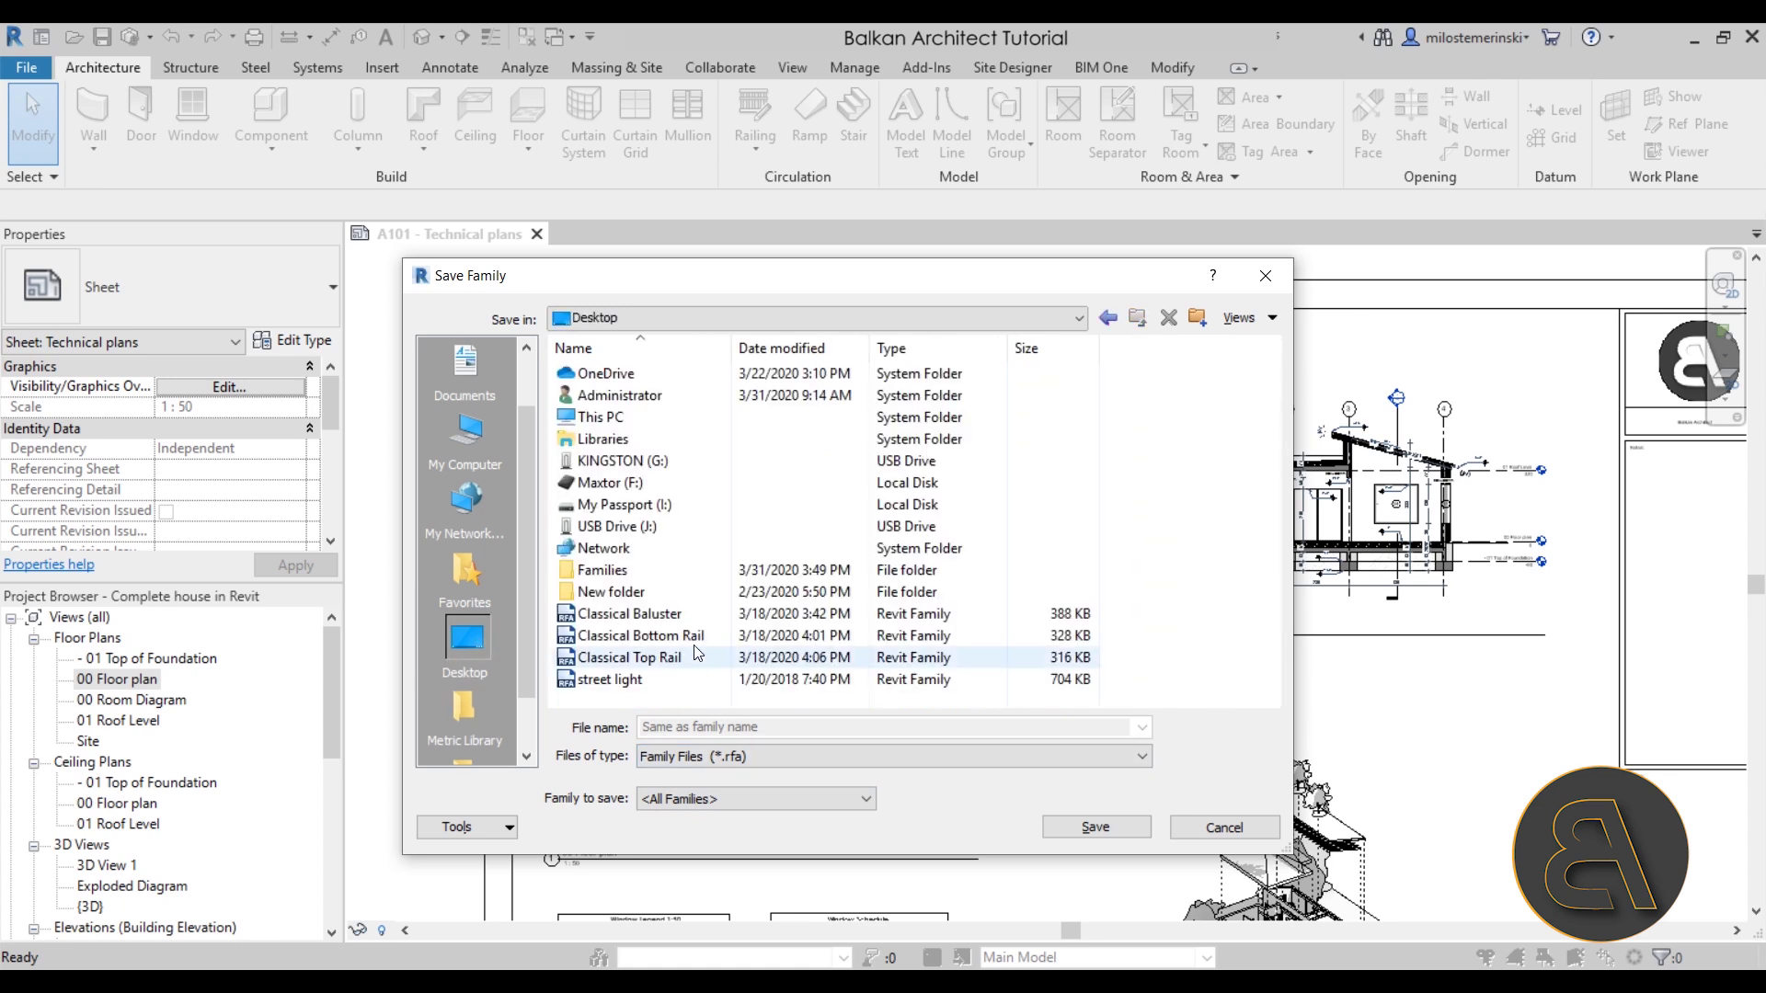
double_click(652, 570)
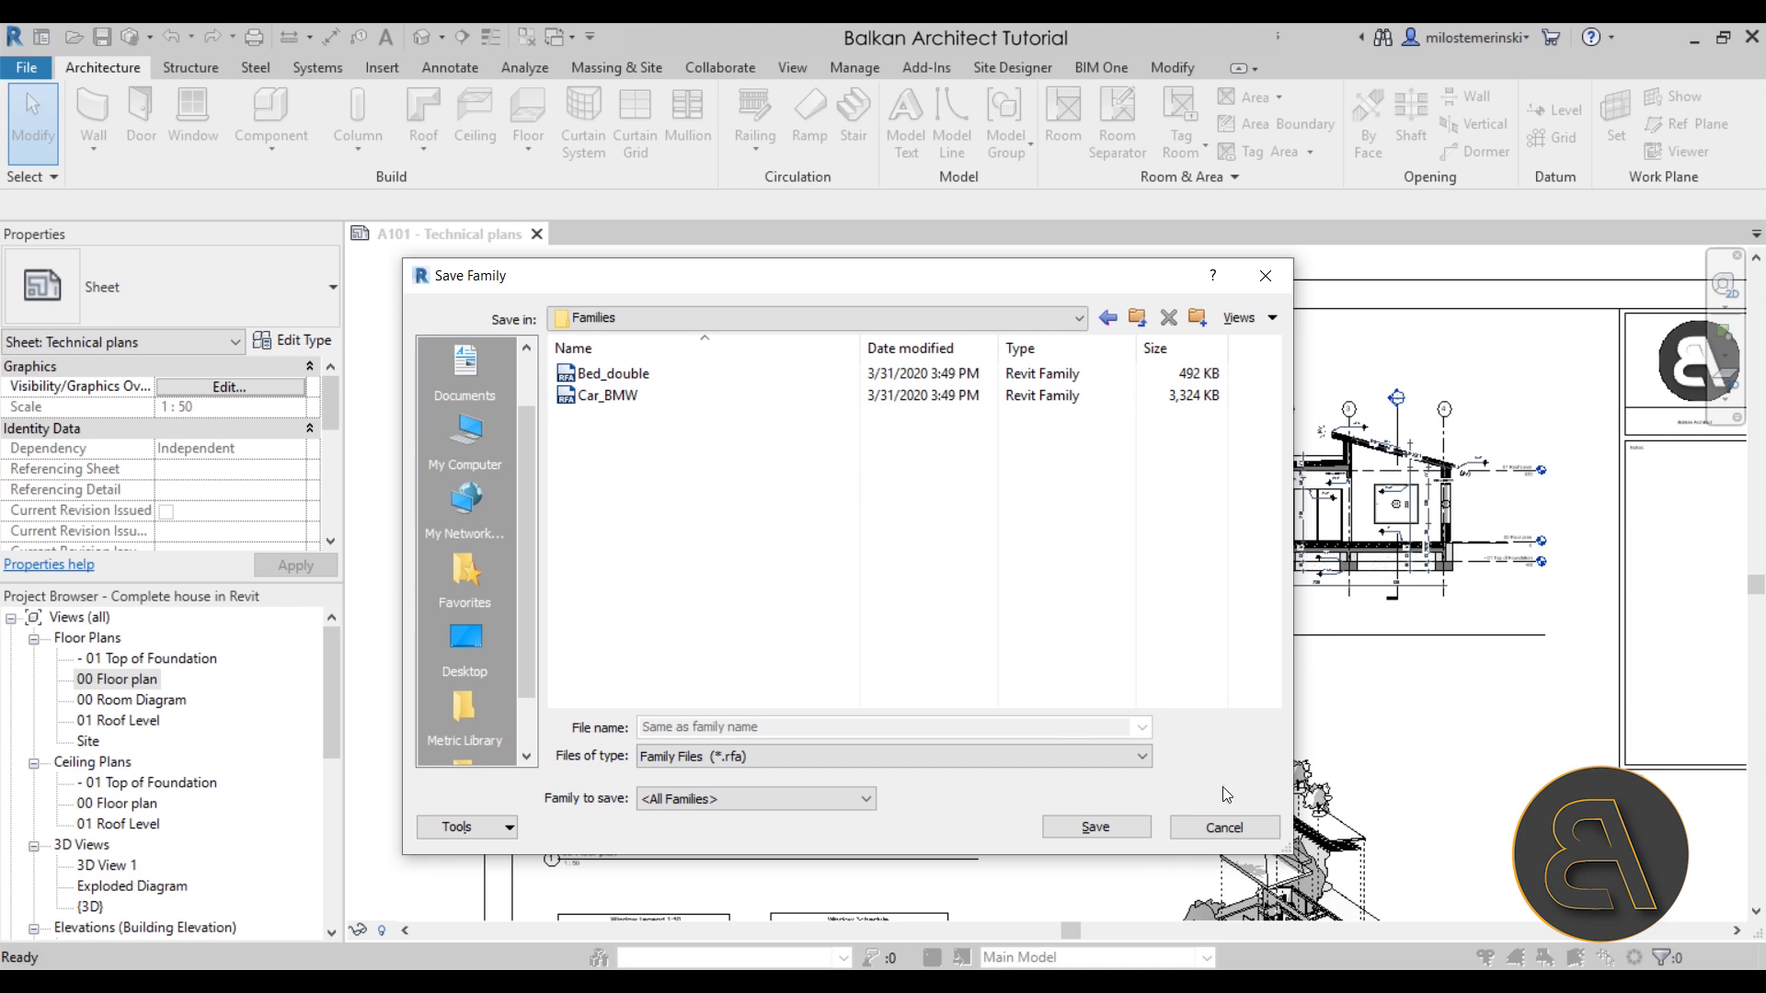
click(1219, 826)
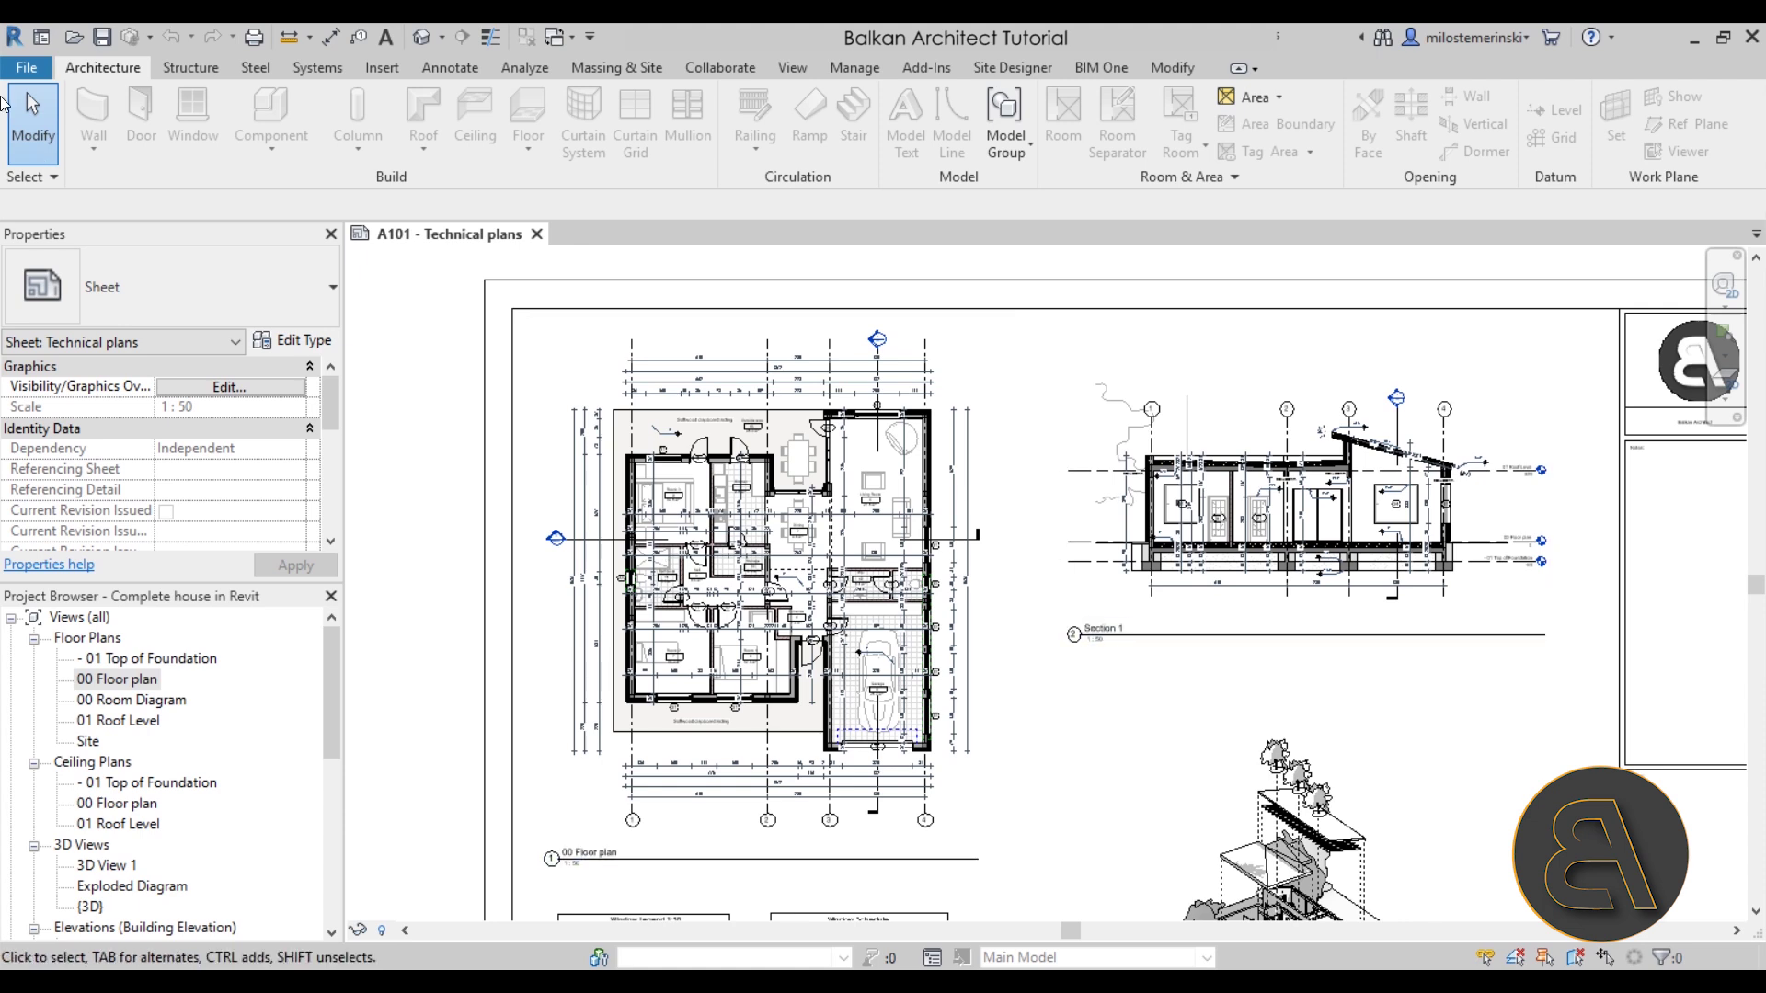
click(39, 74)
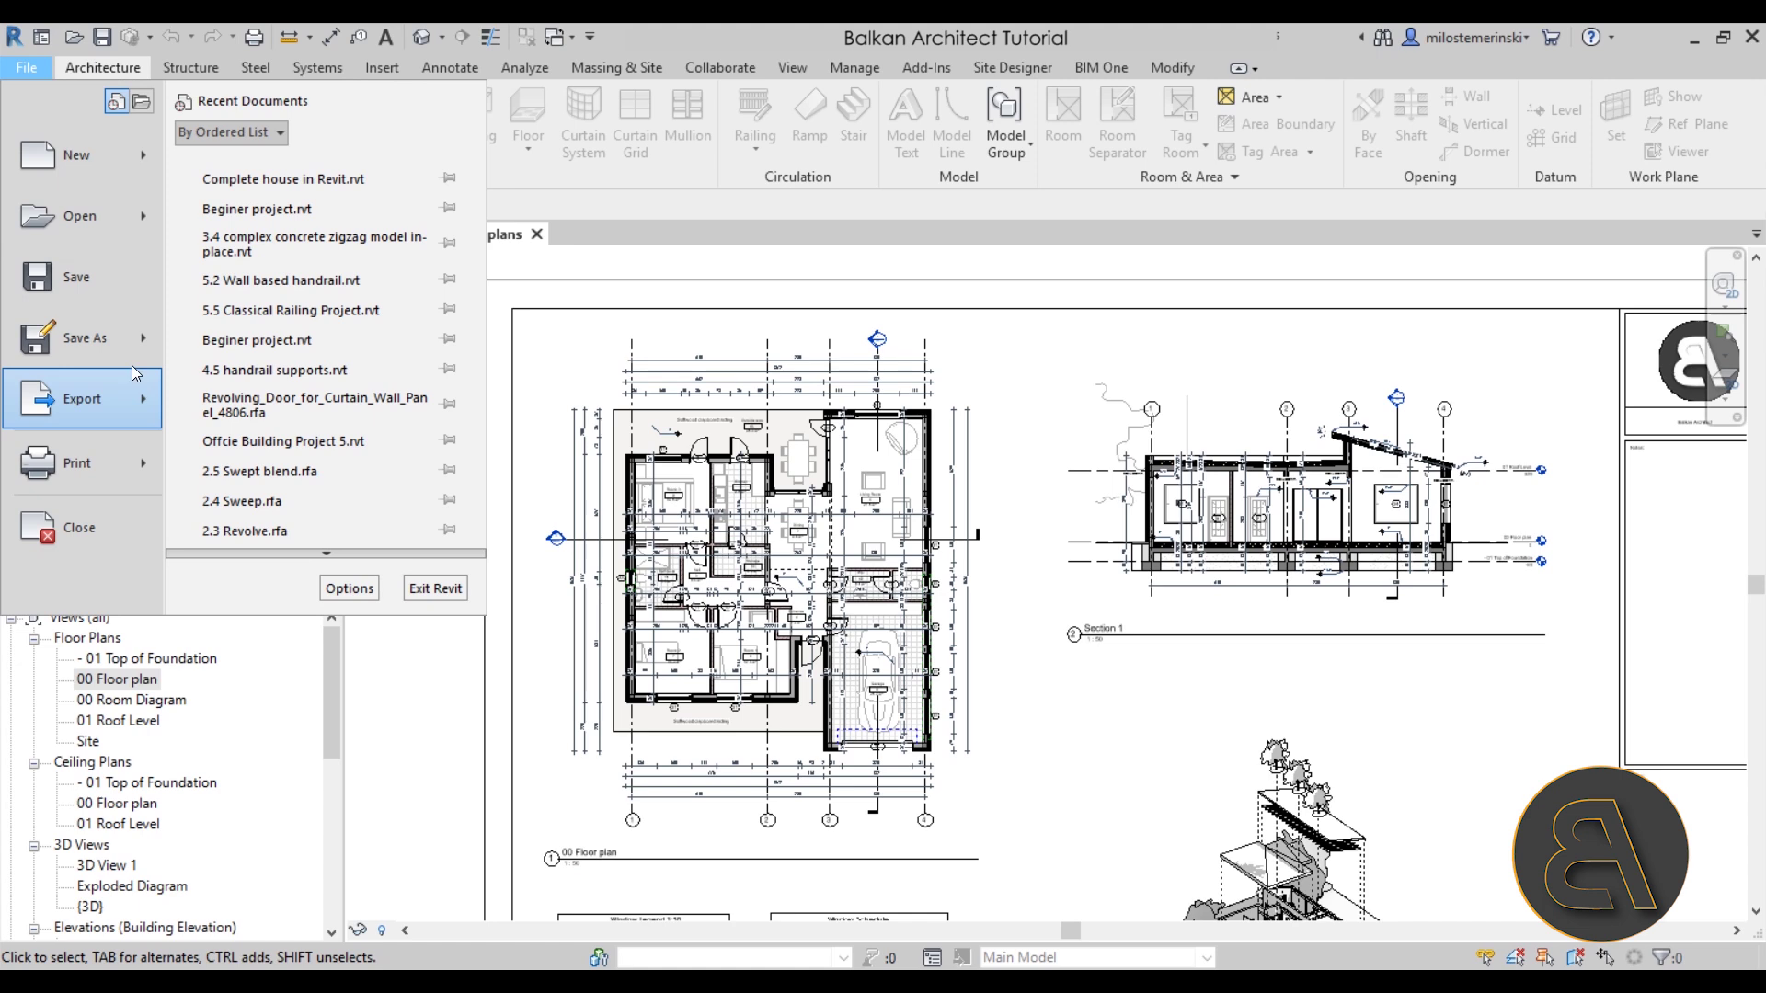
mouse_move(114, 337)
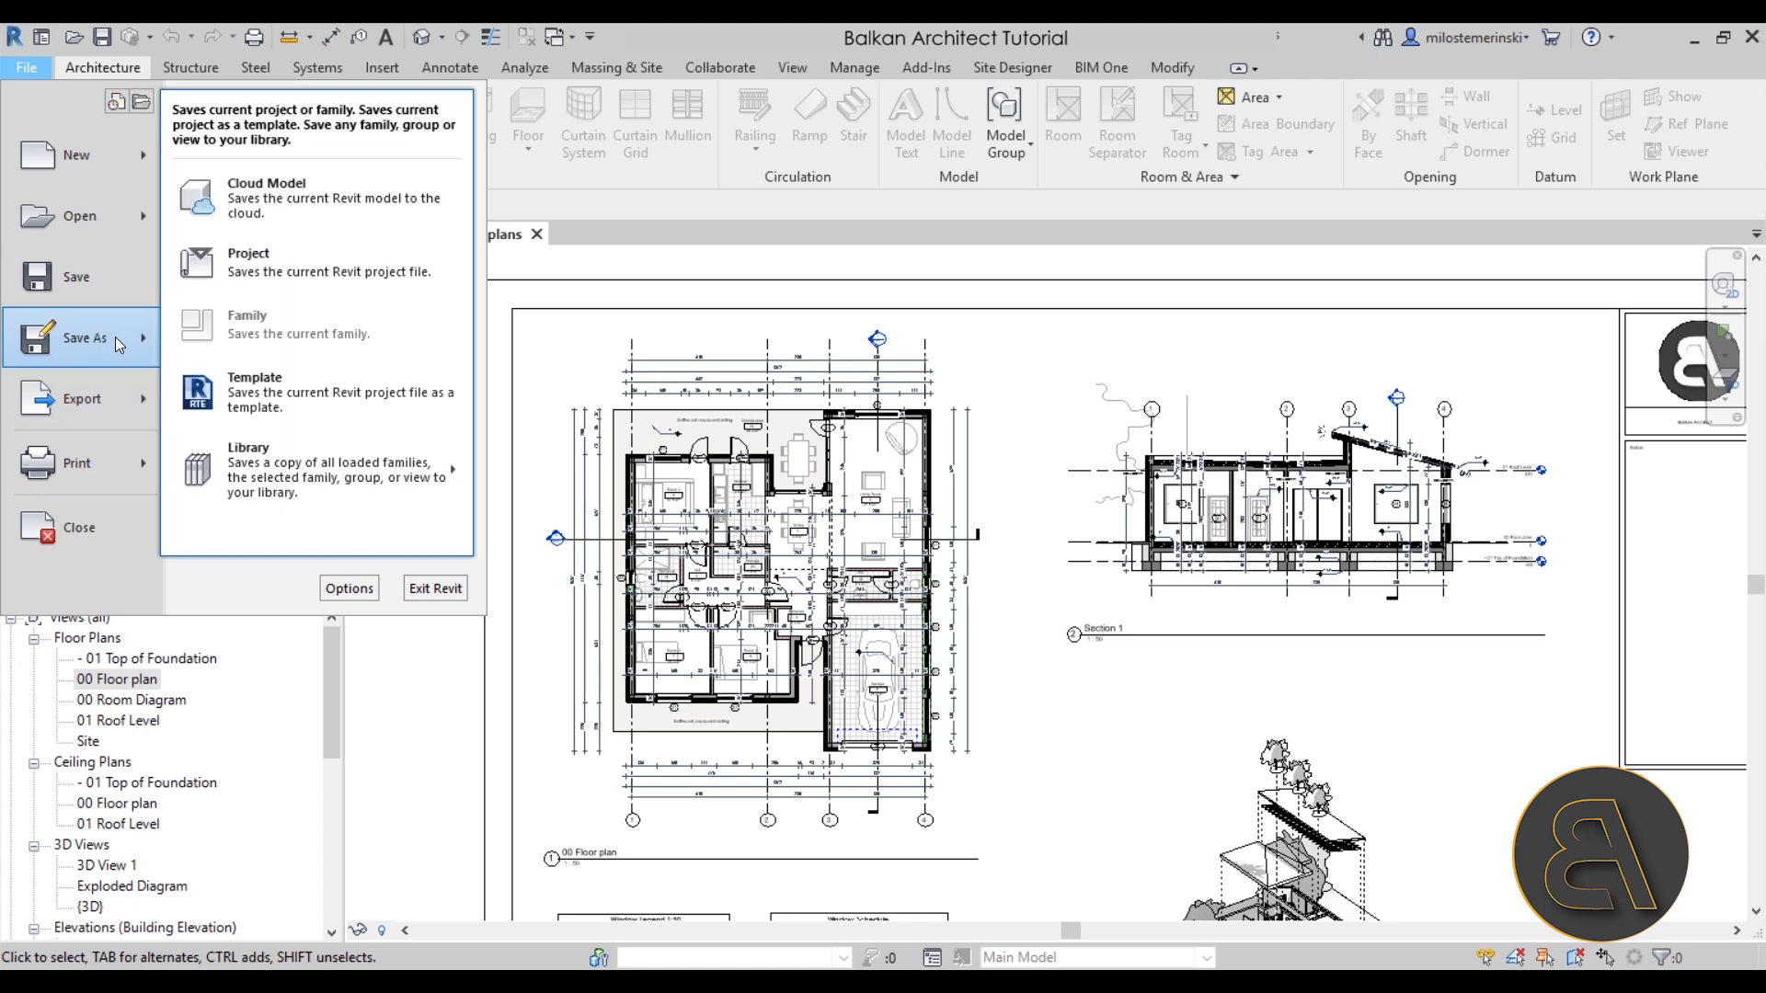
mouse_move(267, 485)
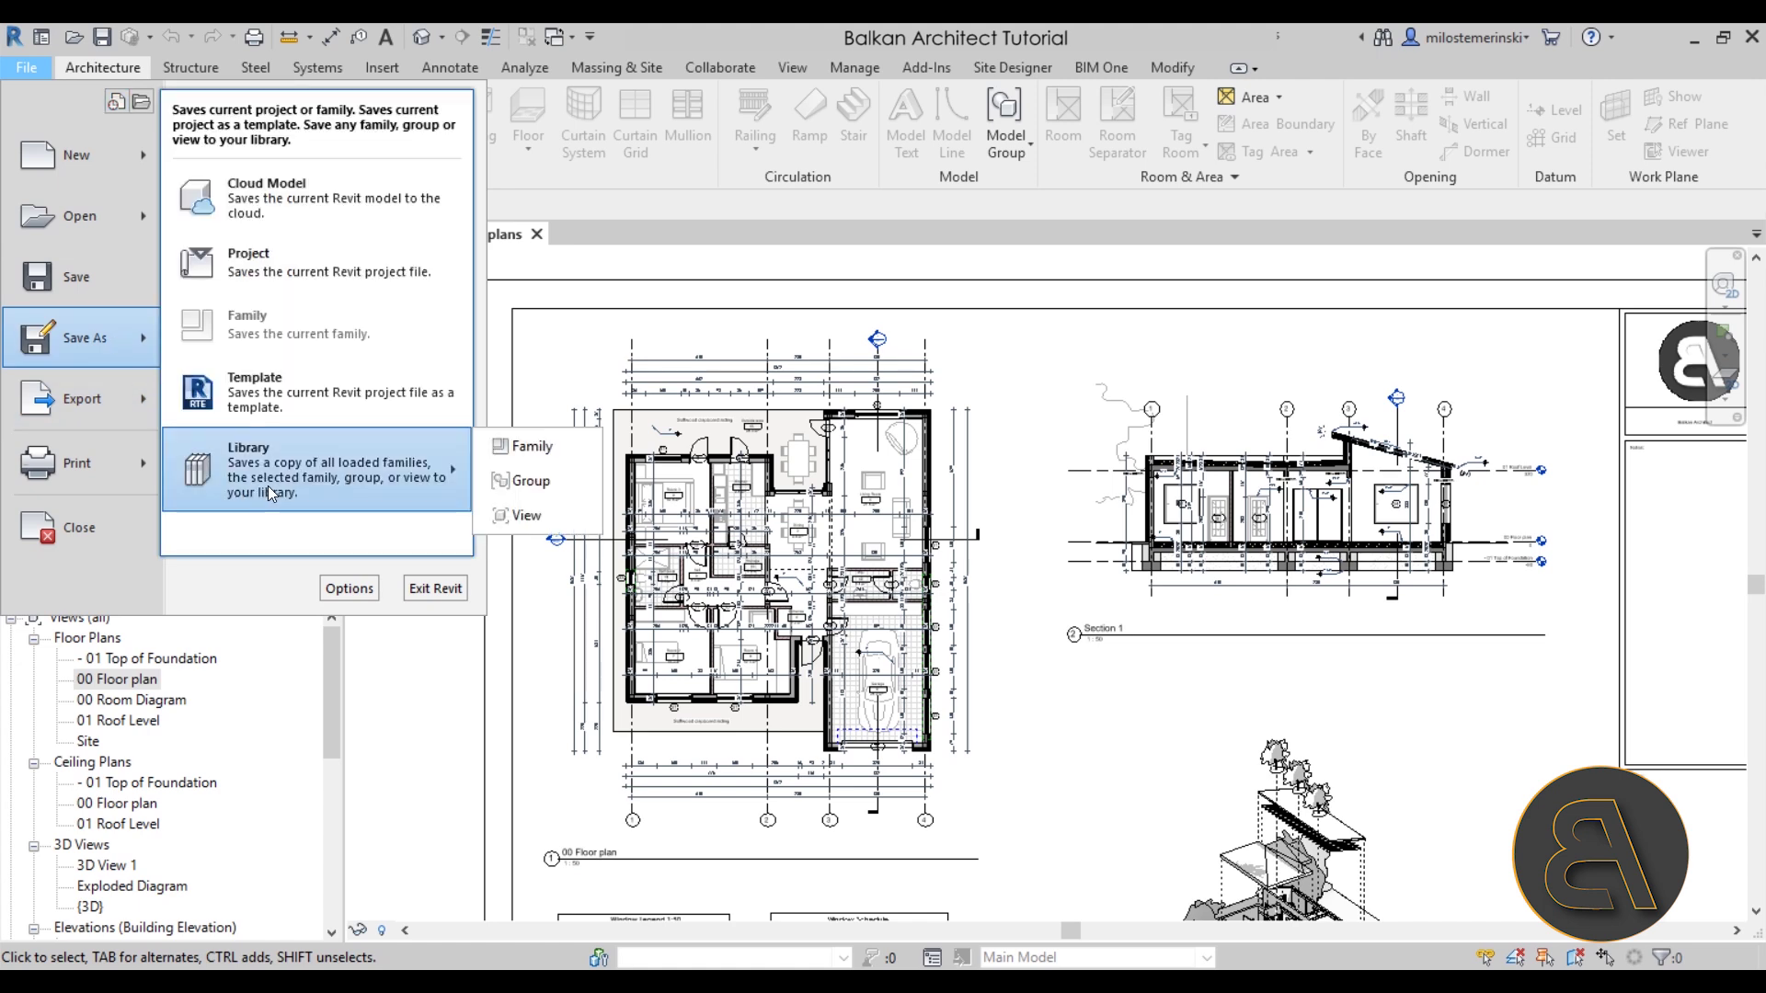
click(532, 357)
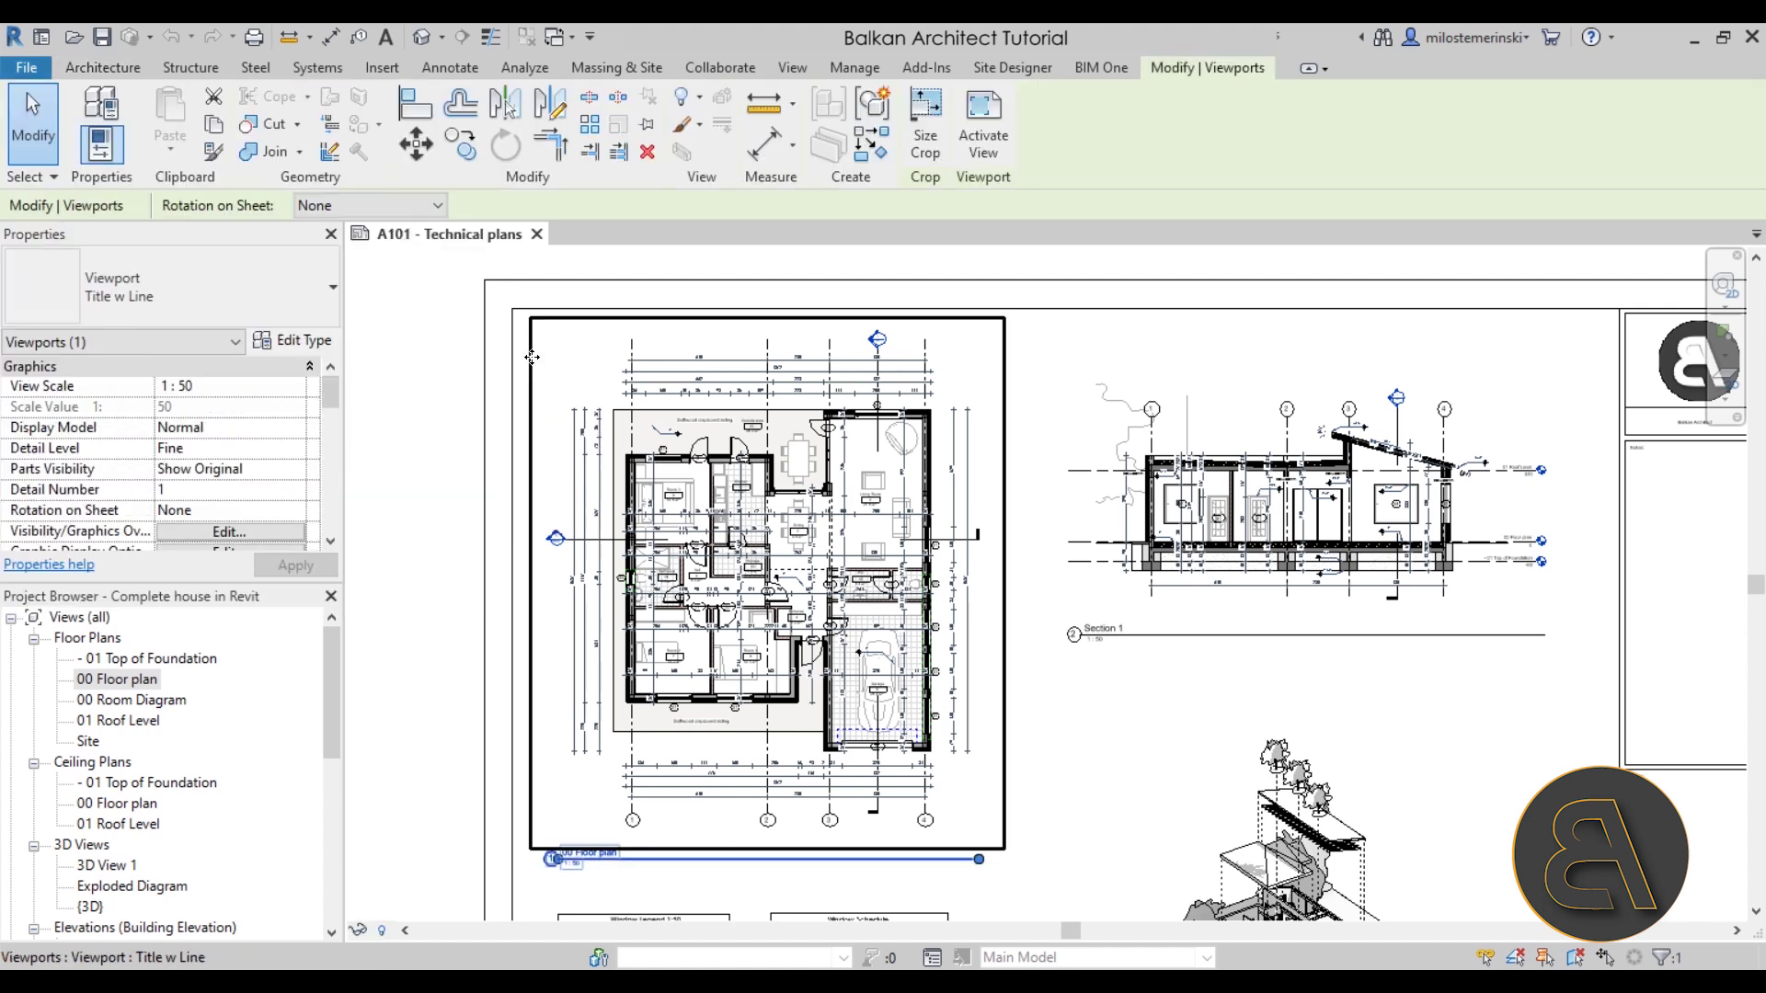
click(471, 381)
scroll(471, 382, down, 2)
middle_drag(504, 510, 433, 585)
scroll(450, 591, down, 2)
scroll(445, 562, down, 2)
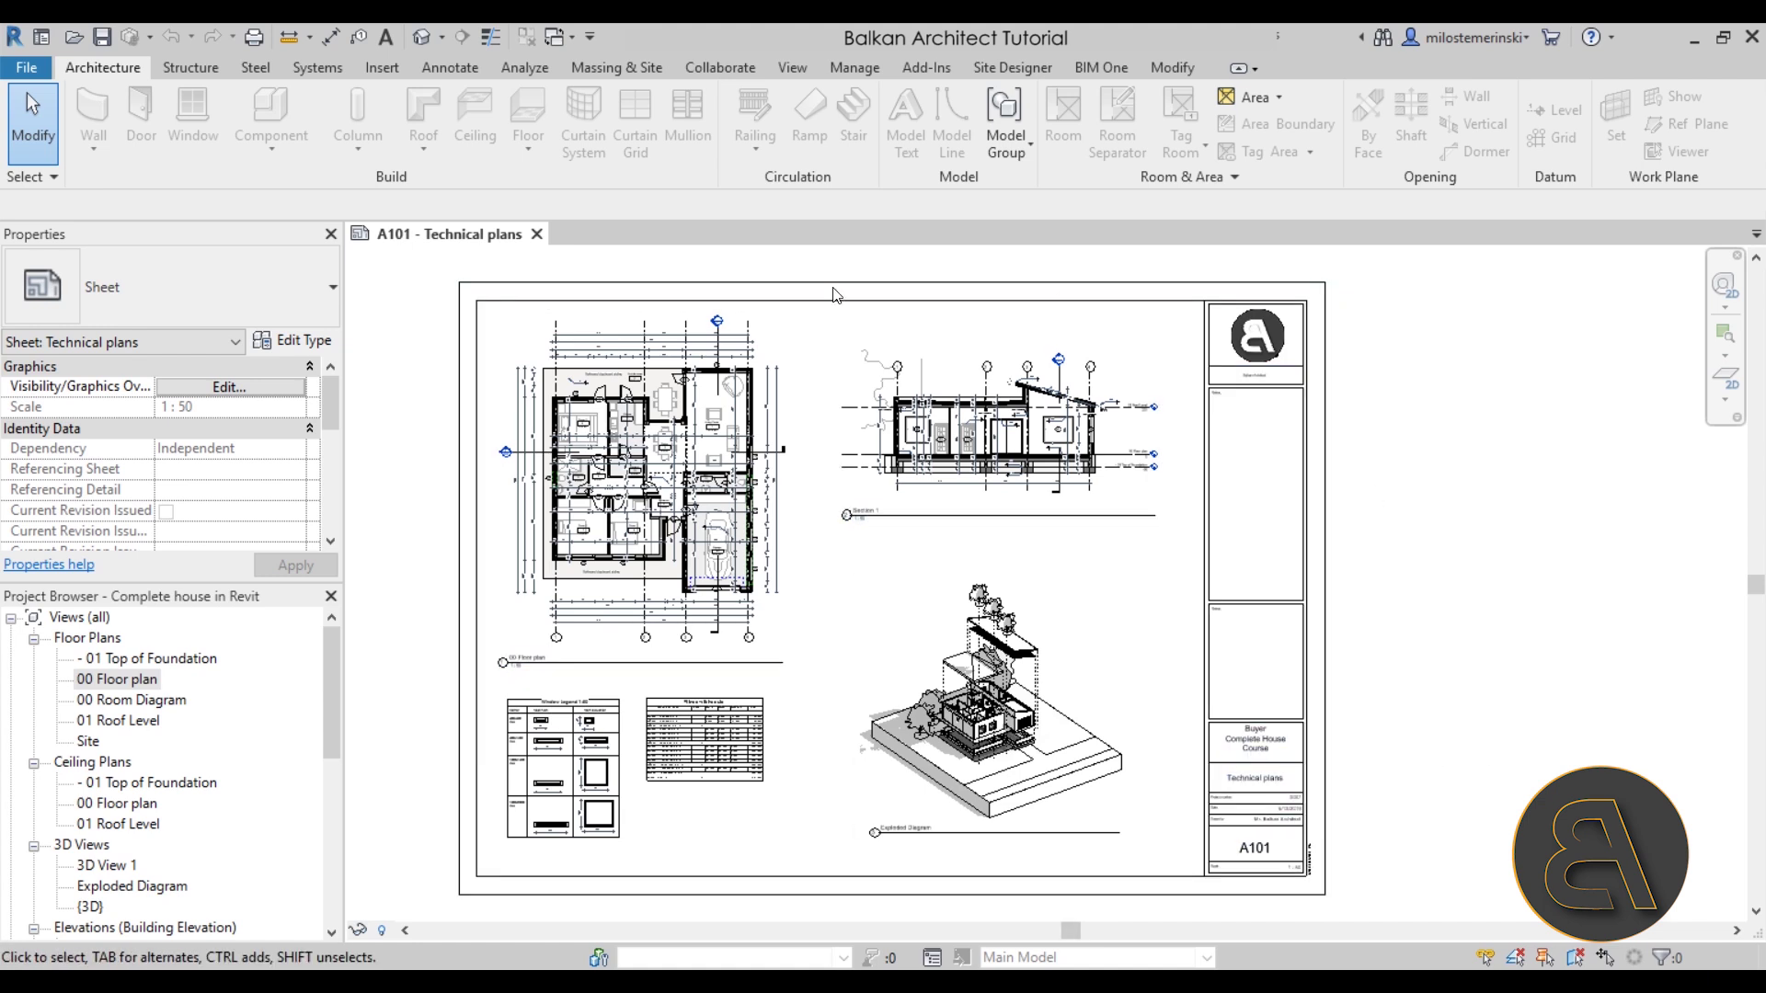
scroll(667, 404, up, 1)
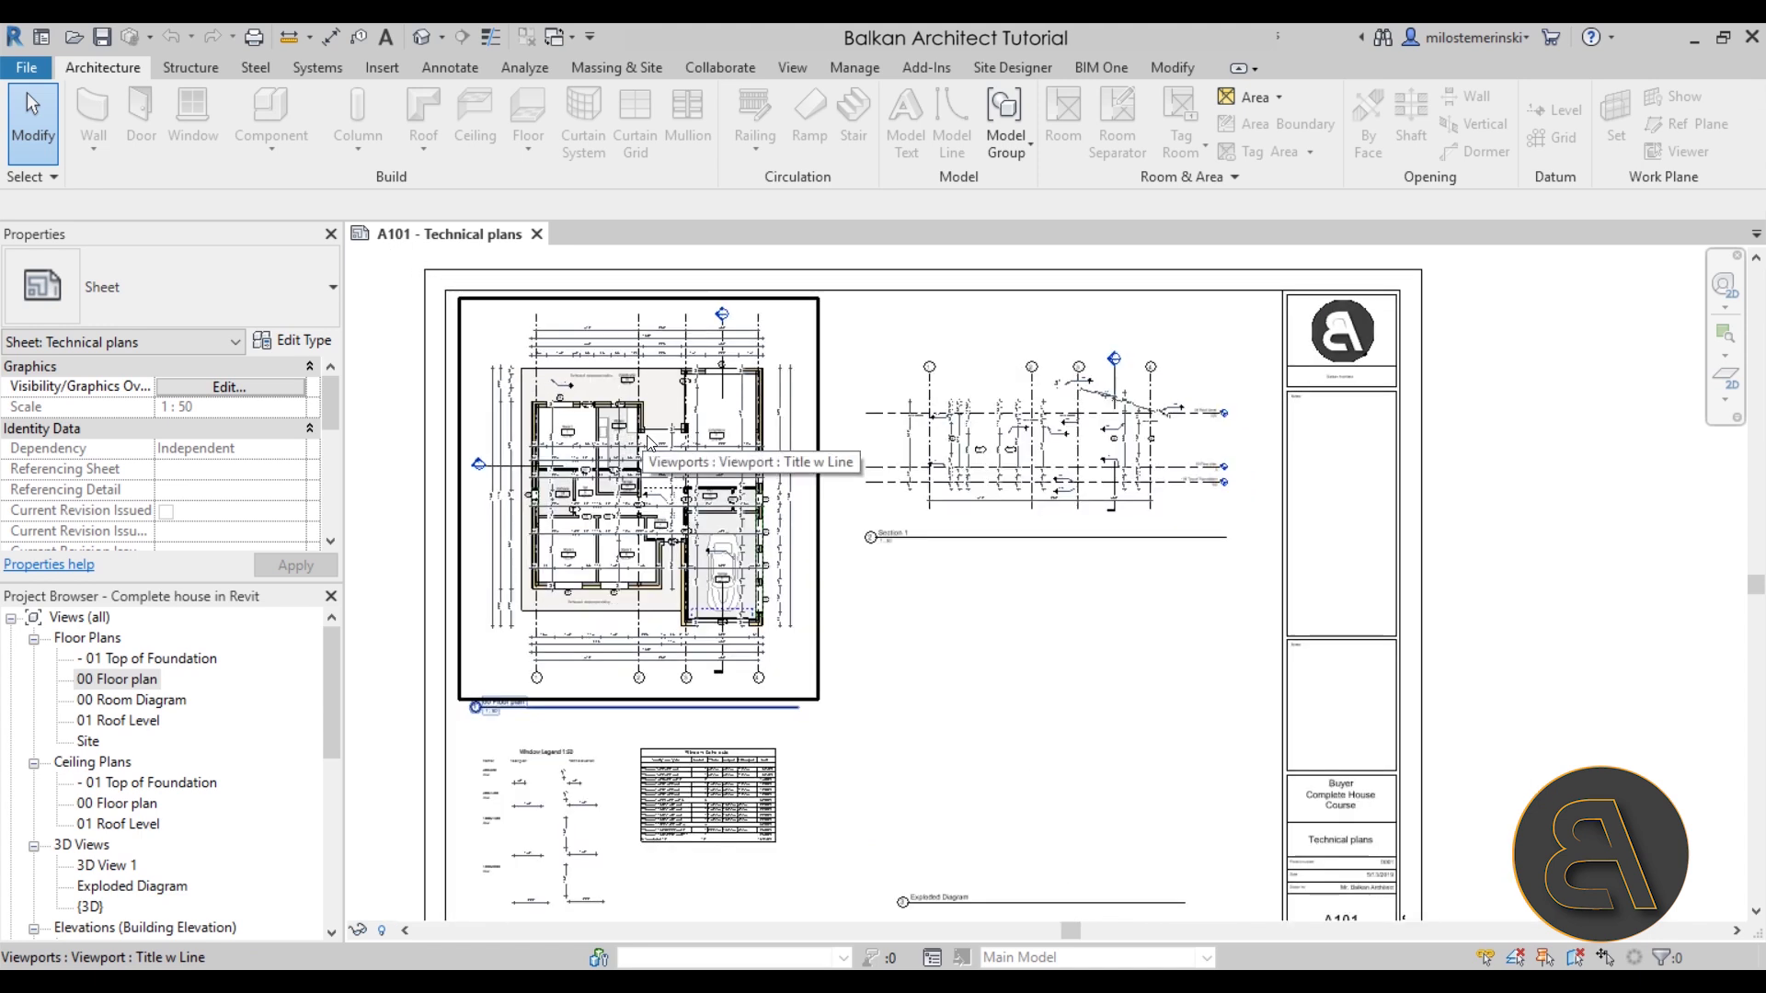
middle_drag(846, 735, 844, 720)
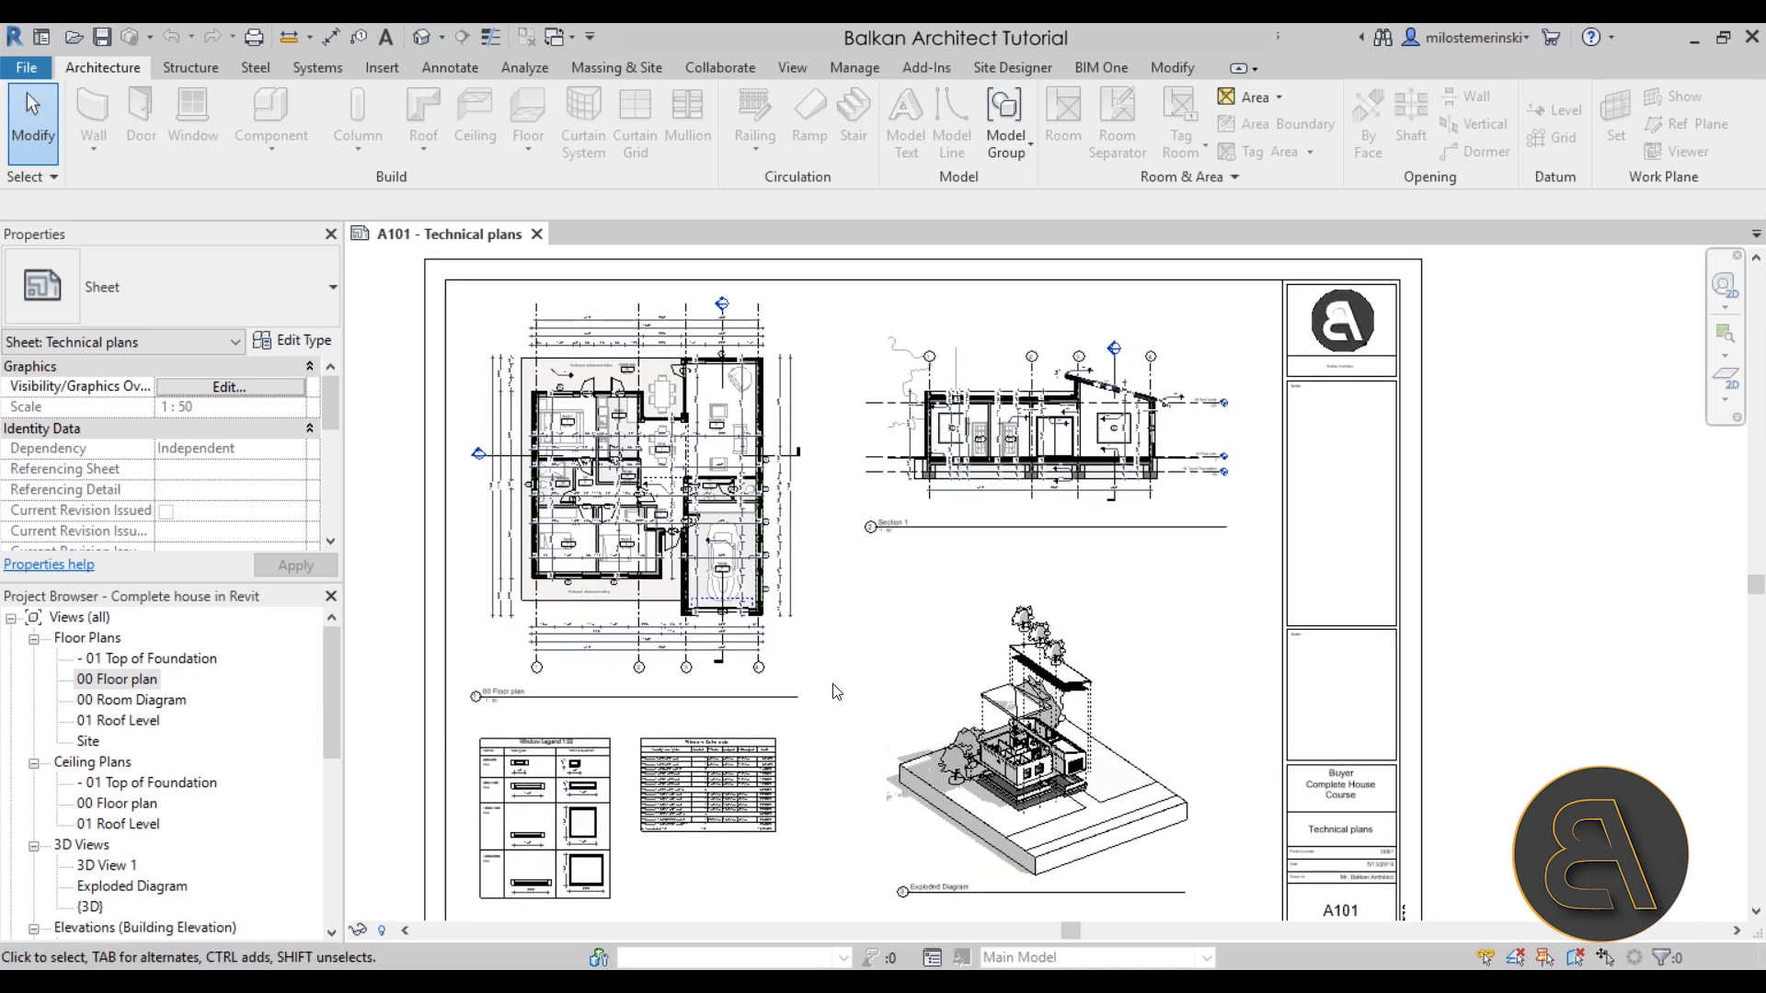
Open the 00 Floor plan view and check the top exterior wall's type.
double_click(116, 681)
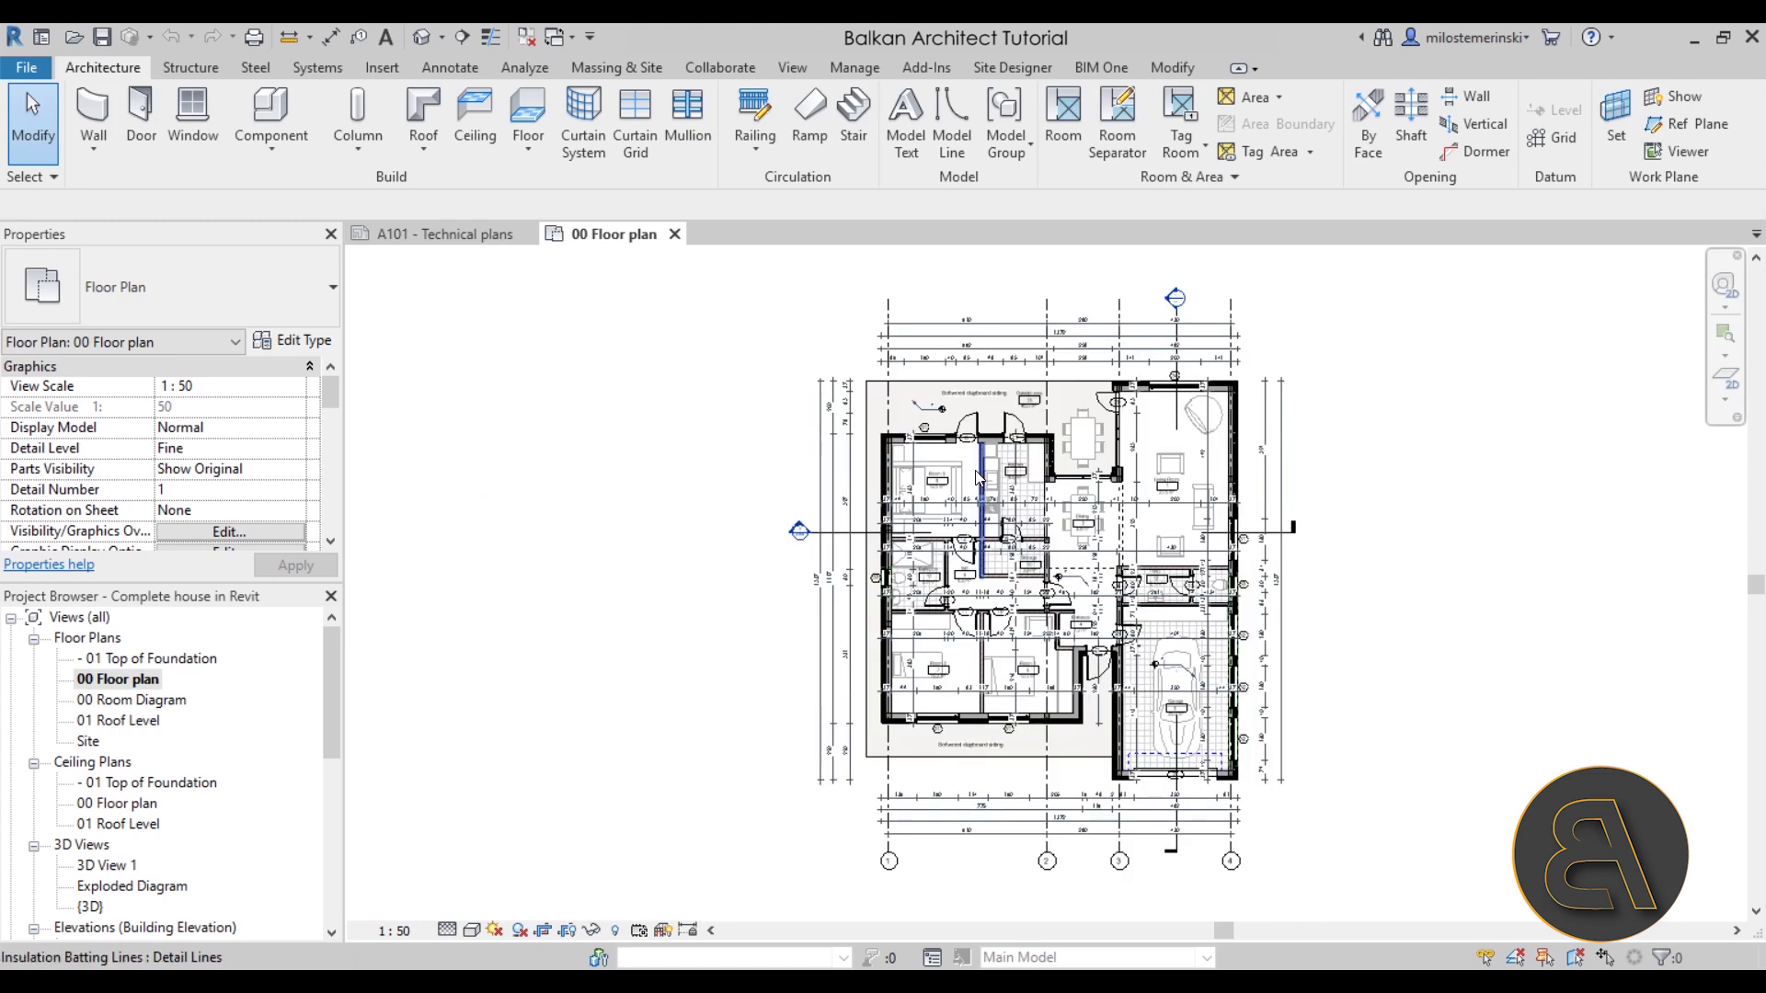
scroll(977, 477, up, 3)
click(839, 430)
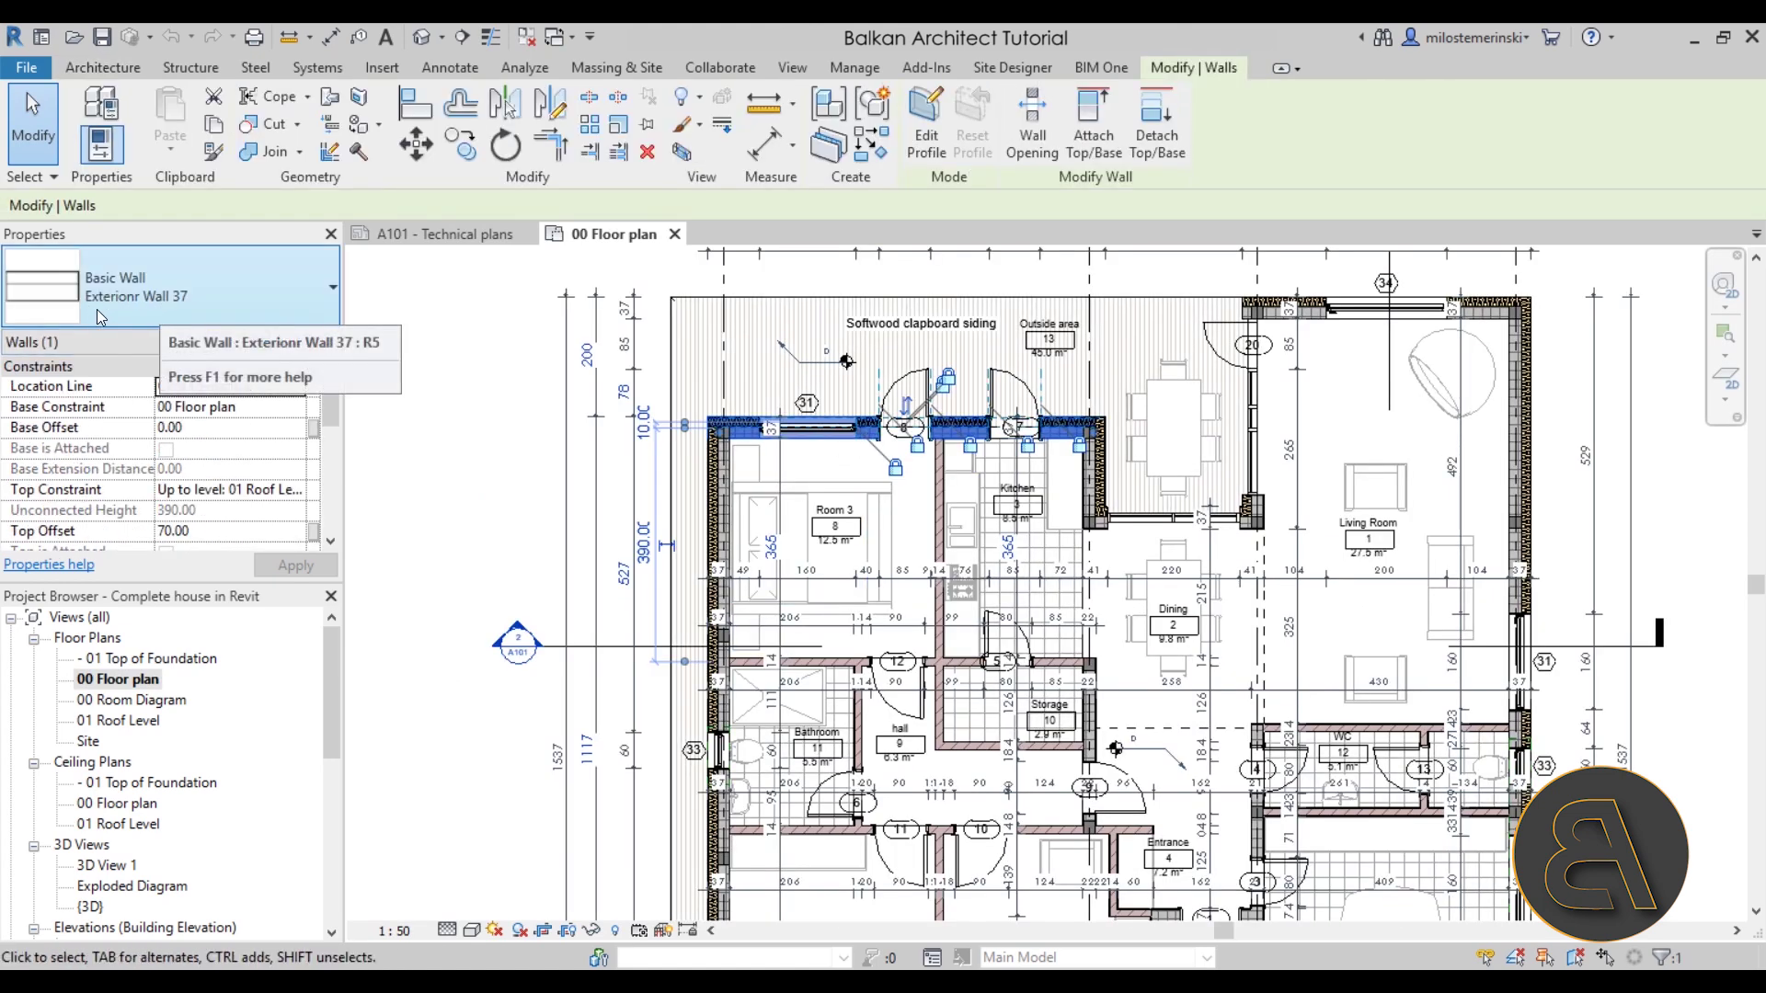
click(460, 533)
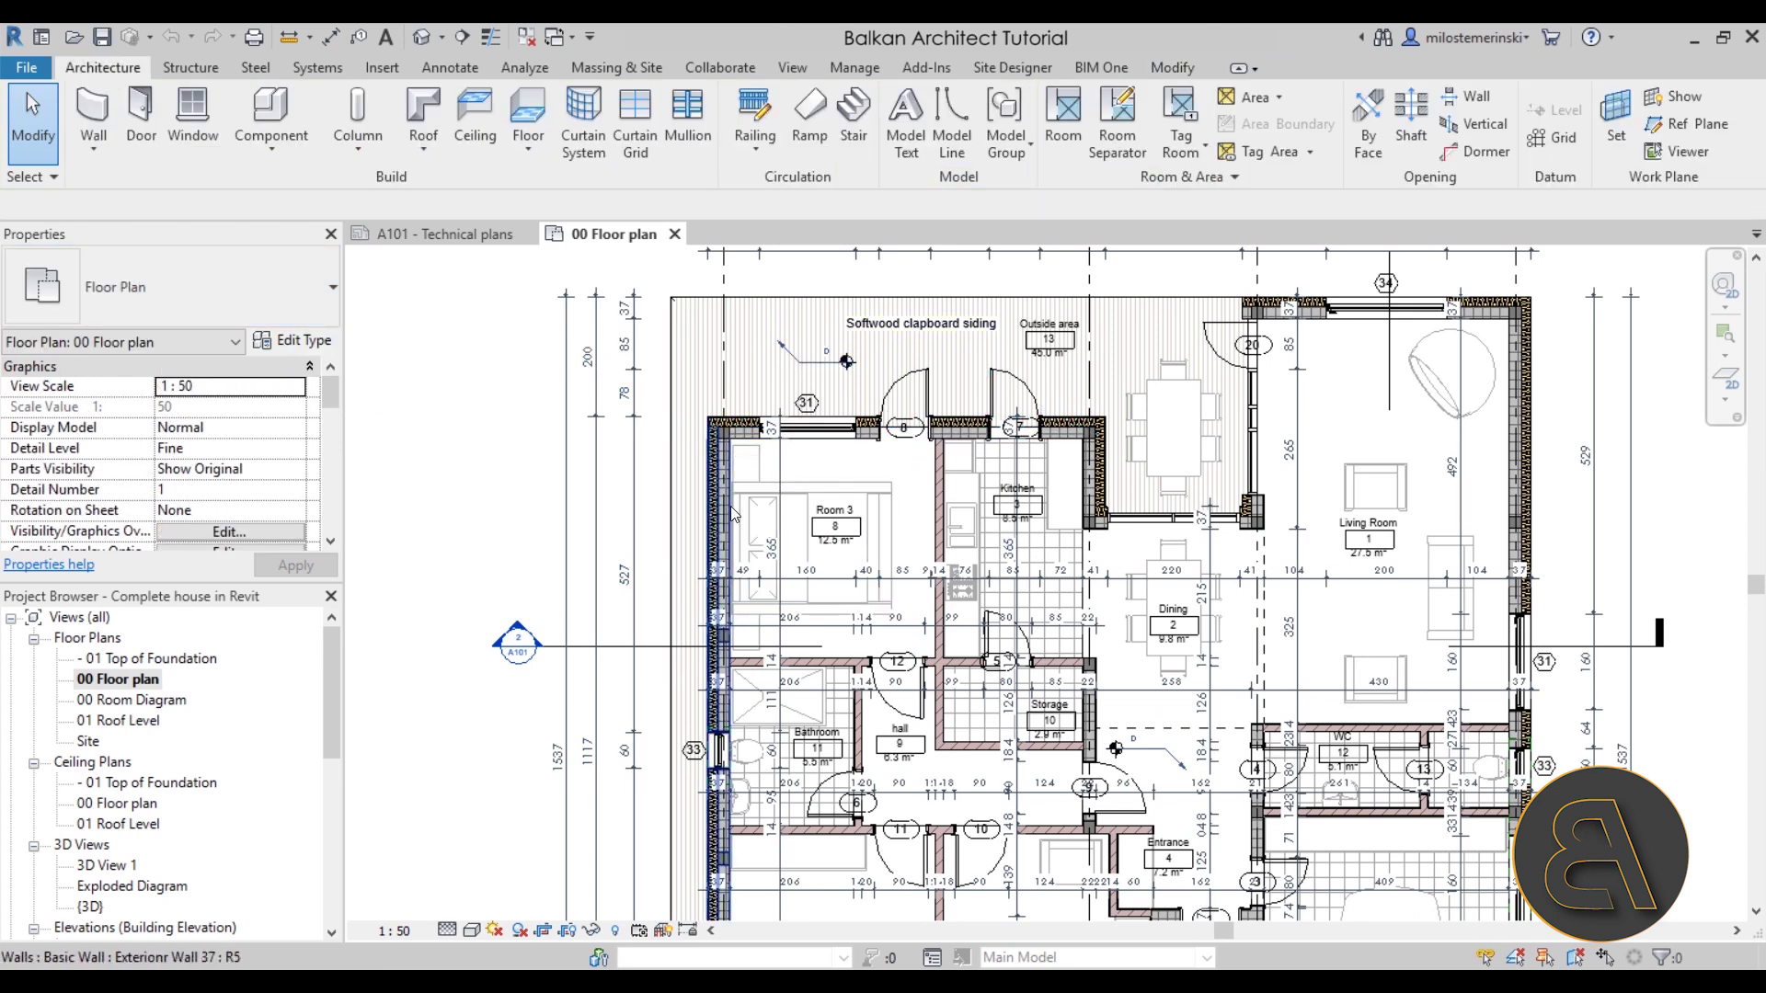
Check the storage-room and horizontal interior wall types (Interior Wall 14), then open Section 1.
scroll(481, 598, down, 1)
middle_drag(481, 597, 492, 416)
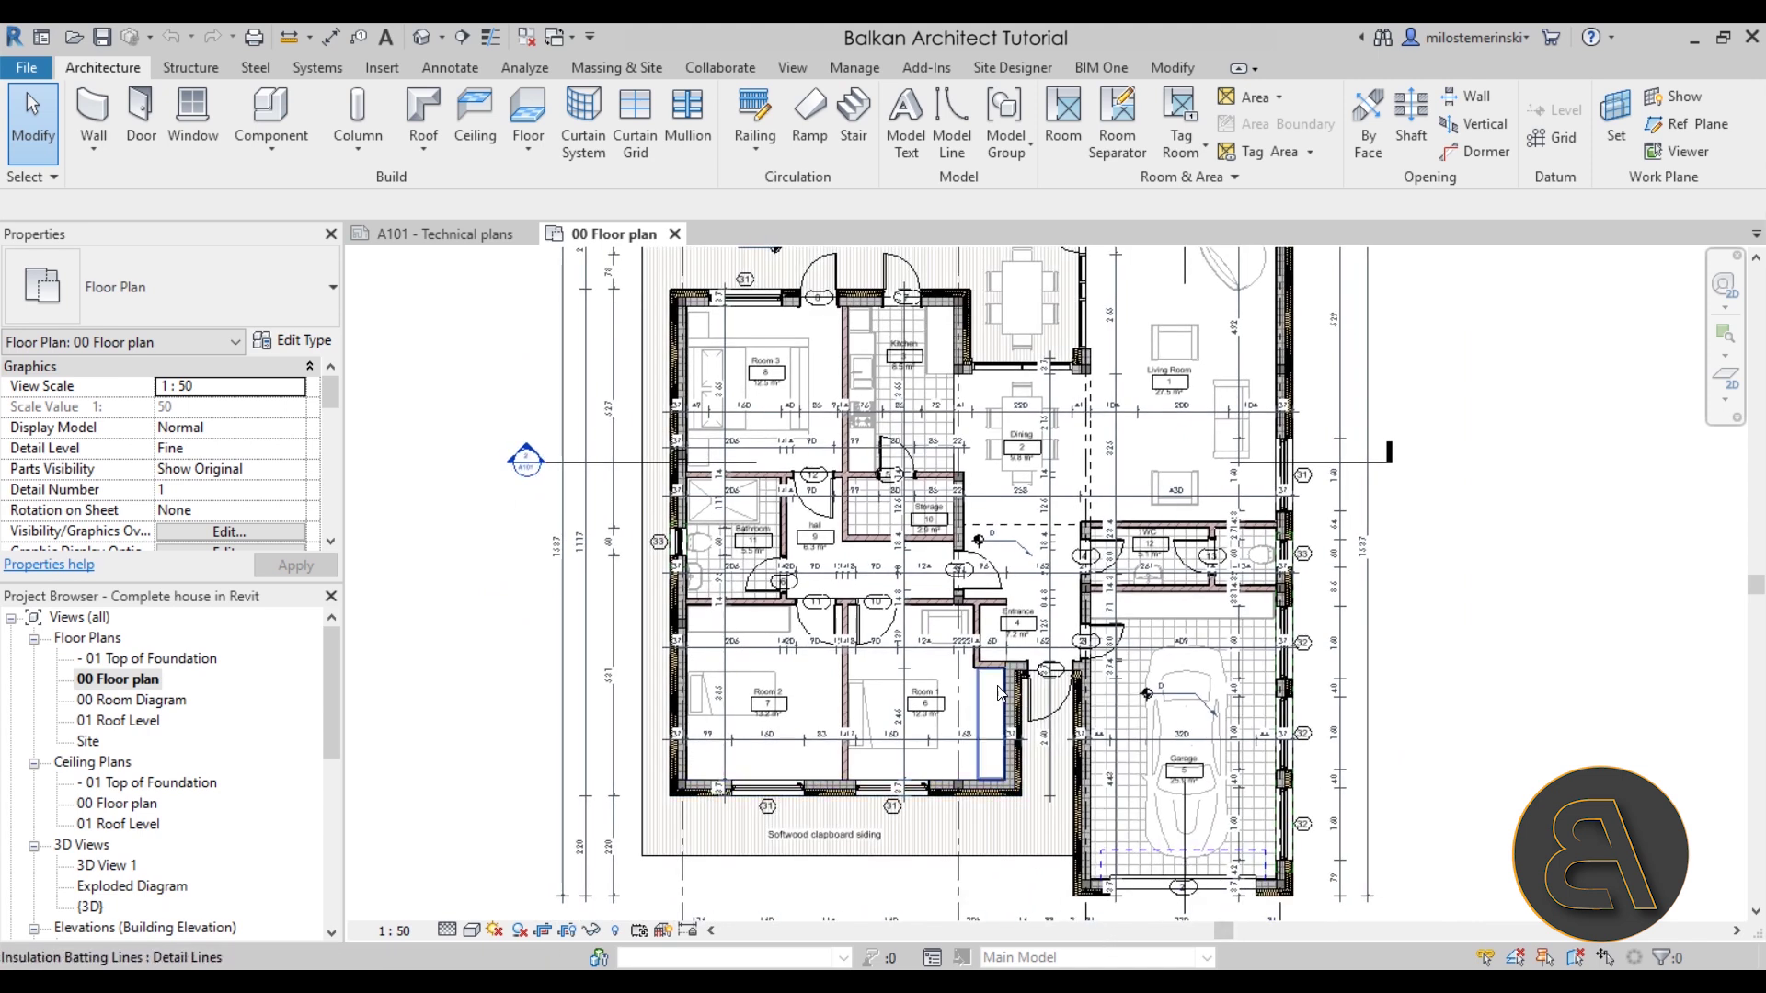
scroll(1001, 692, up, 3)
click(950, 387)
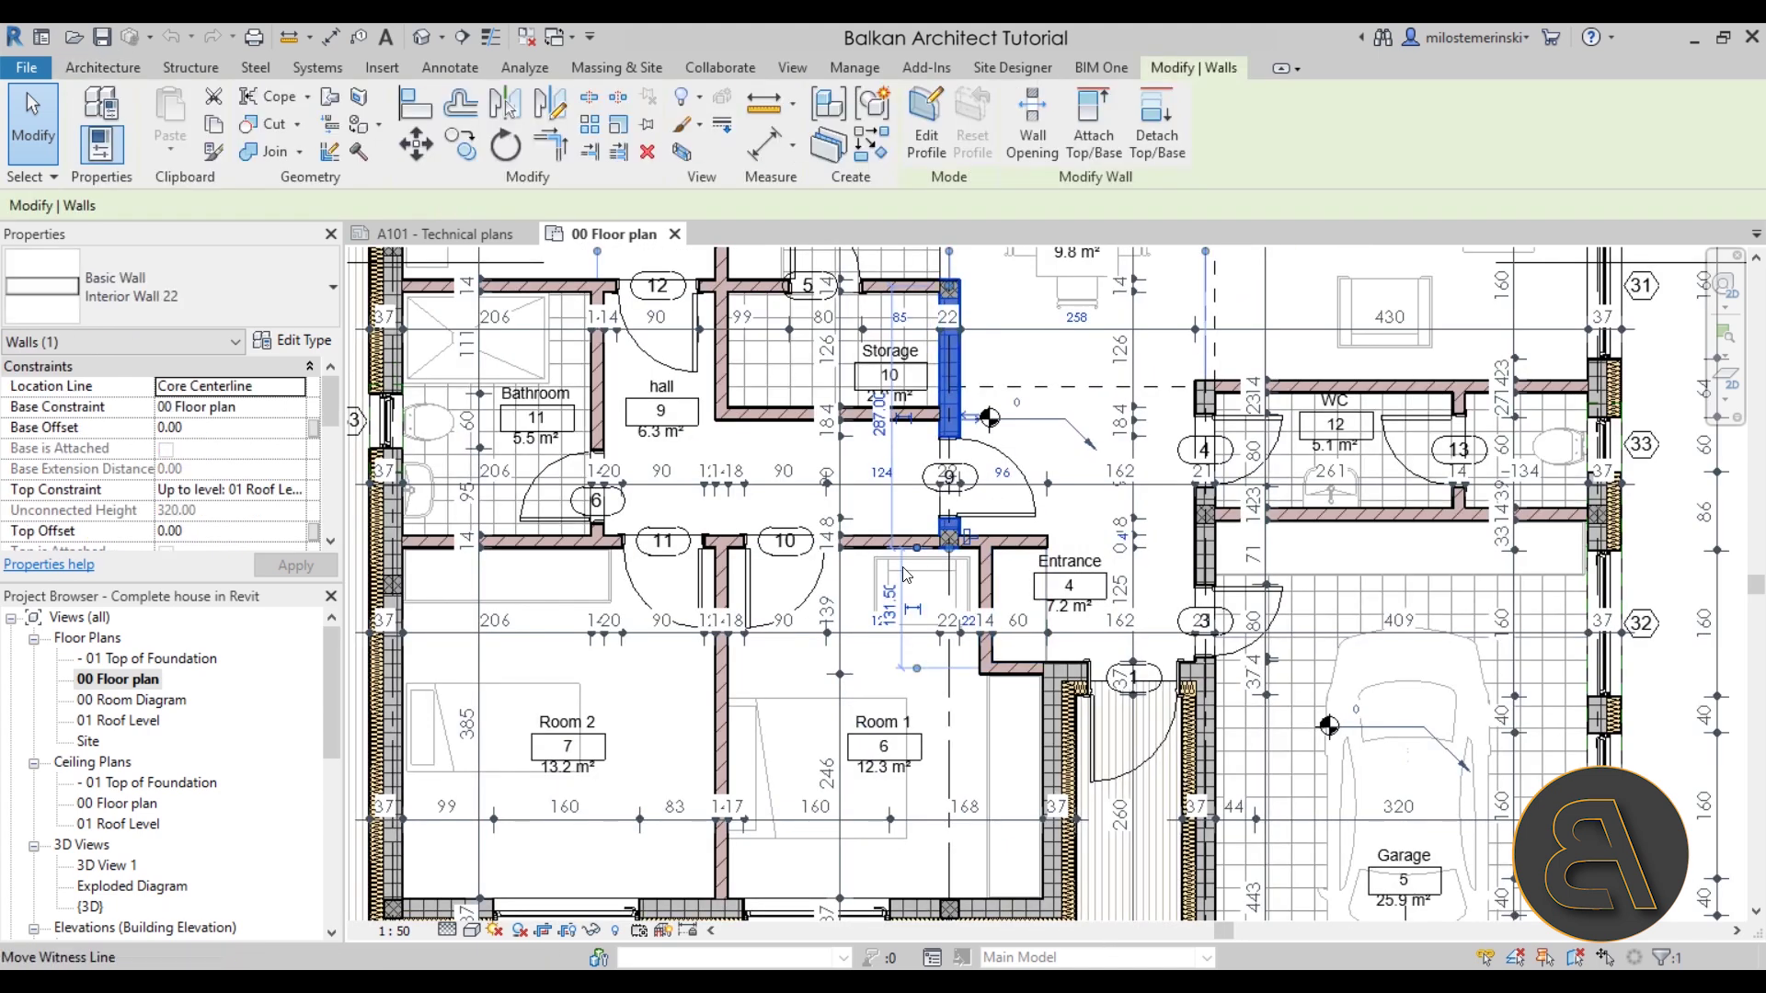
click(887, 543)
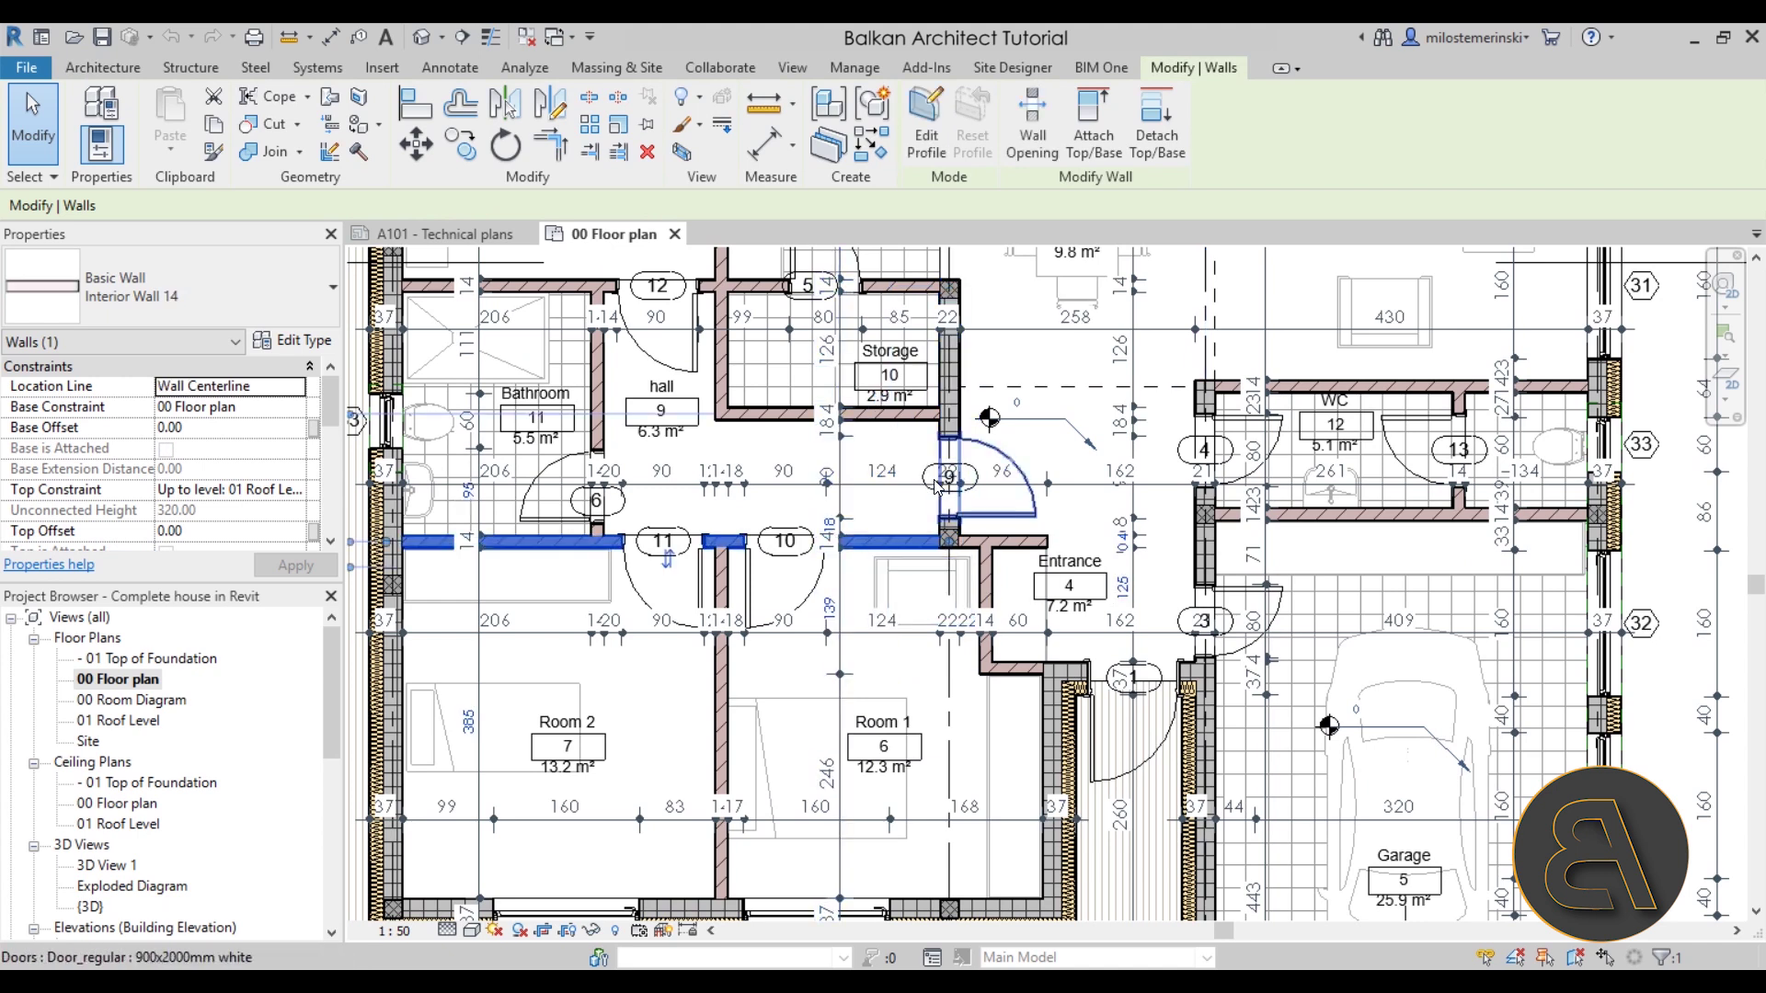
scroll(937, 488, down, 4)
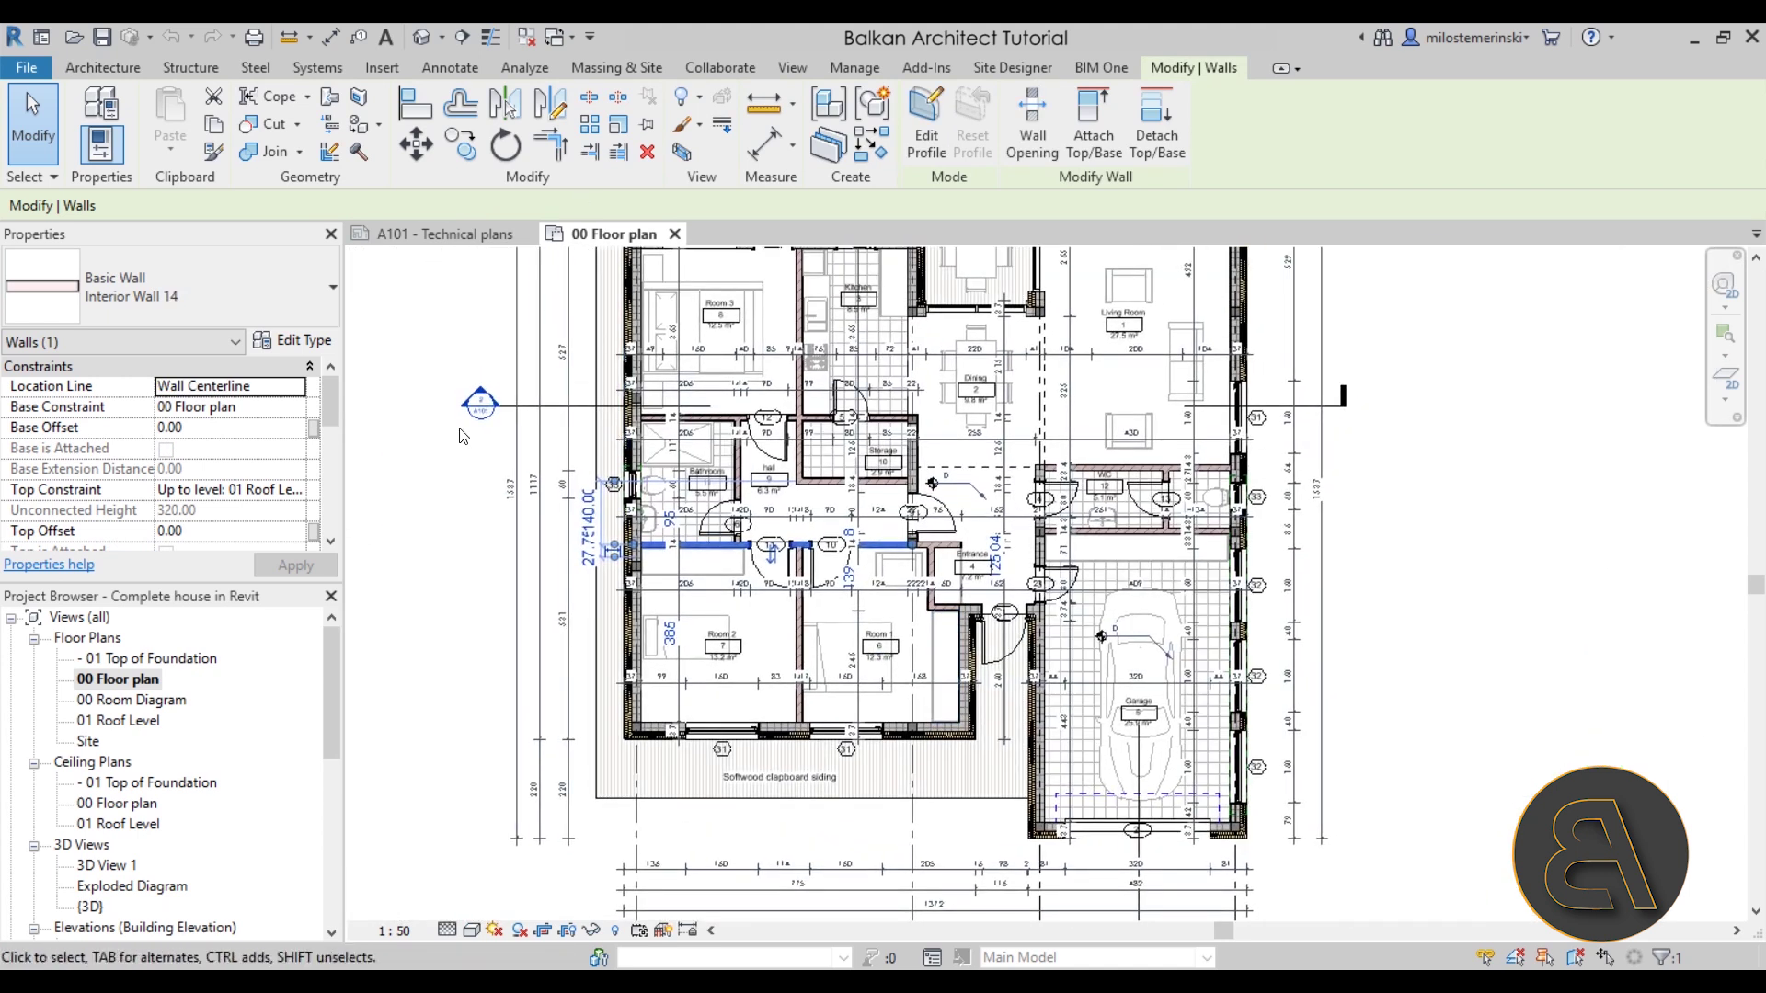
double_click(480, 398)
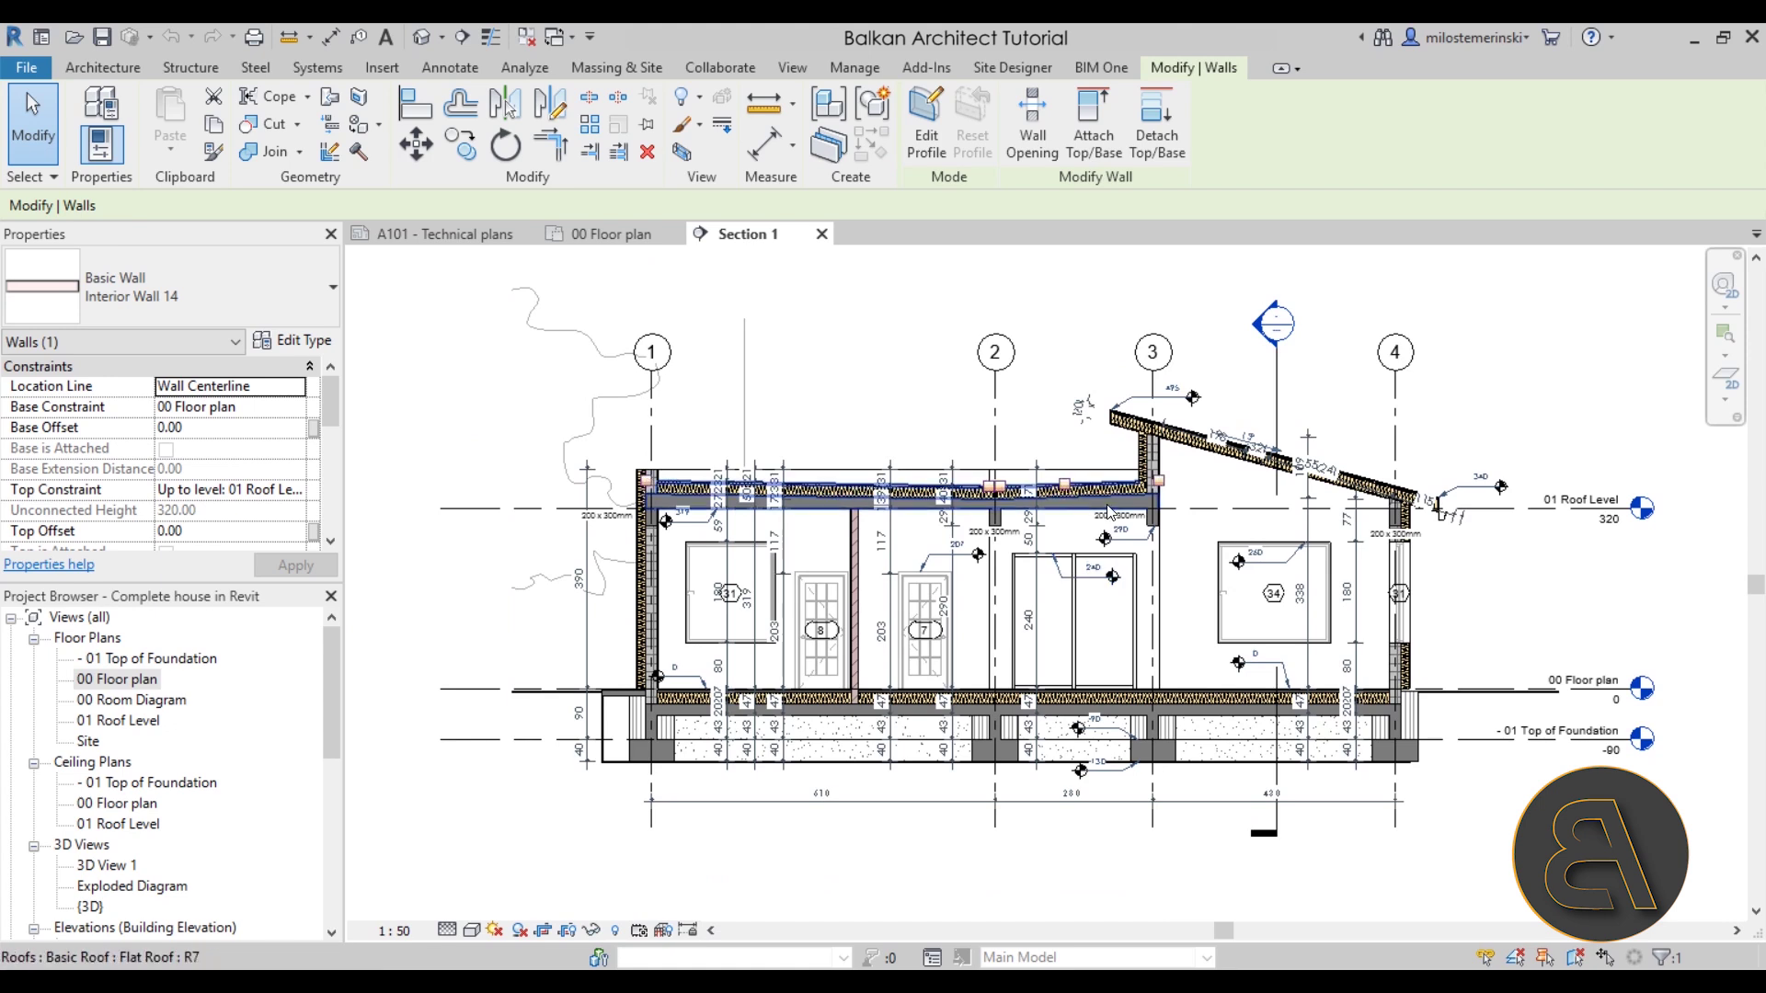
Select the flat roof and the sloped roof in Section 1 to read their roof types.
click(1109, 511)
click(1200, 452)
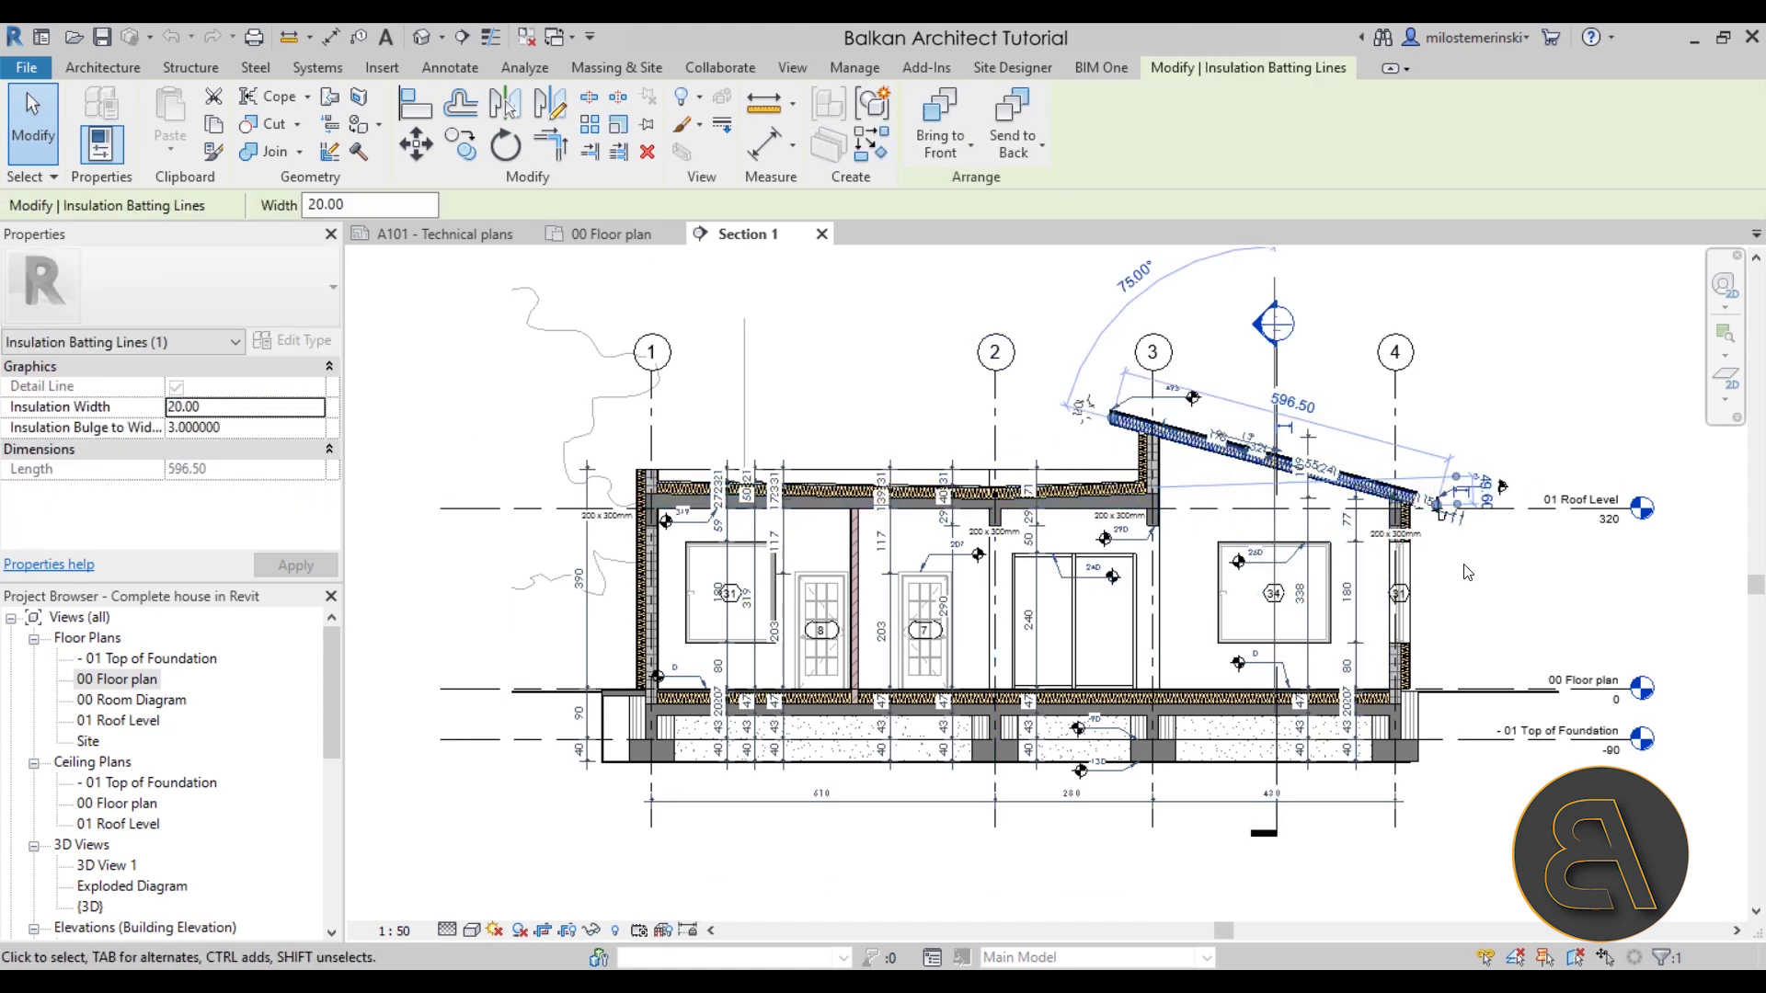
key(Escape)
scroll(1381, 500, up, 4)
click(1324, 422)
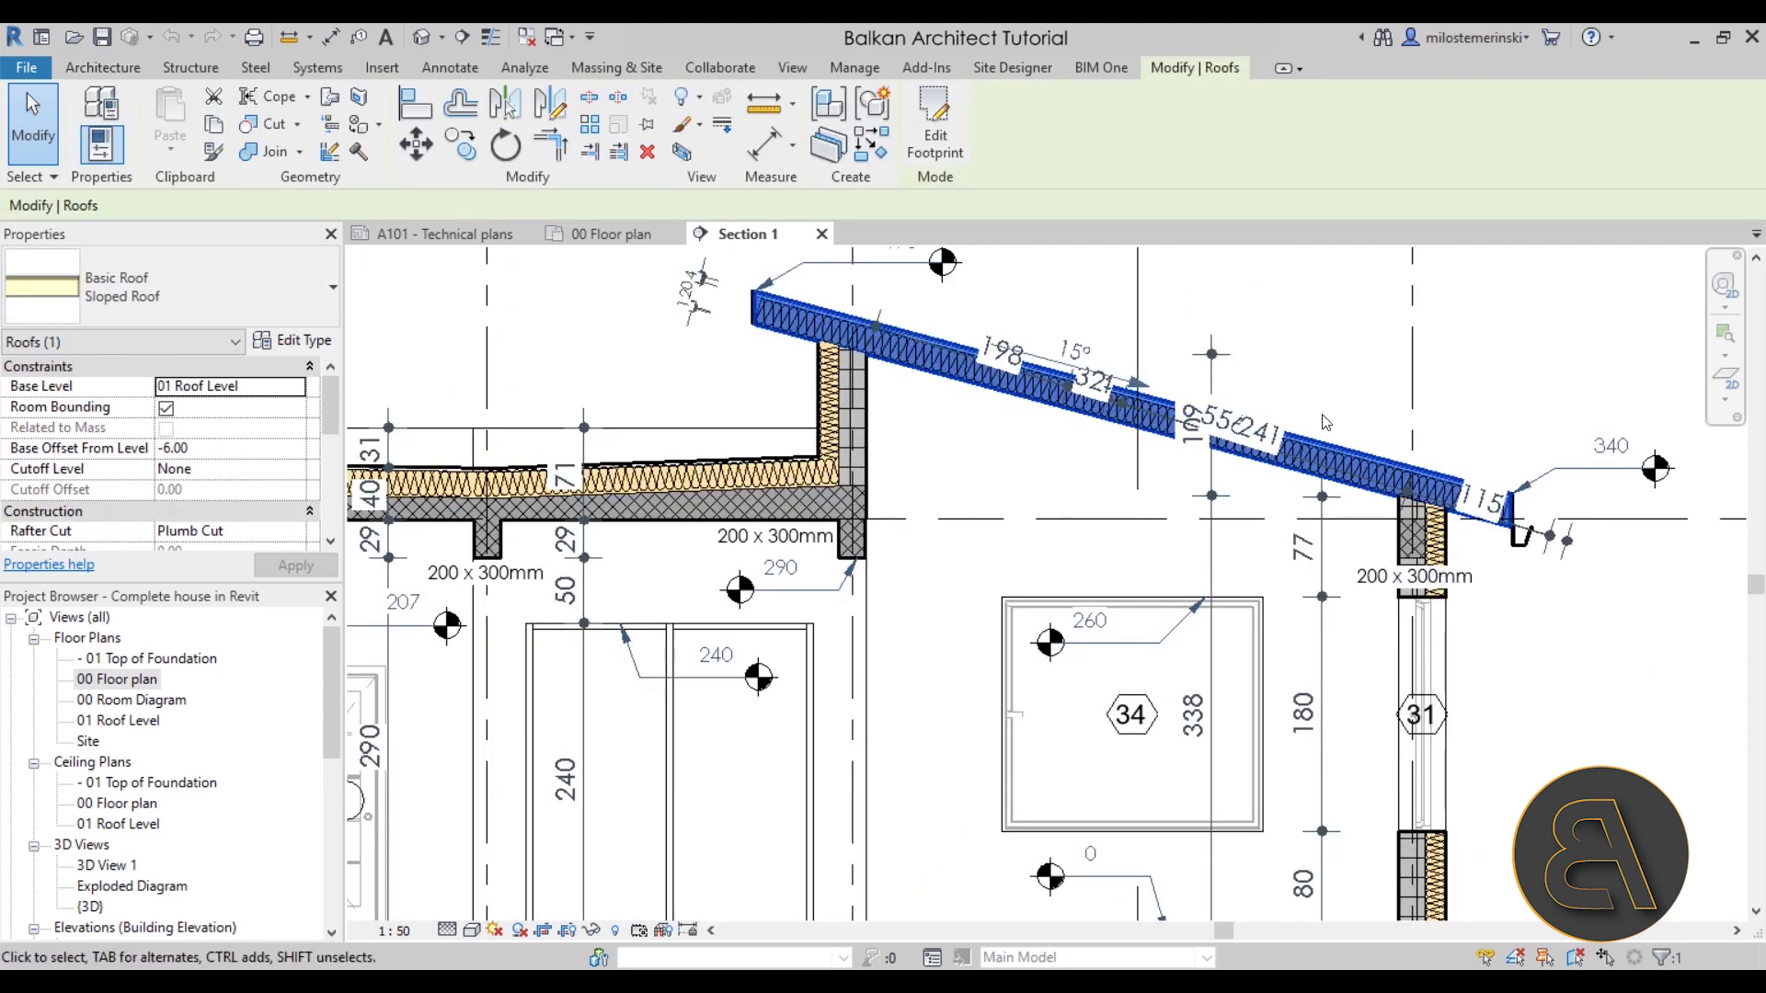
Read the floor slab's type, then frame the whole section between grids 1–4.
scroll(988, 616, down, 3)
middle_drag(982, 620, 1109, 549)
click(961, 690)
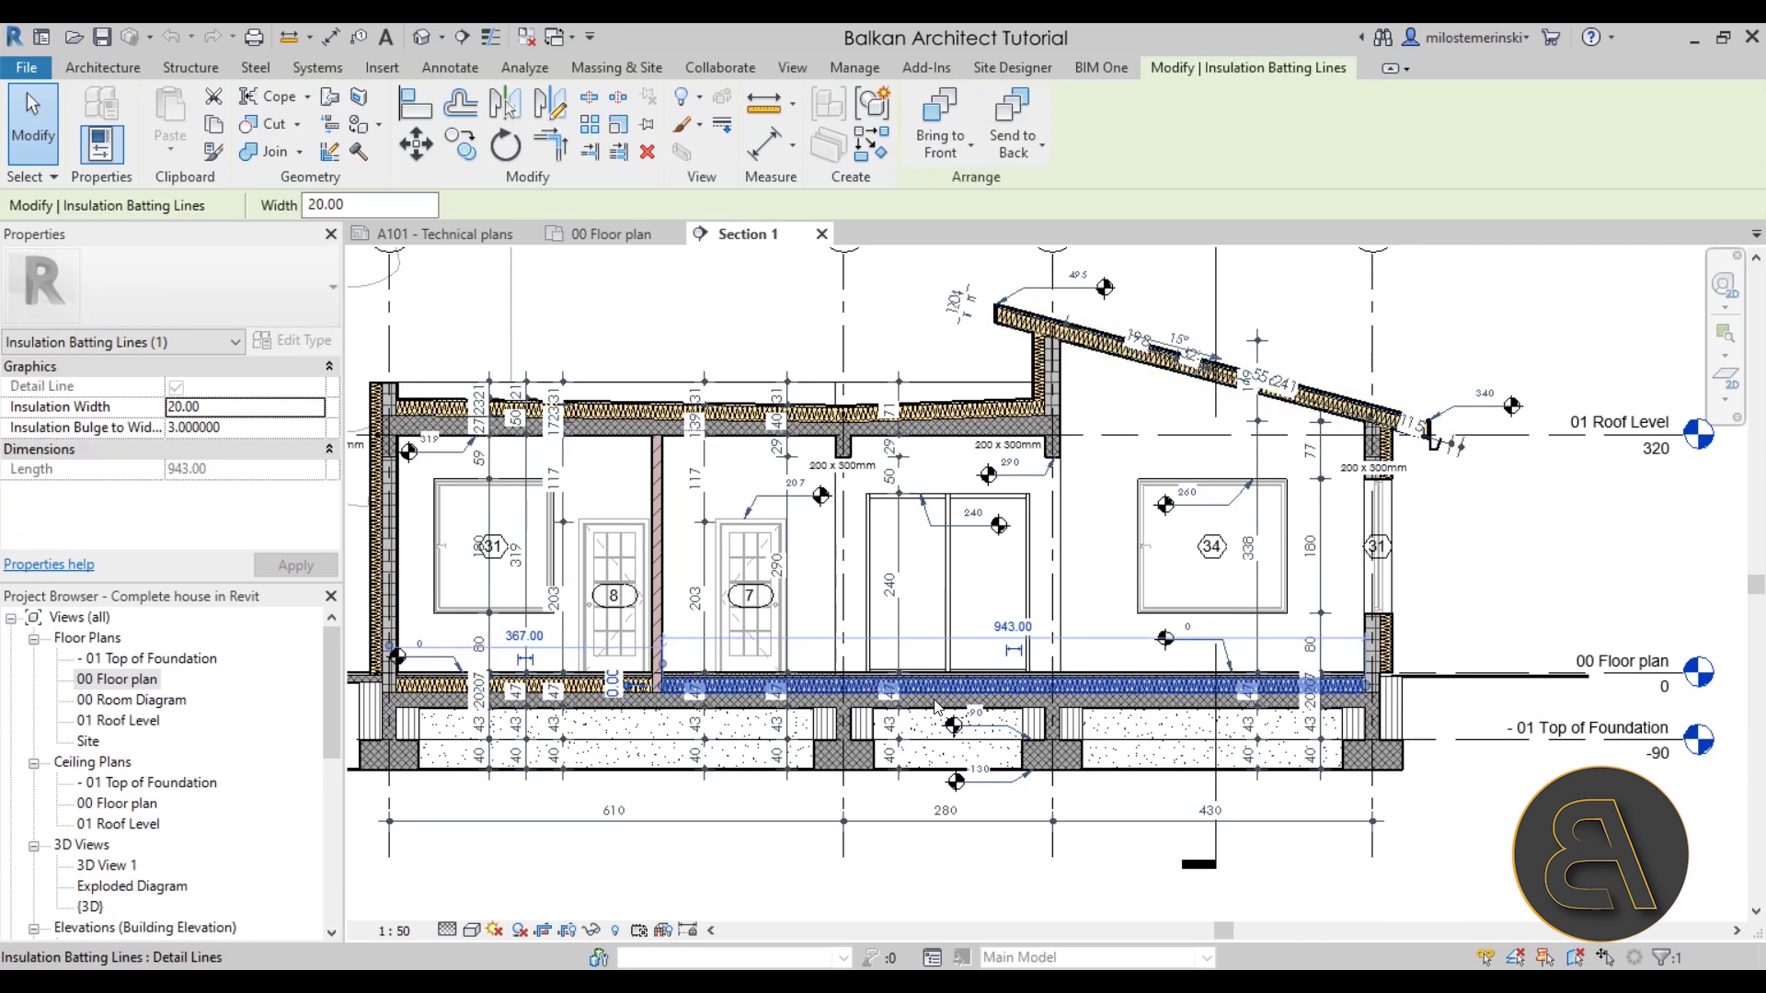
click(1084, 704)
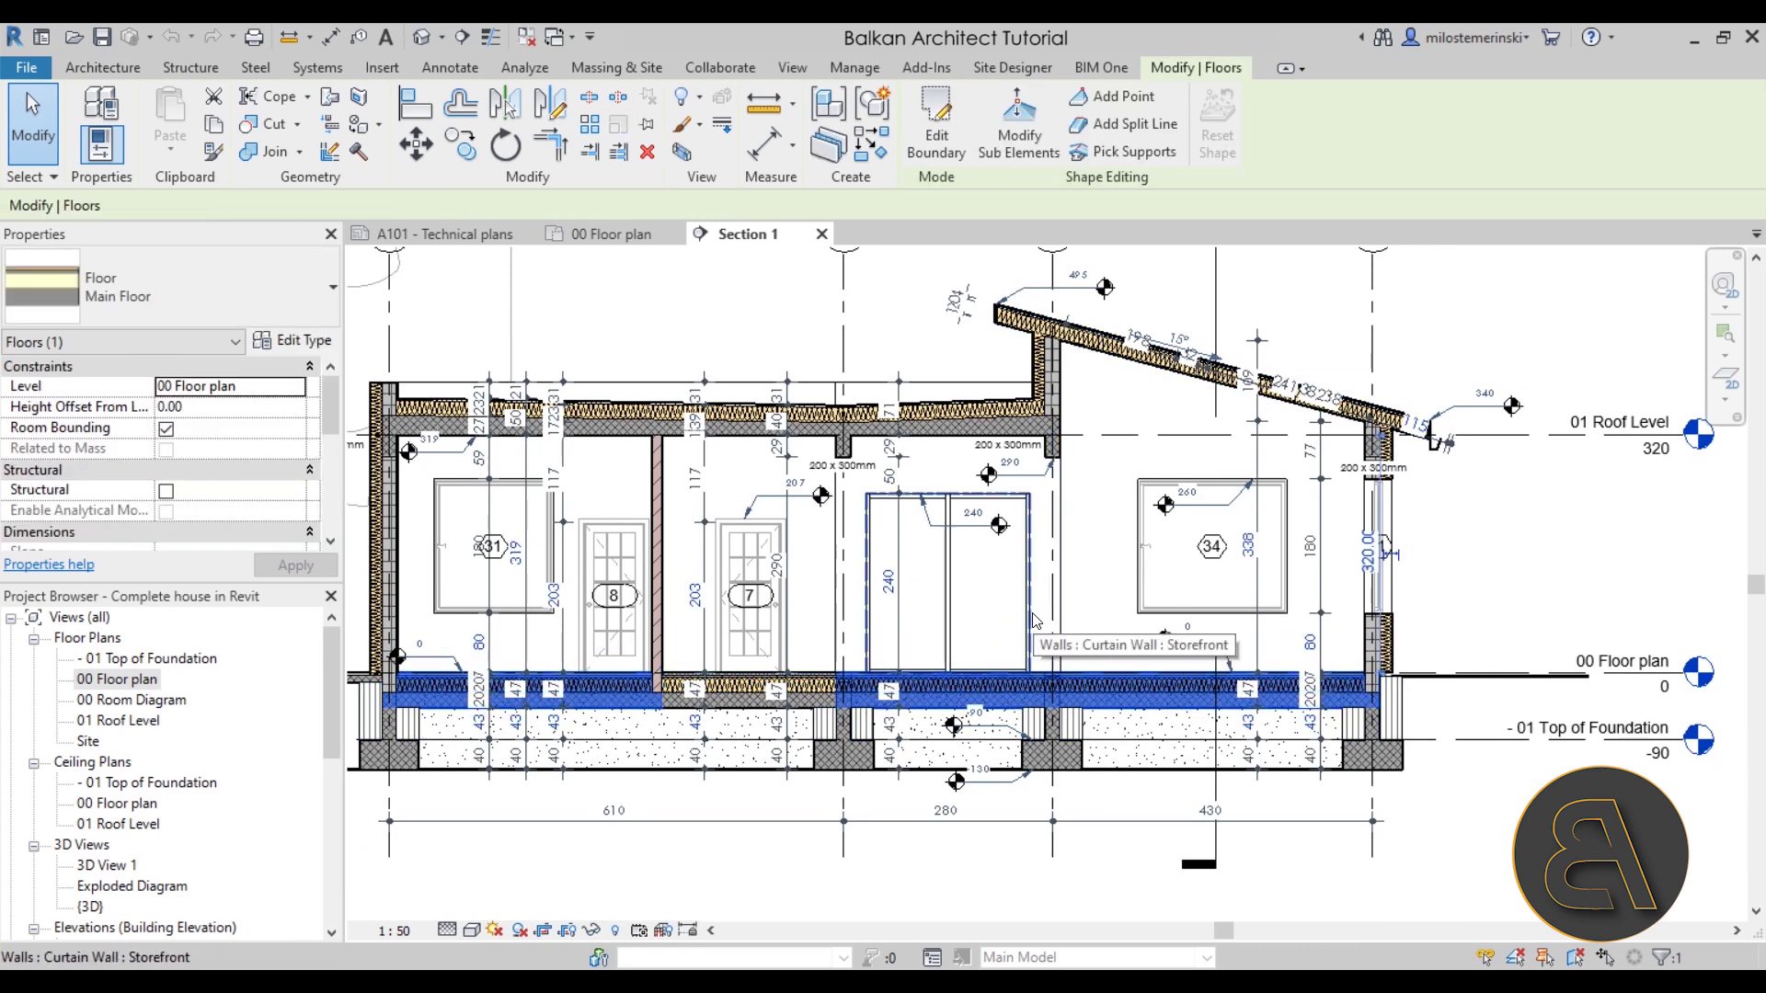
key(Escape)
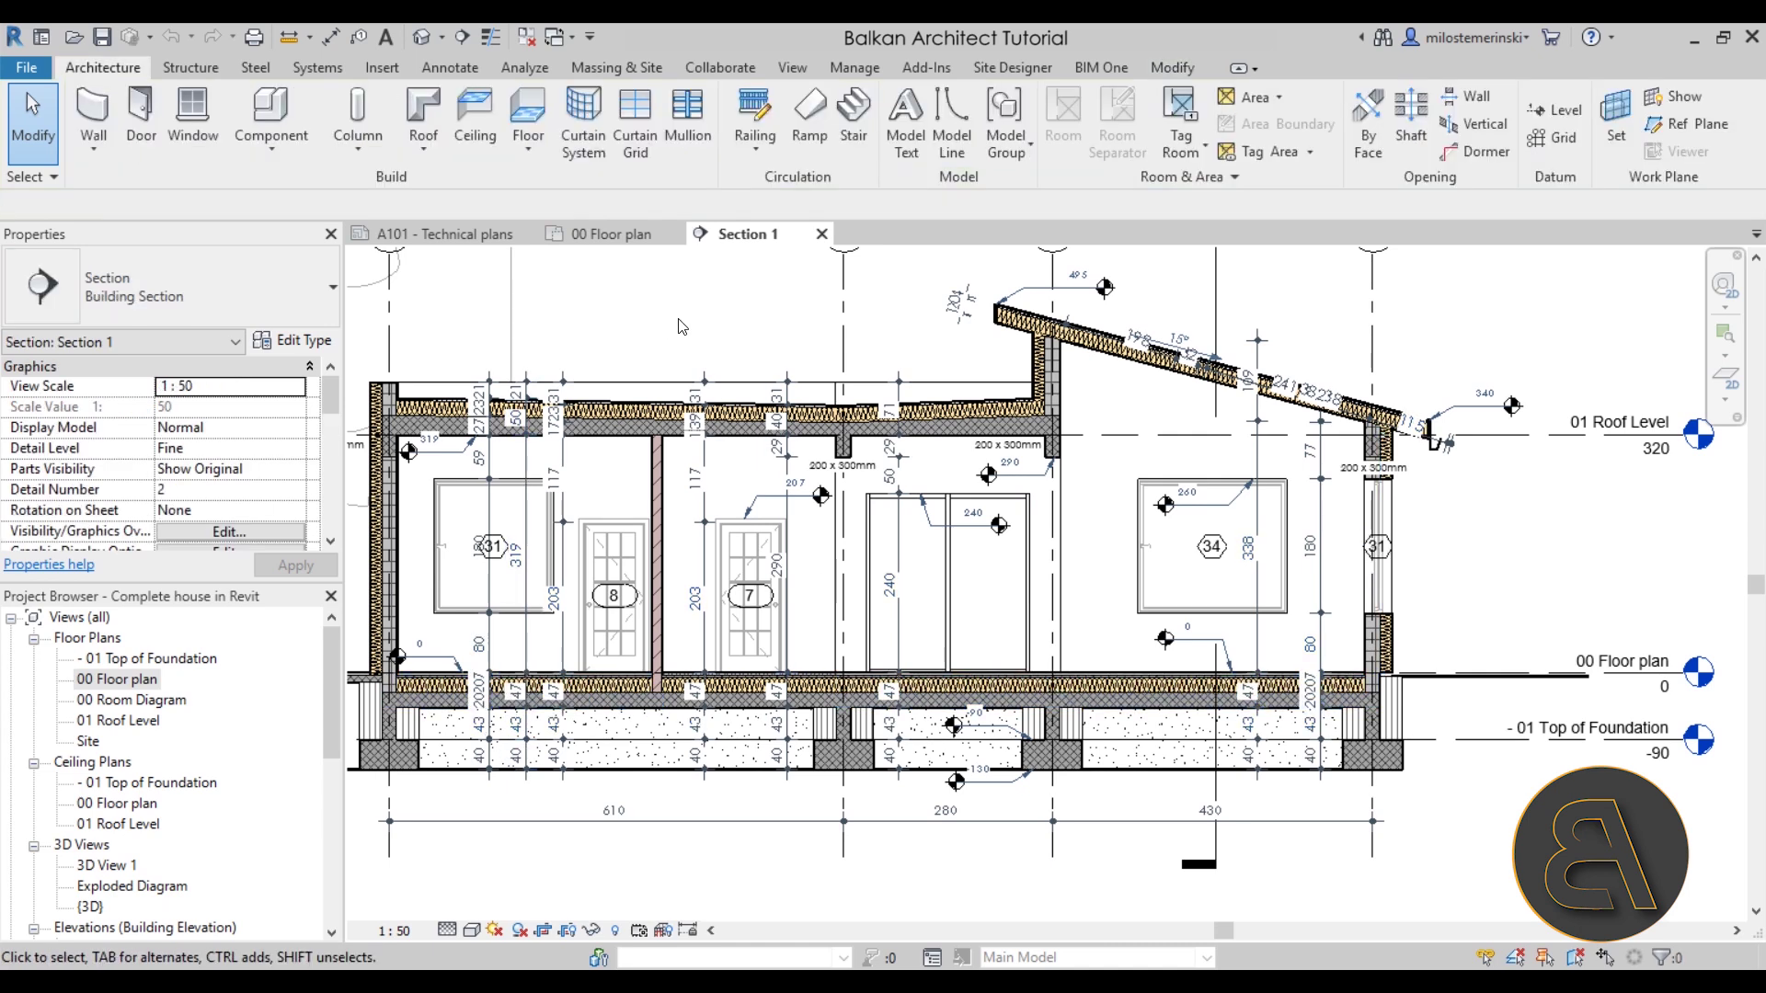
scroll(681, 326, down, 5)
mouse_move(681, 331)
middle_down()
mouse_move(696, 377)
mouse_move(772, 410)
middle_up()
scroll(714, 381, up, 1)
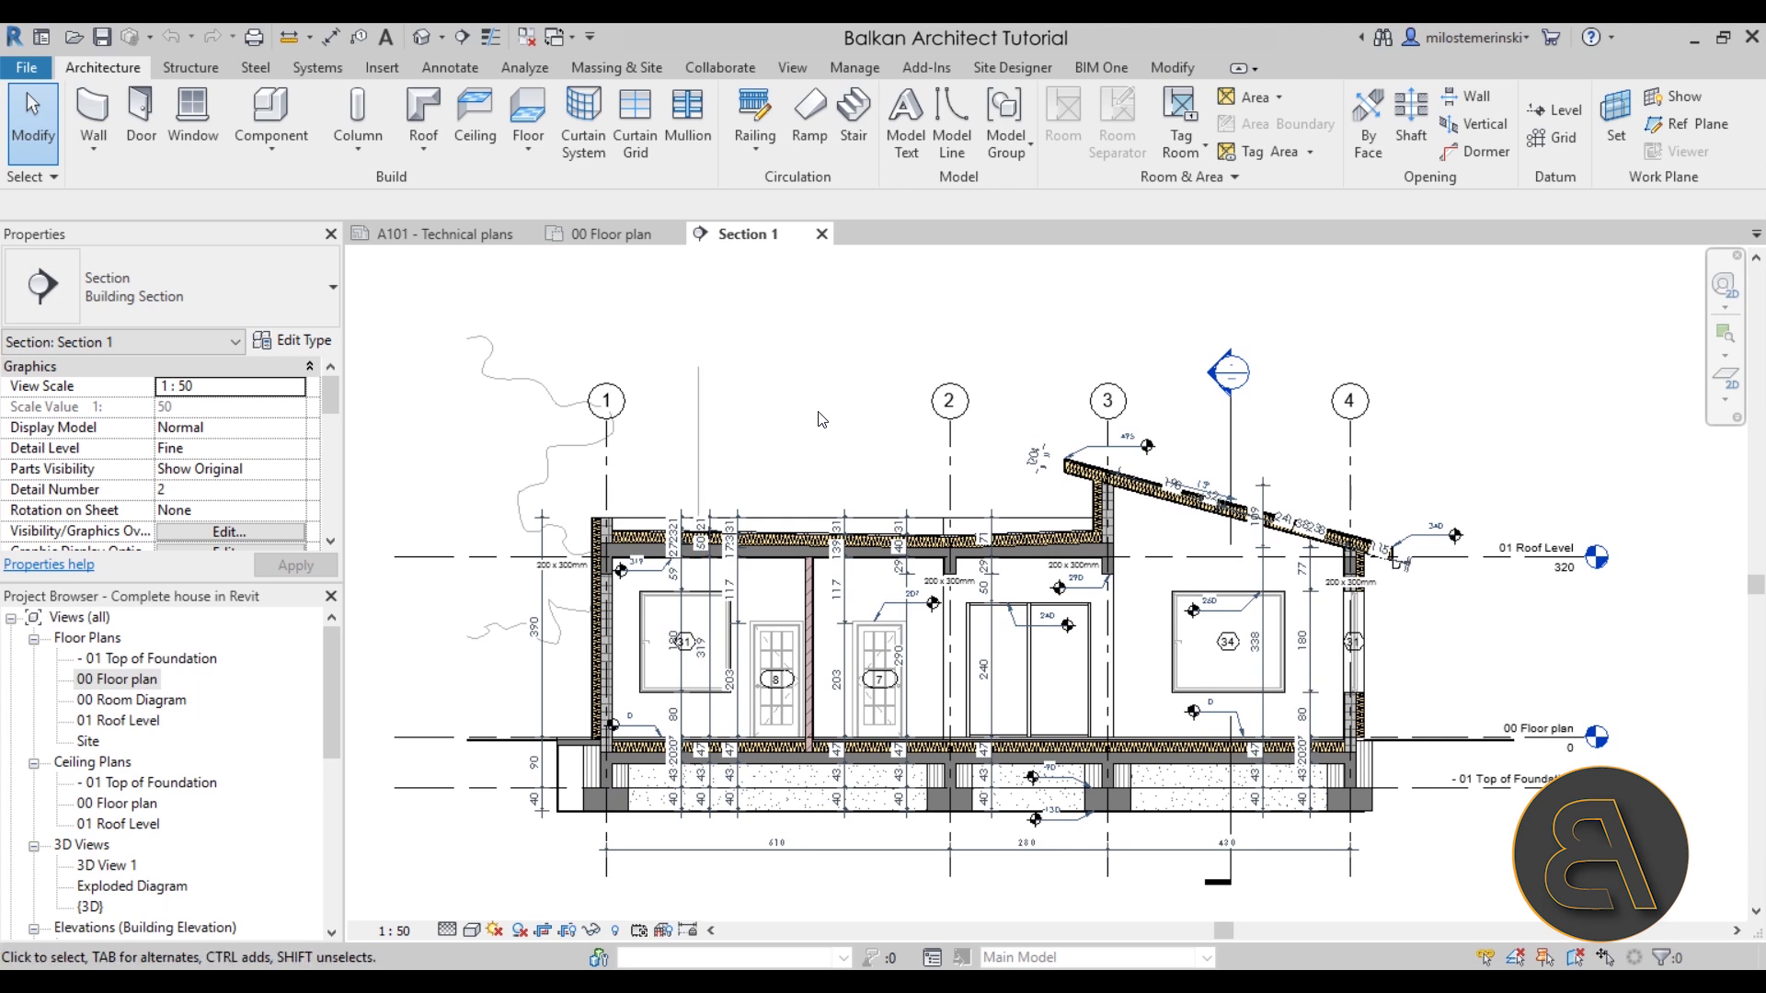
Create a new project from the Architectural Template and pan its empty Level 1 floor plan.
click(36, 69)
mouse_move(98, 146)
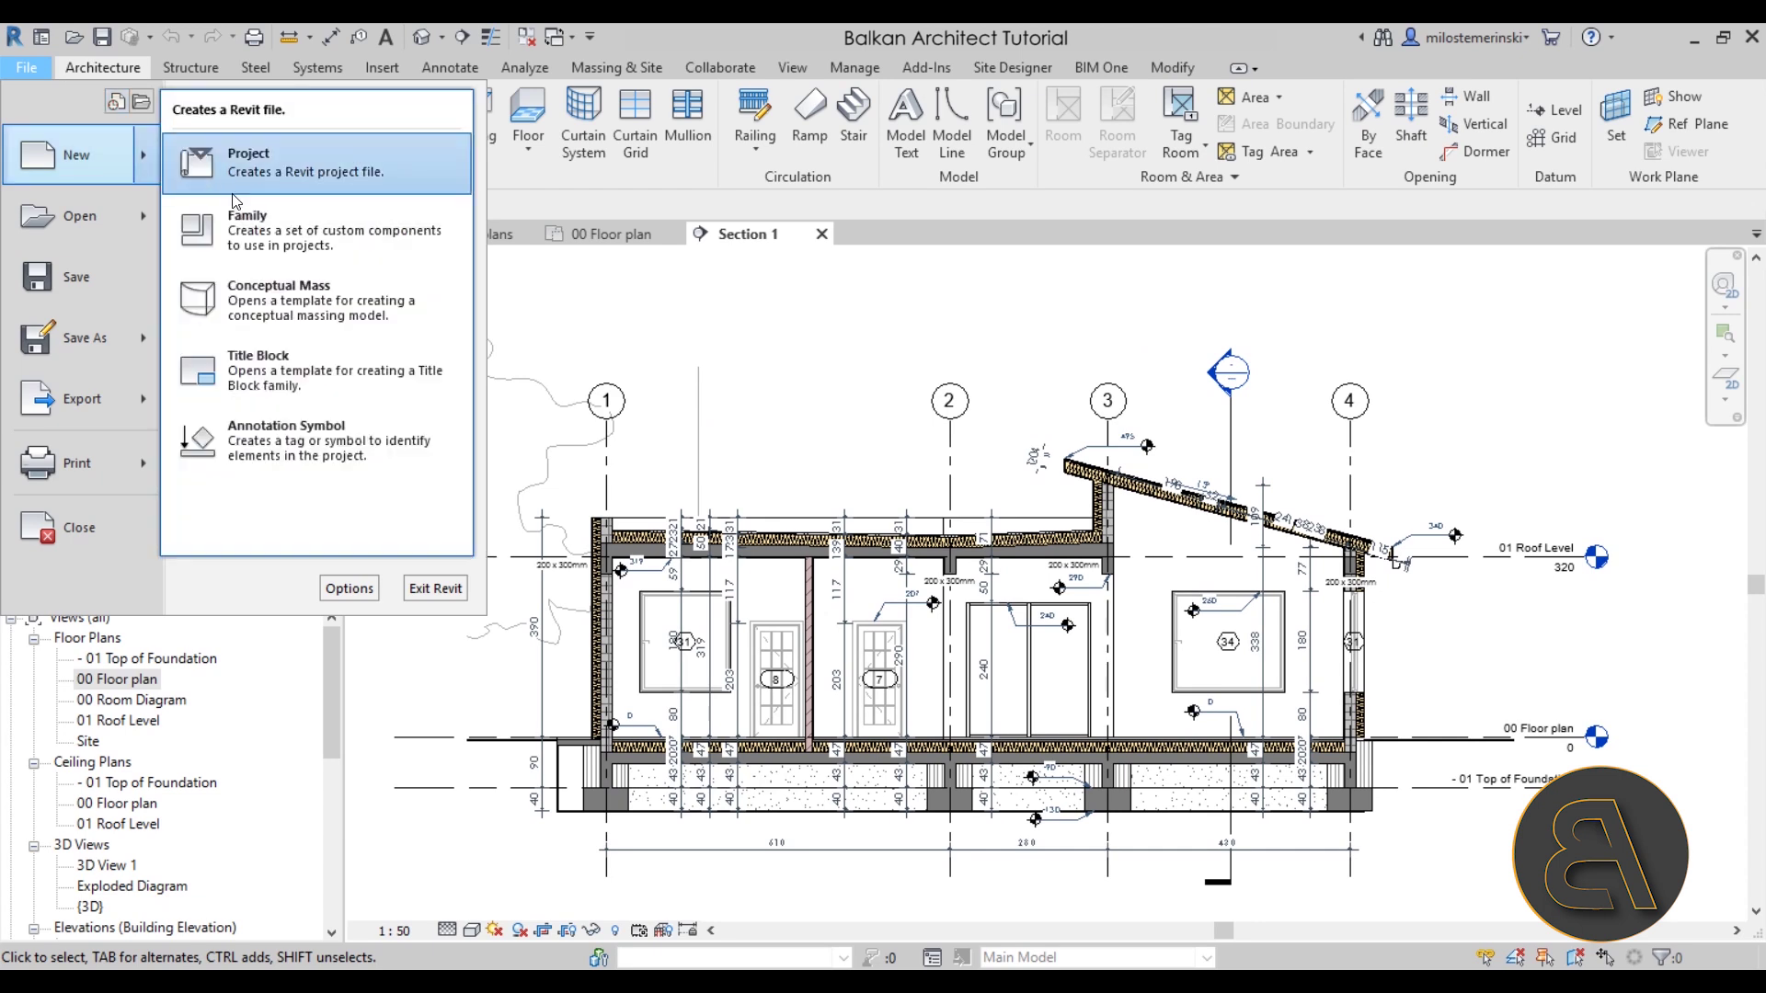
click(235, 168)
click(671, 365)
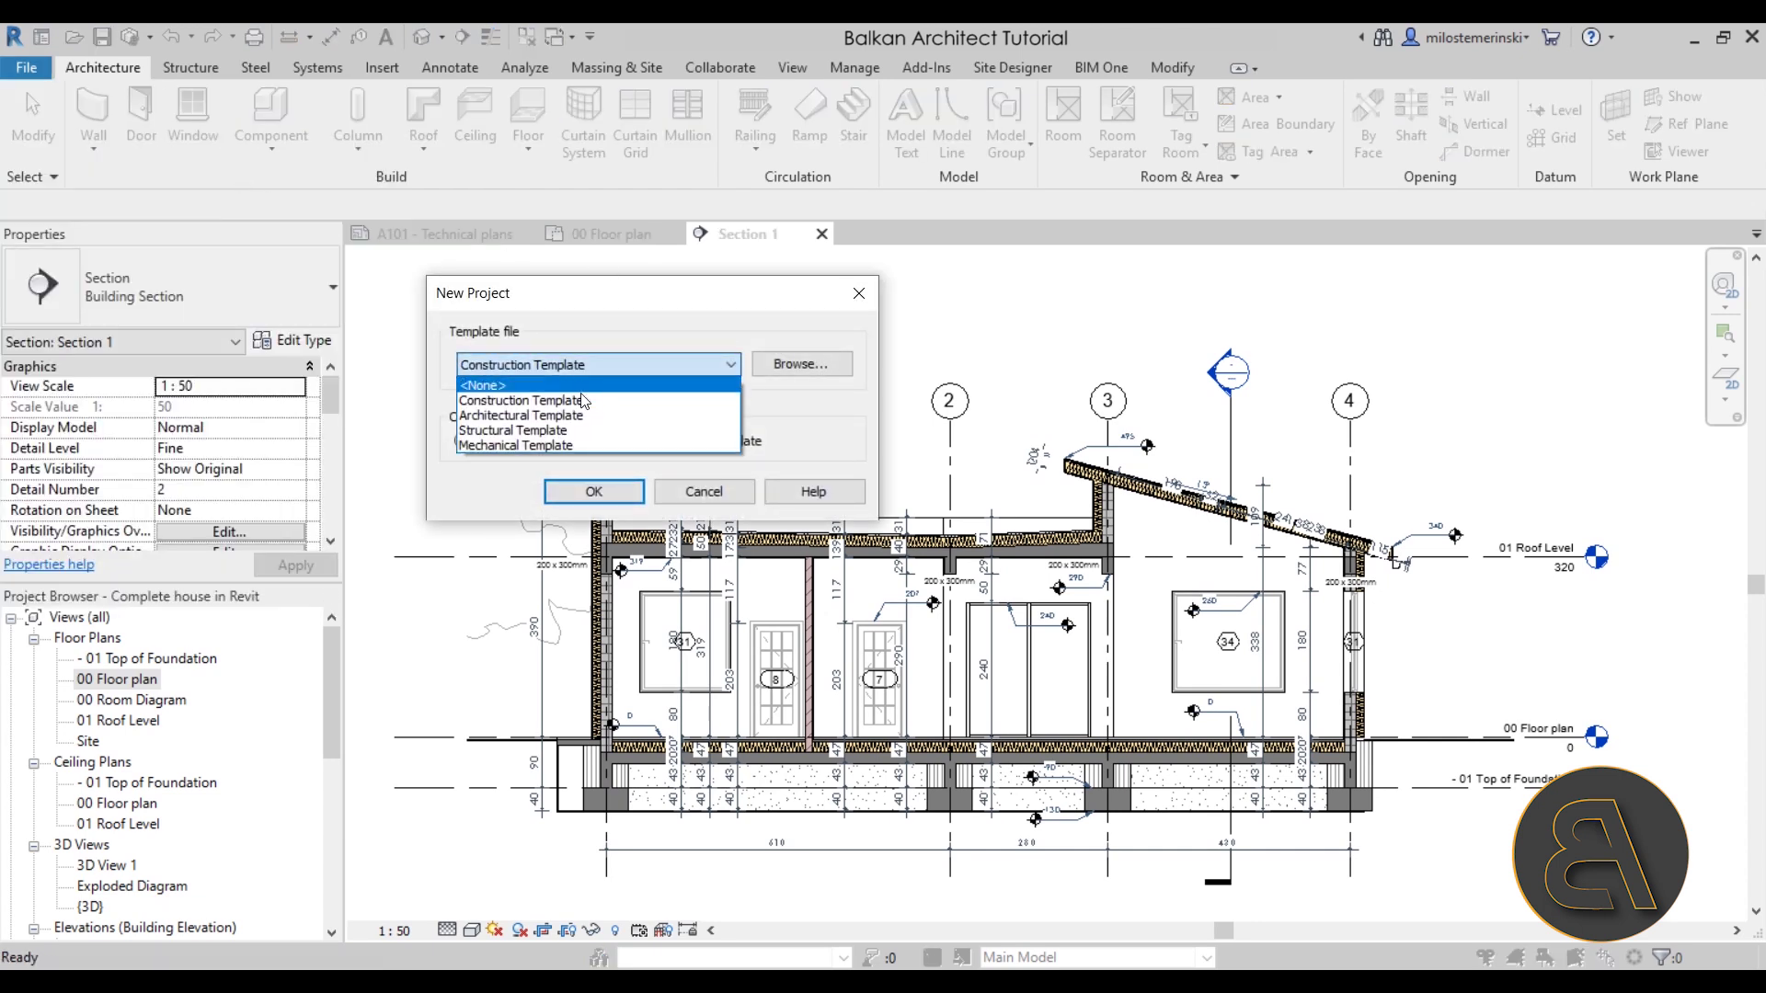
click(542, 419)
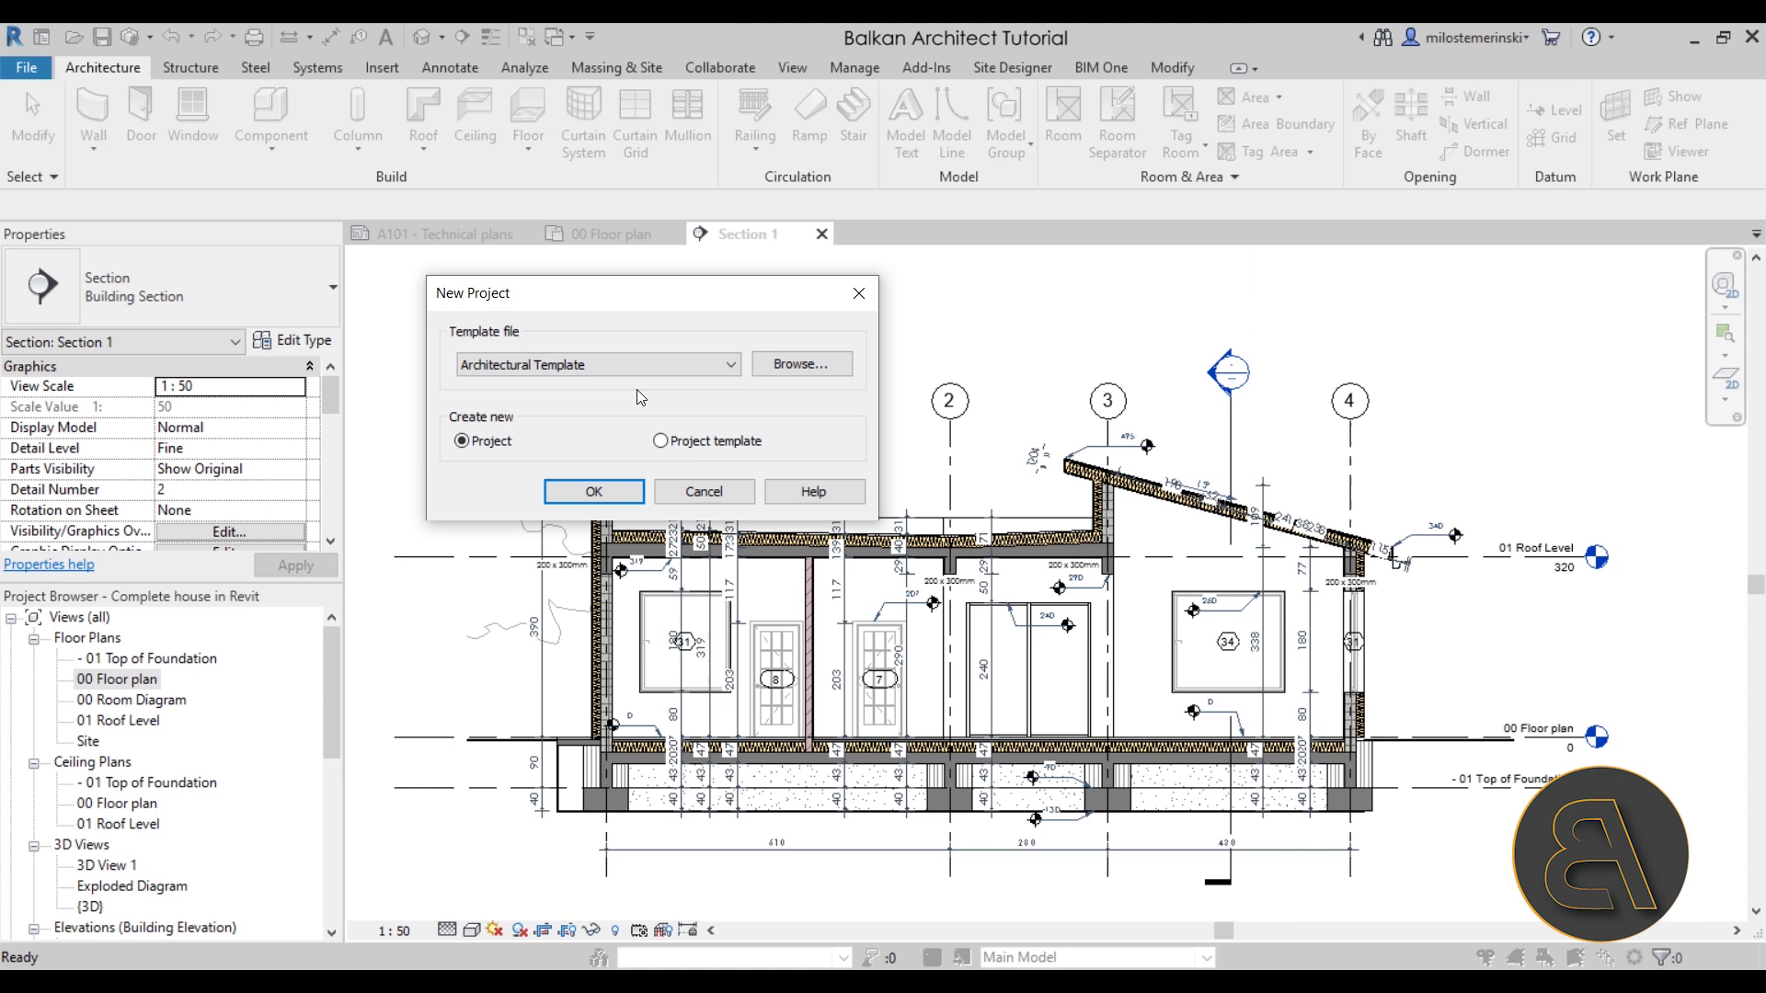
click(593, 495)
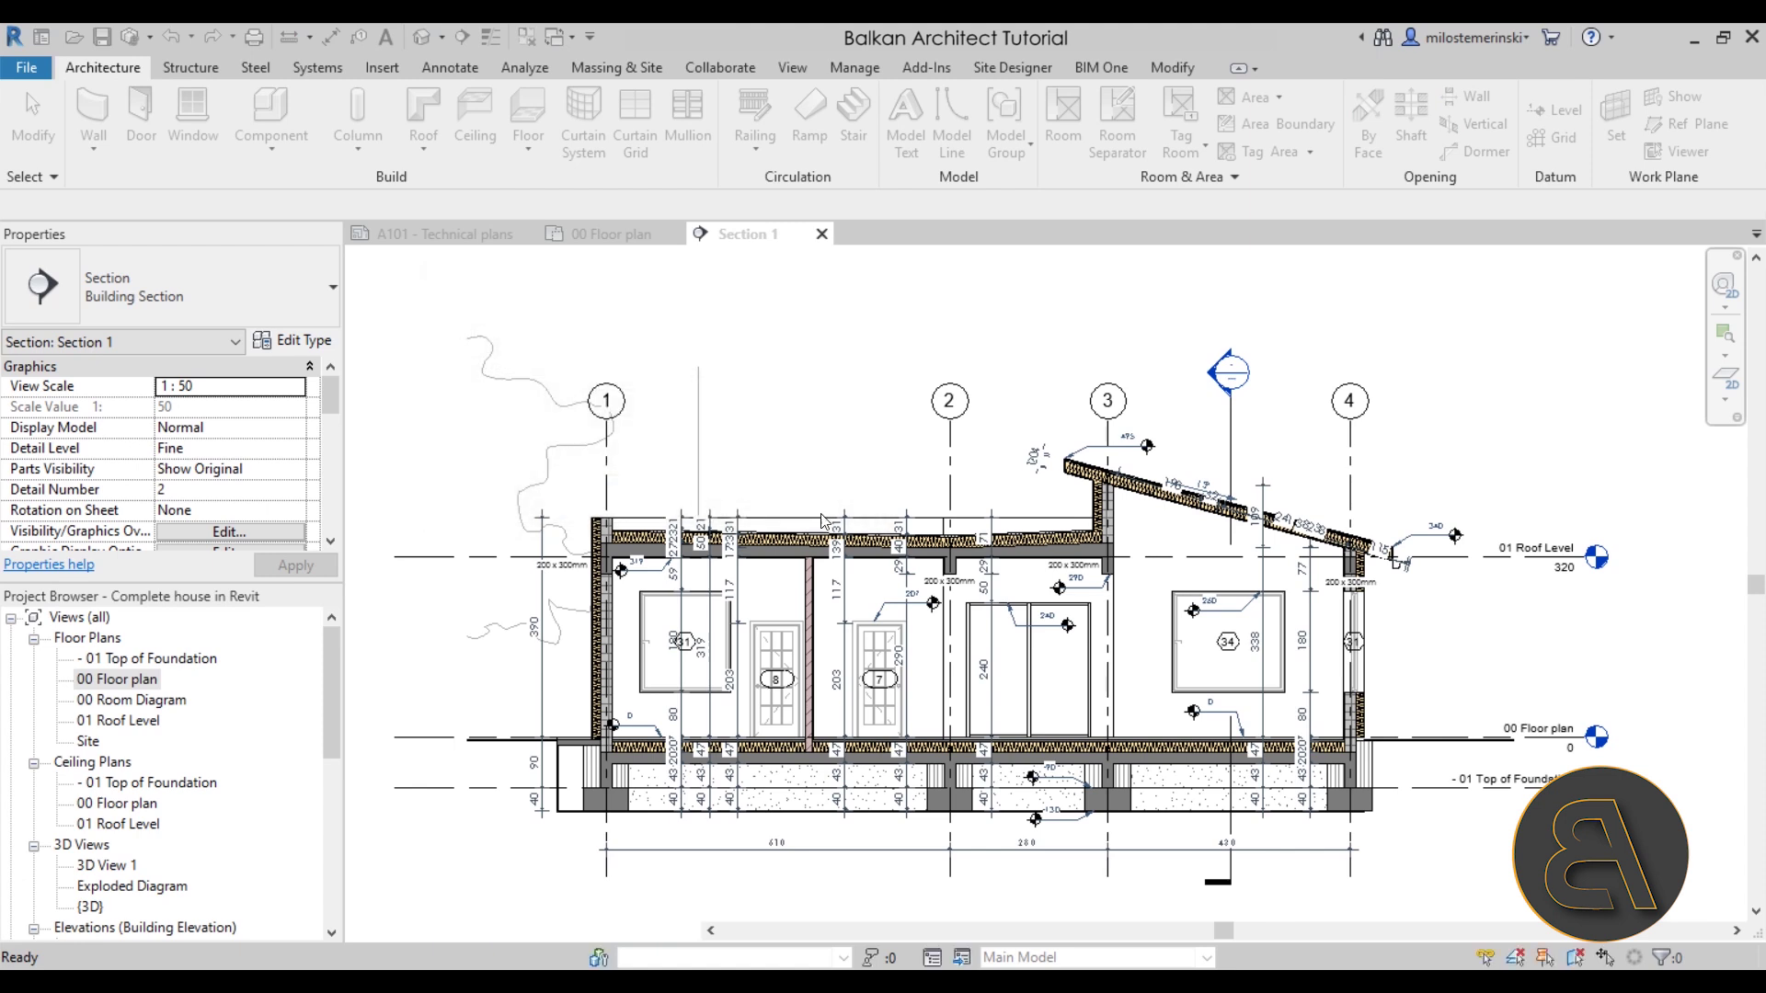
middle_drag(1135, 517, 927, 542)
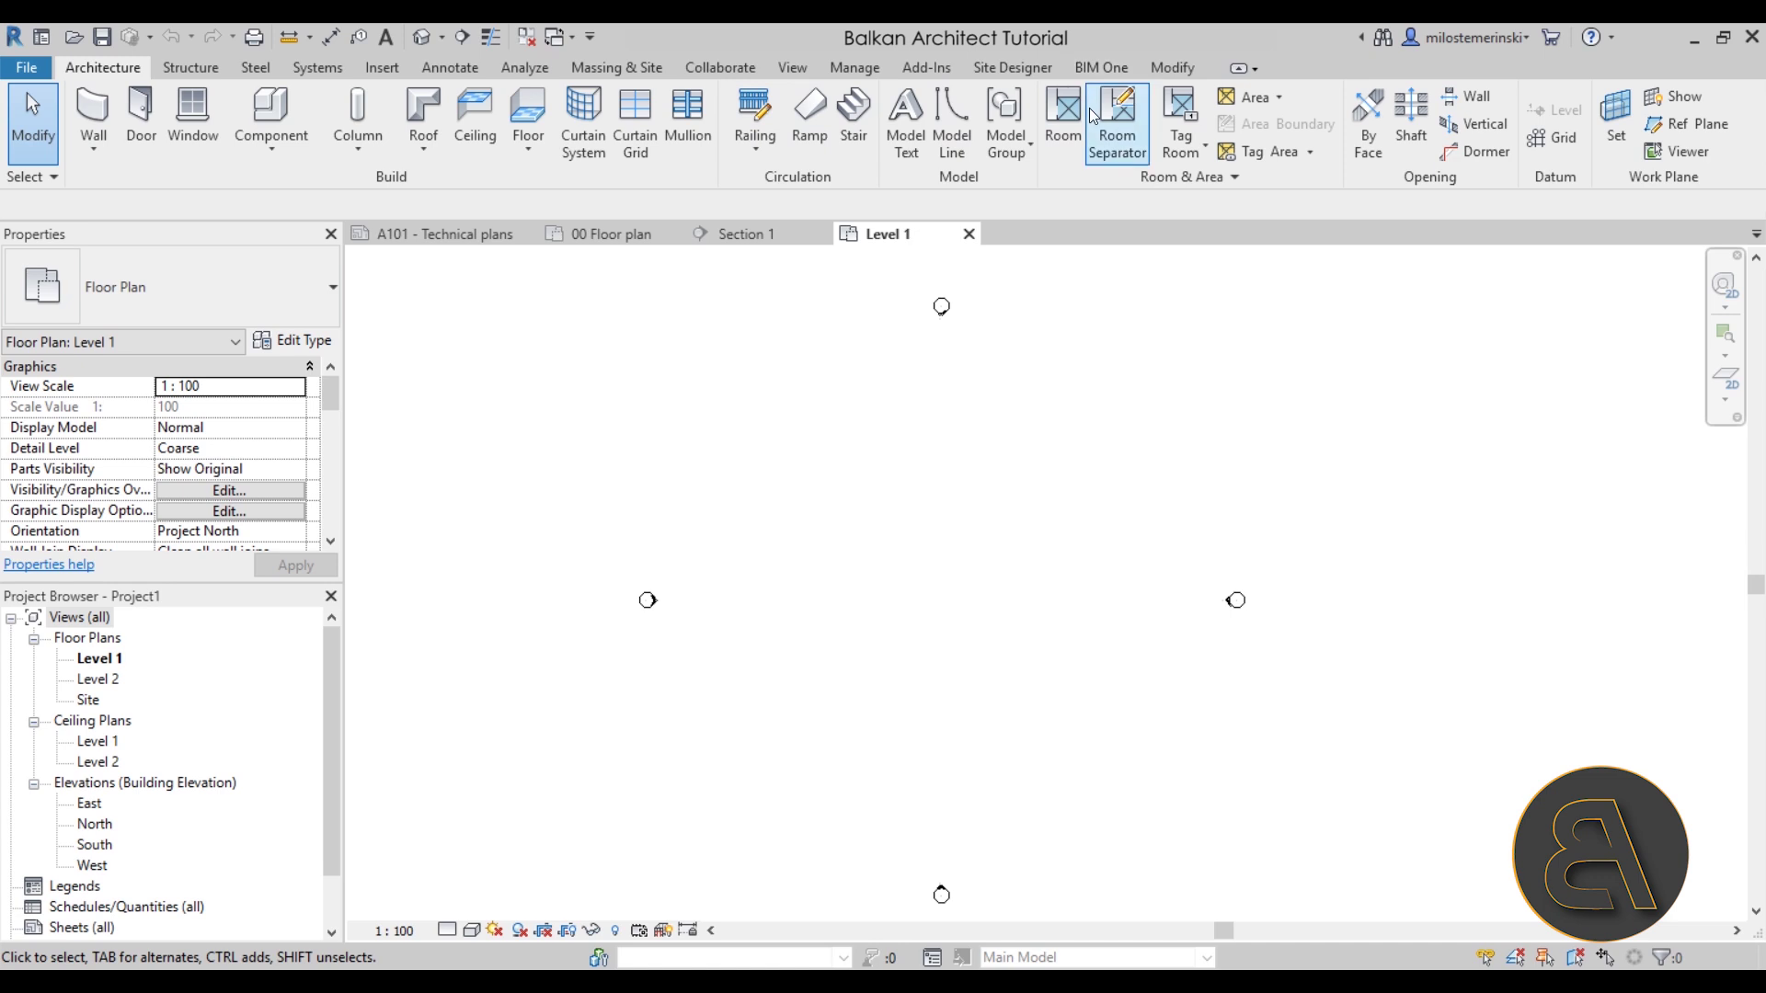
click(861, 67)
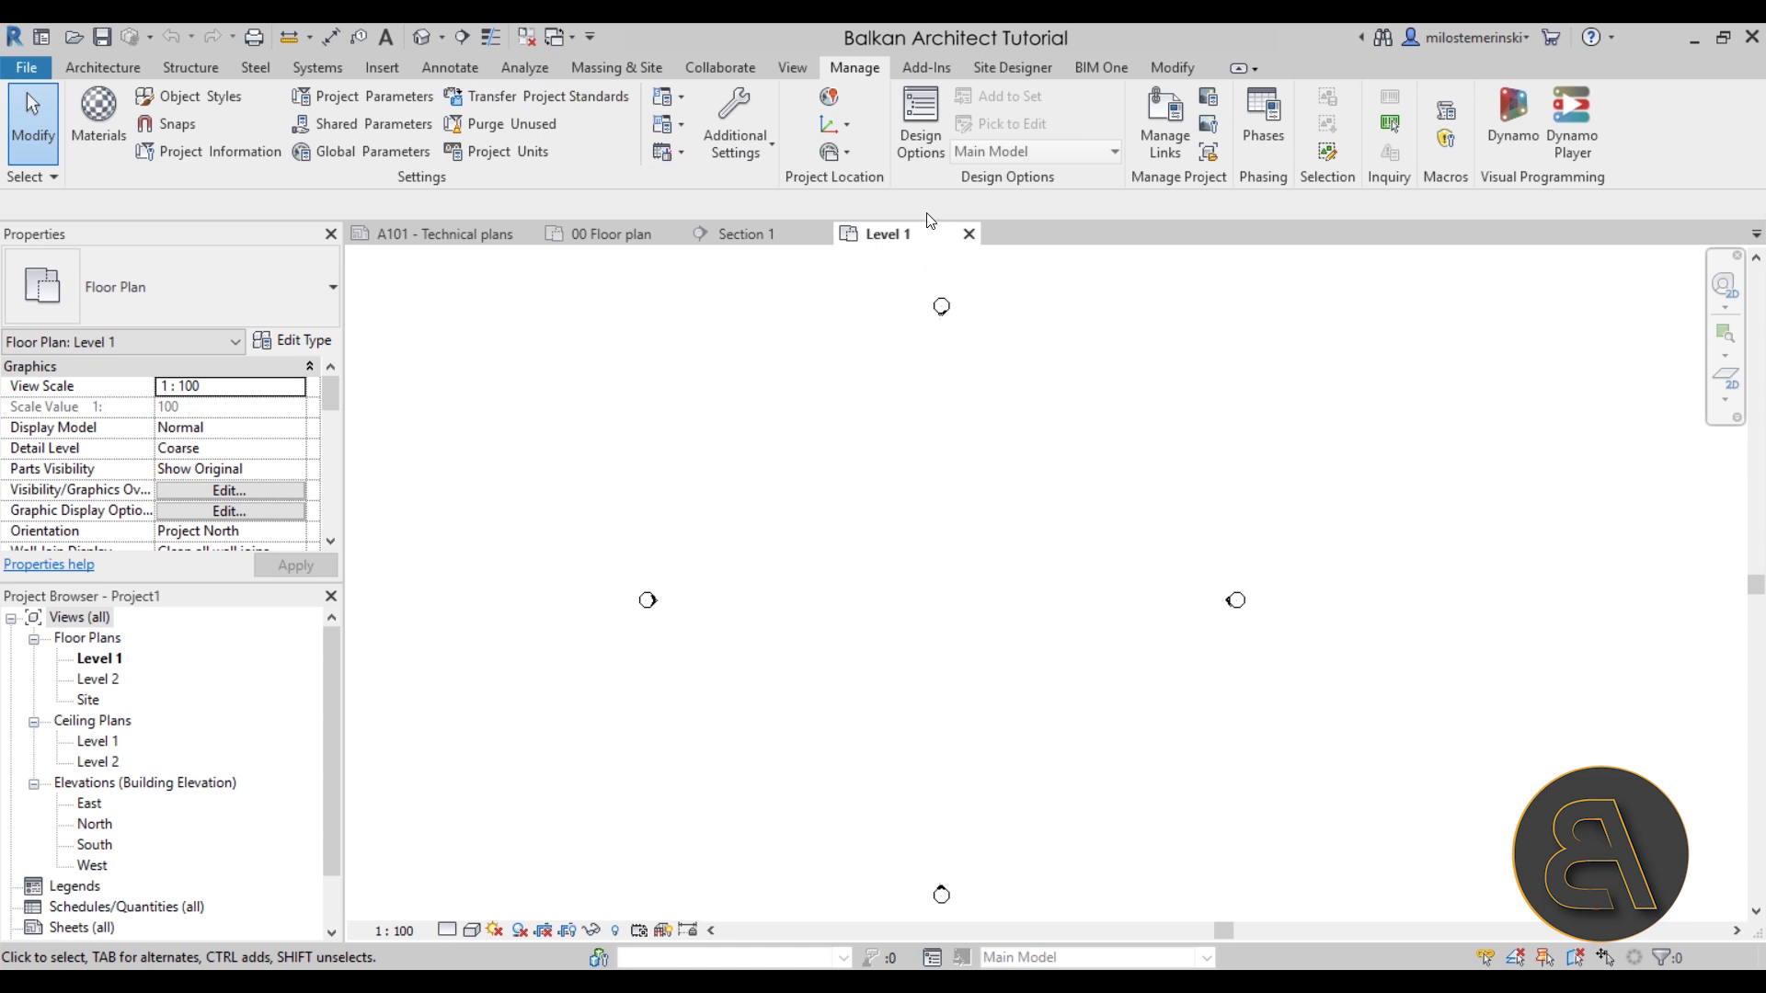
click(102, 67)
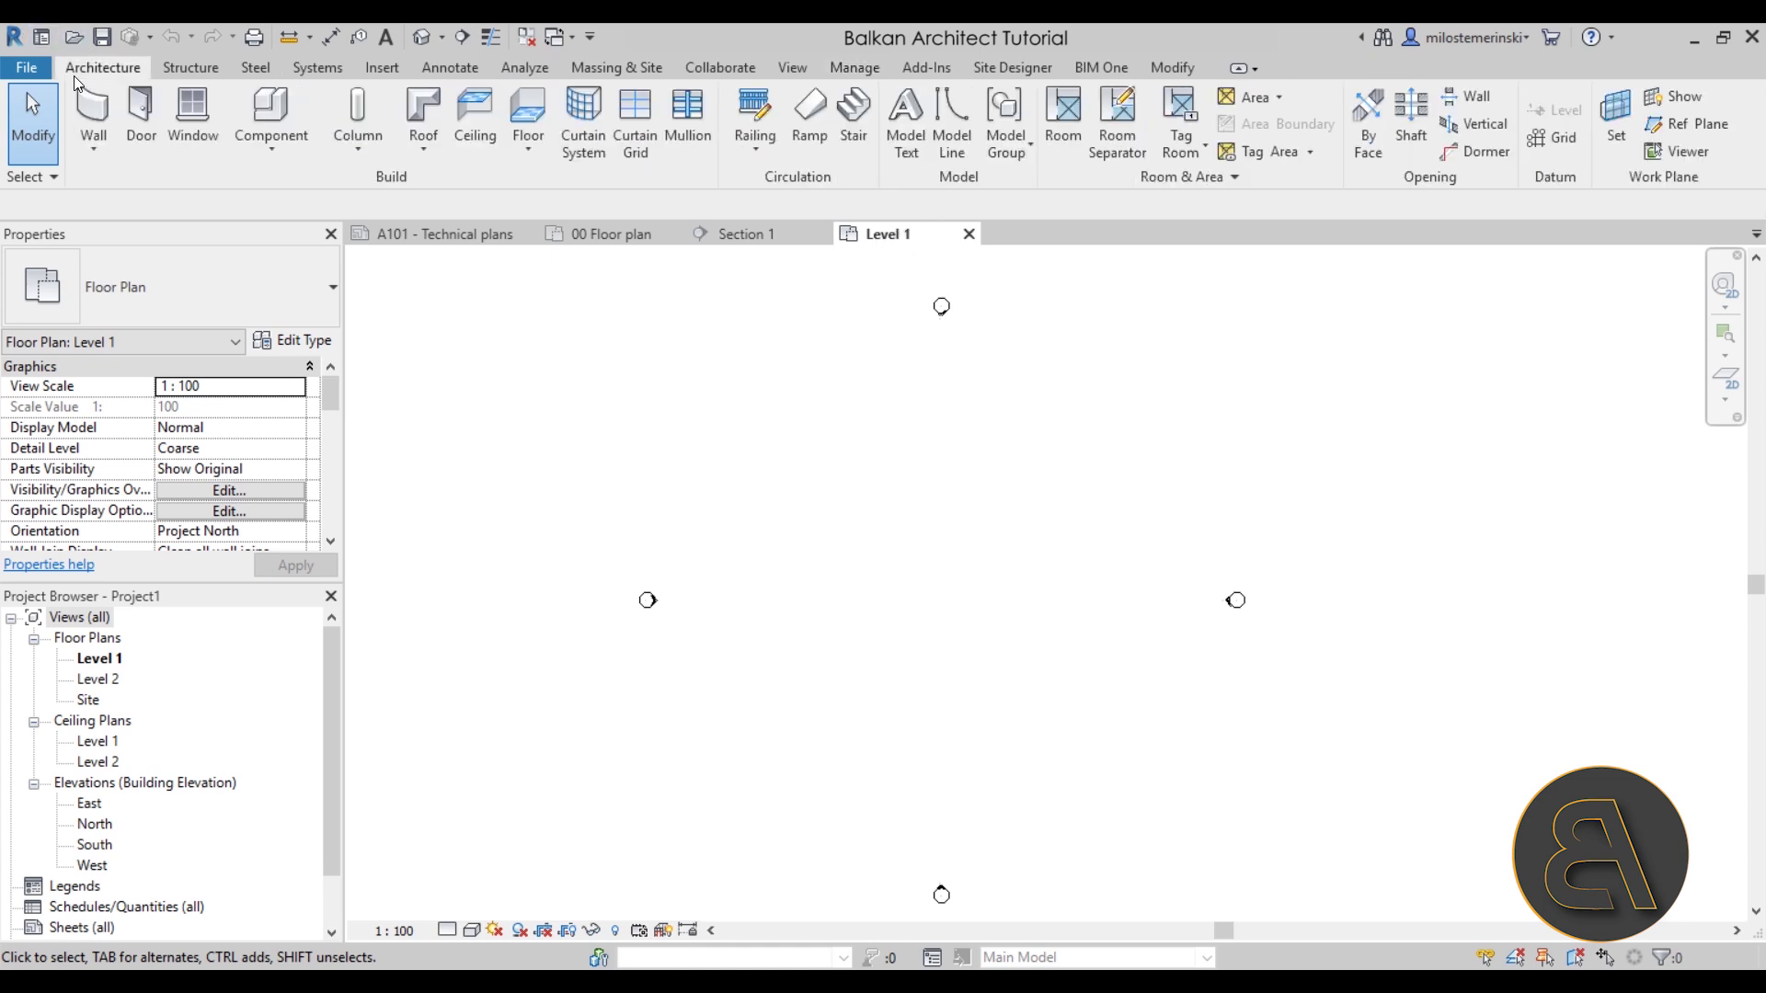
click(92, 115)
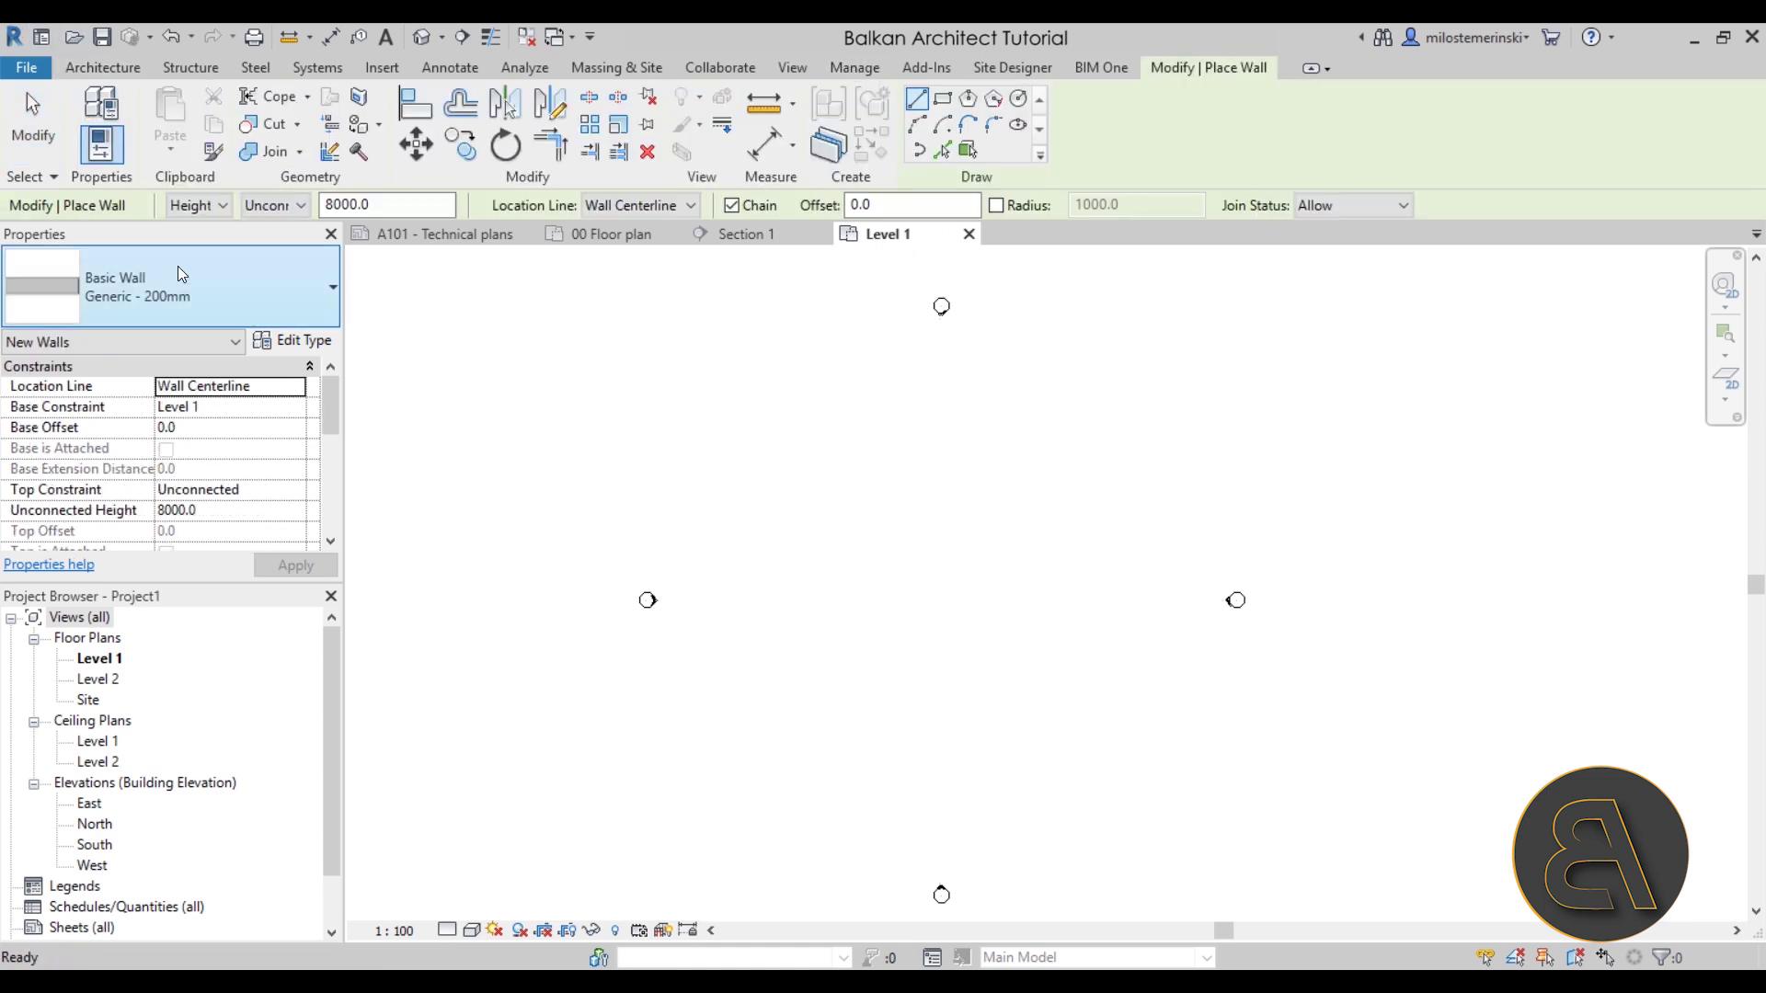
click(179, 275)
scroll(165, 520, up, 5)
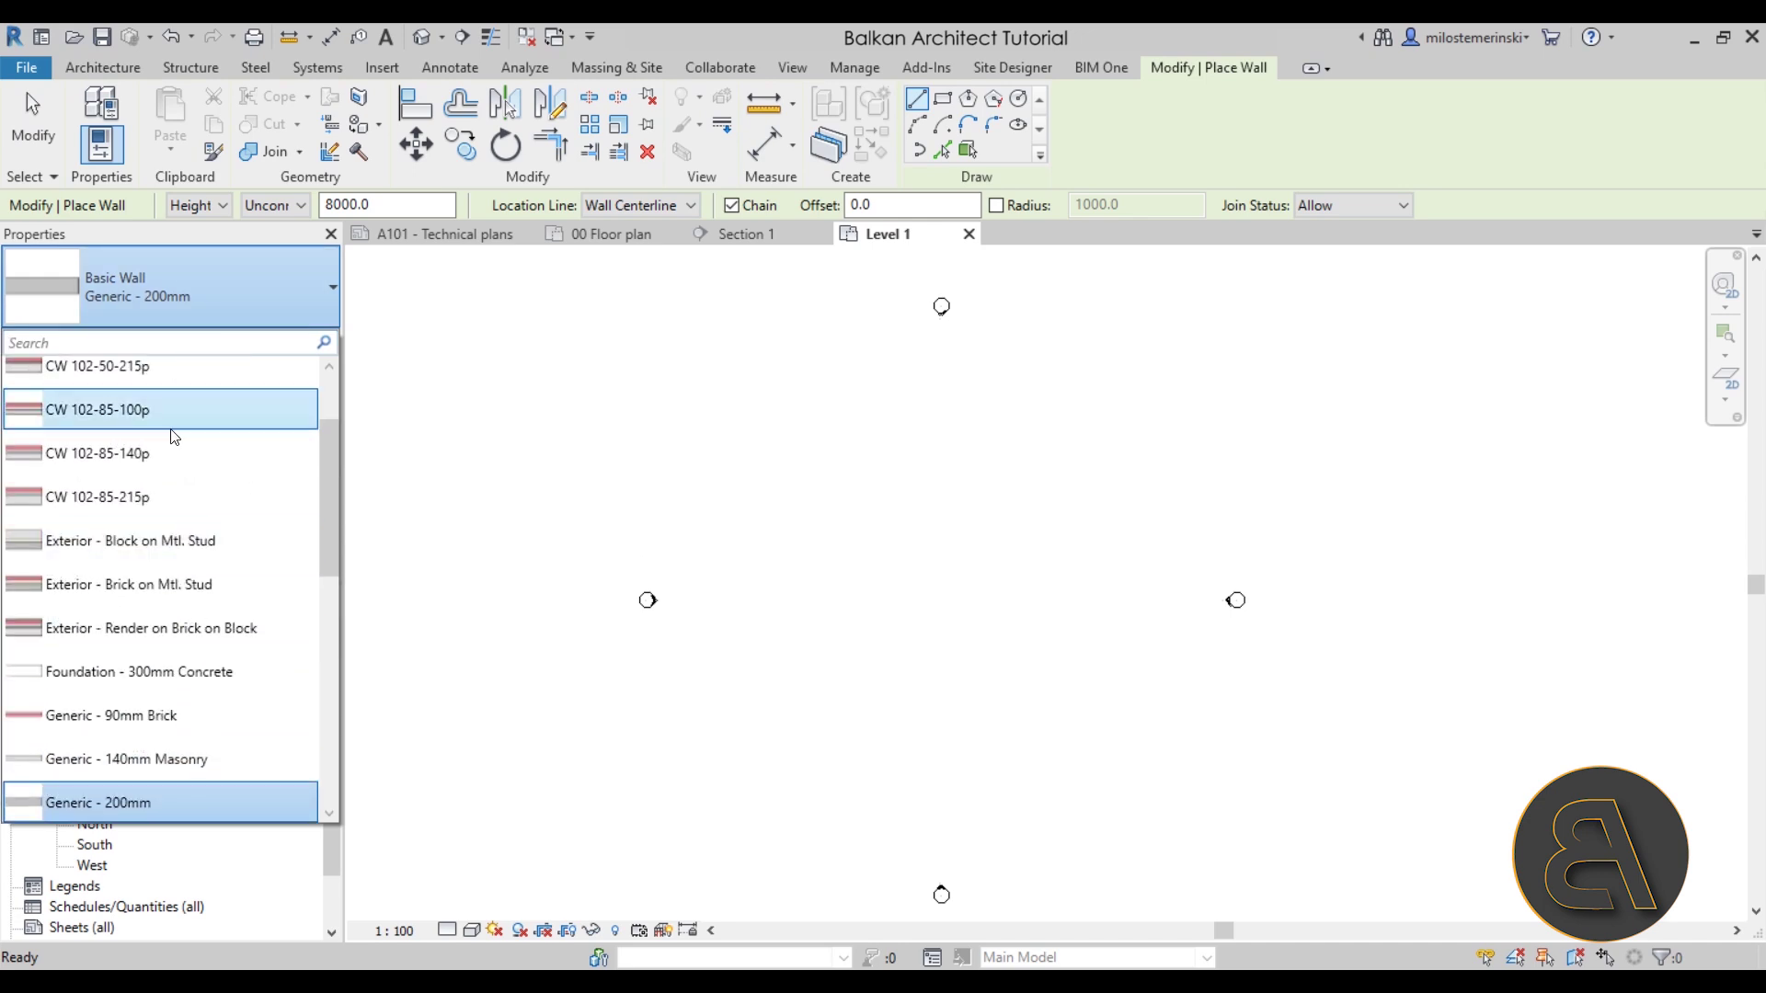
scroll(171, 416, down, 5)
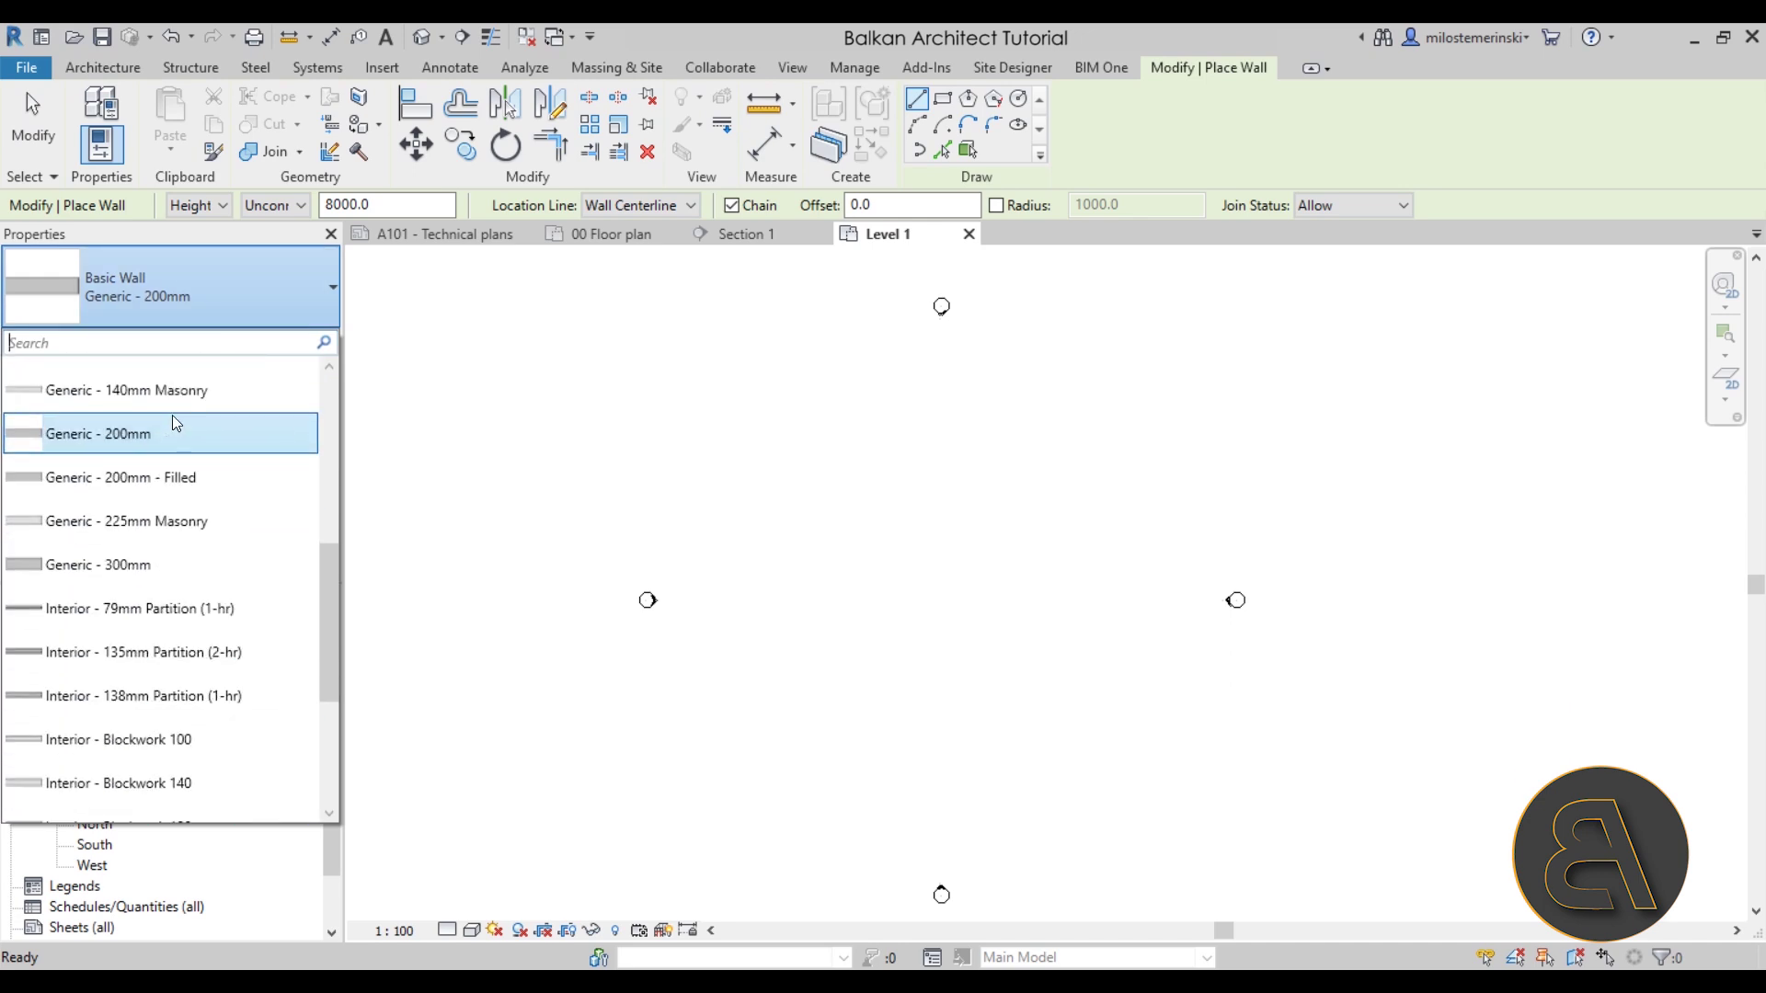
scroll(173, 736, up, 5)
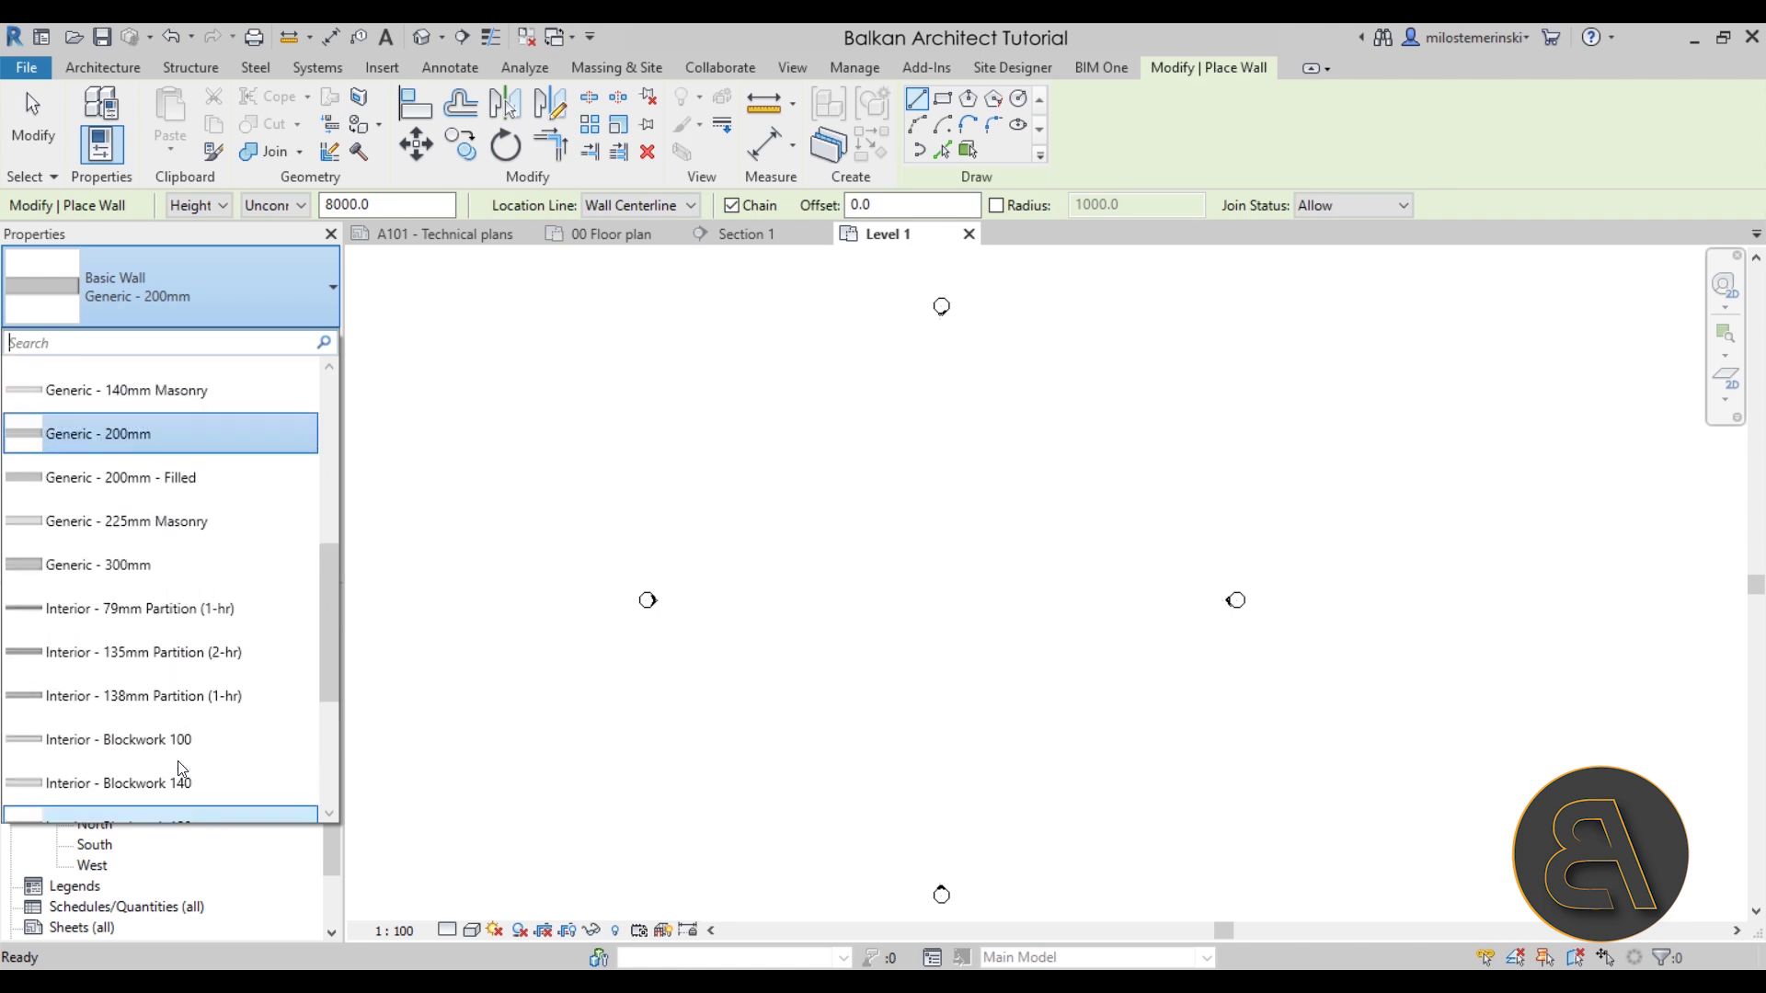
click(388, 415)
click(418, 368)
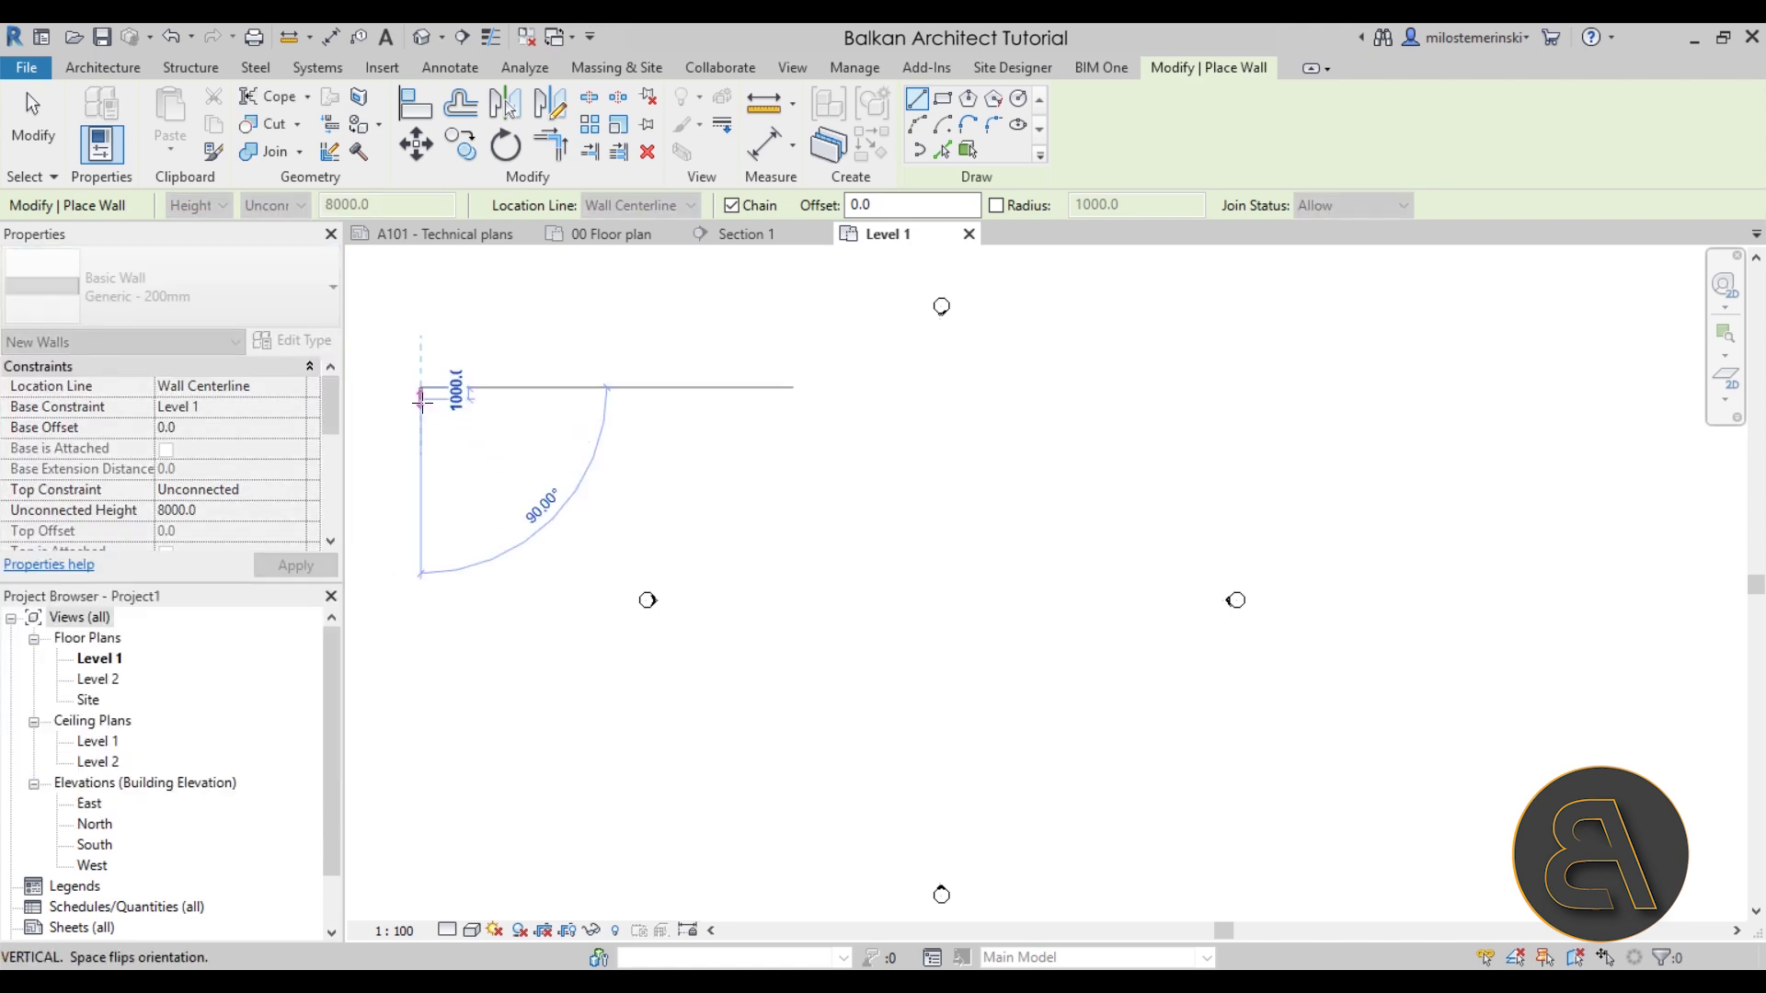
key(Escape)
key(Escape)
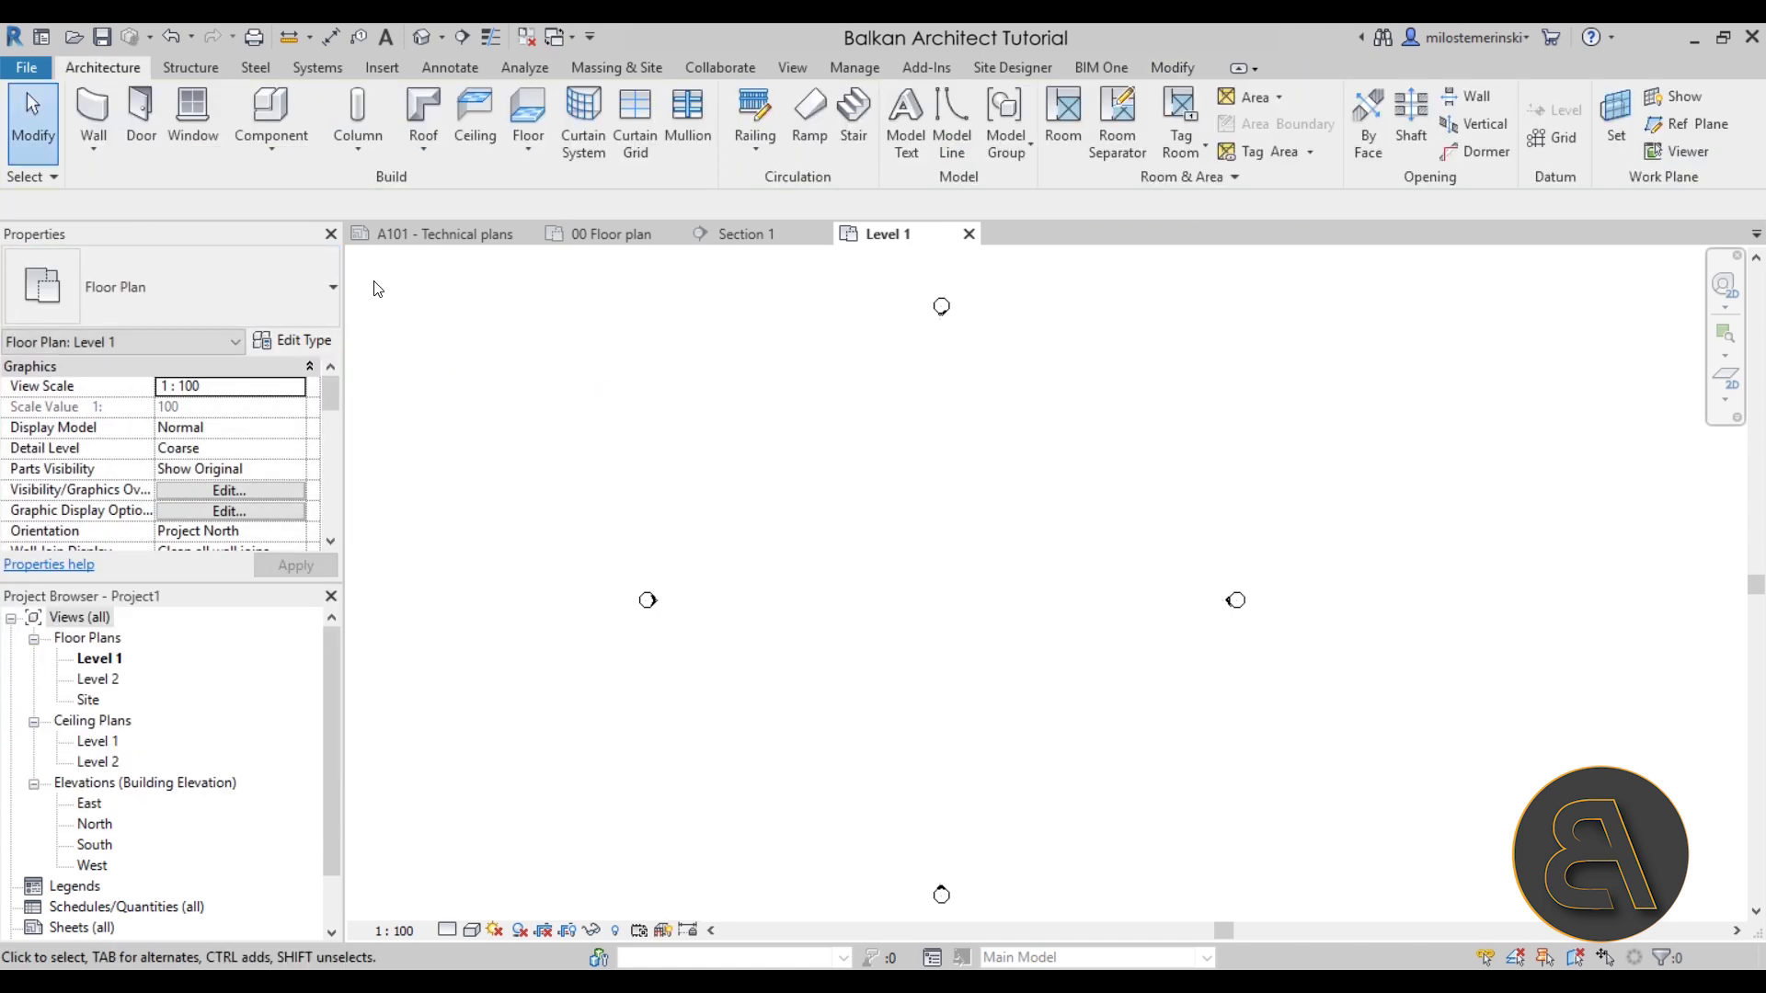
click(424, 115)
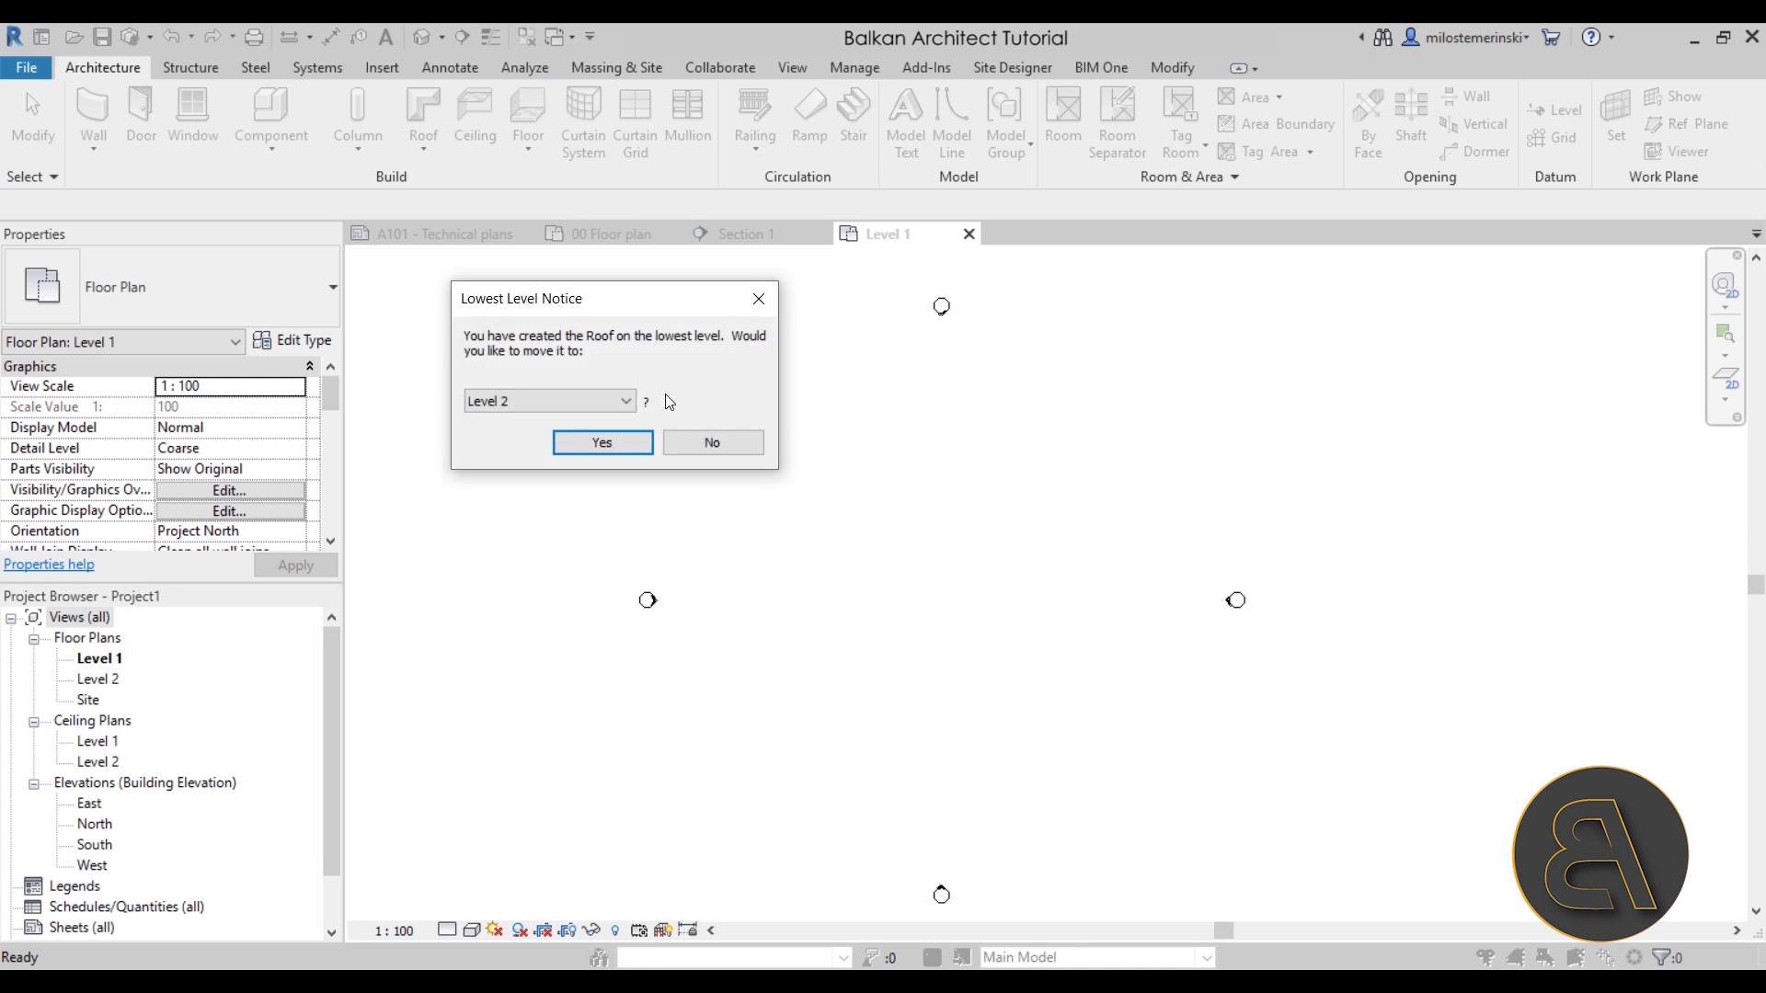
click(602, 443)
click(182, 301)
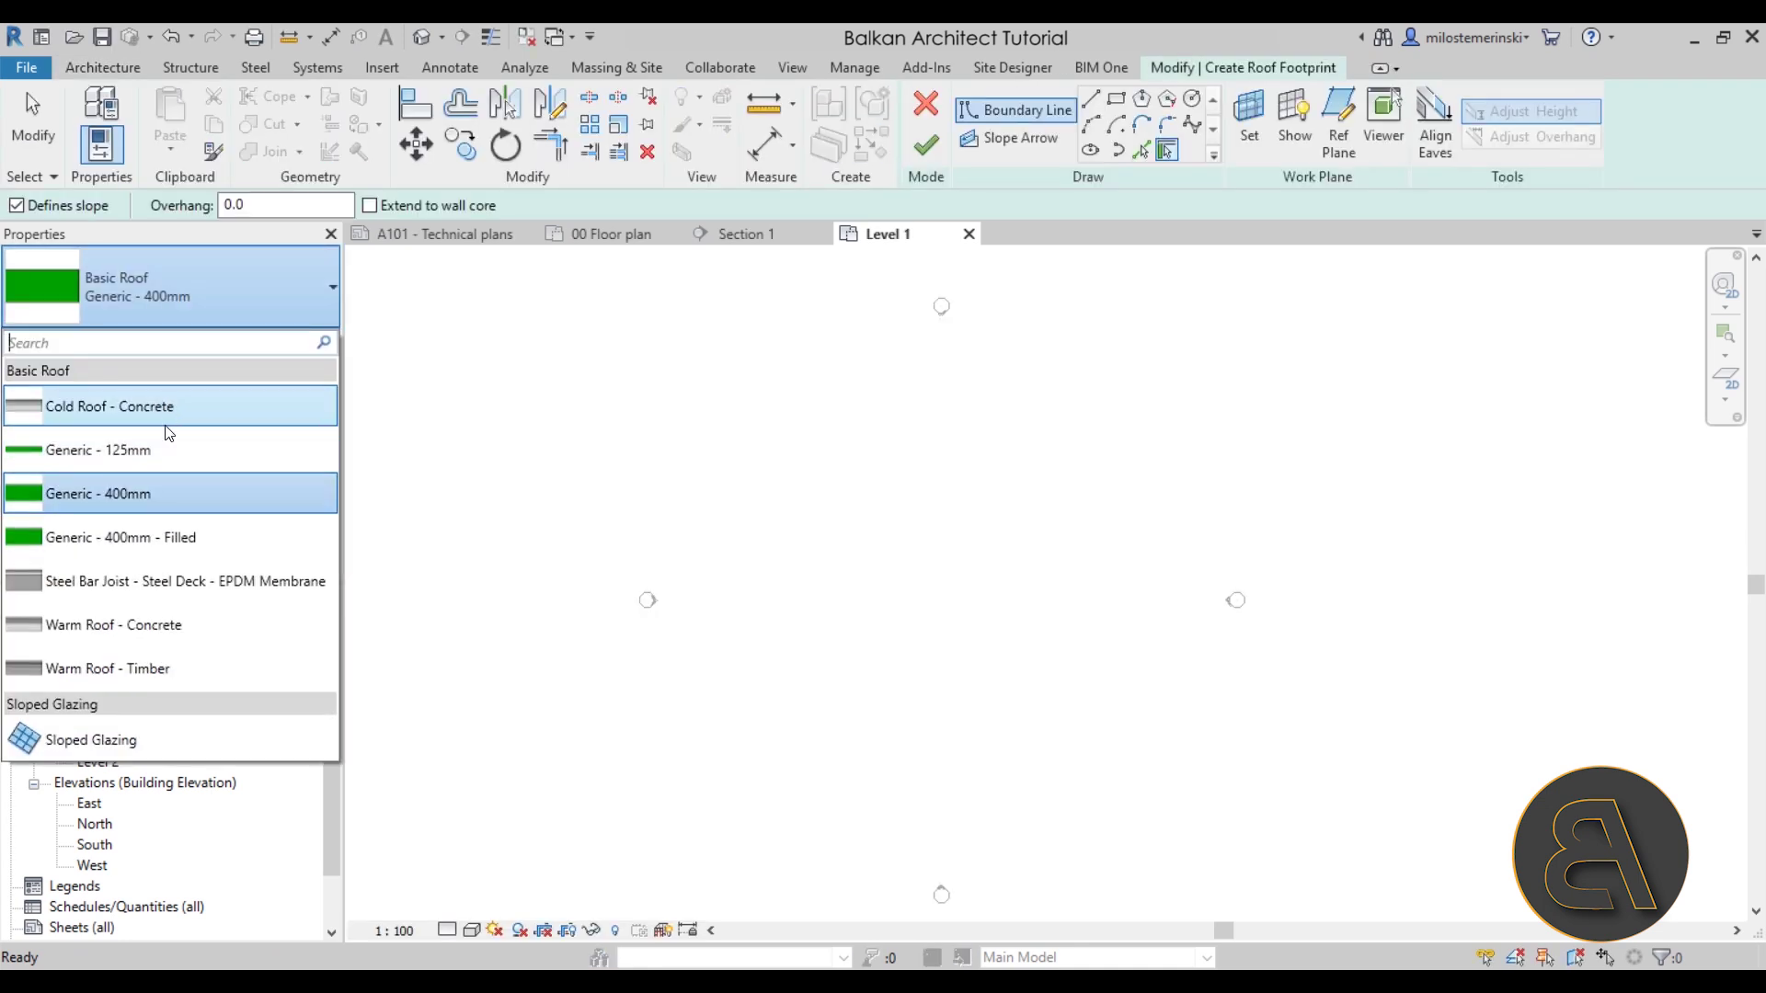
key(Escape)
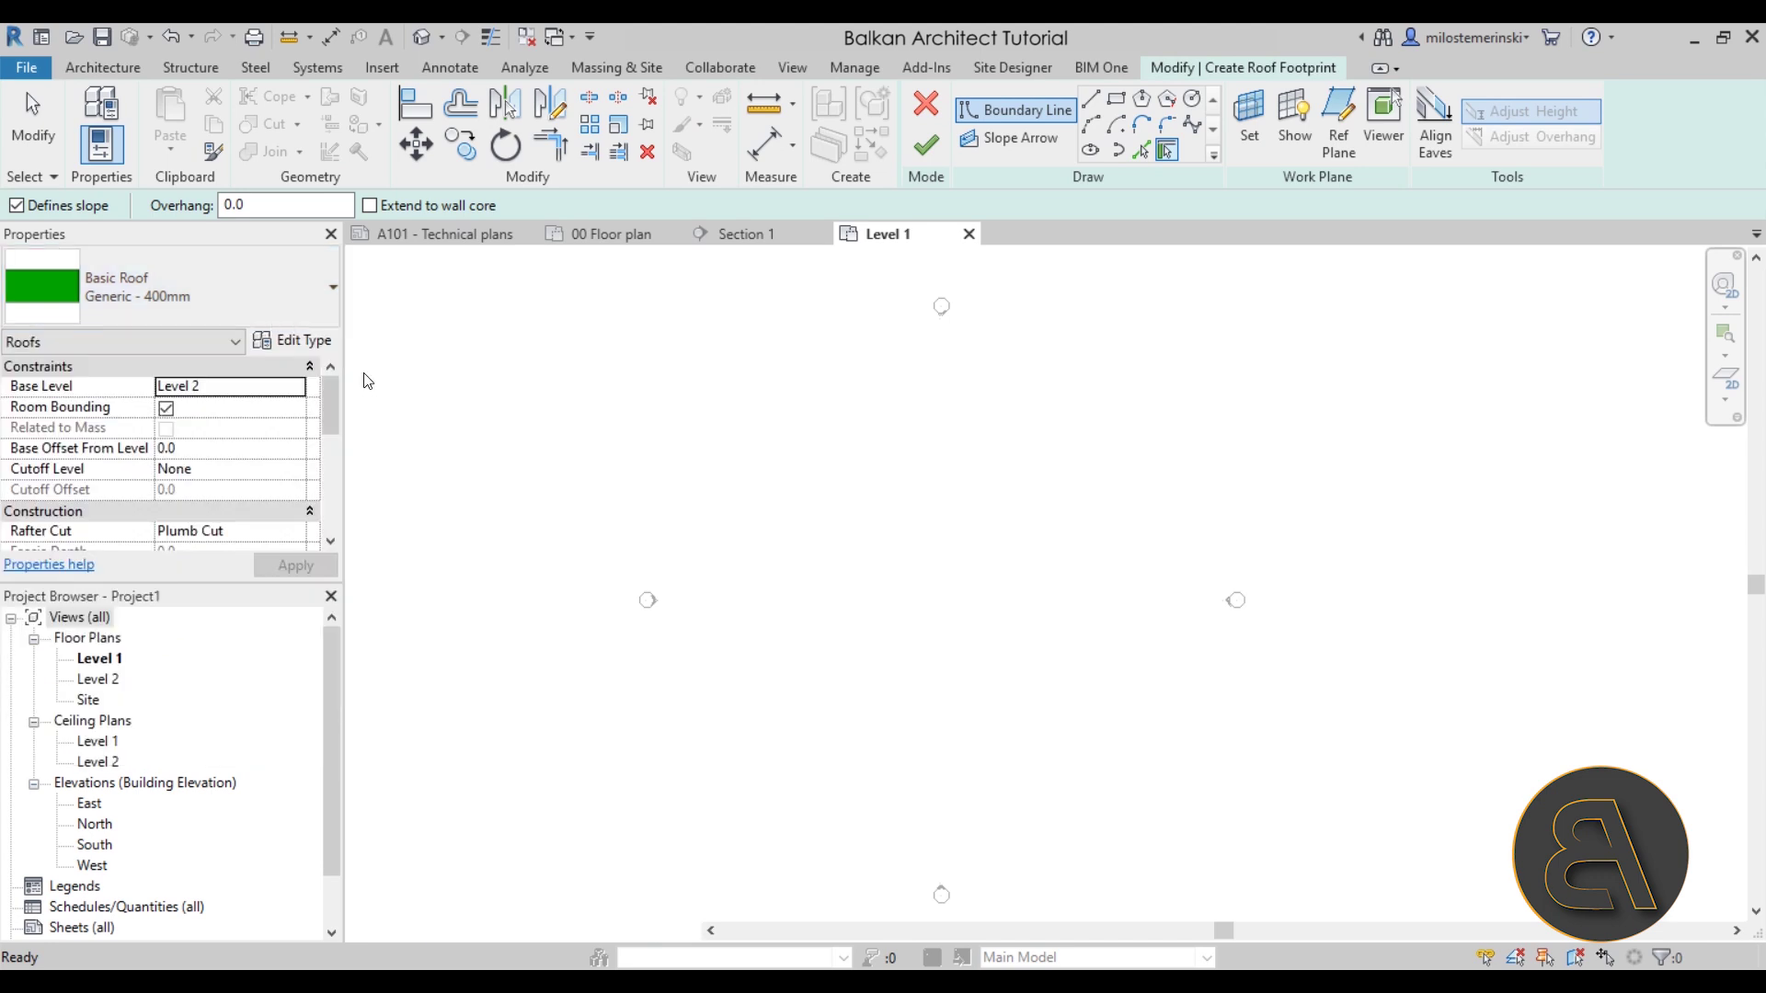
key(Escape)
click(926, 103)
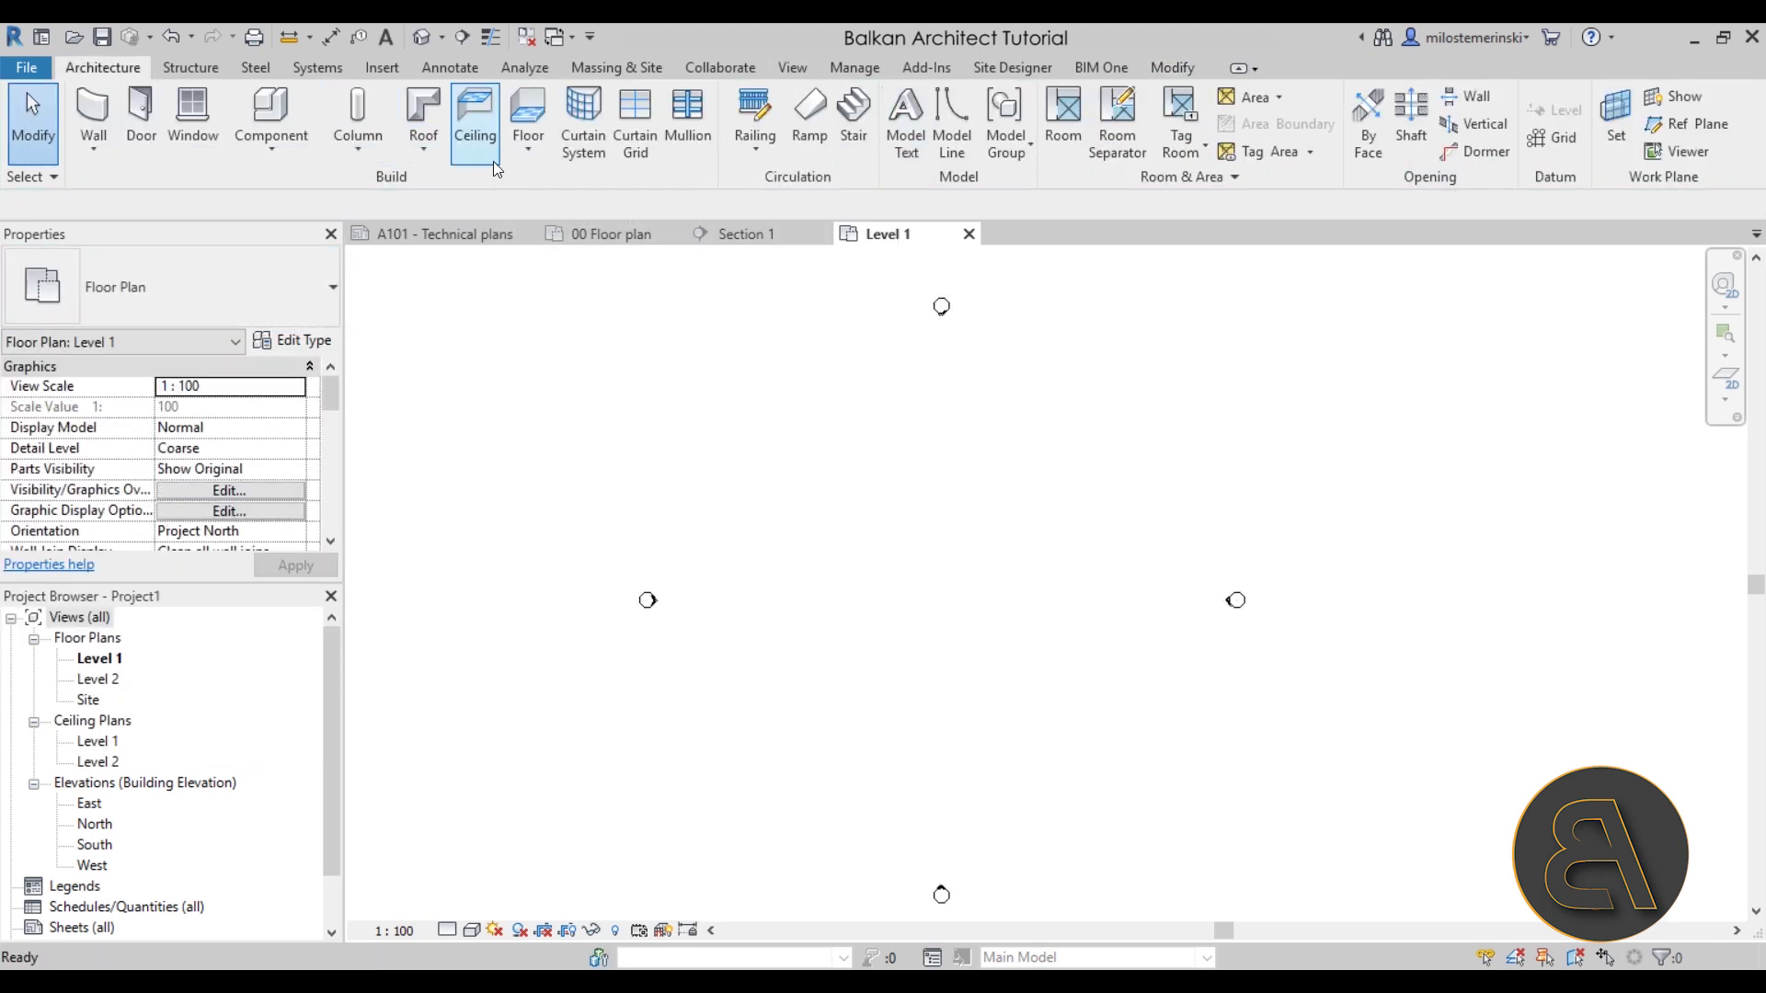
click(531, 116)
click(196, 300)
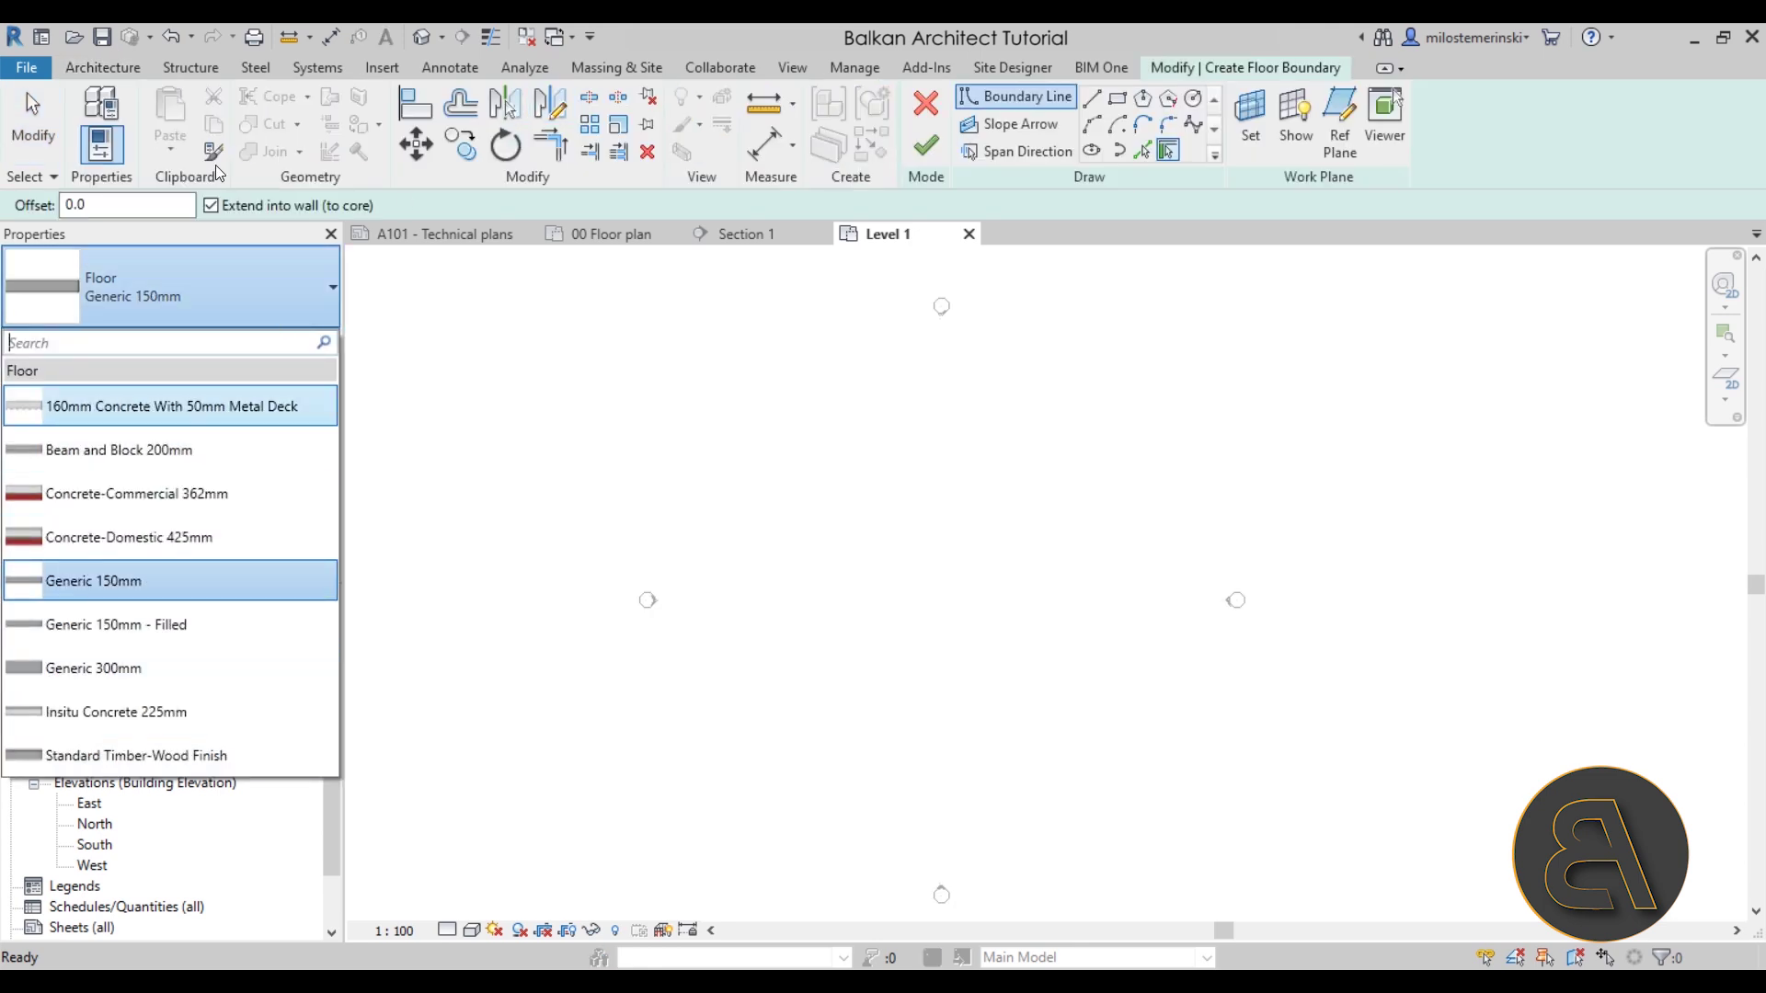
click(43, 140)
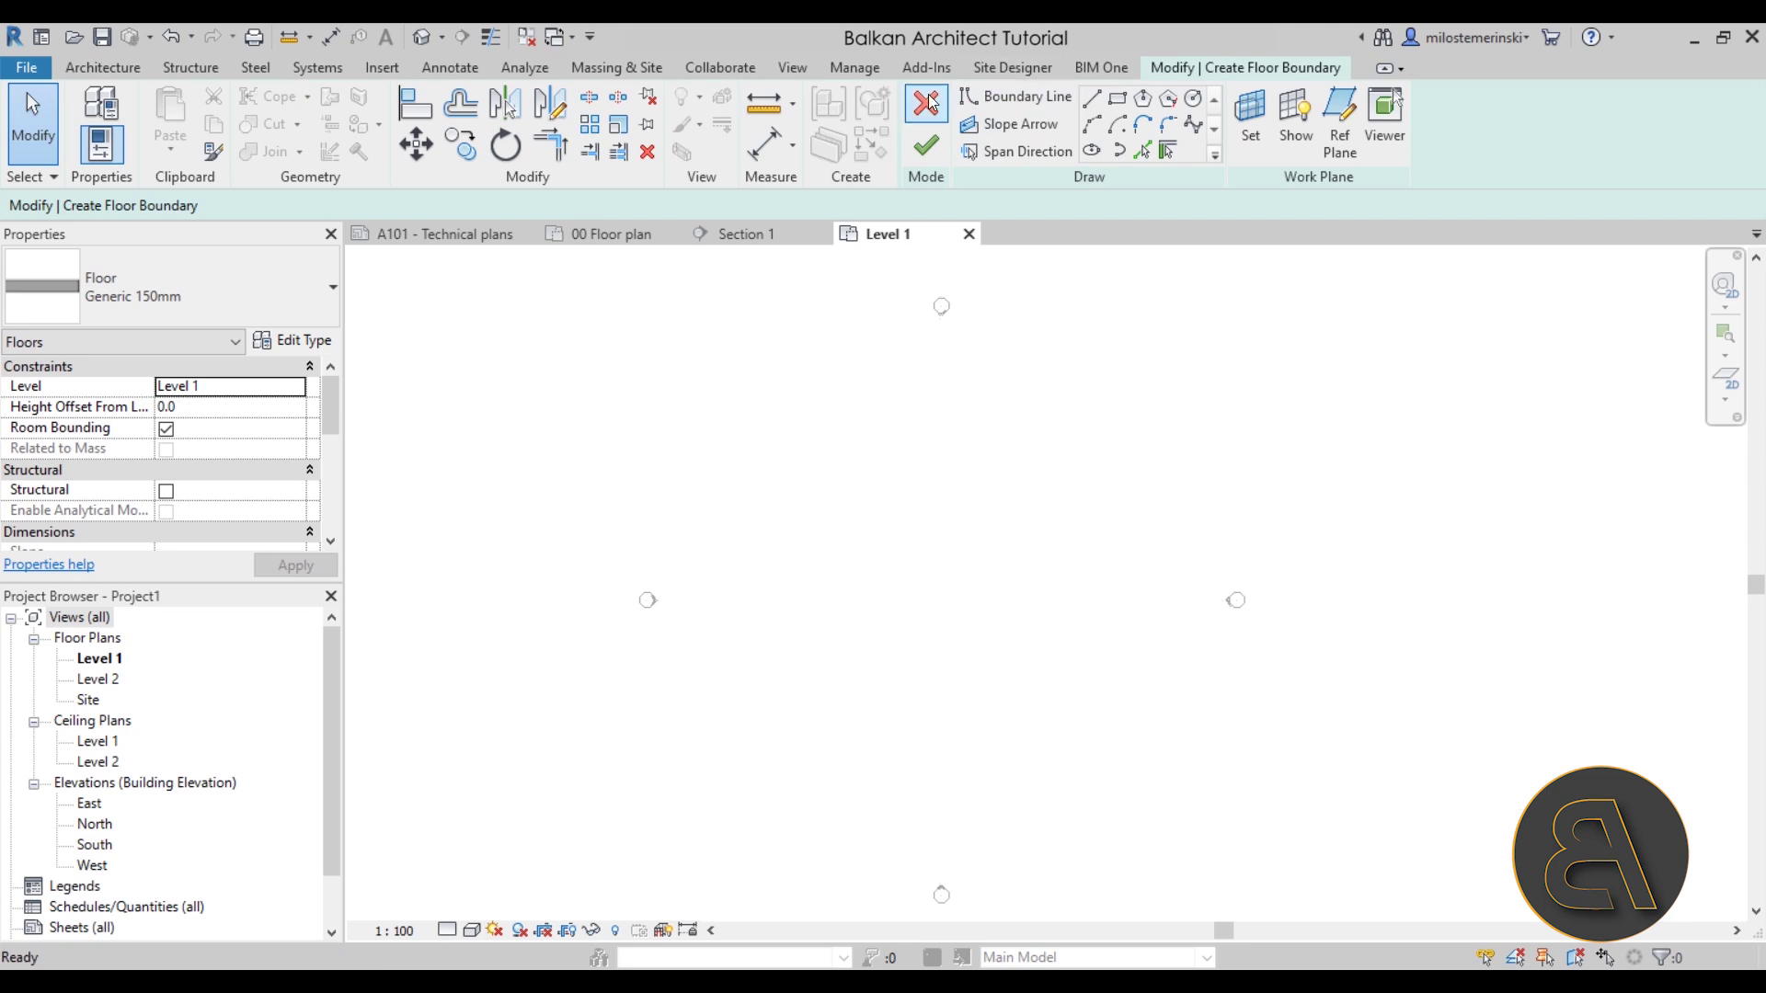
click(925, 103)
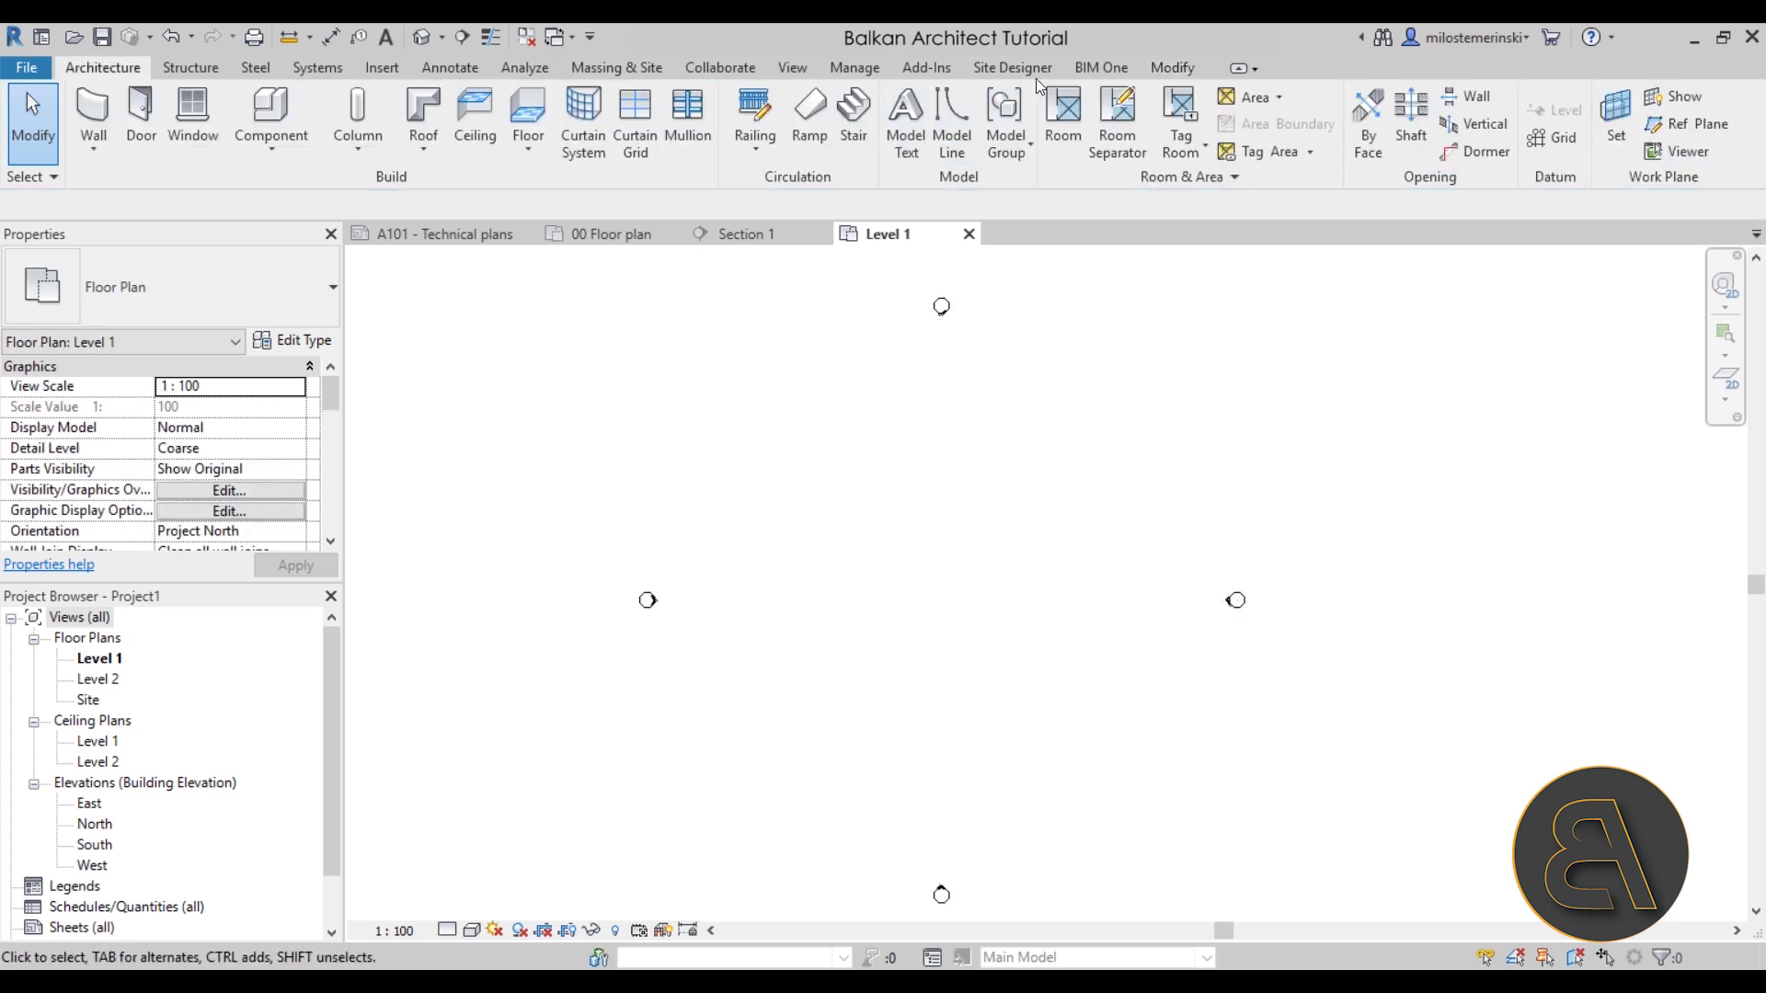
Open Transfer Project Standards with Complete house in Revit as the source project.
click(854, 68)
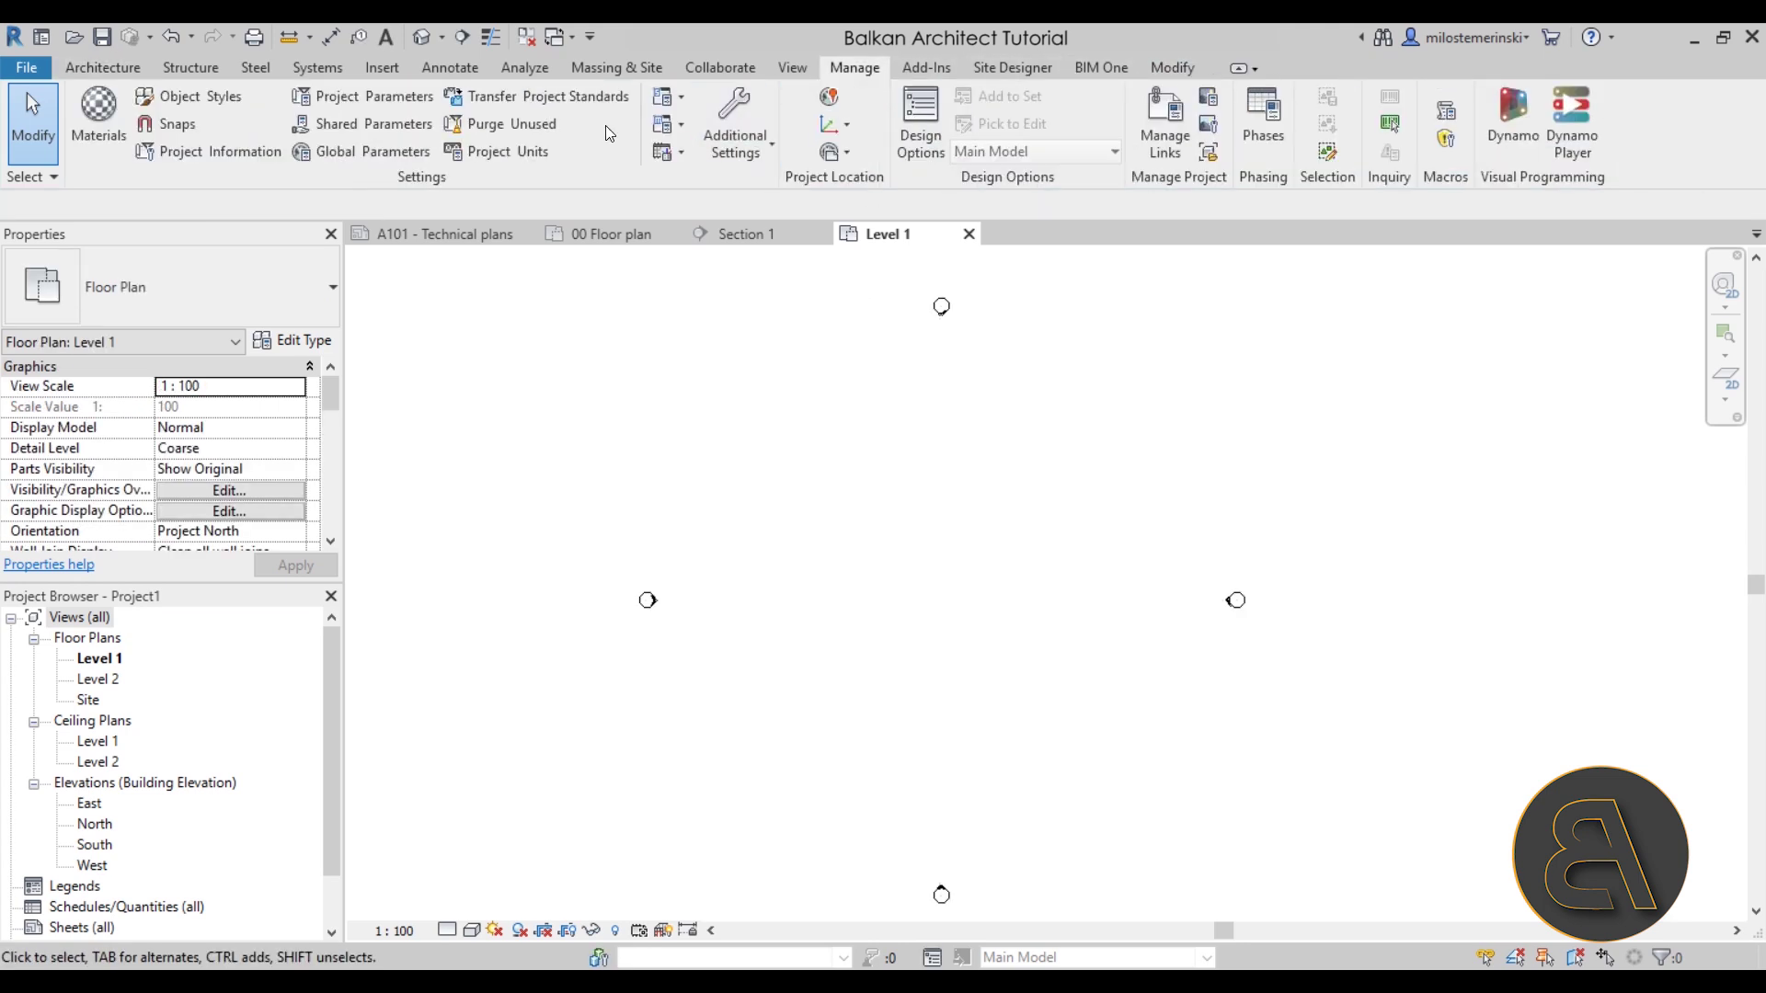
click(544, 98)
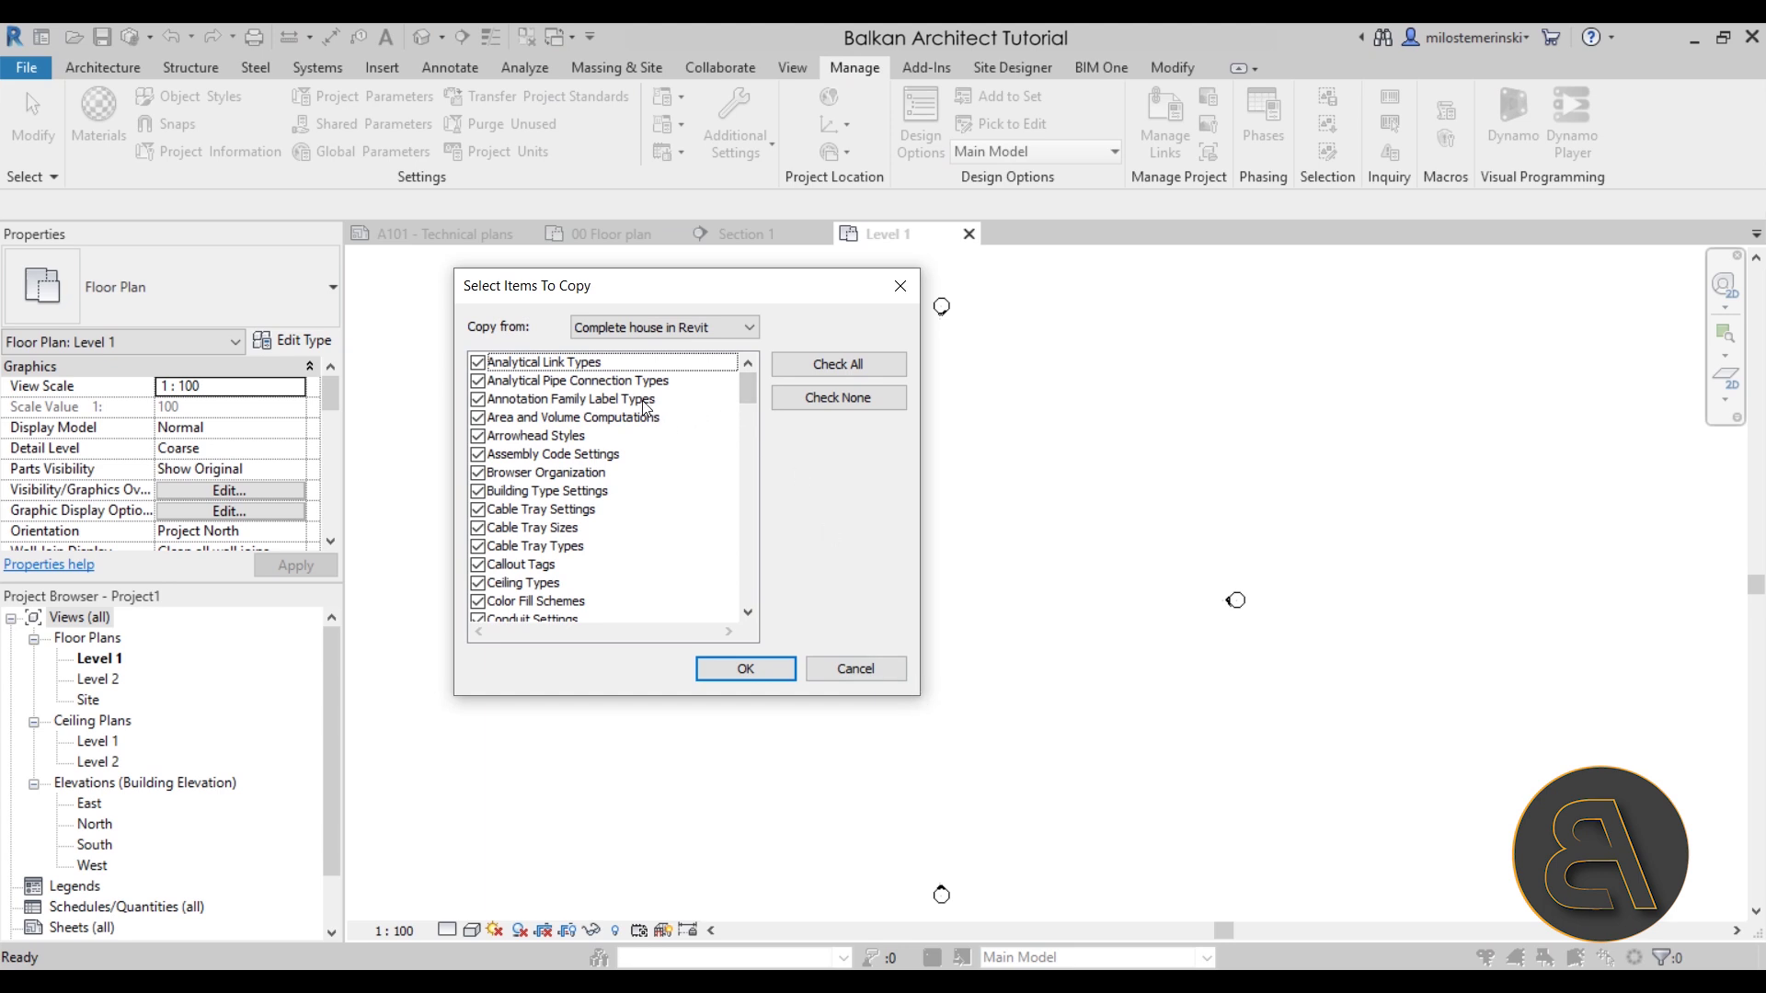
click(620, 333)
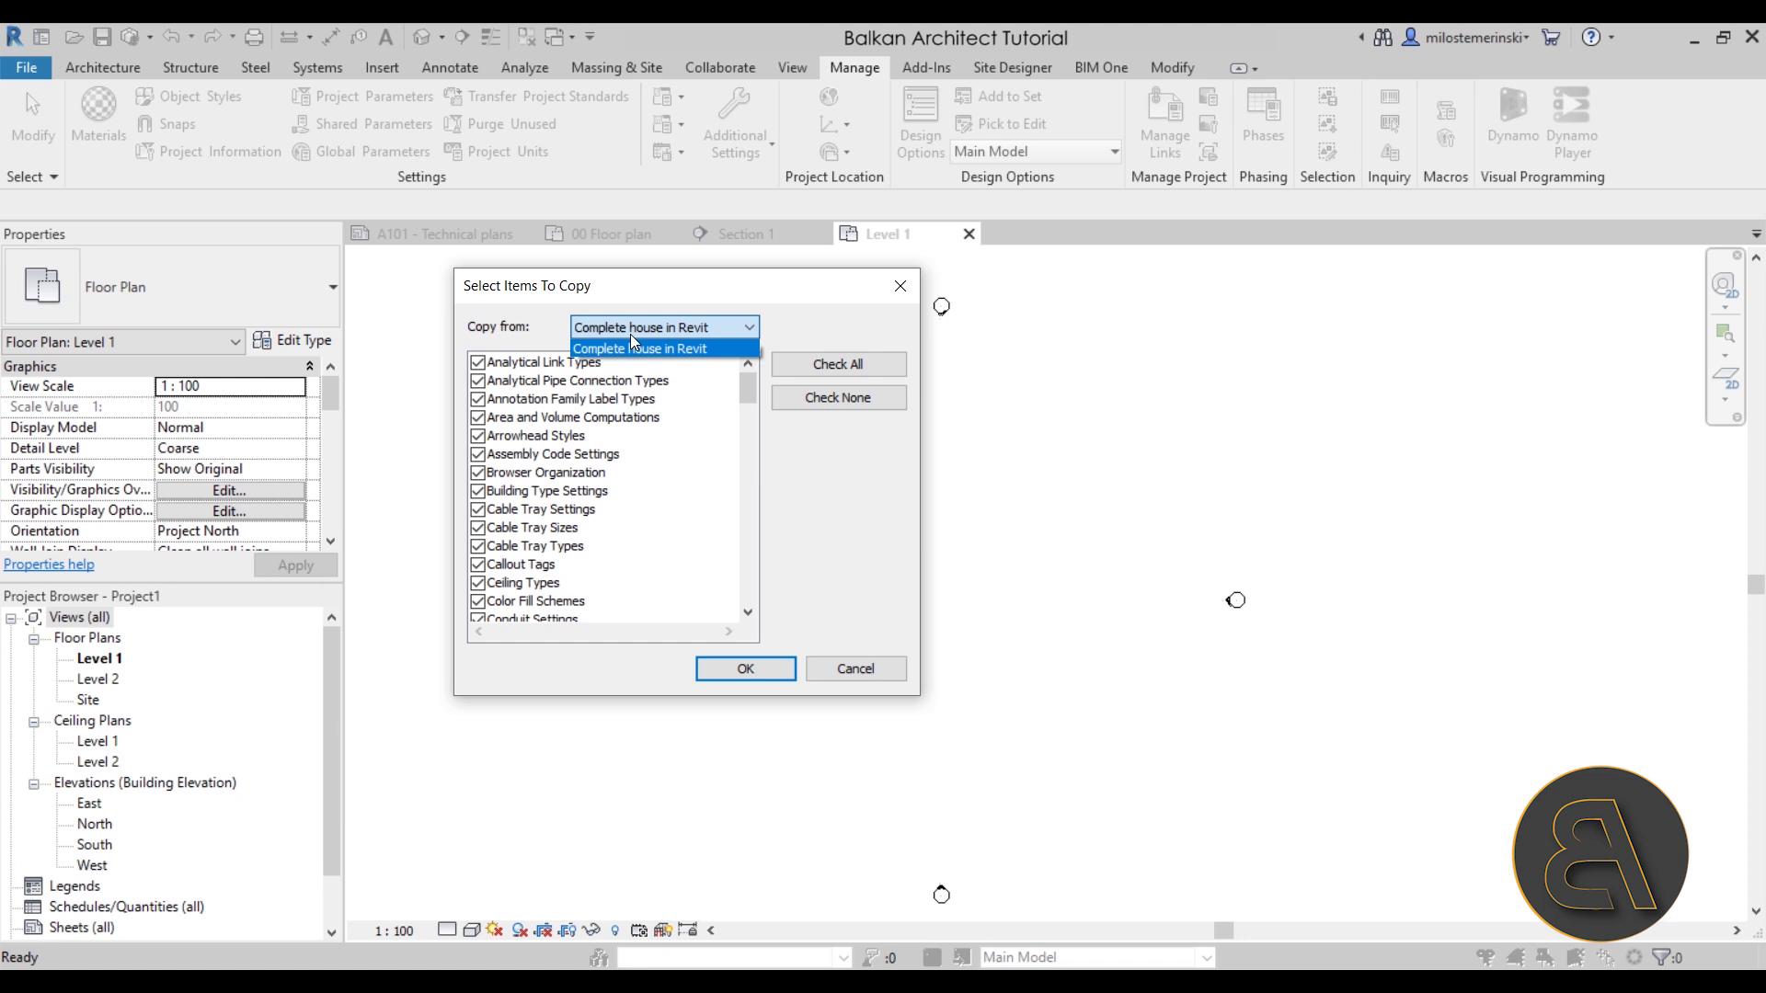
click(631, 336)
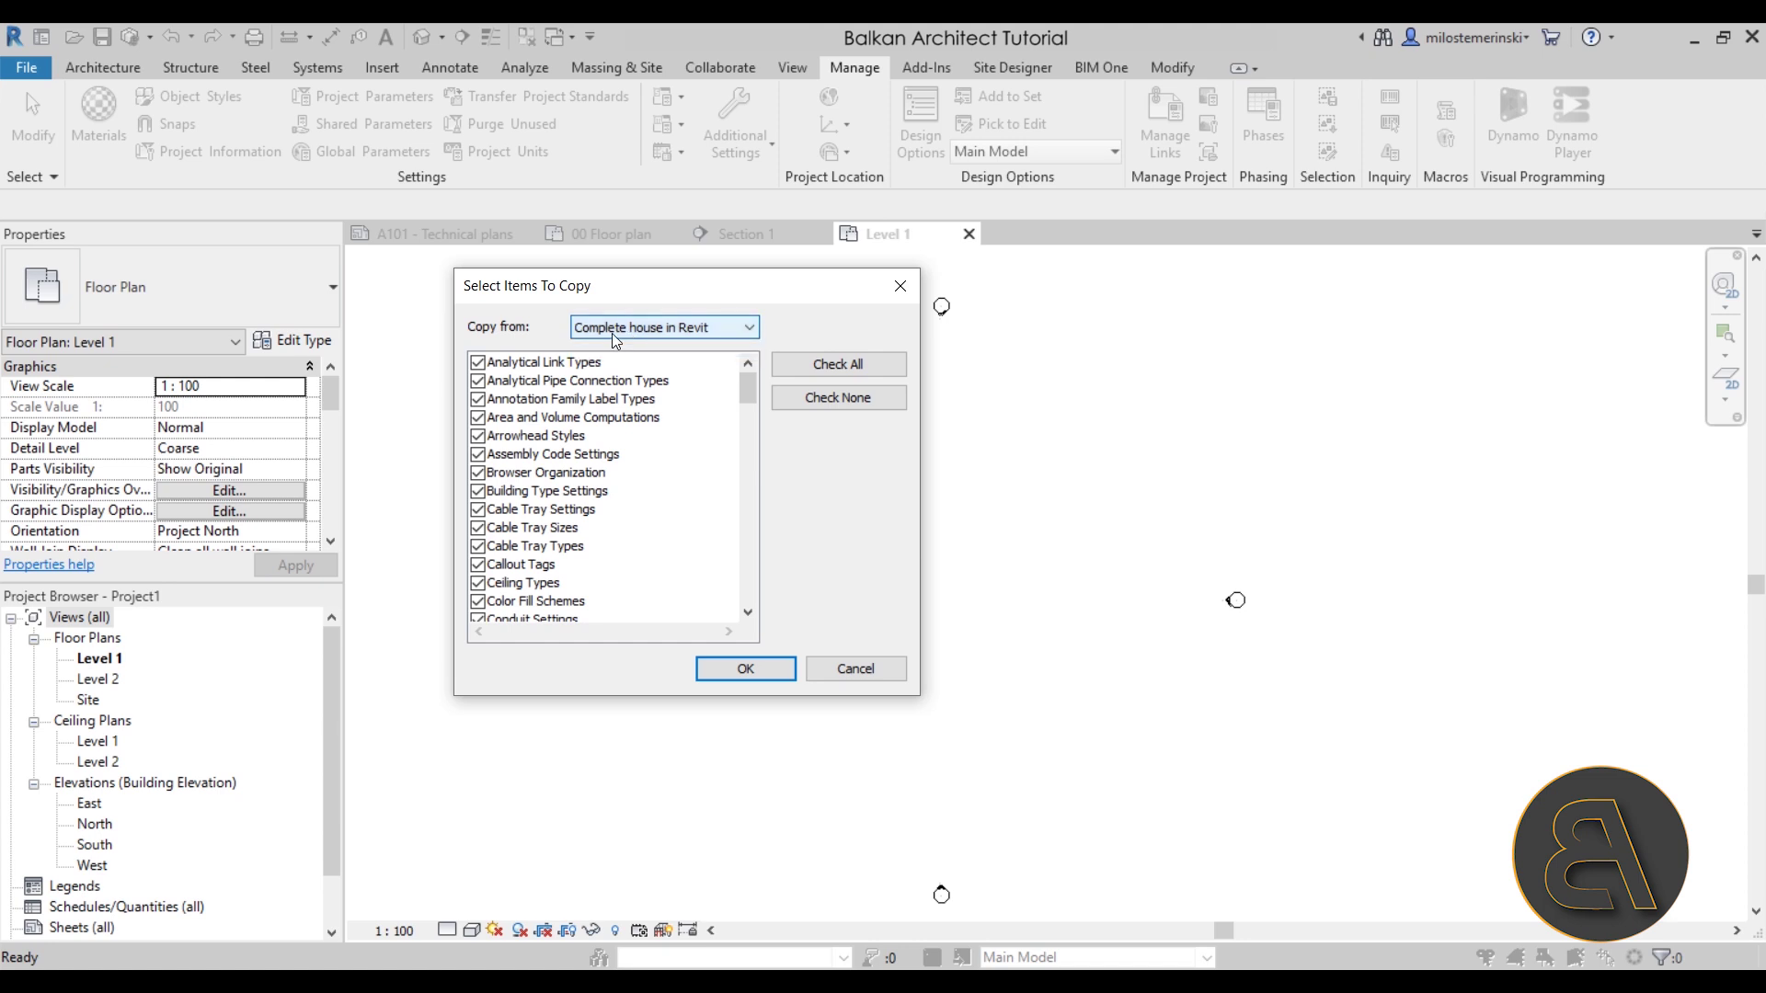
click(694, 331)
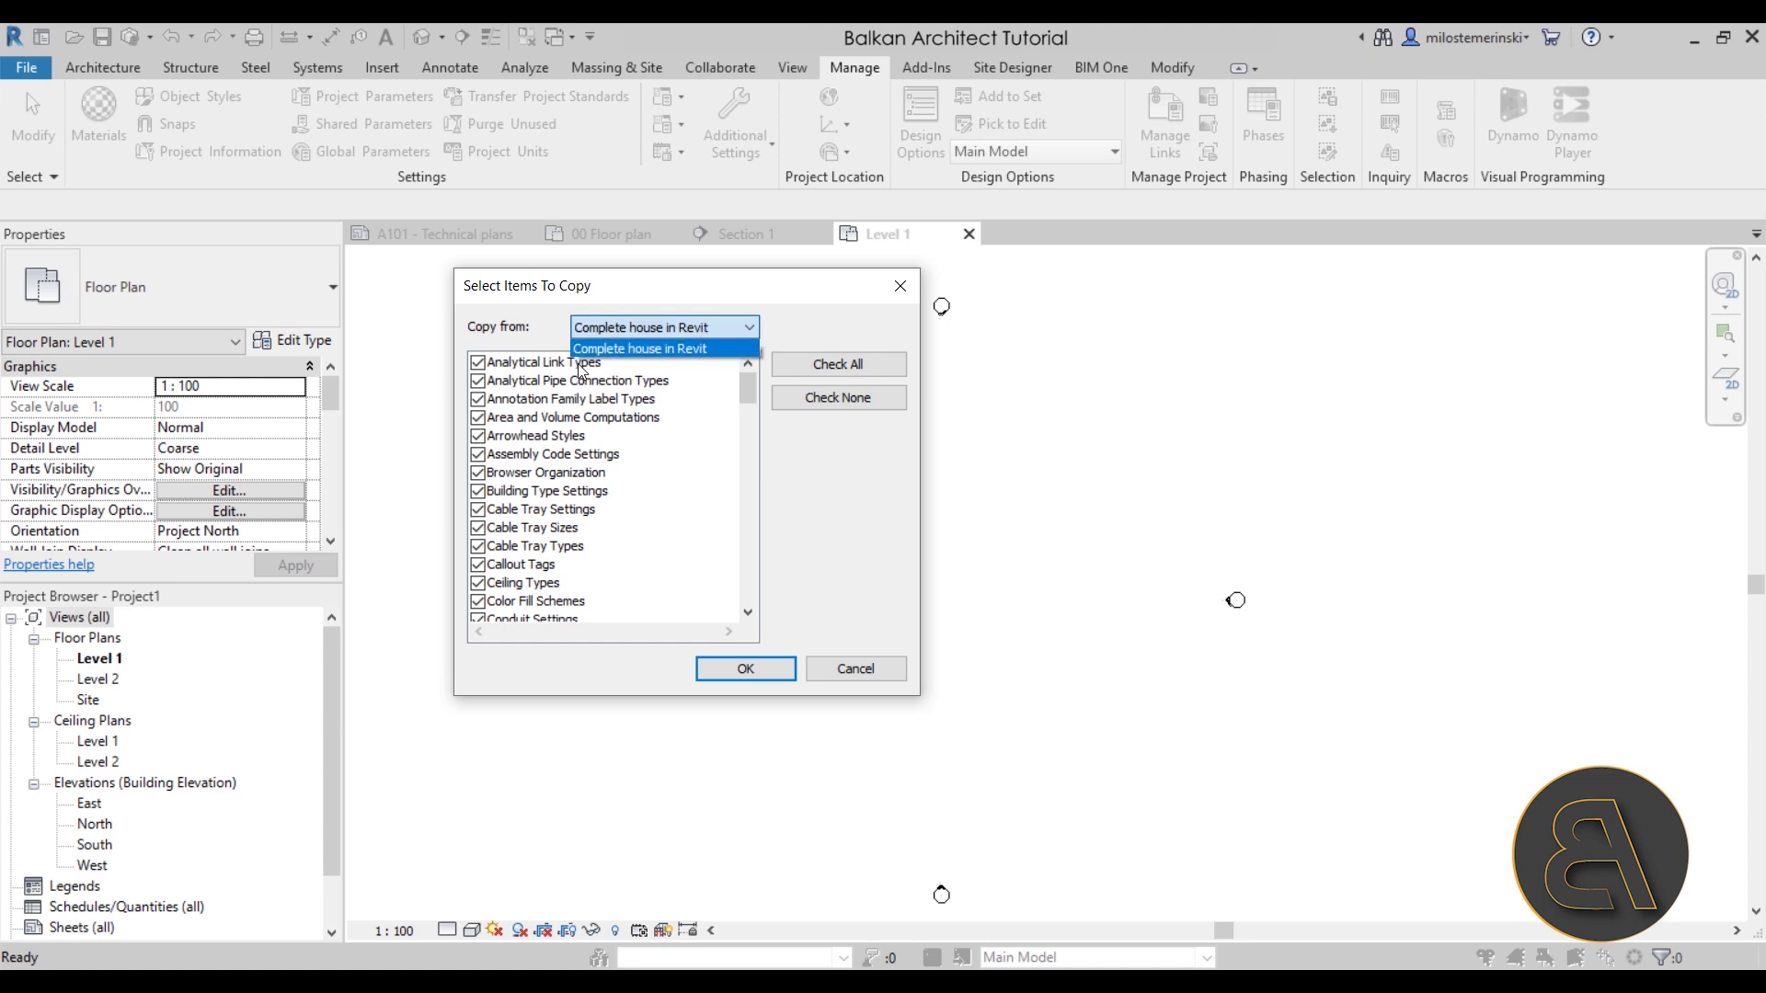
click(681, 326)
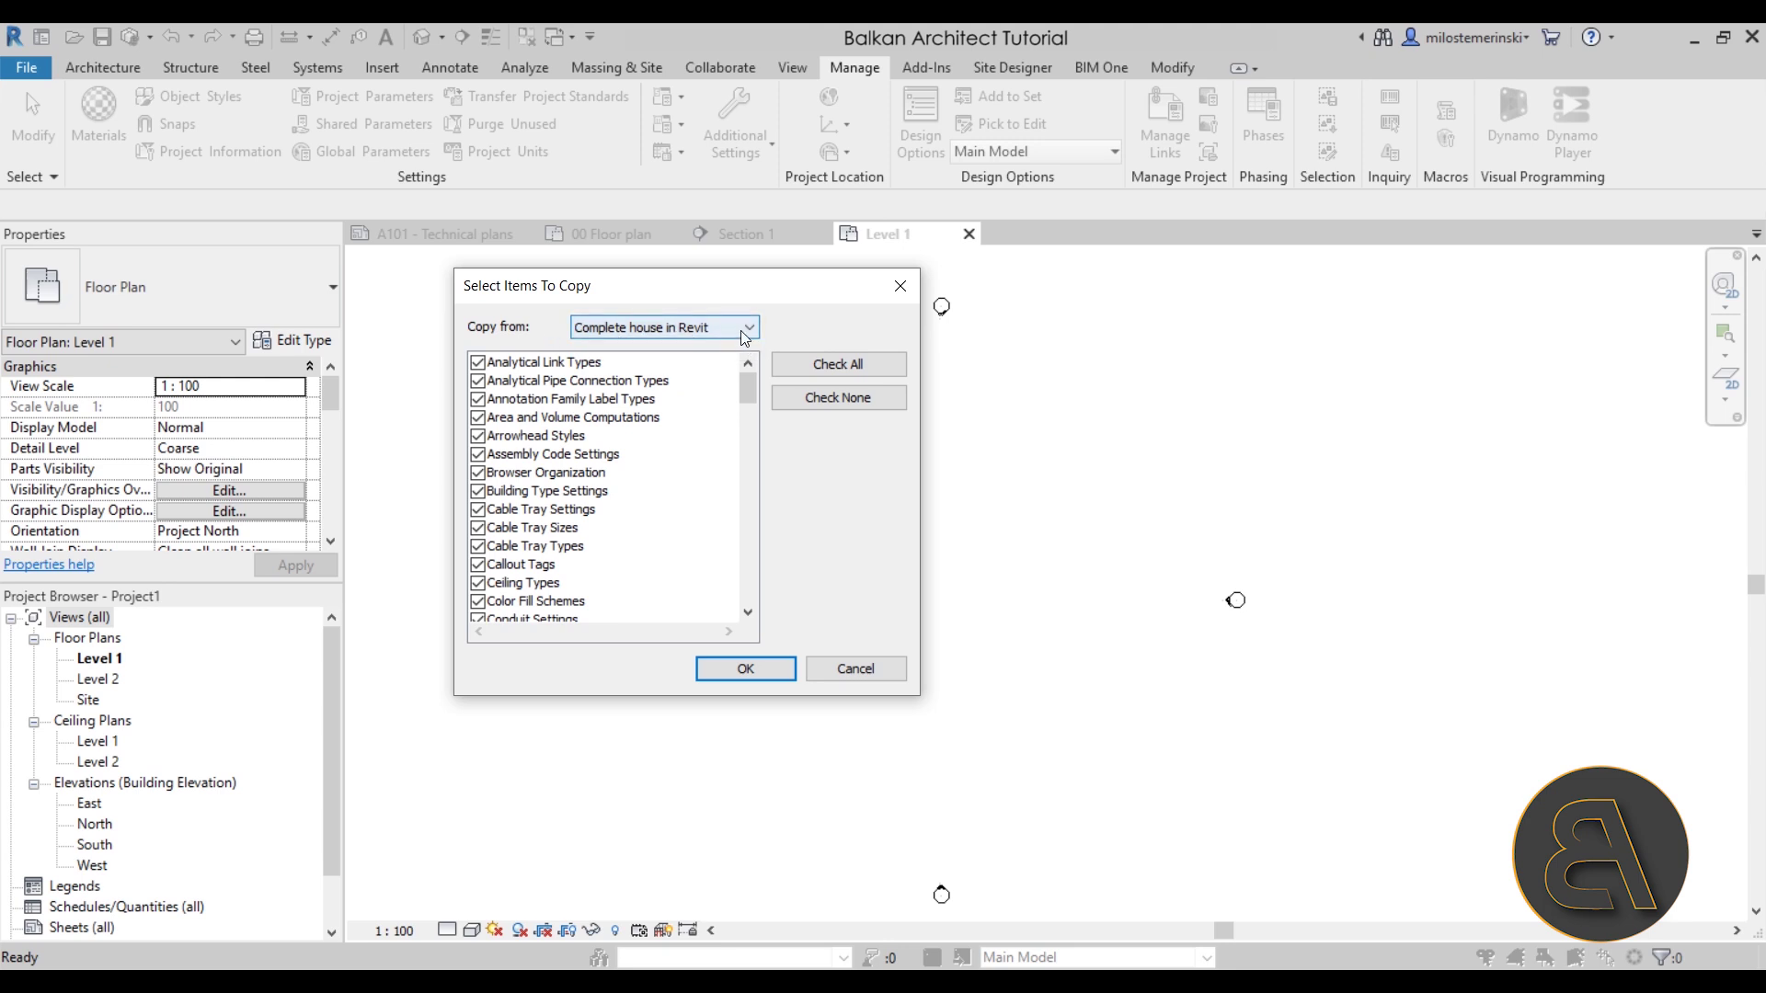
Clear all items in the copy list, then tick Wall Types and Roof Types.
mouse_move(748, 396)
mouse_down()
mouse_move(769, 616)
mouse_move(754, 379)
mouse_up()
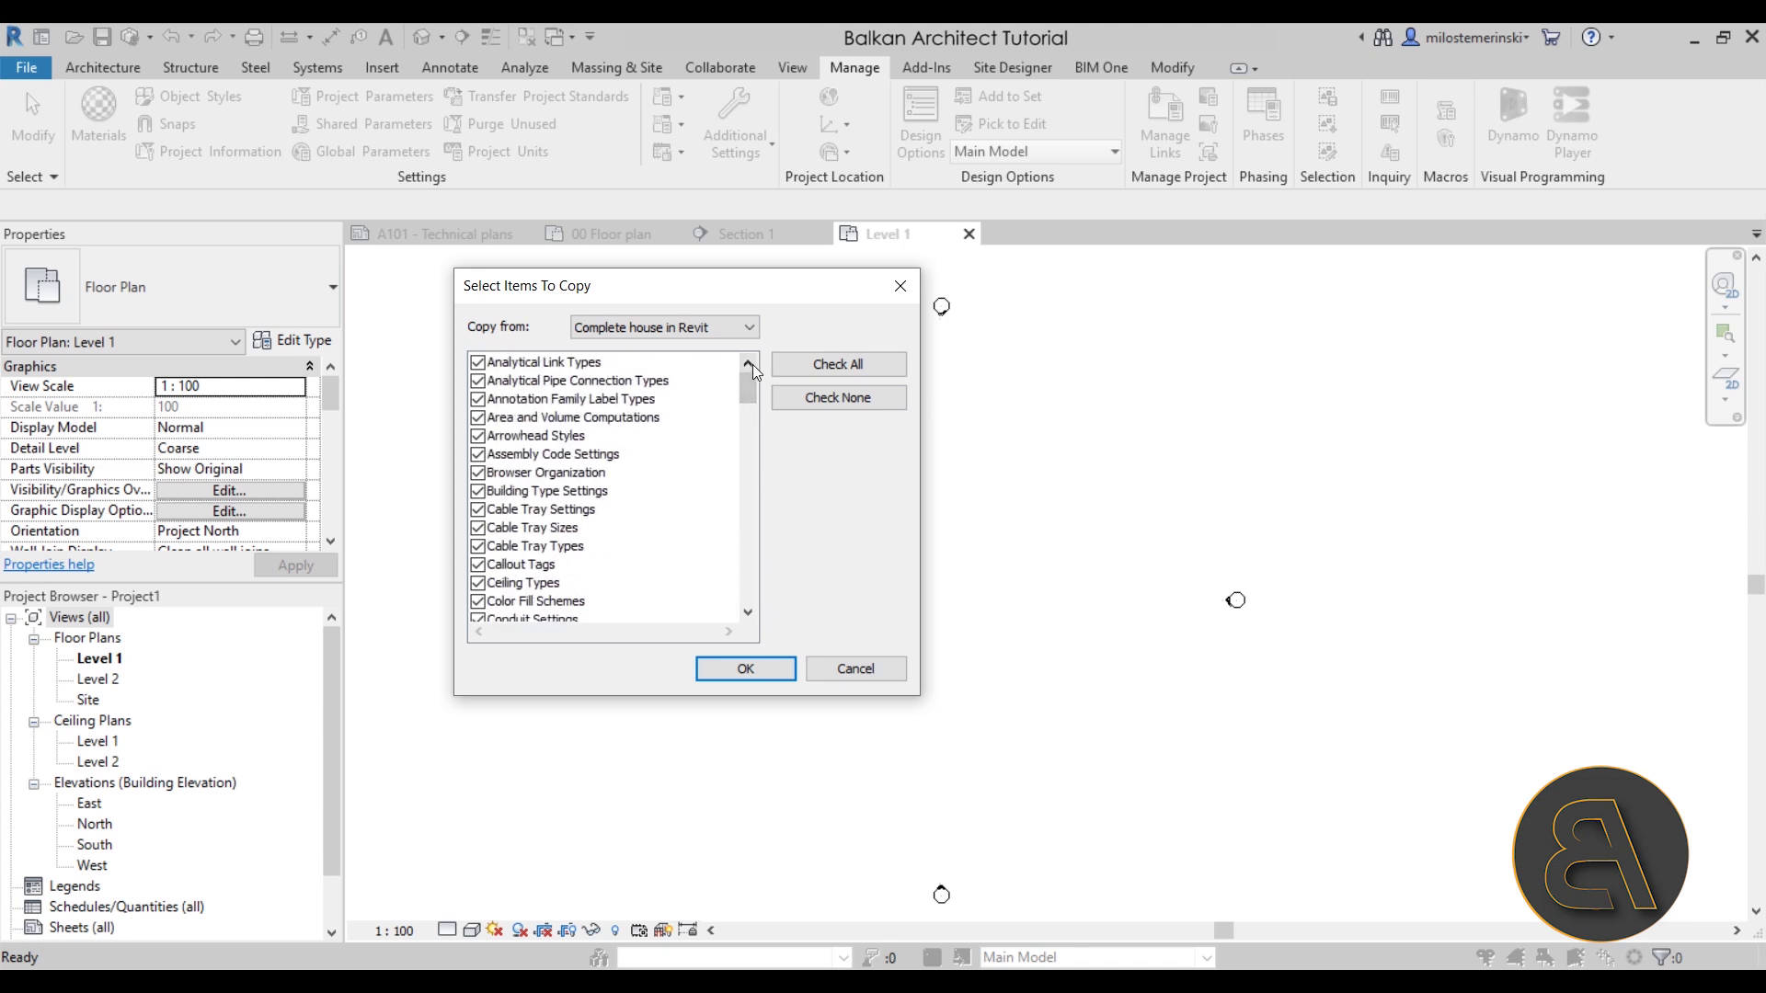
click(852, 400)
scroll(747, 405, down, 3)
drag(747, 405, 746, 595)
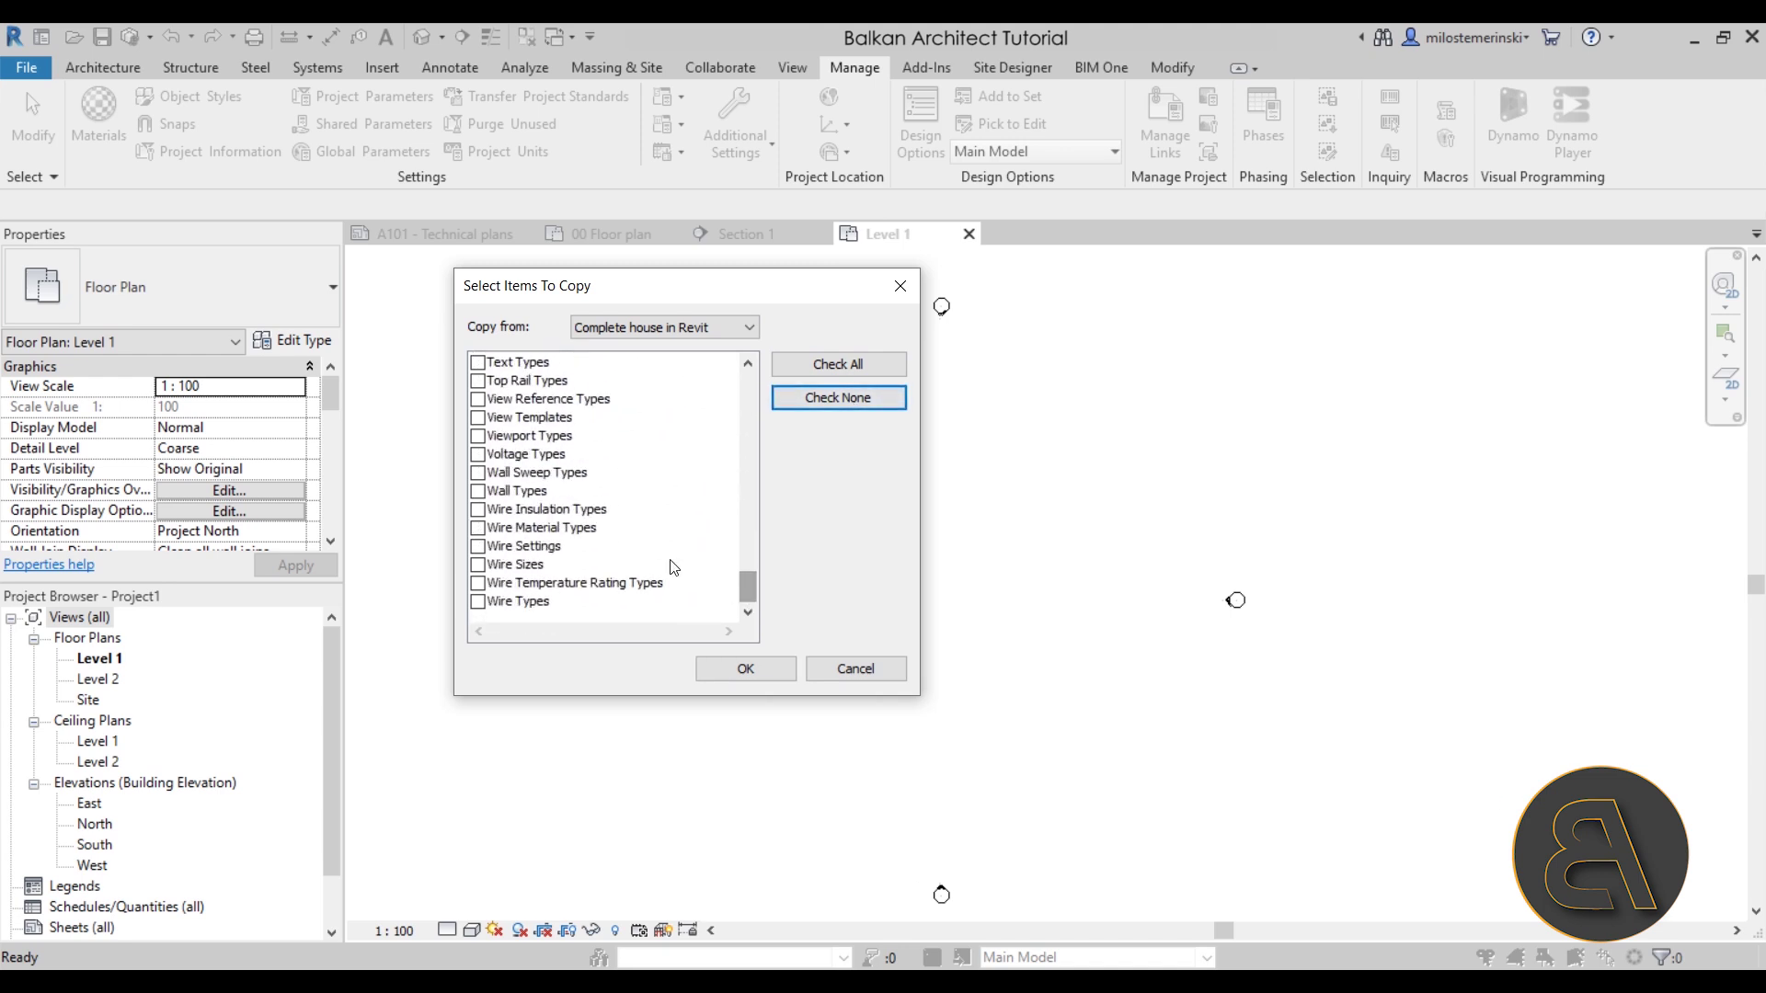
click(644, 491)
scroll(618, 550, up, 6)
scroll(614, 552, up, 10)
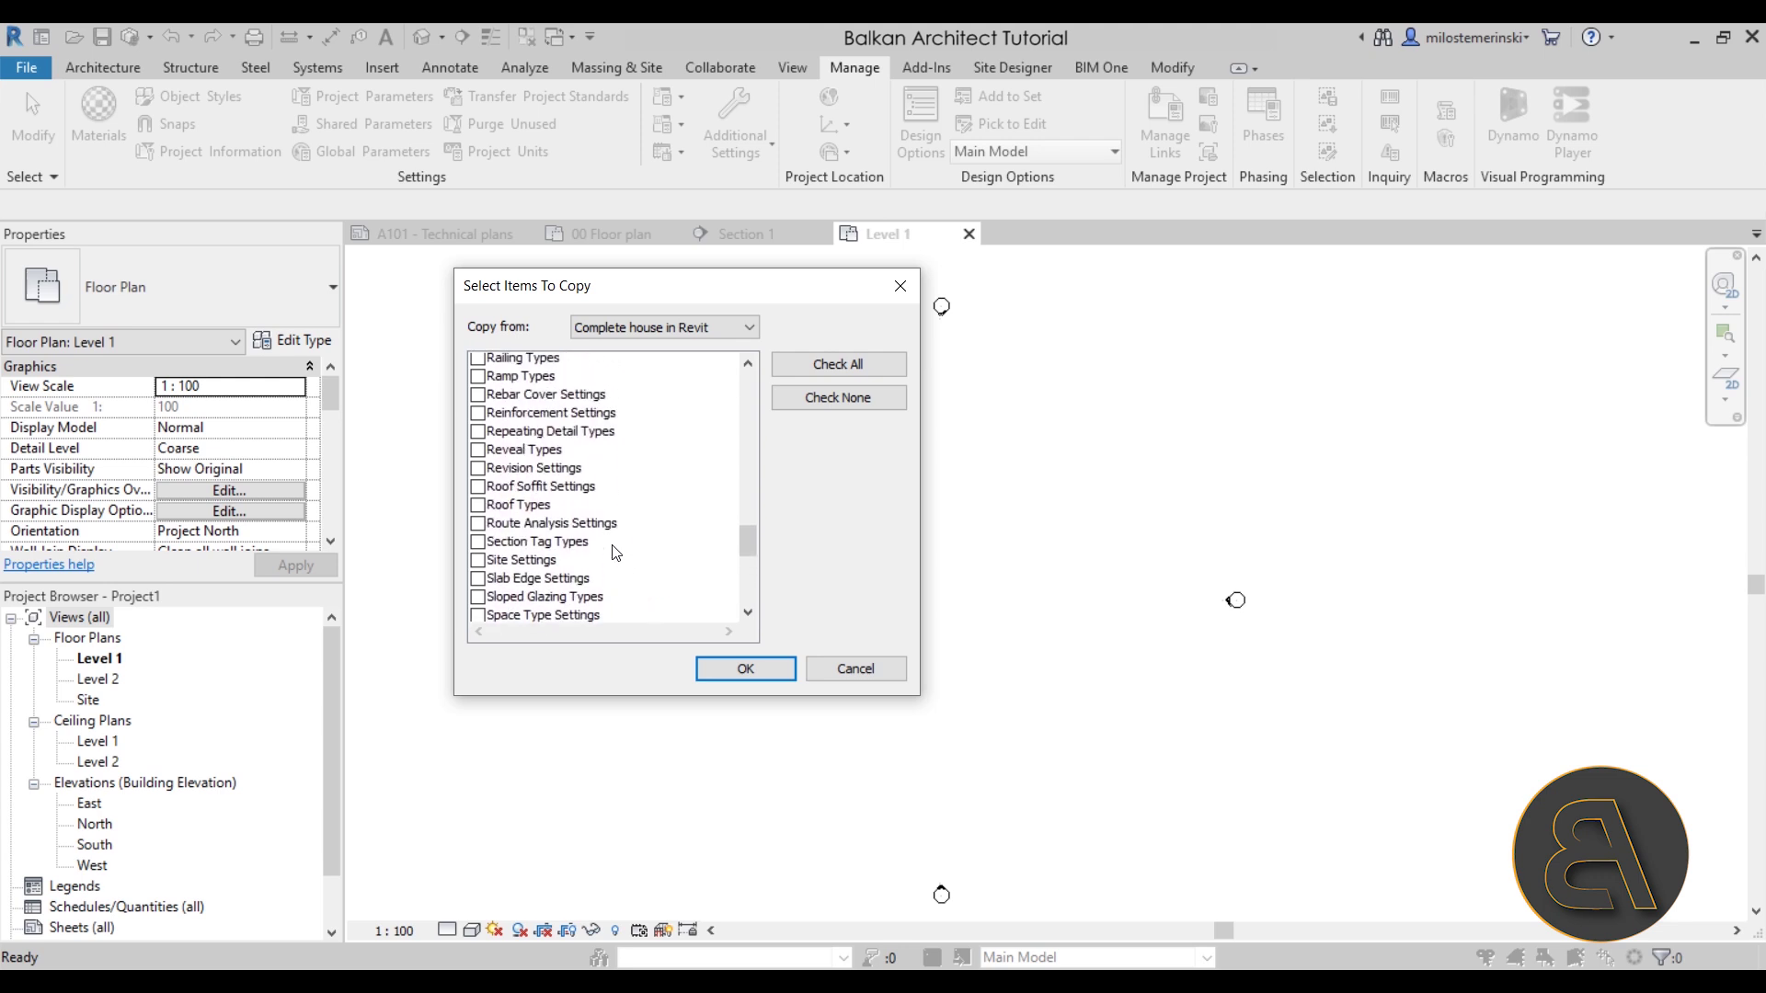
scroll(614, 551, up, 6)
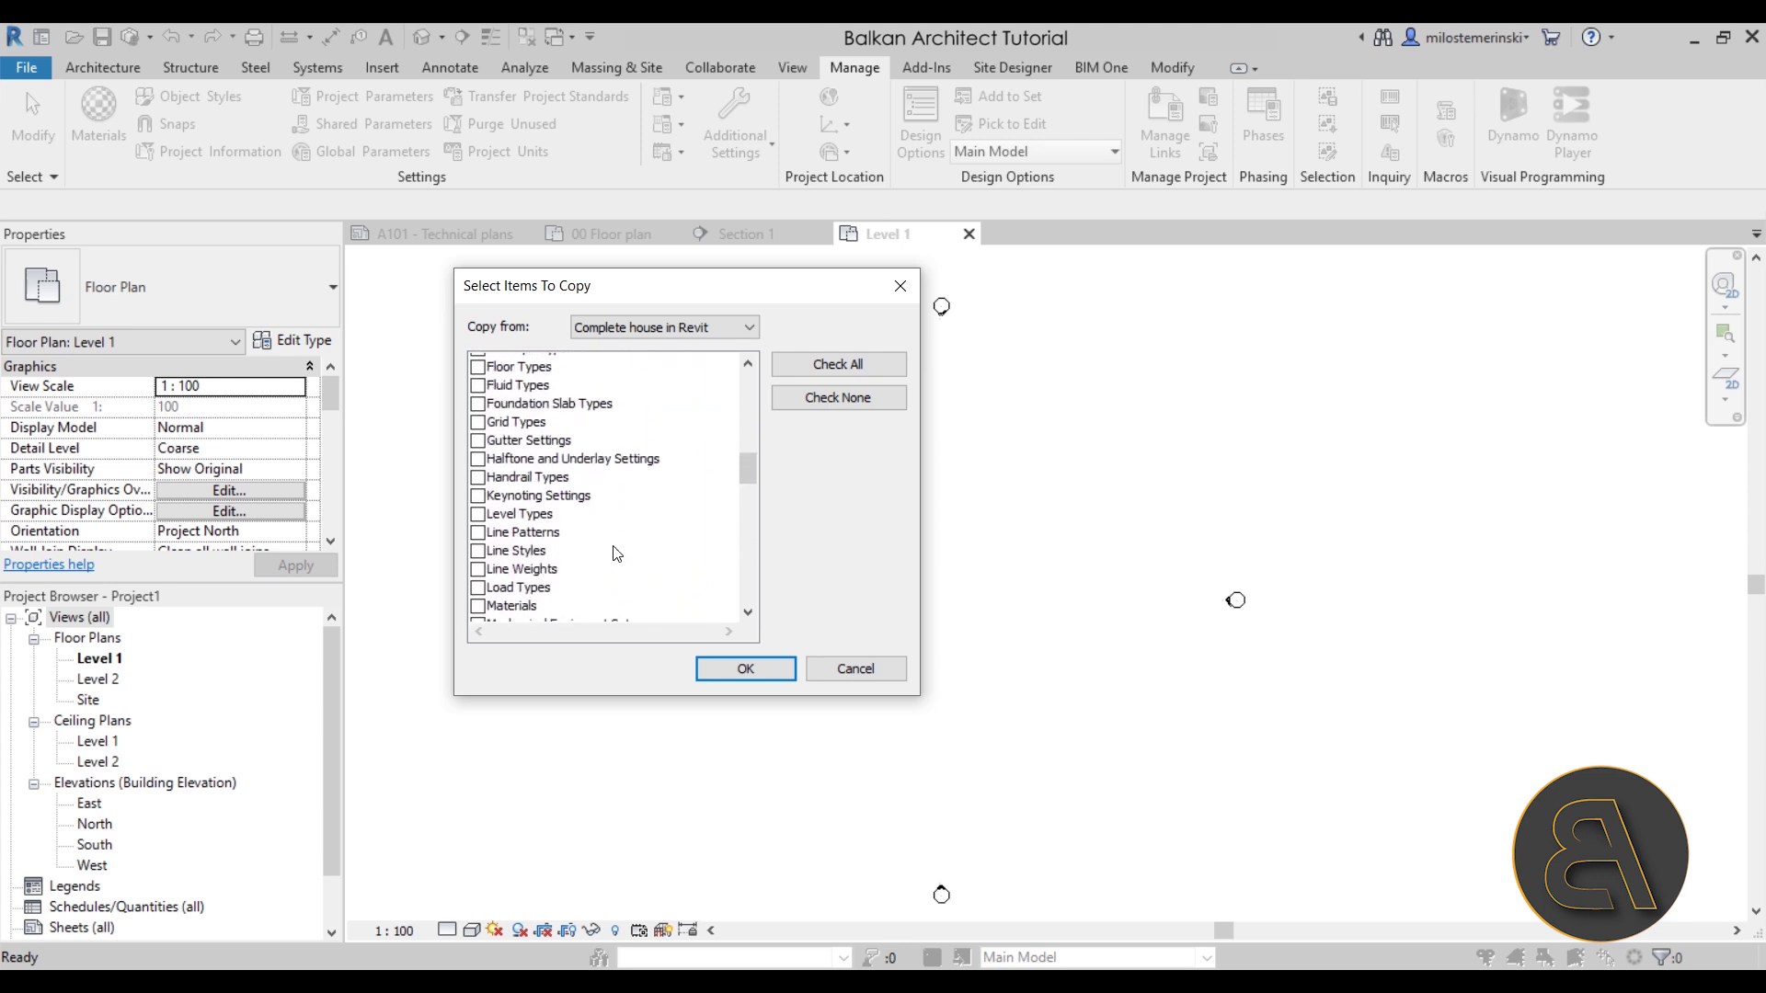
scroll(616, 555, down, 5)
scroll(616, 554, down, 9)
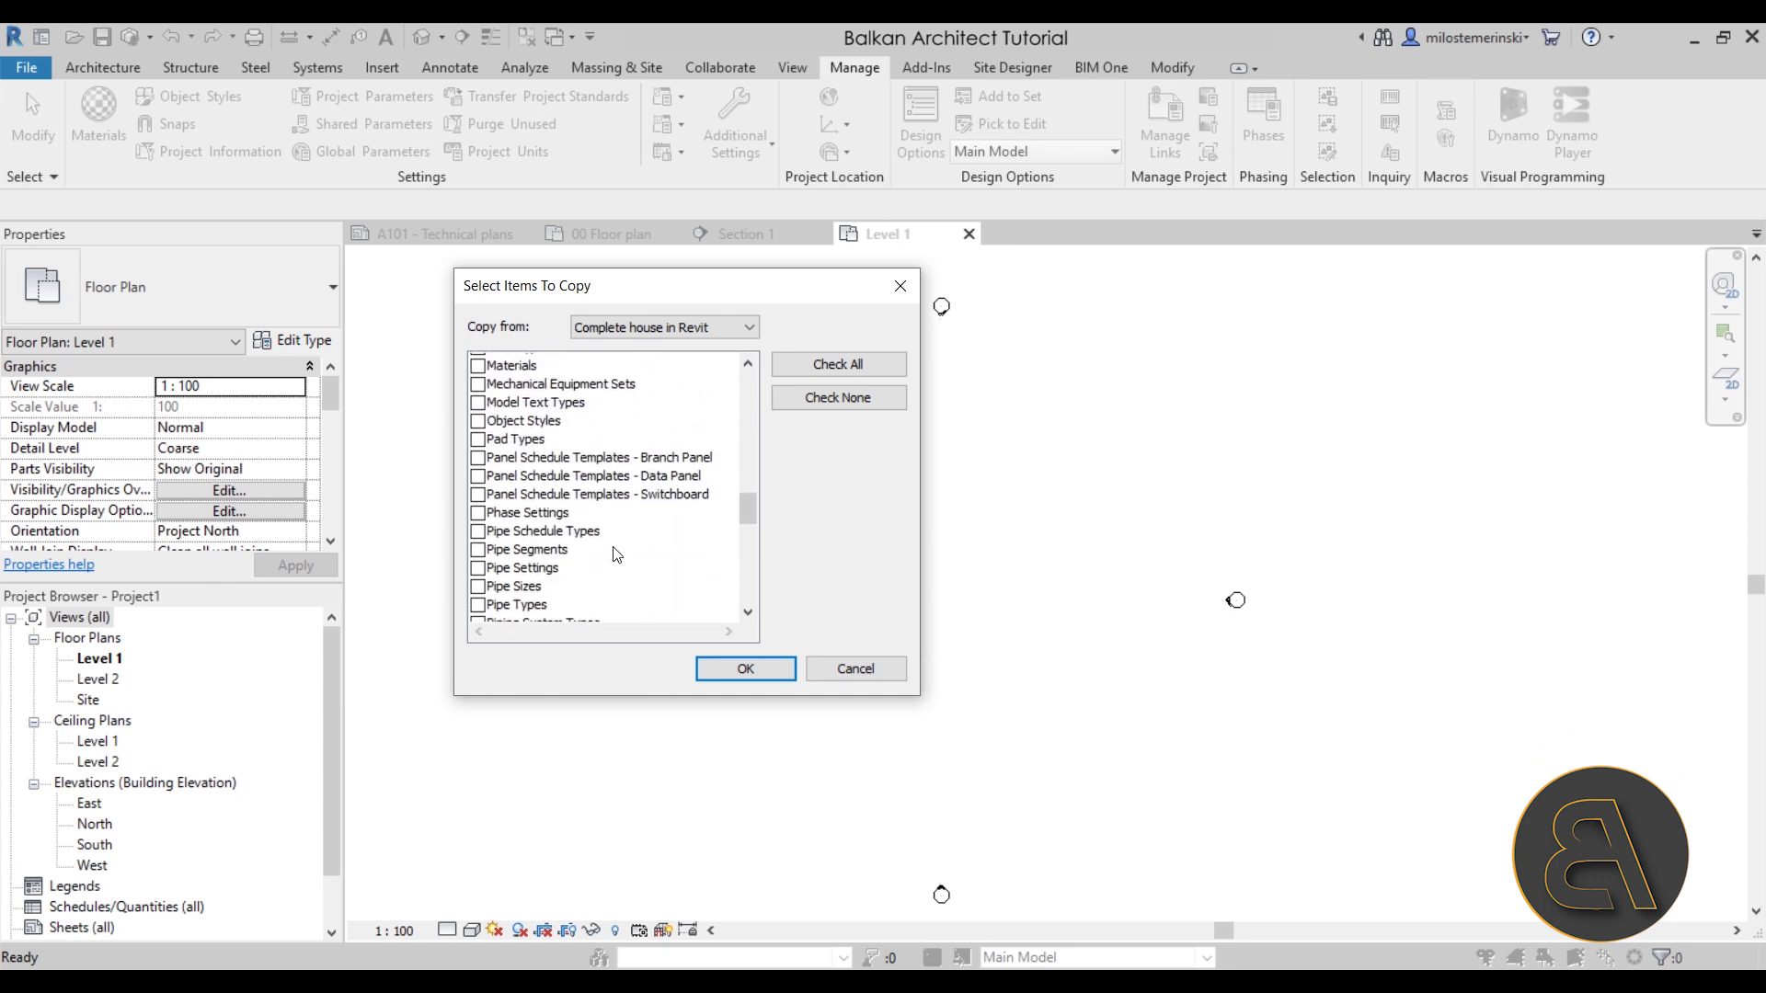
click(485, 565)
Tick Floor Types and Dimension Styles for copying.
scroll(674, 546, down, 7)
scroll(676, 549, down, 1)
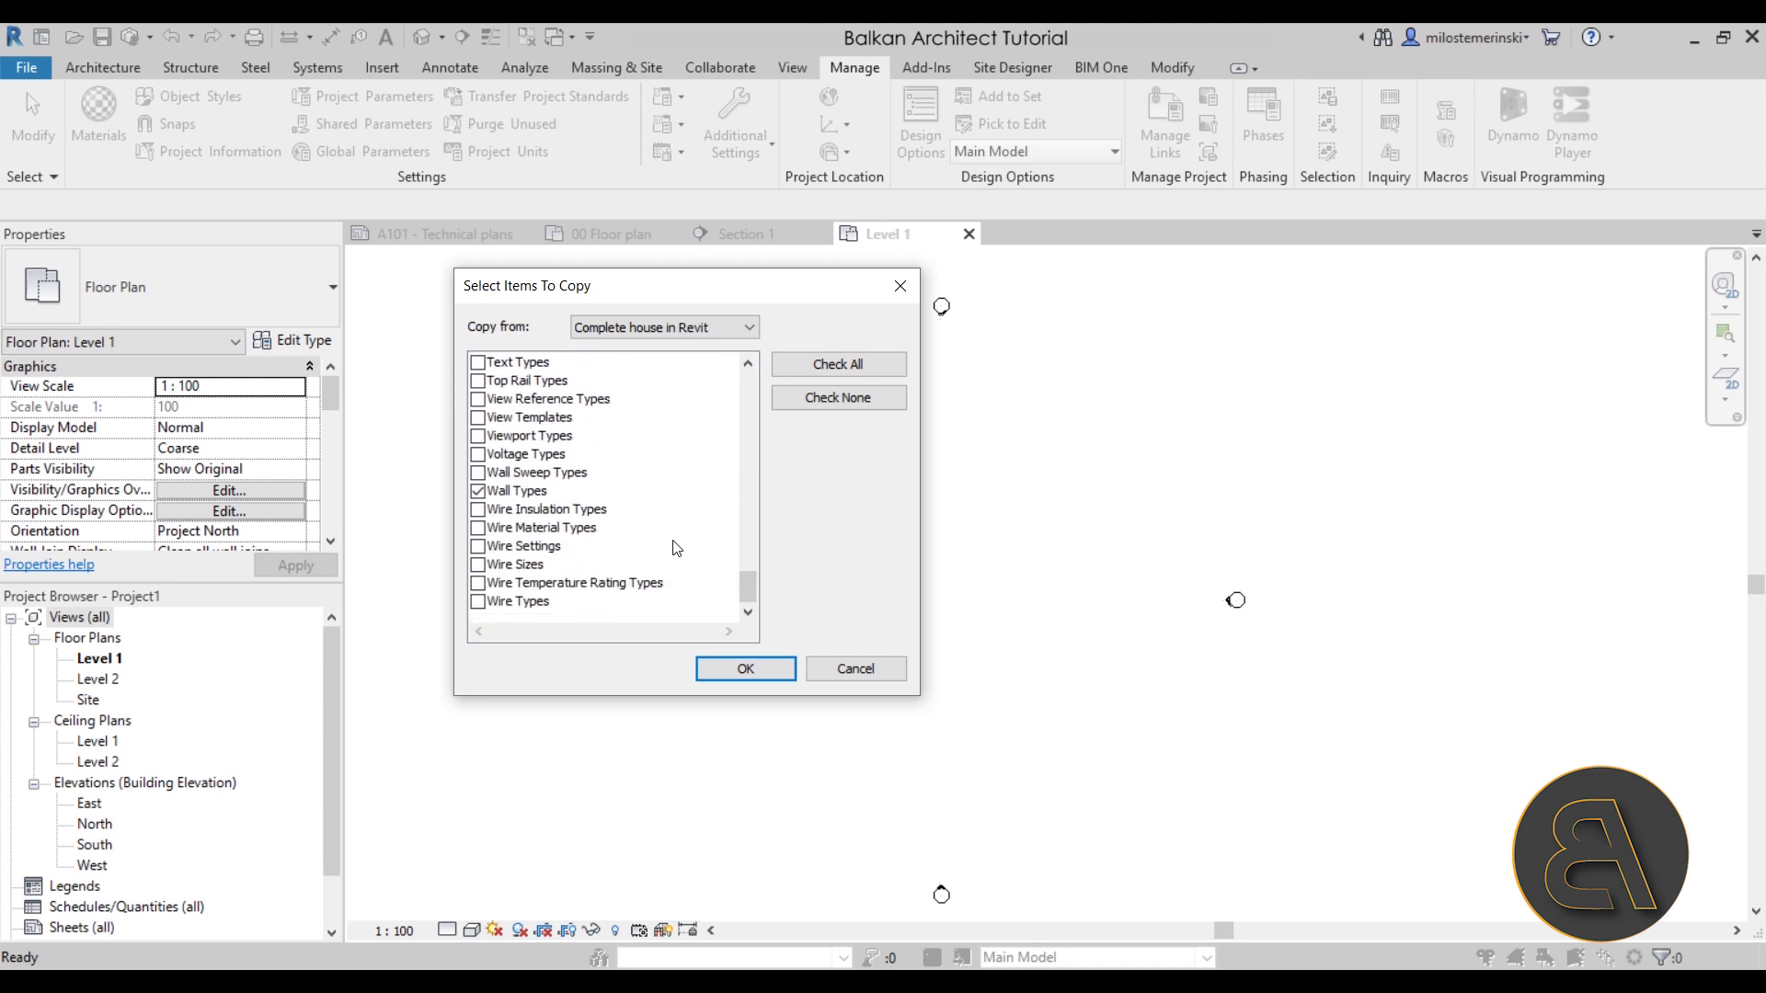
drag(753, 587, 751, 460)
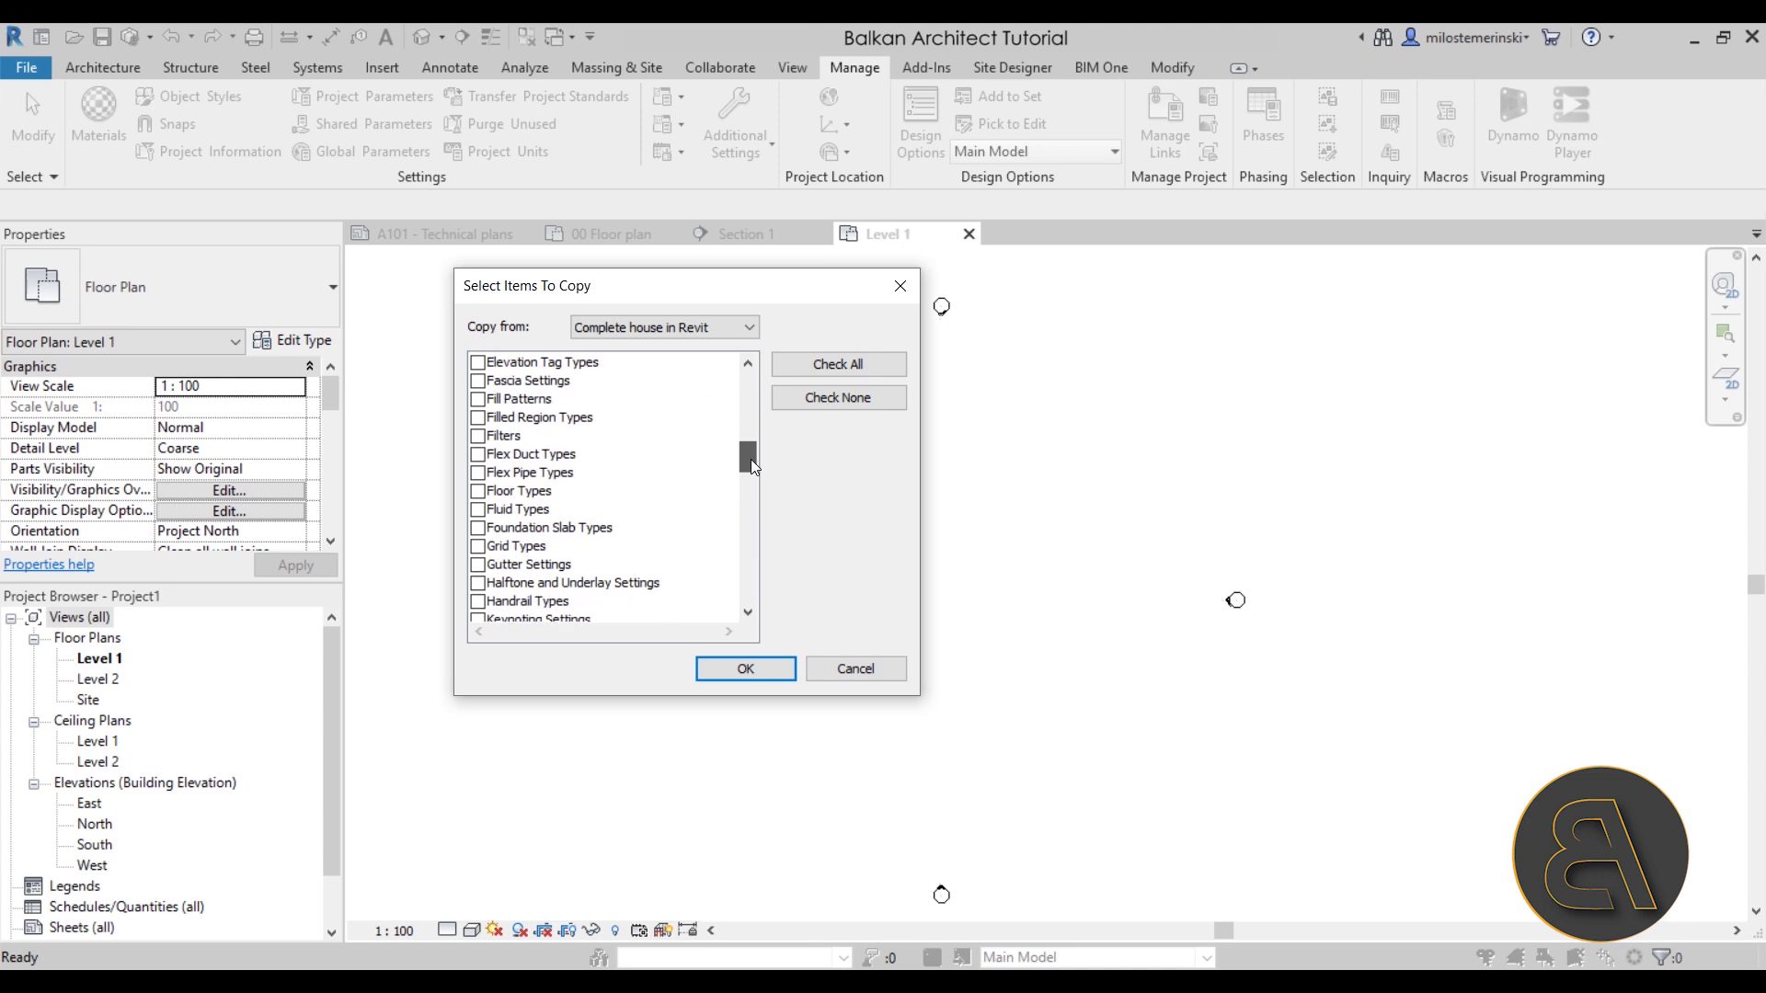
click(477, 491)
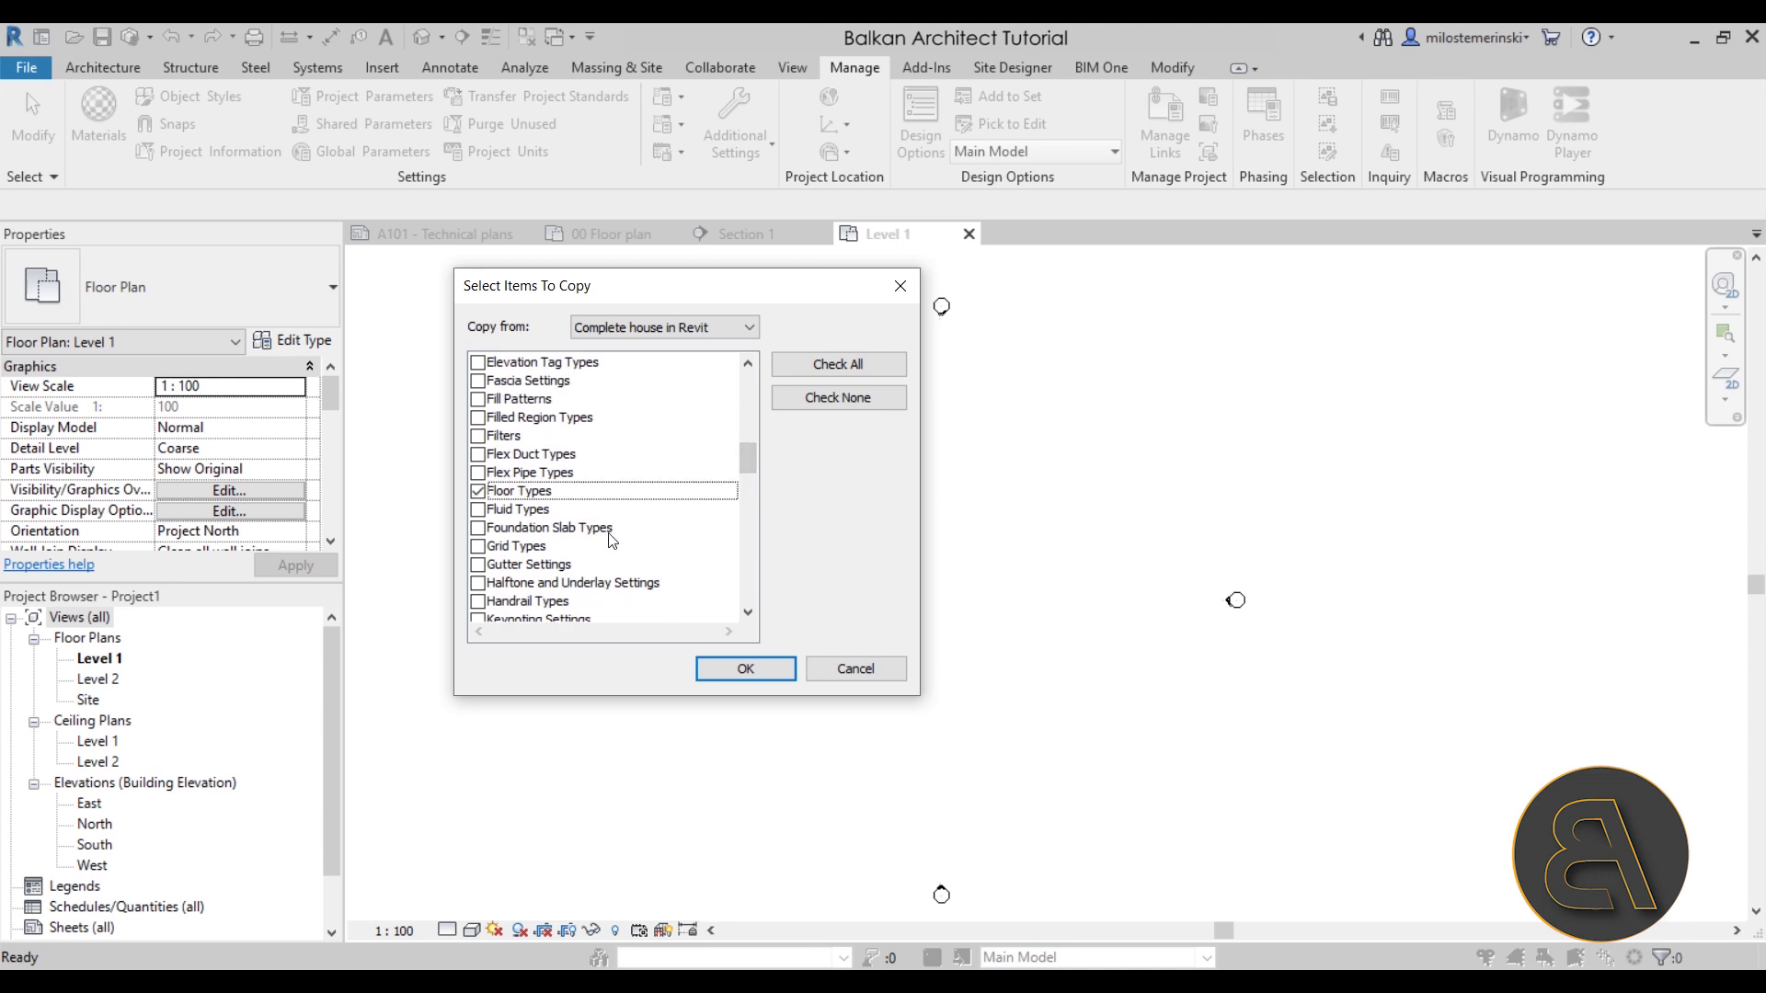
scroll(662, 529, up, 3)
scroll(677, 471, up, 2)
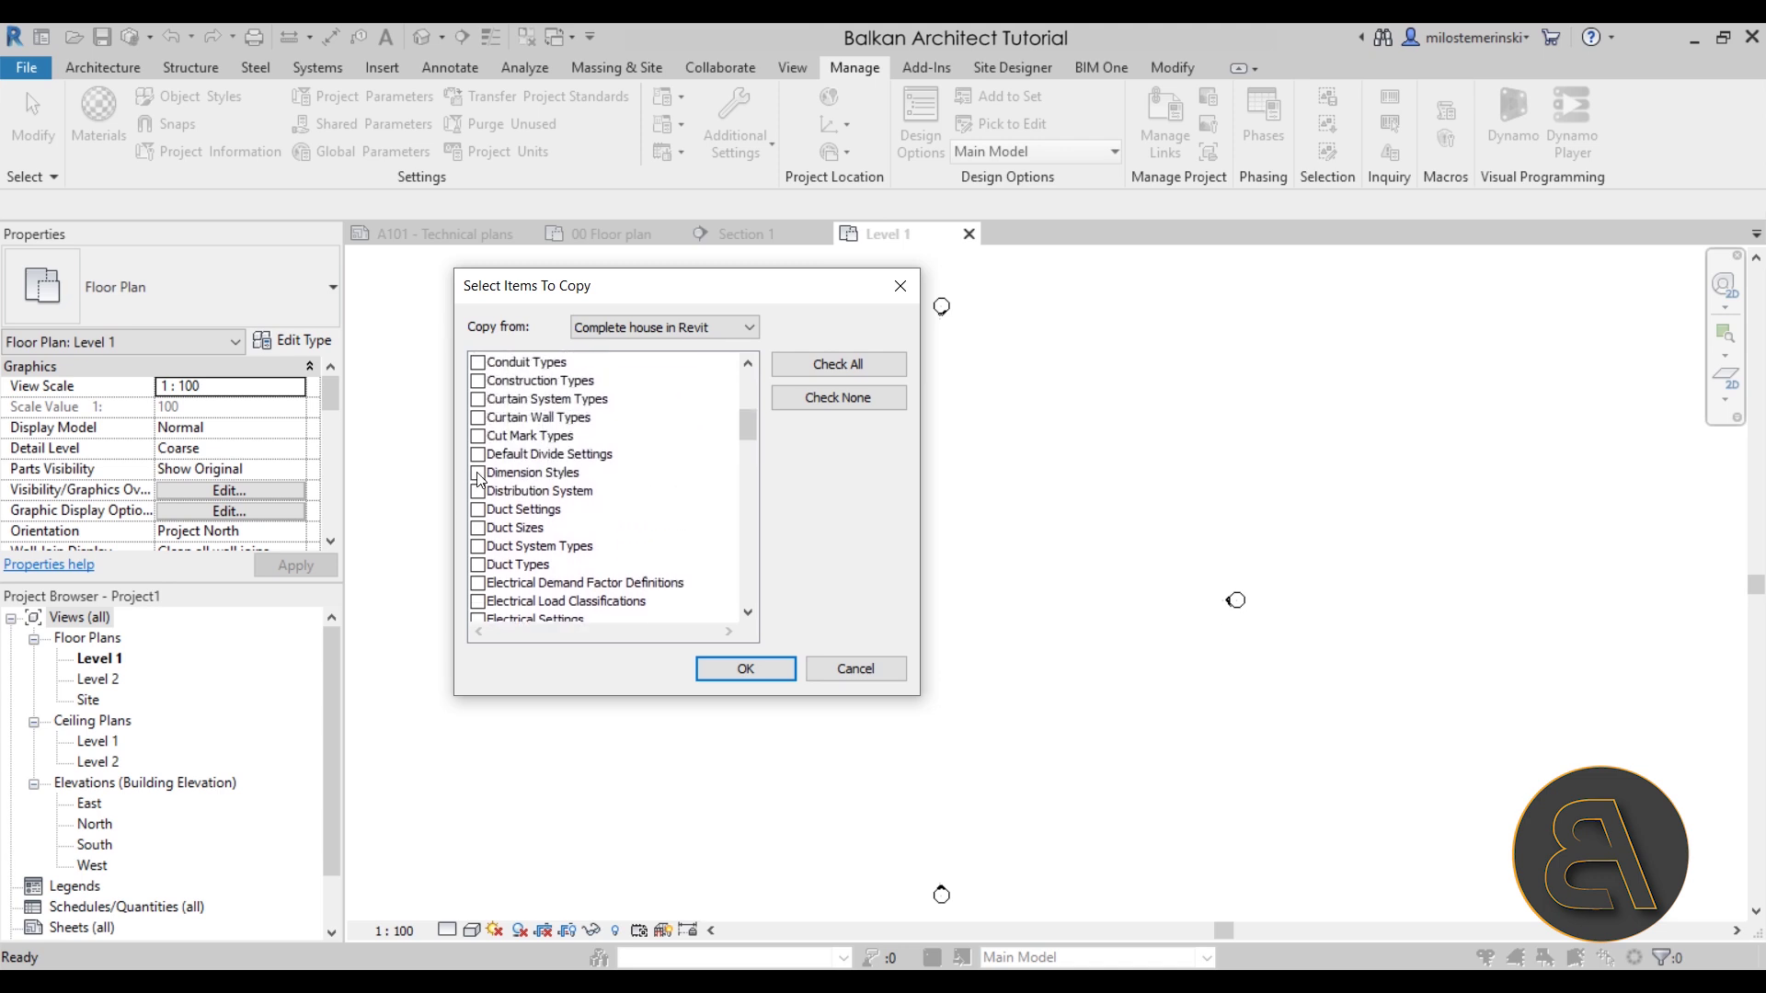
click(477, 474)
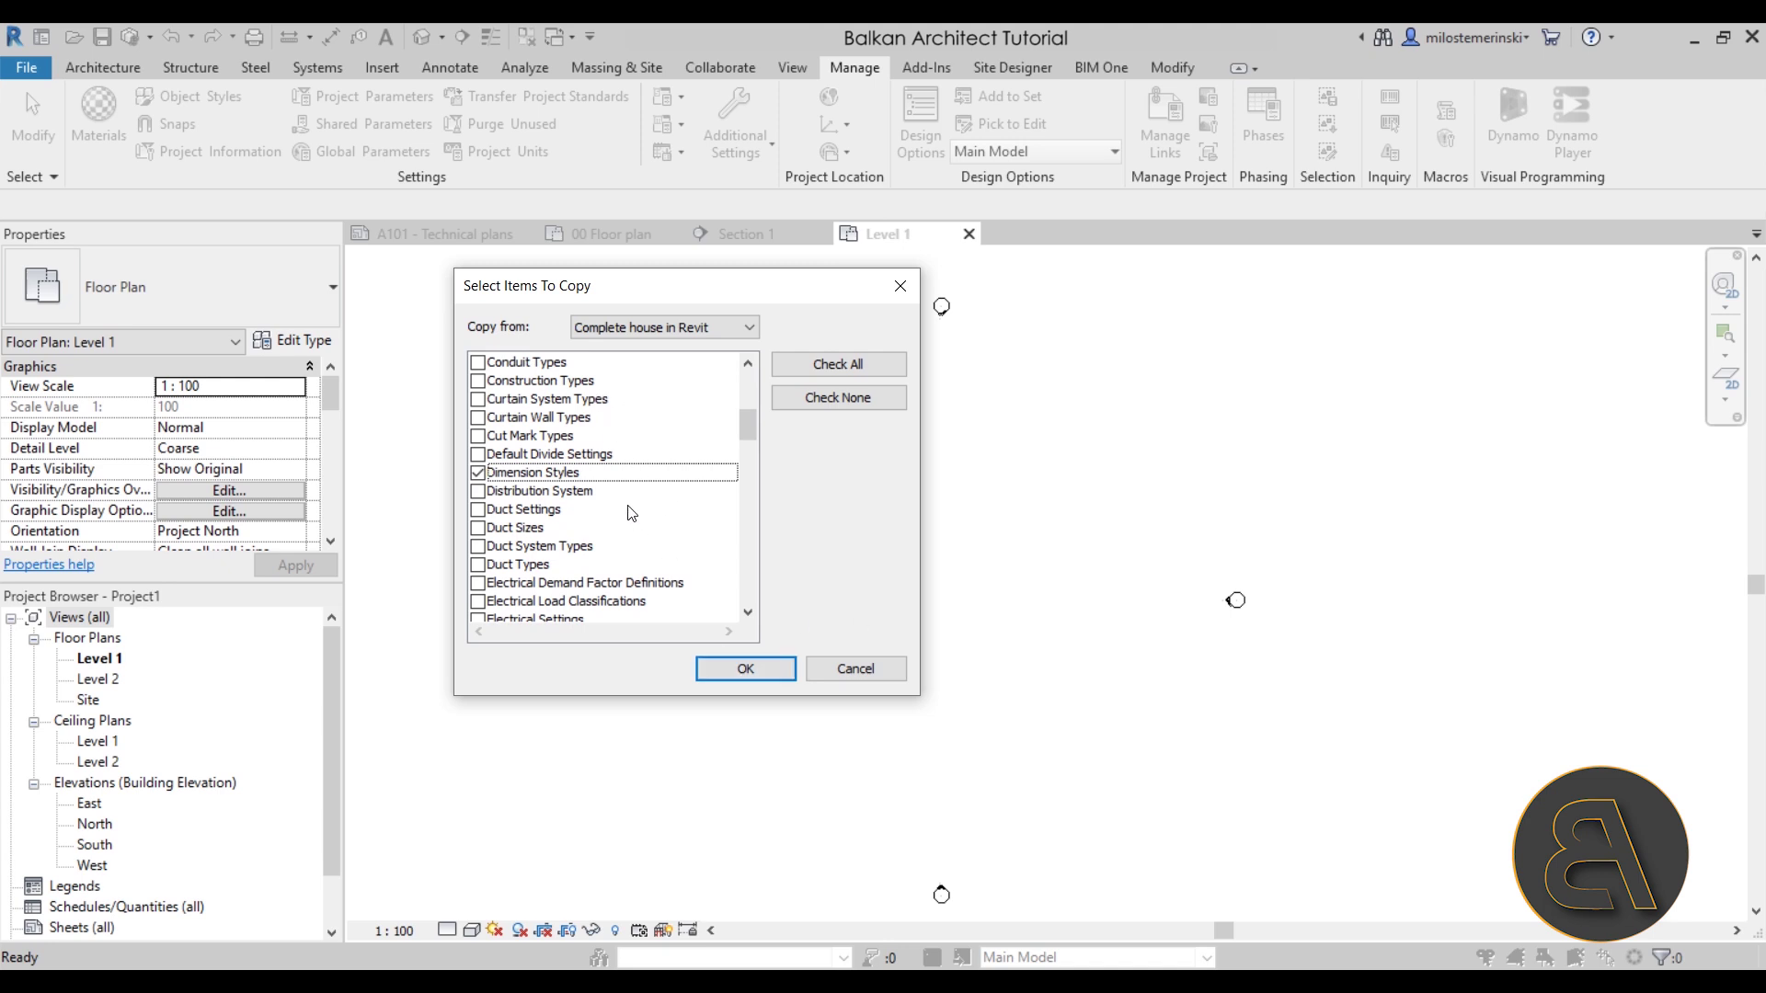
scroll(644, 515, up, 5)
scroll(669, 524, up, 1)
scroll(625, 488, down, 1)
scroll(625, 487, up, 1)
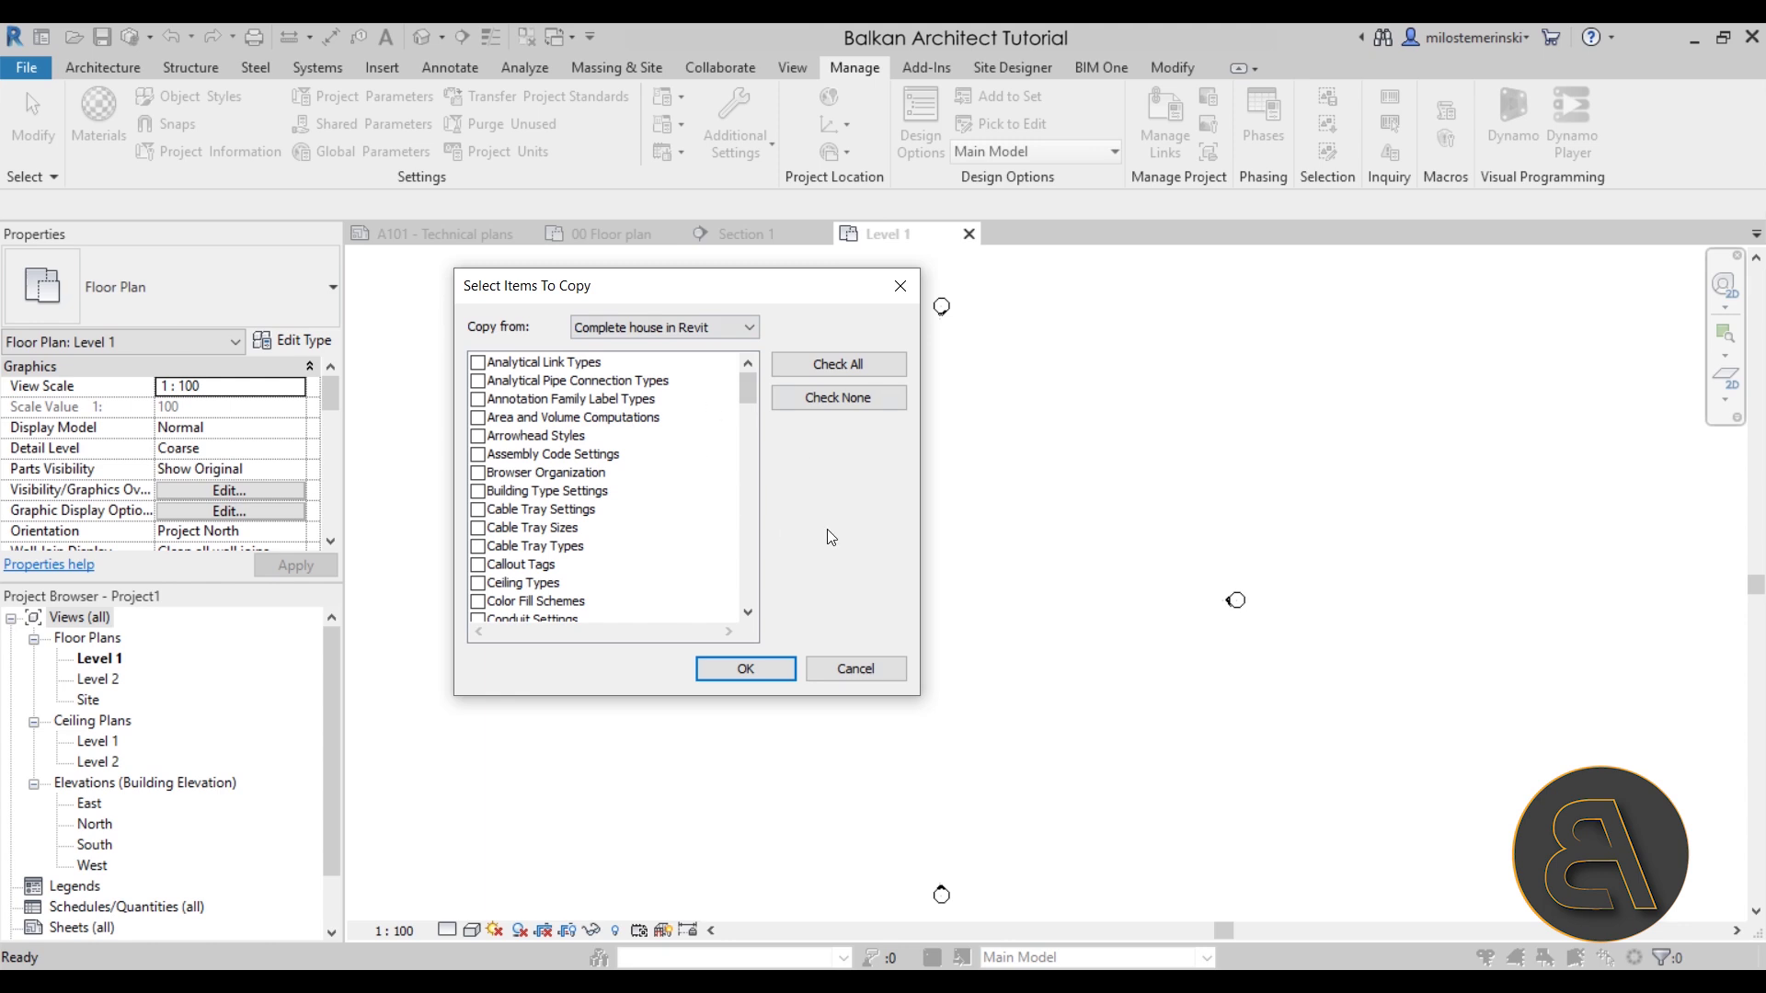
Transfer the selected wall, roof, floor and dimension types, overwriting the duplicate types.
scroll(610, 480, down, 3)
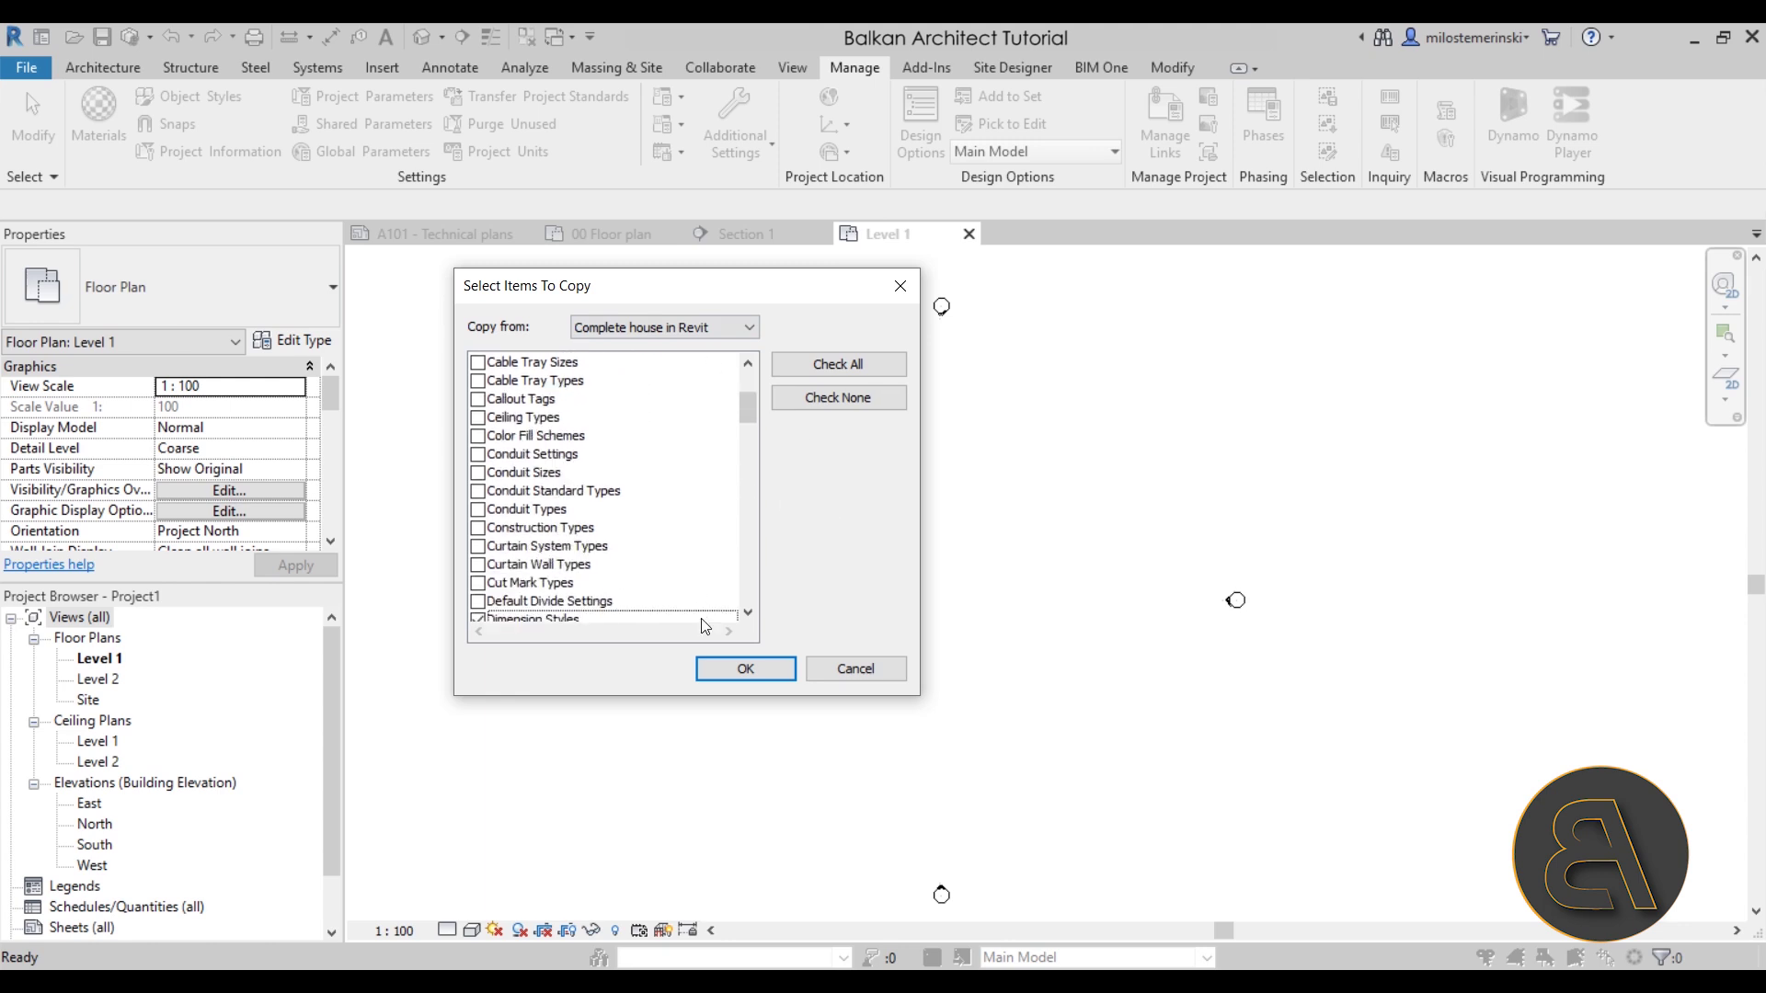
click(722, 681)
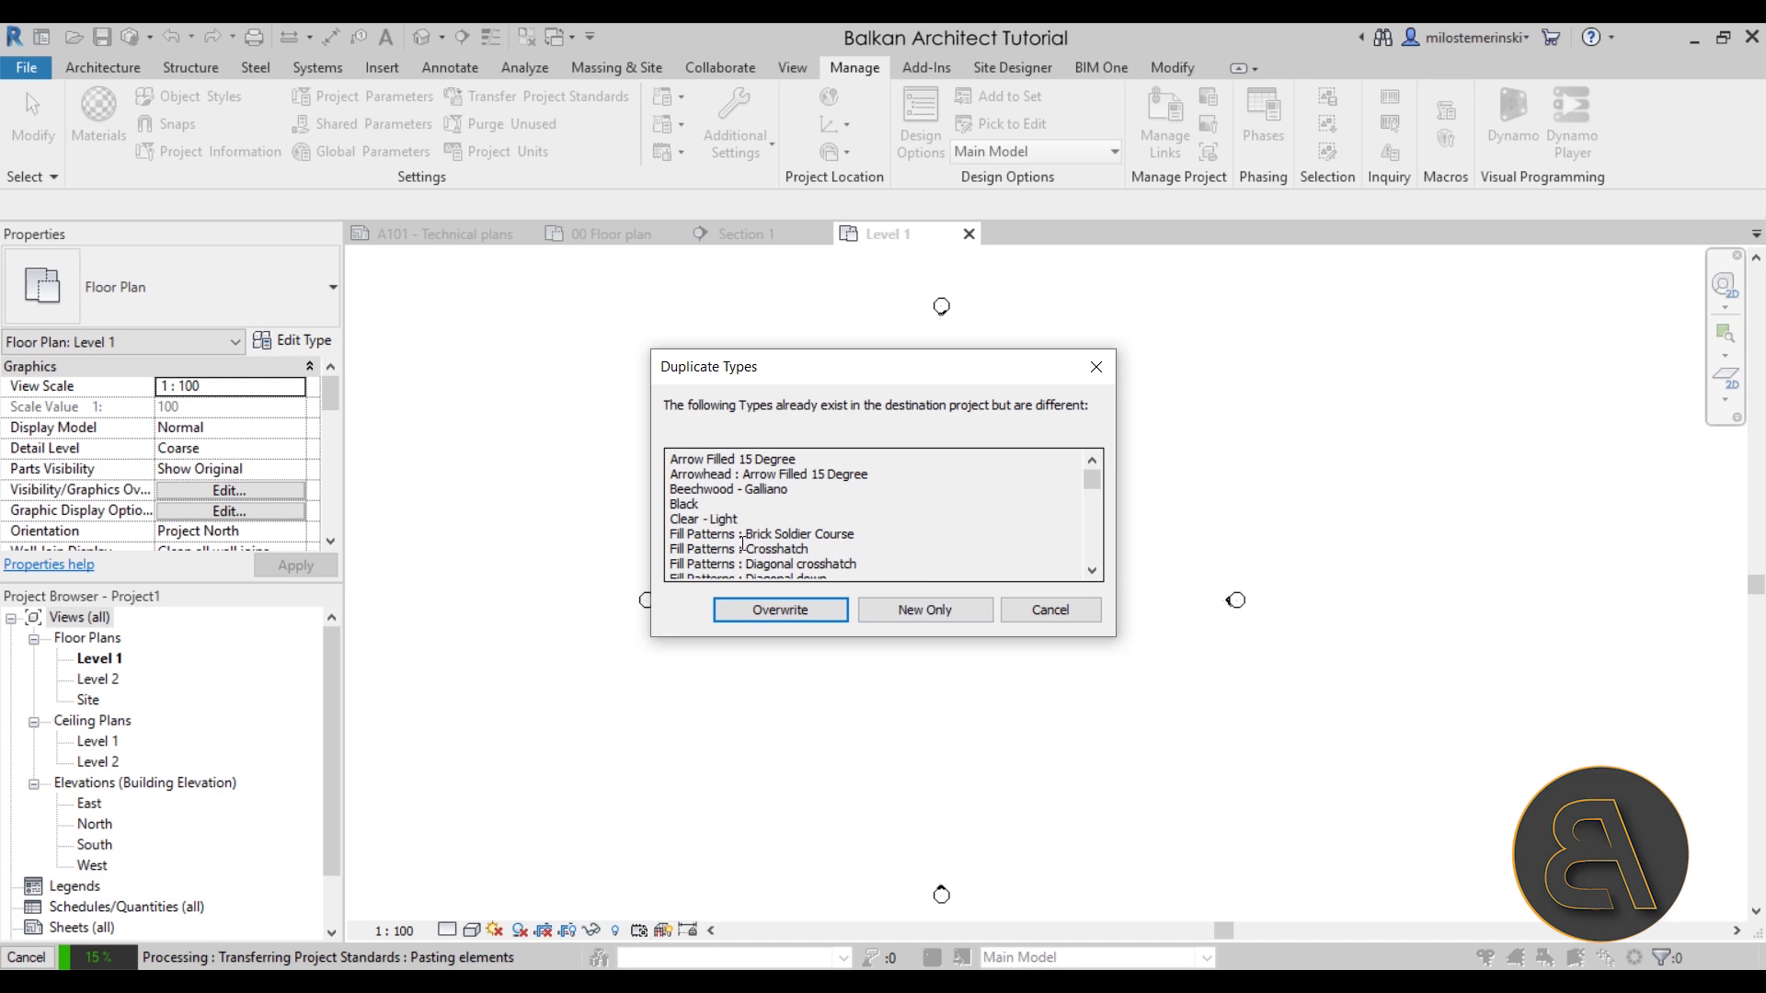
scroll(888, 512, down, 12)
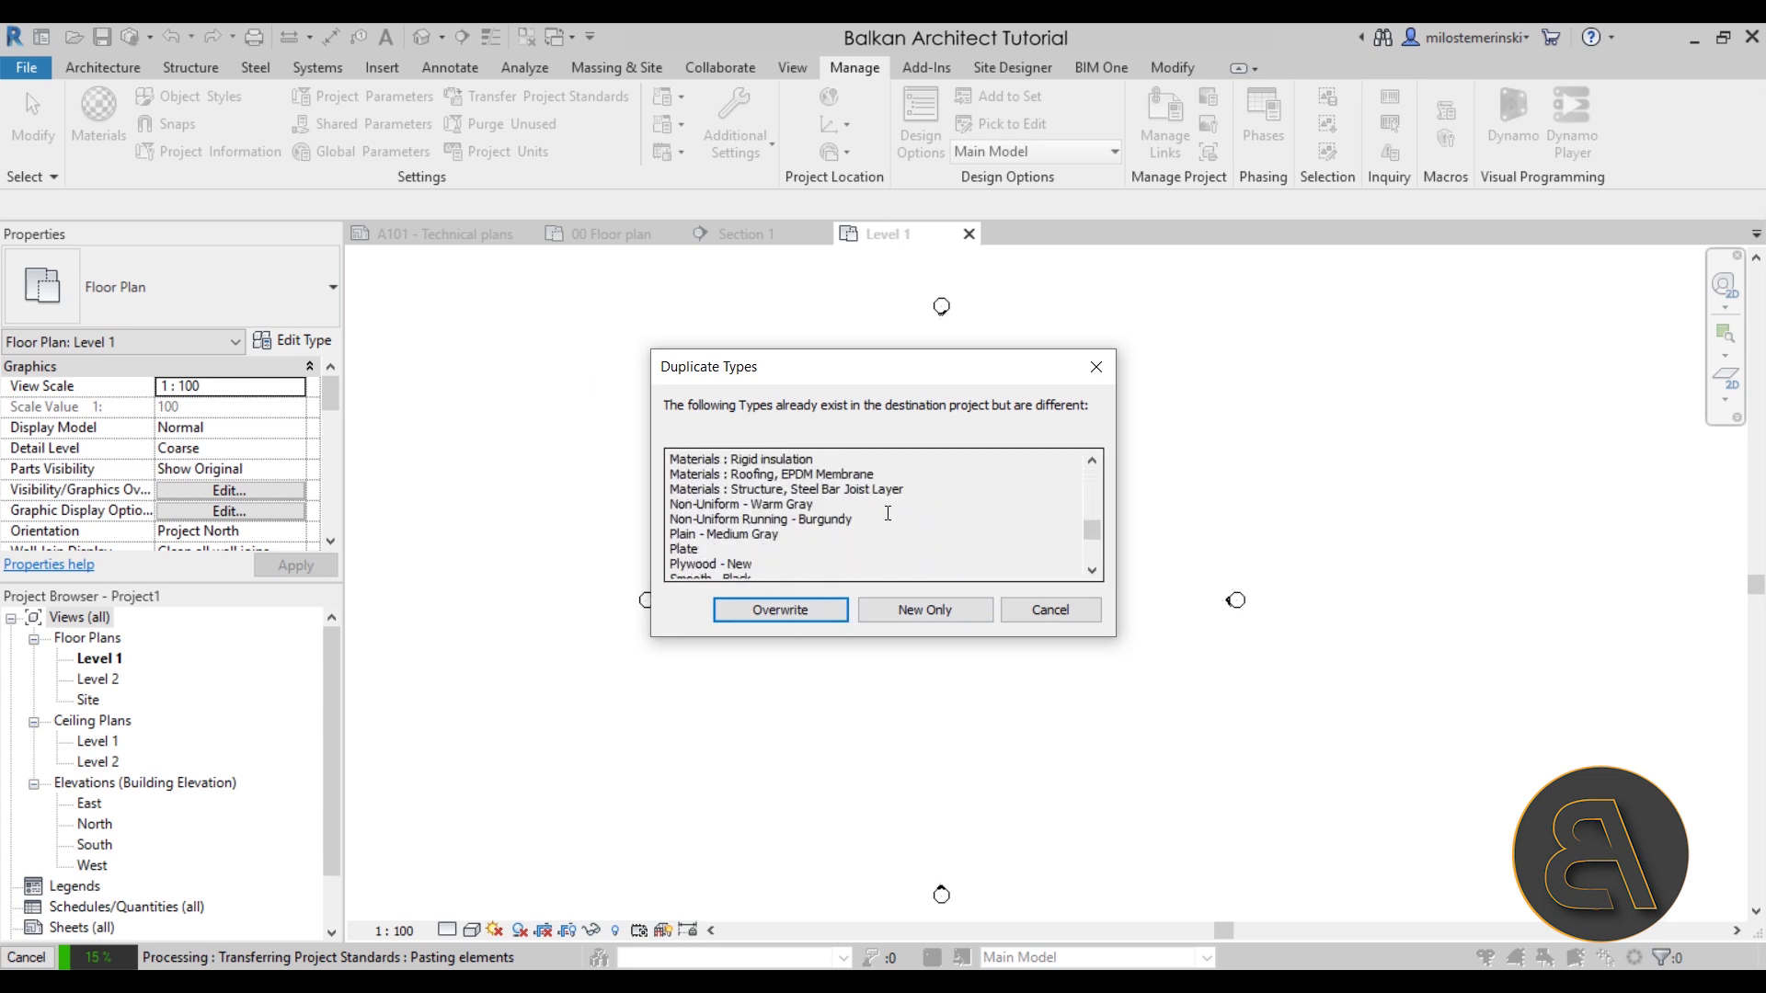
scroll(888, 512, down, 4)
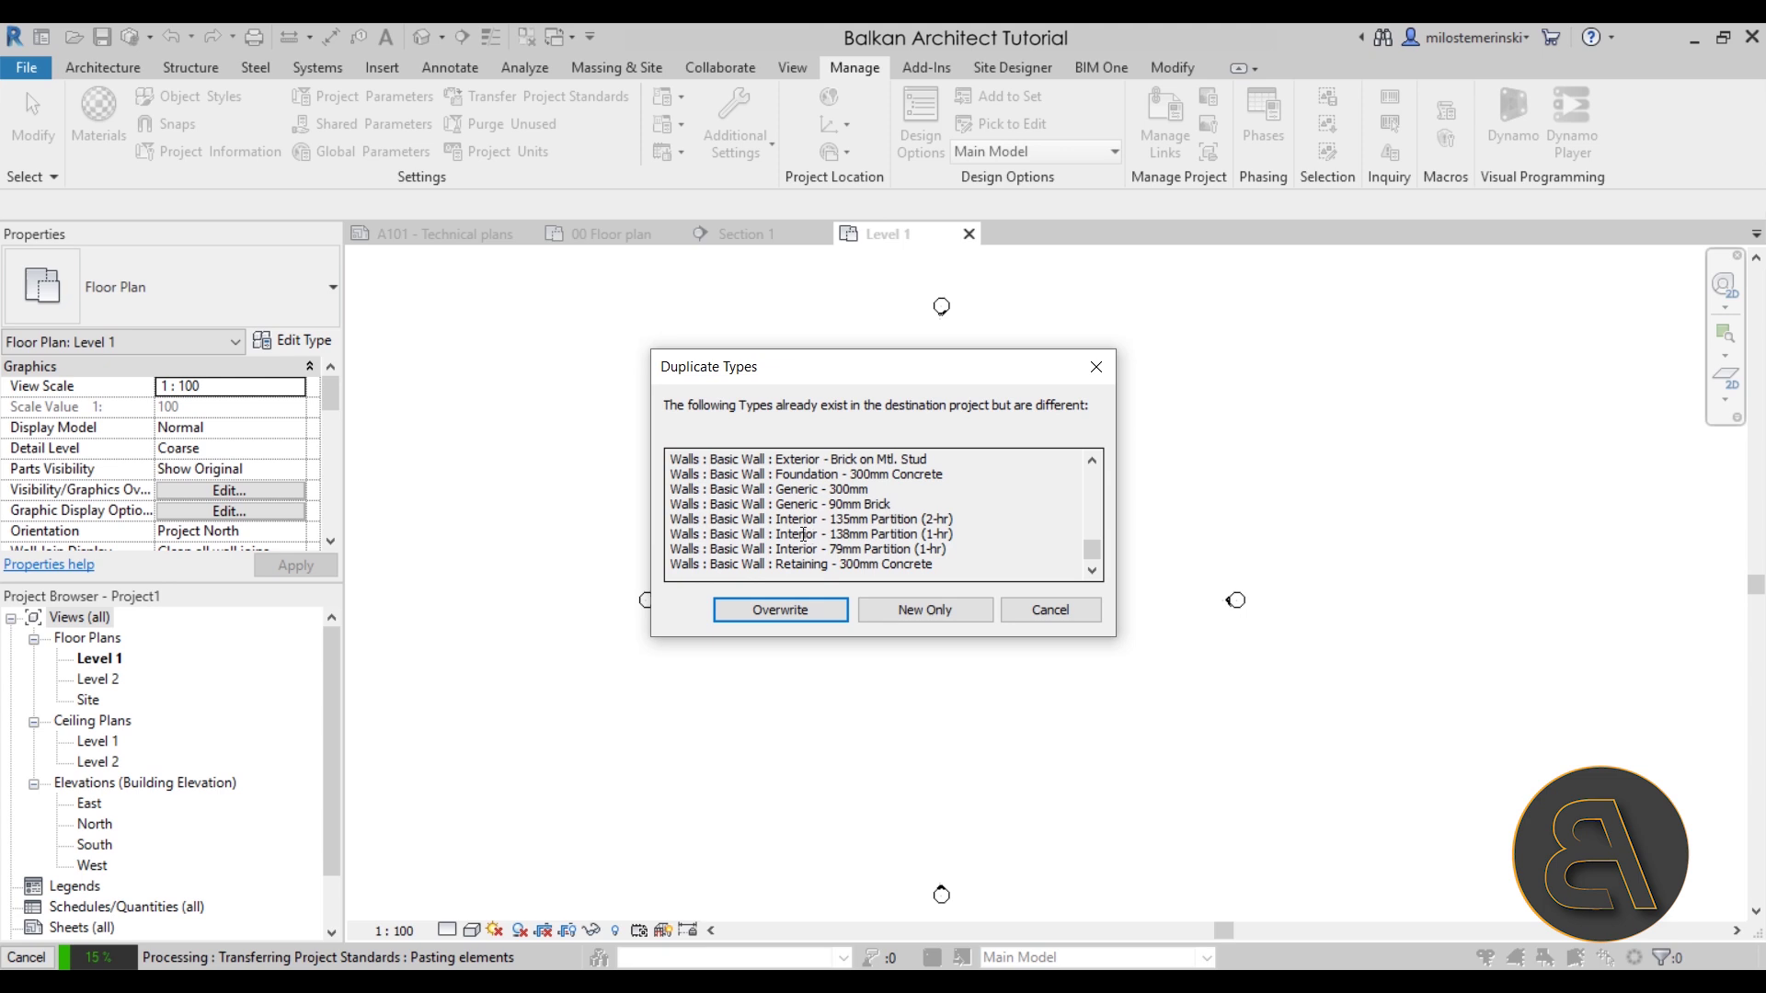
scroll(807, 543, up, 1)
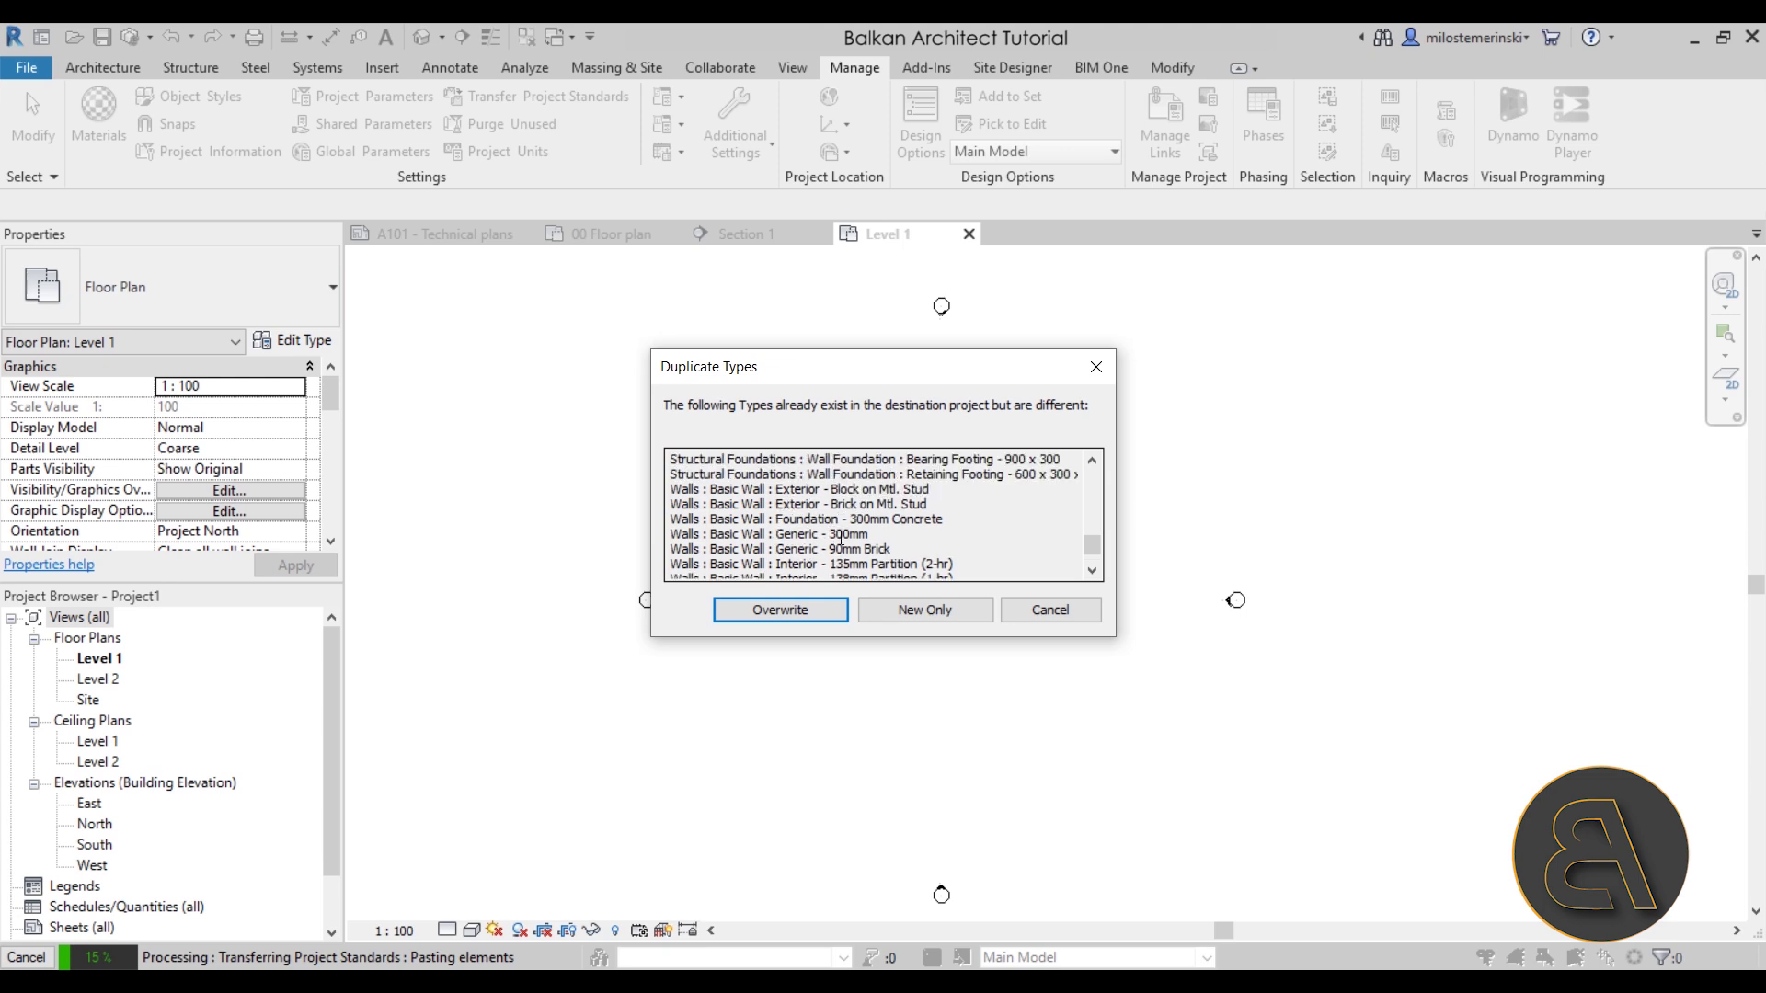
scroll(842, 538, down, 1)
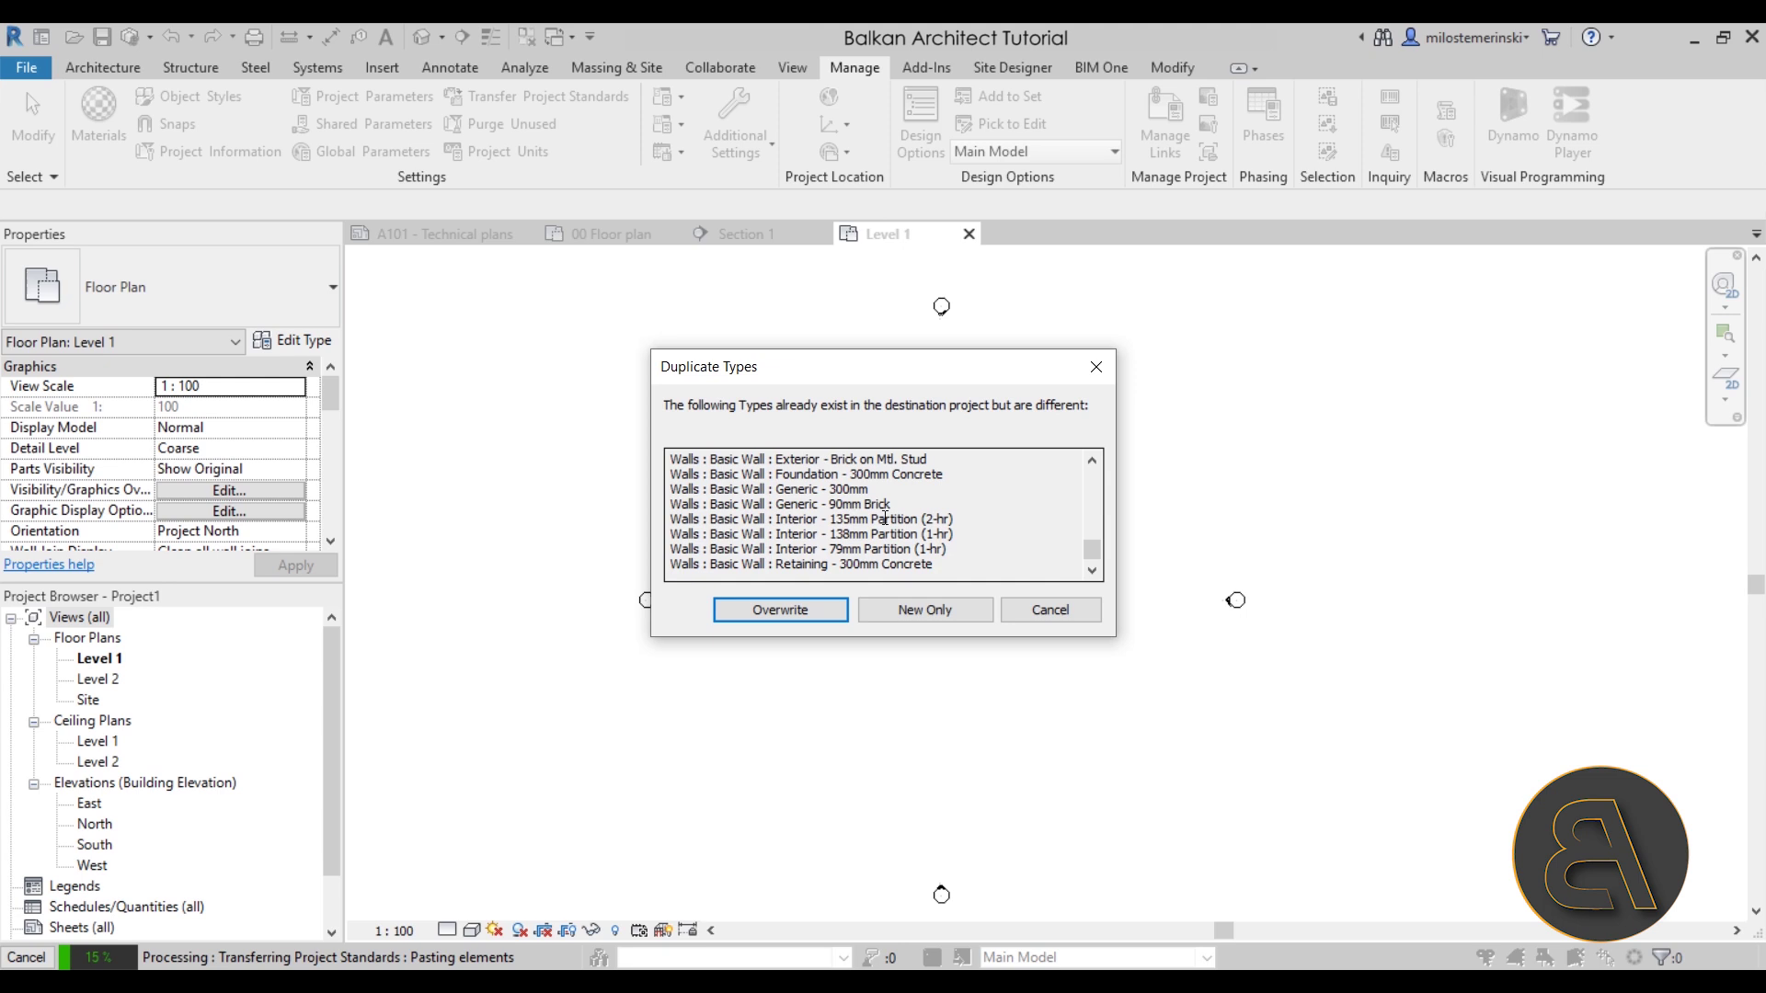
scroll(846, 531, up, 3)
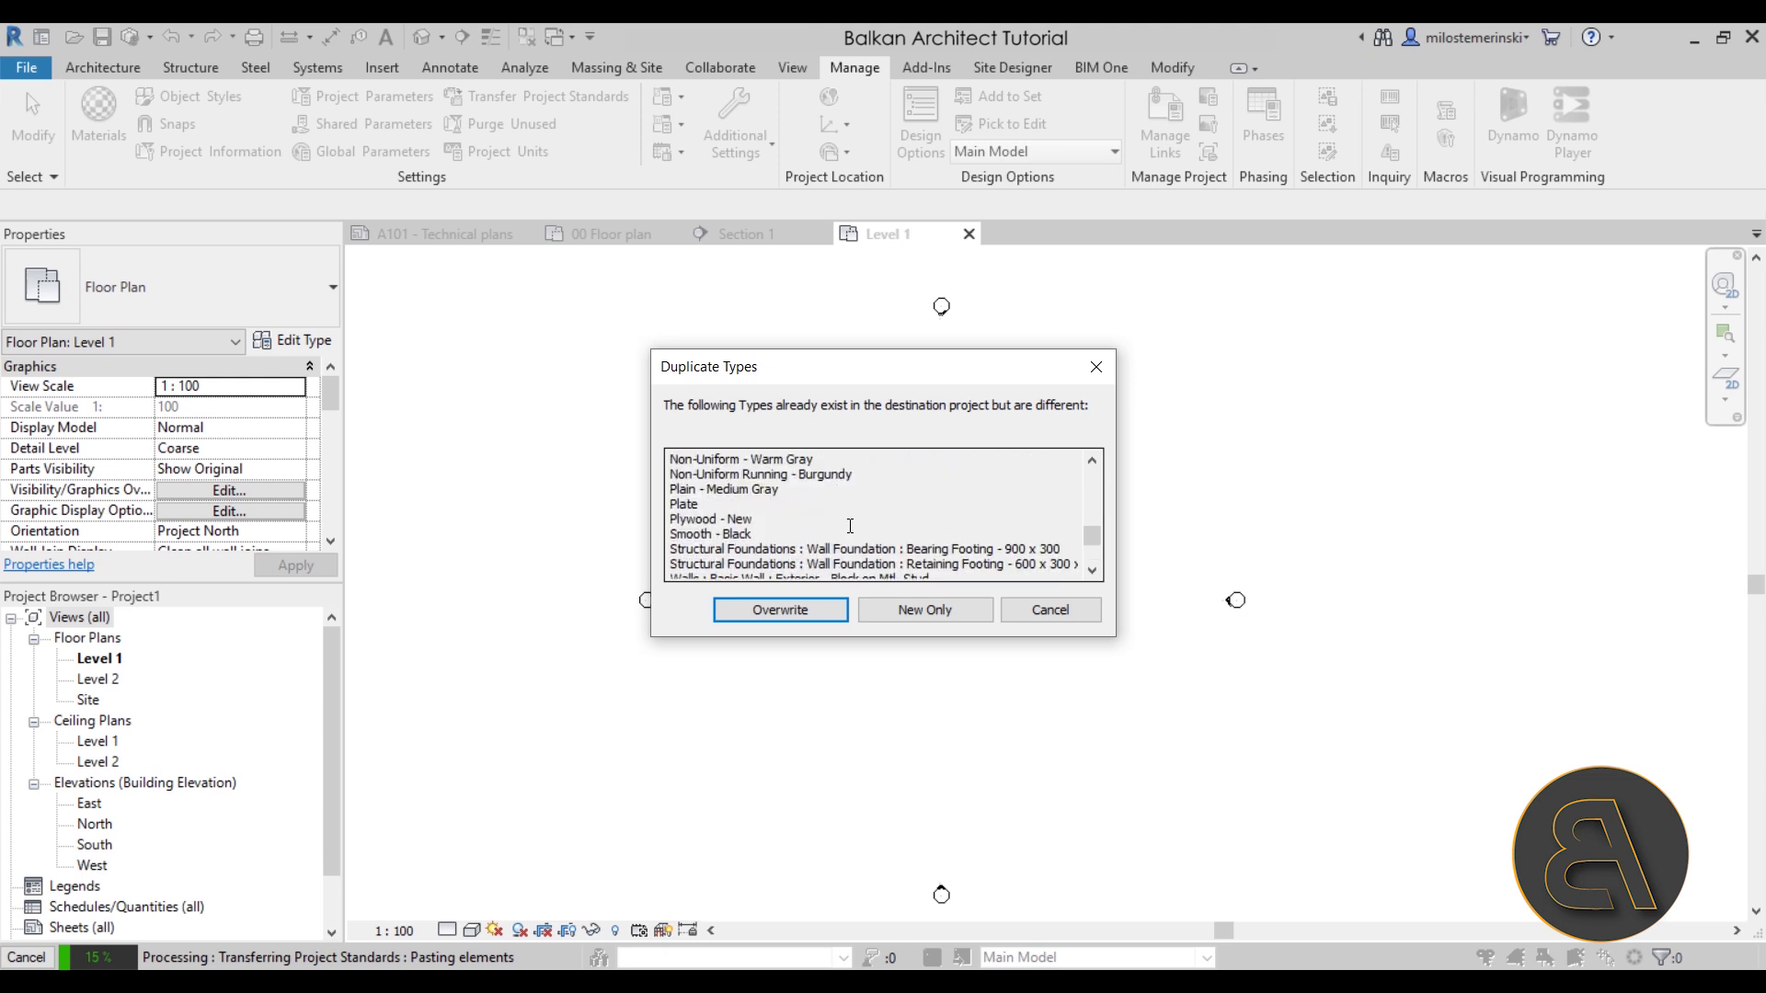
click(762, 623)
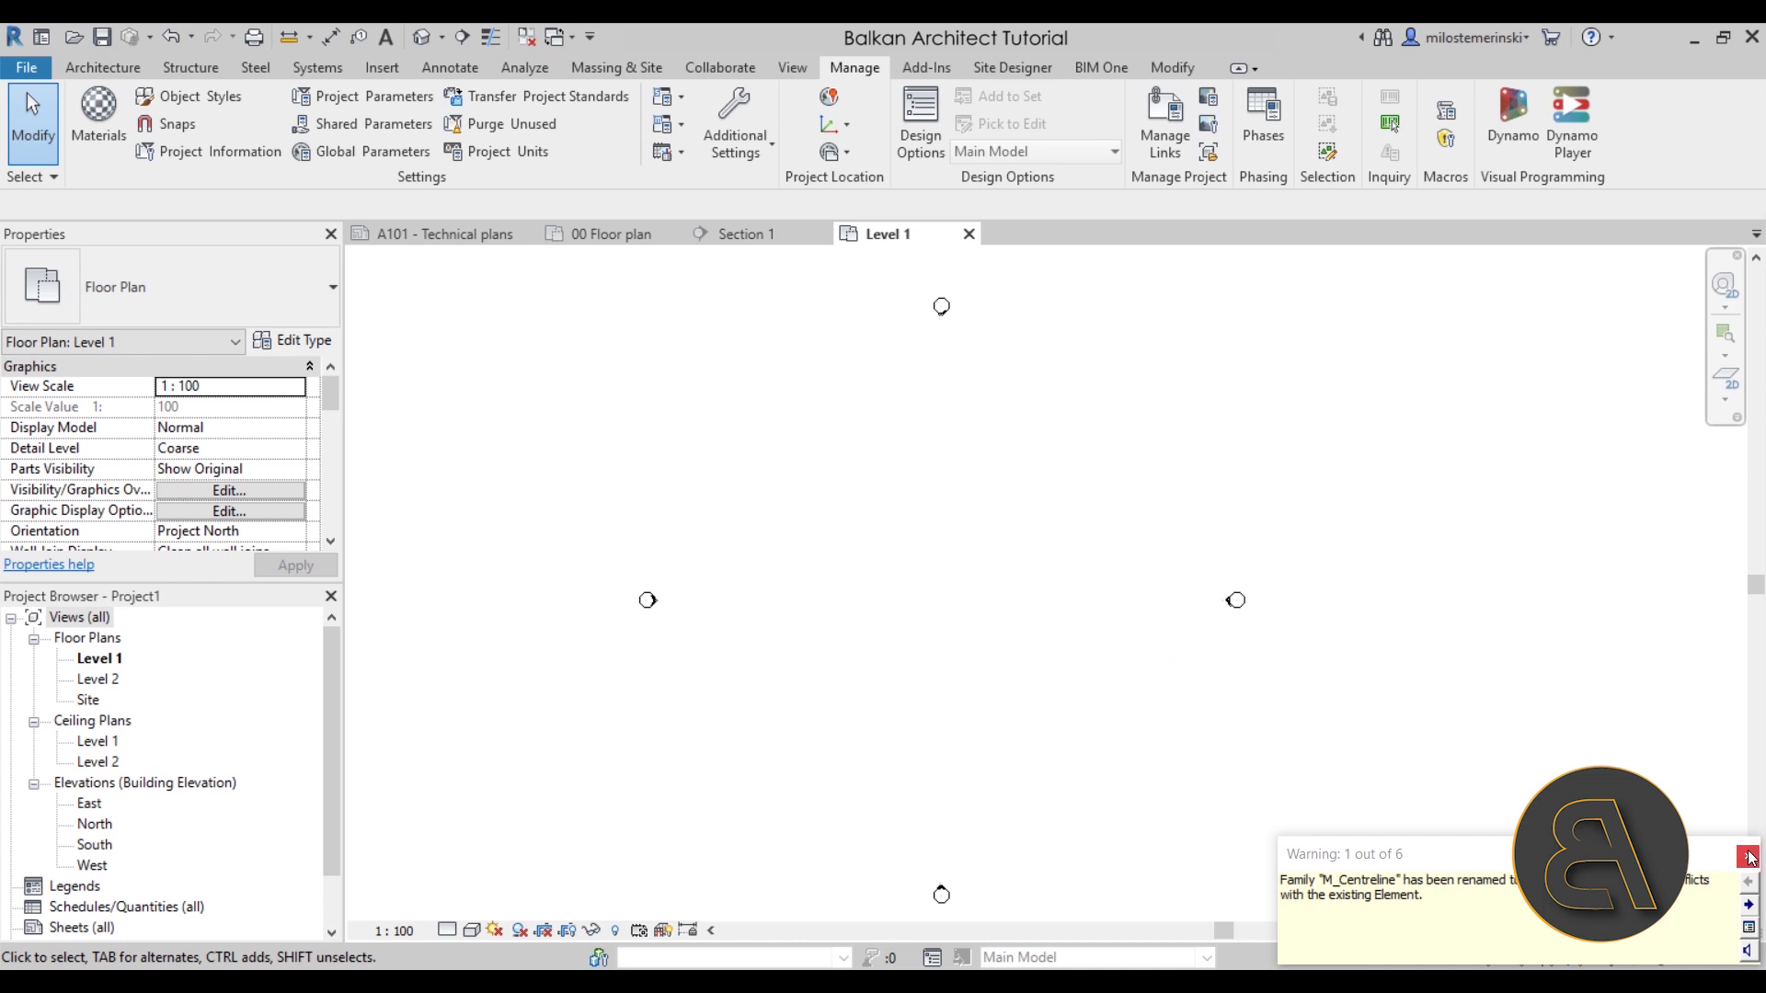
Dismiss the renamed-family warning and start placing a wall on Level 1.
click(929, 637)
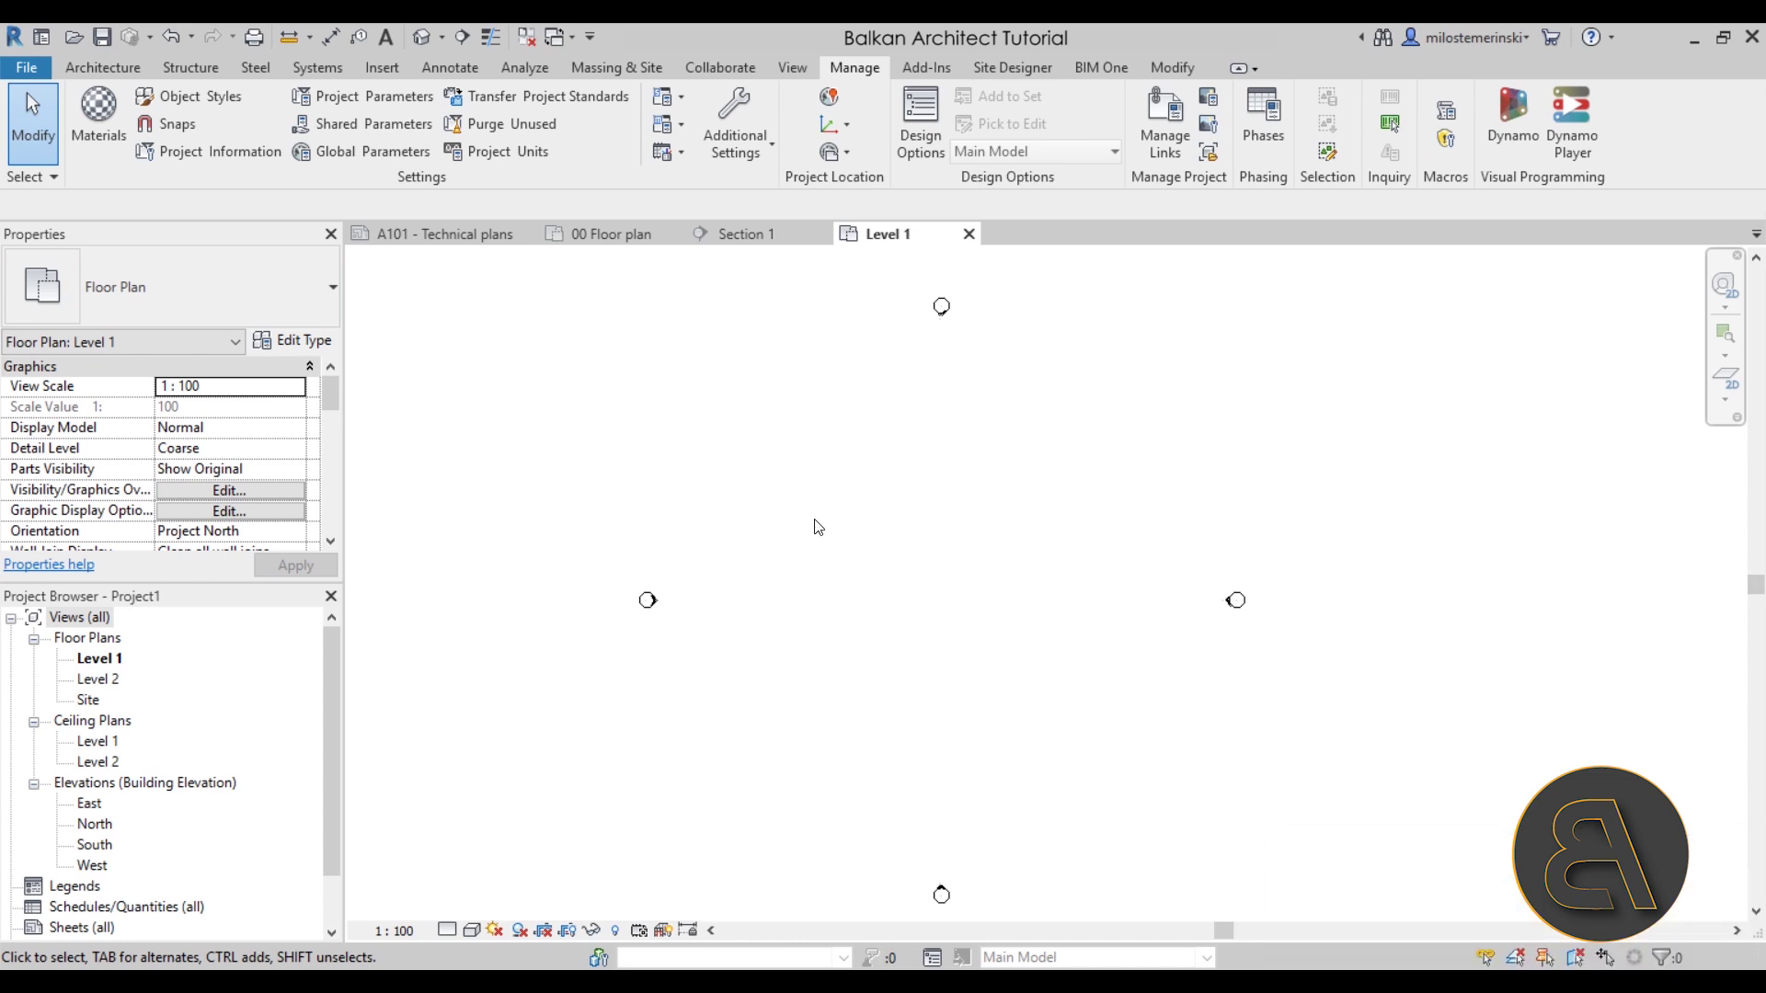
click(142, 78)
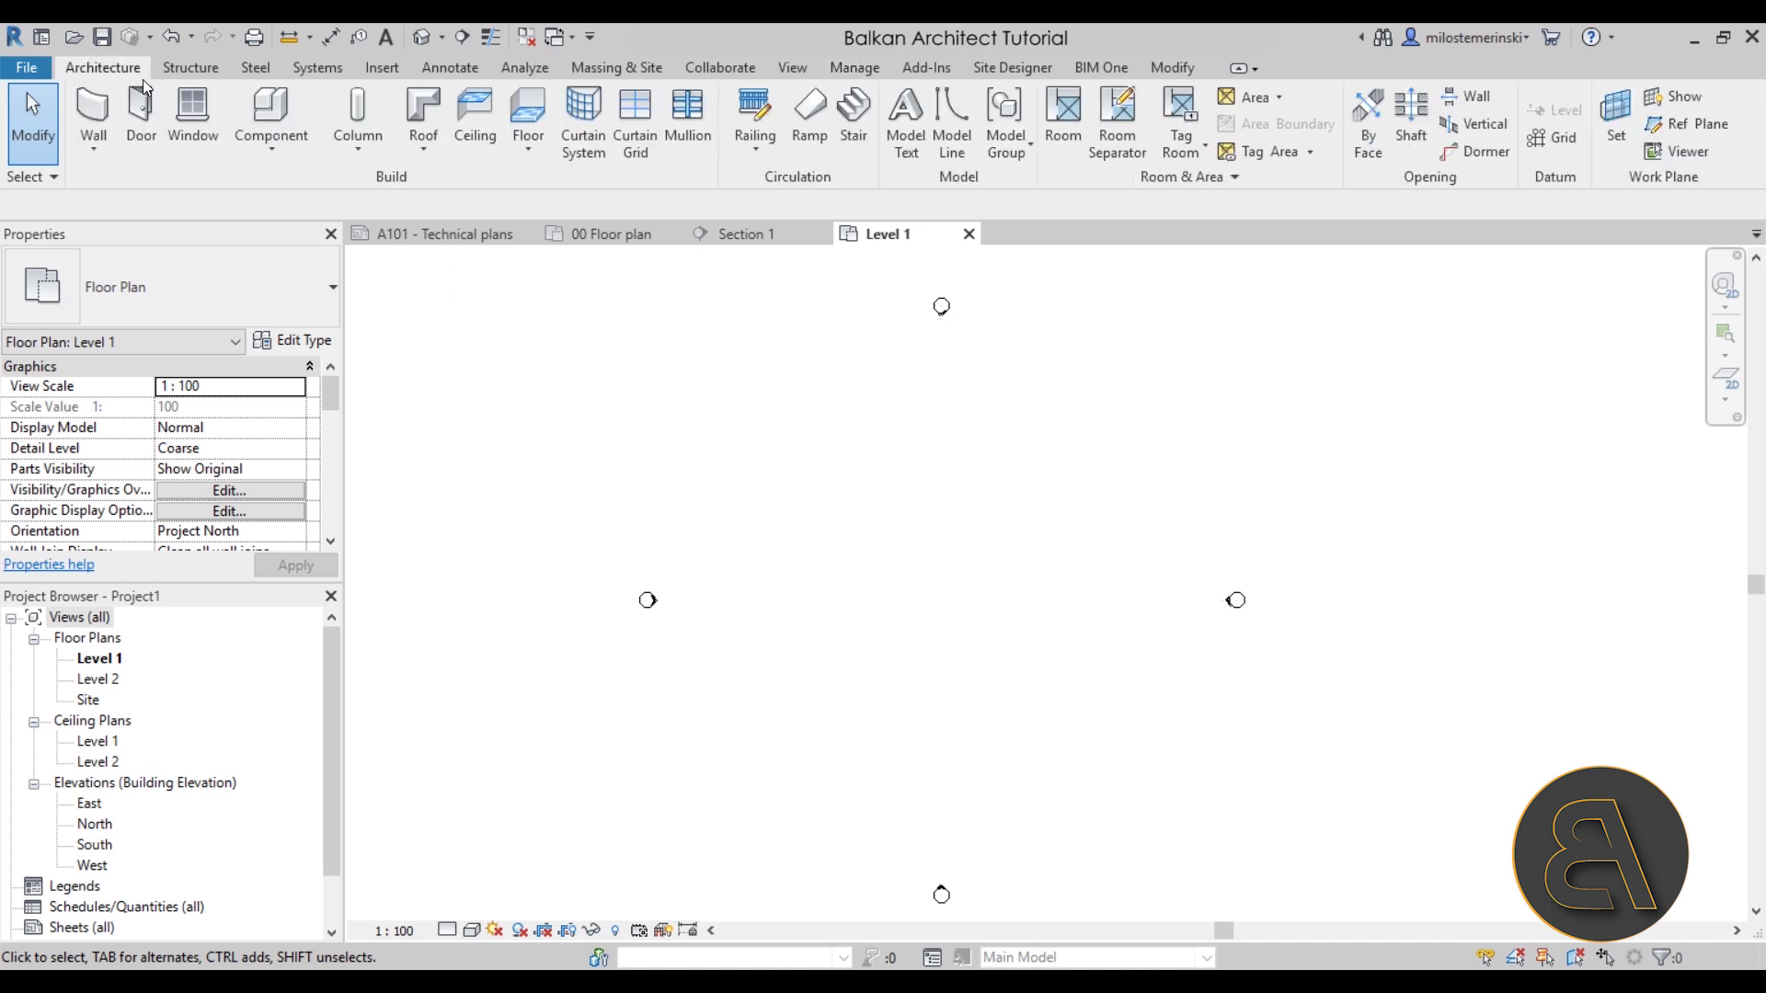
click(92, 116)
Browse the wall Type Selector to confirm Interior Wall 14 and CW 102-85-215p are listed.
click(244, 307)
scroll(215, 462, down, 1)
scroll(215, 462, down, 1)
scroll(220, 479, down, 5)
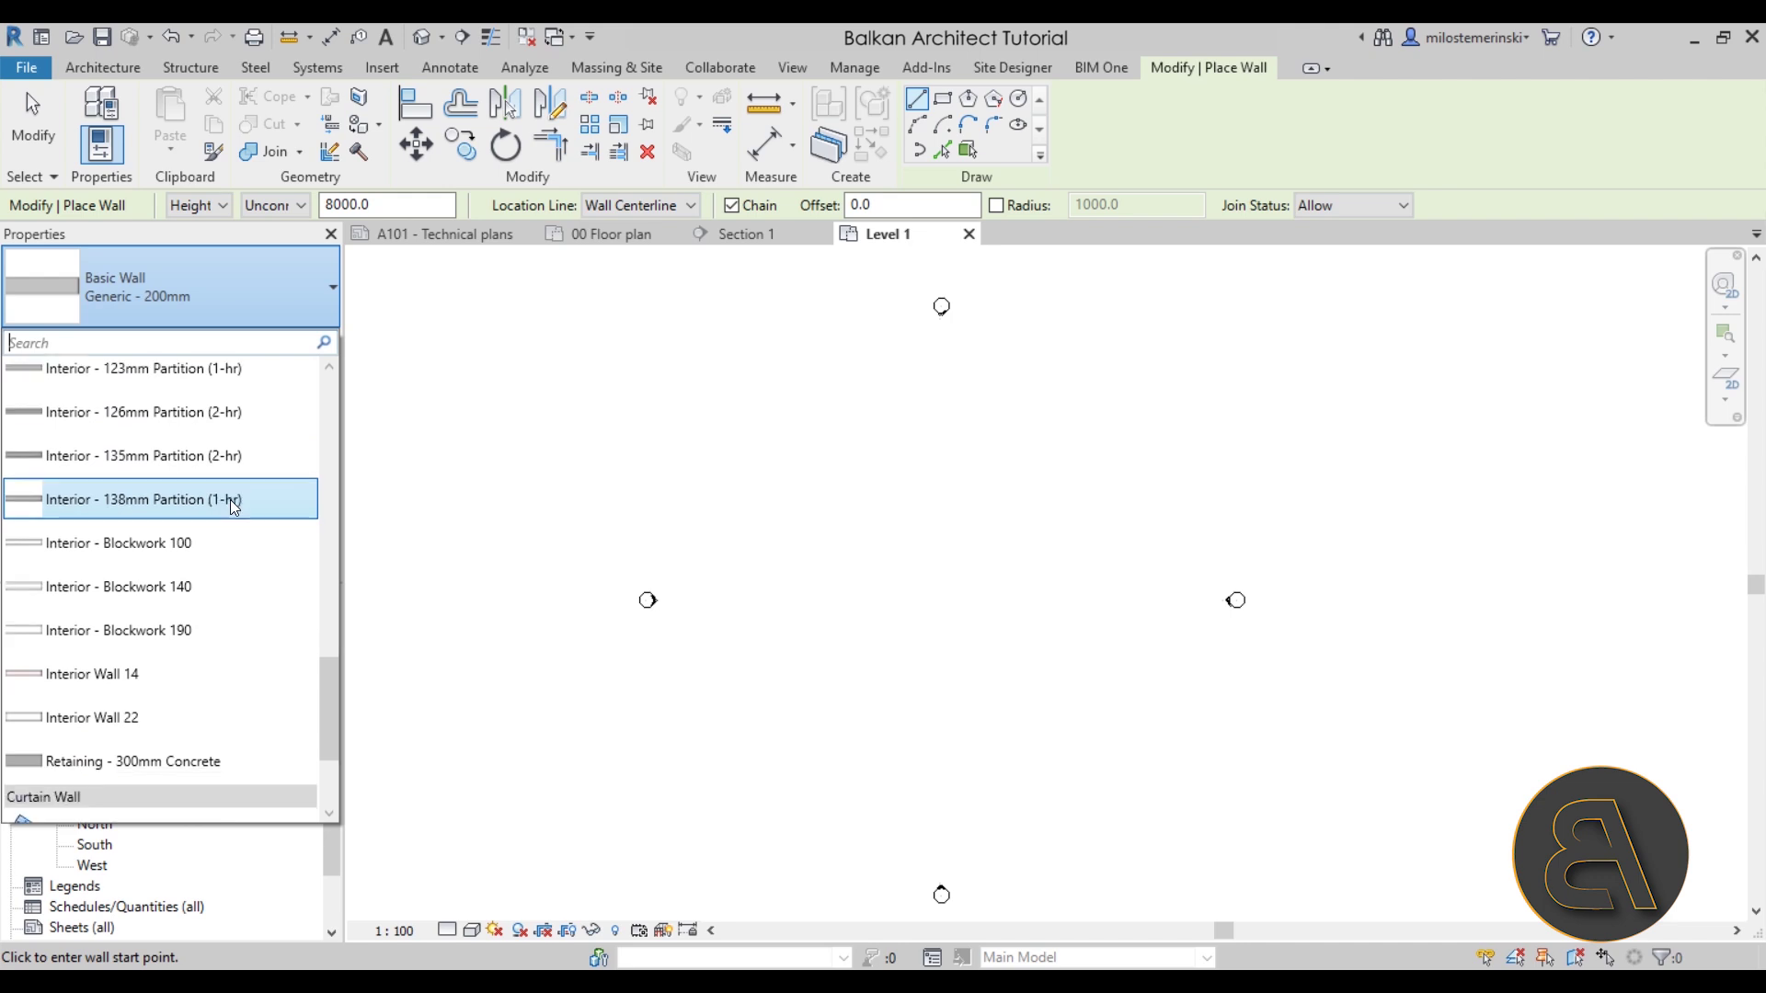
scroll(230, 499, down, 1)
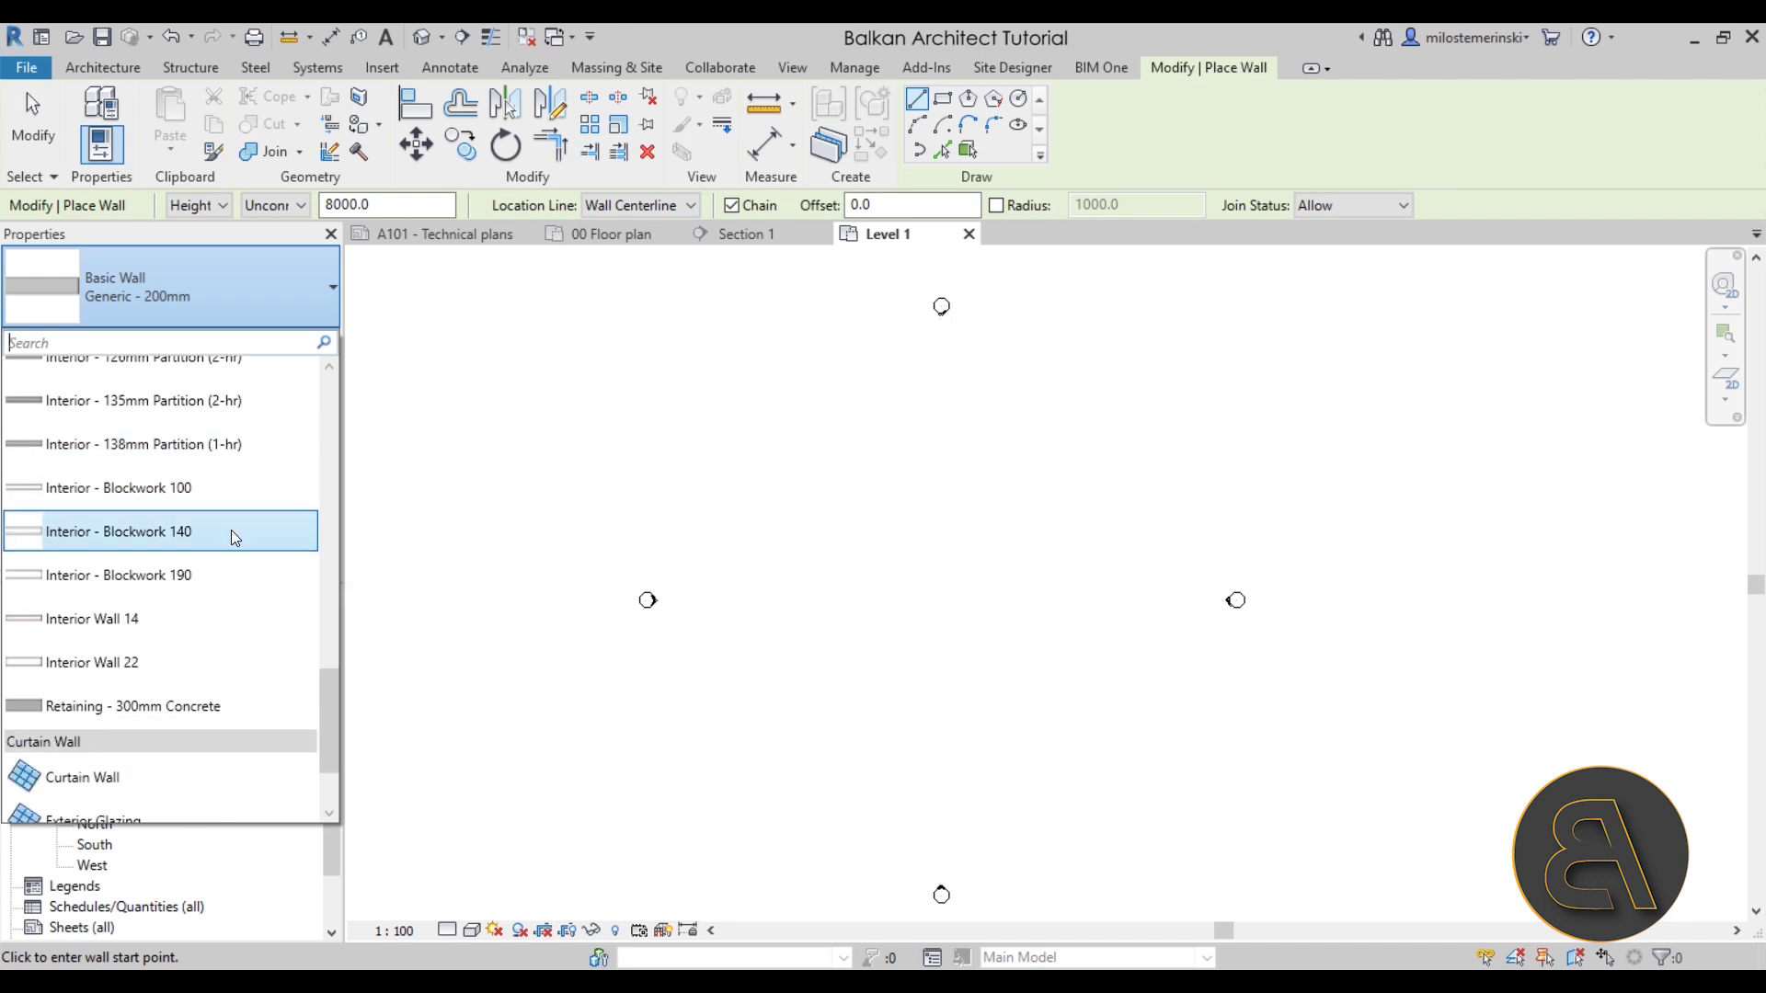
scroll(230, 530, up, 1)
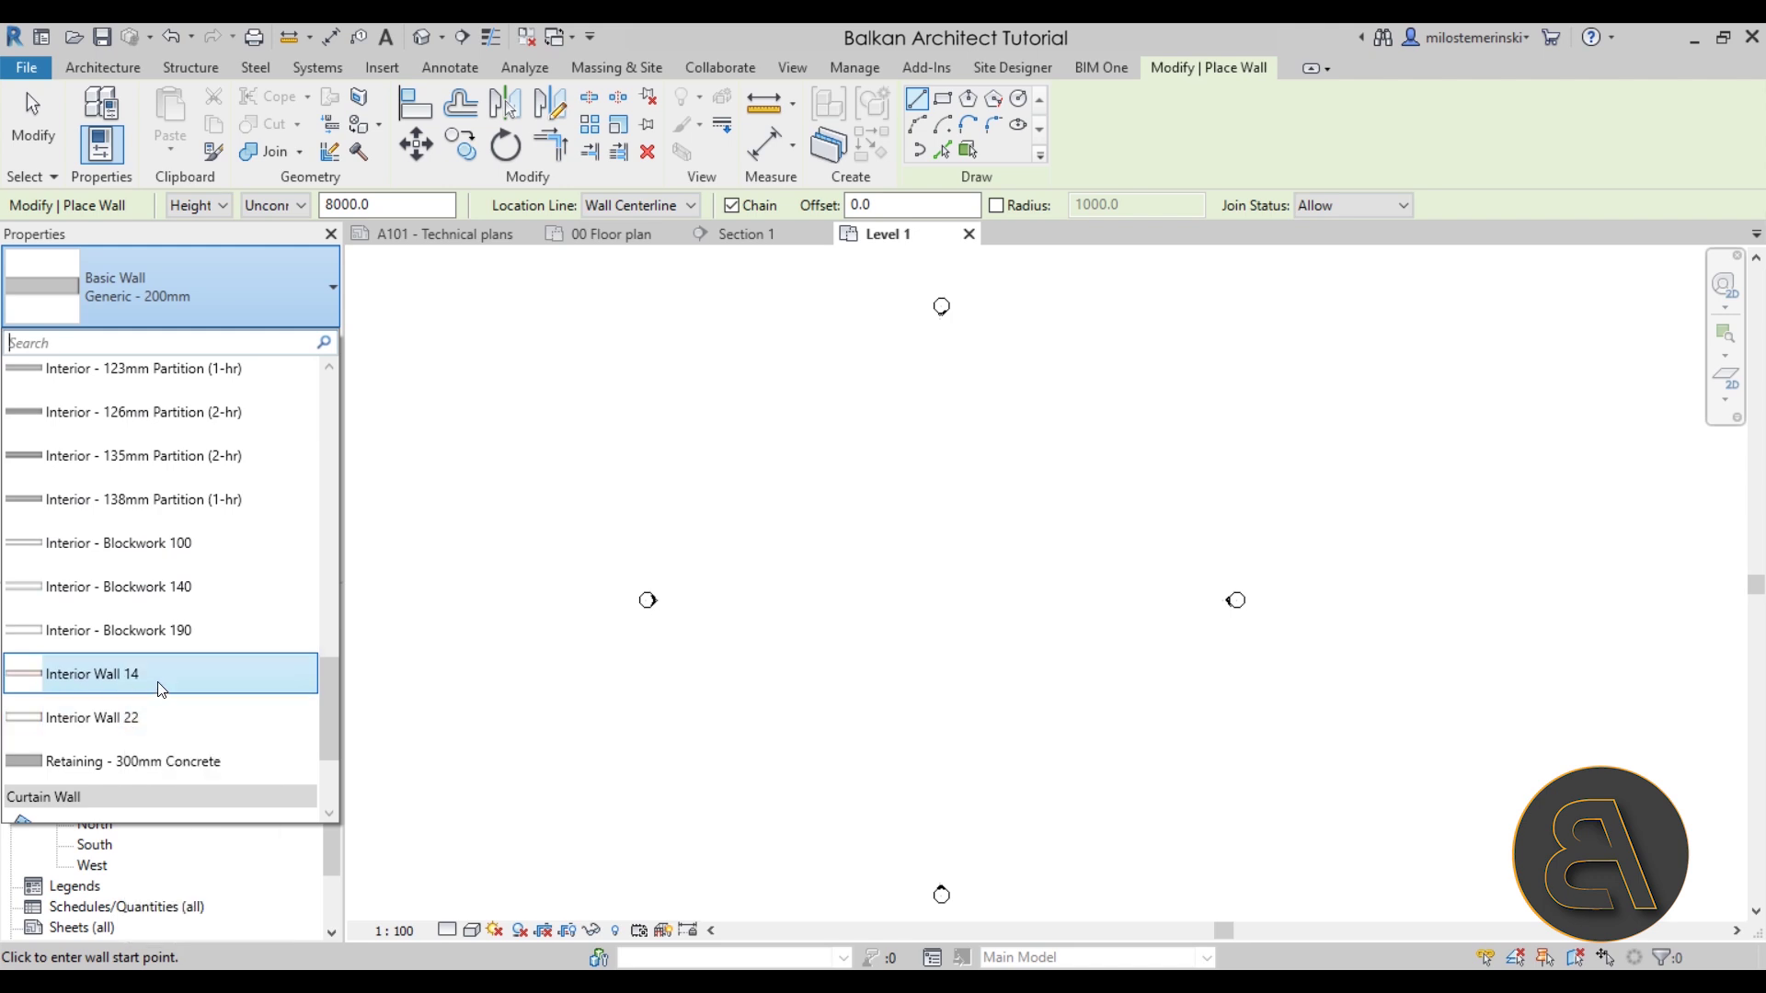
scroll(169, 649, up, 10)
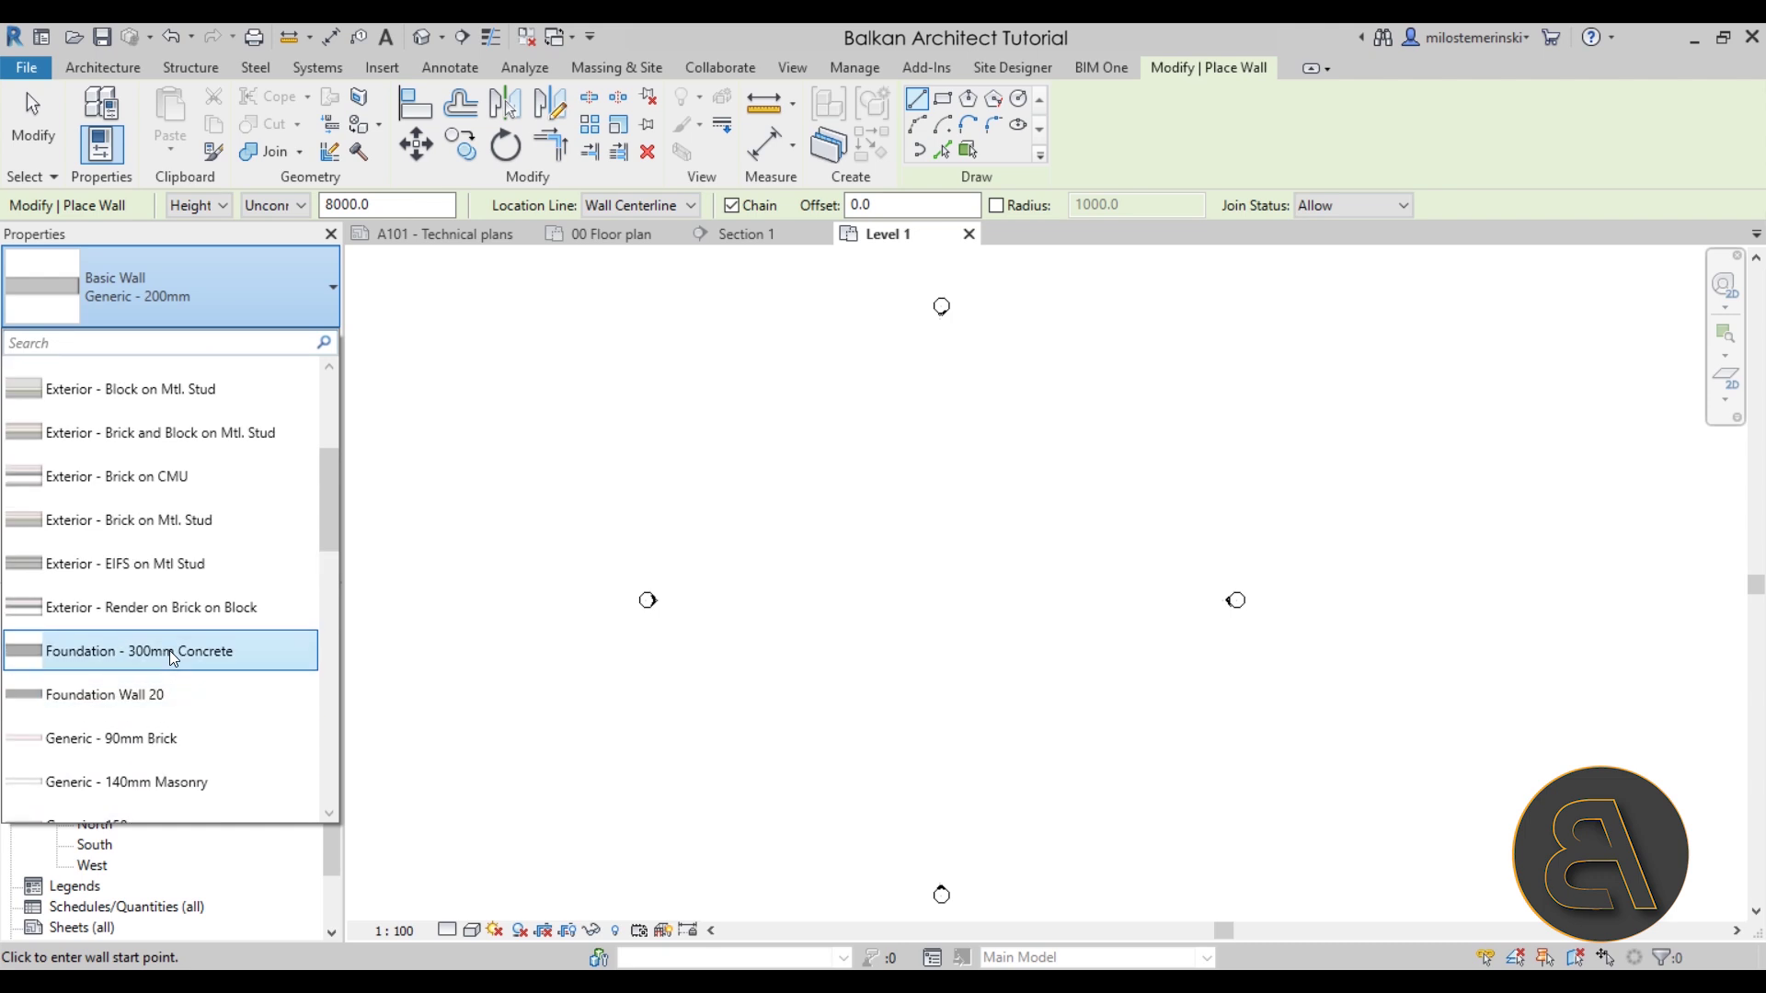
scroll(169, 649, up, 8)
scroll(195, 631, down, 3)
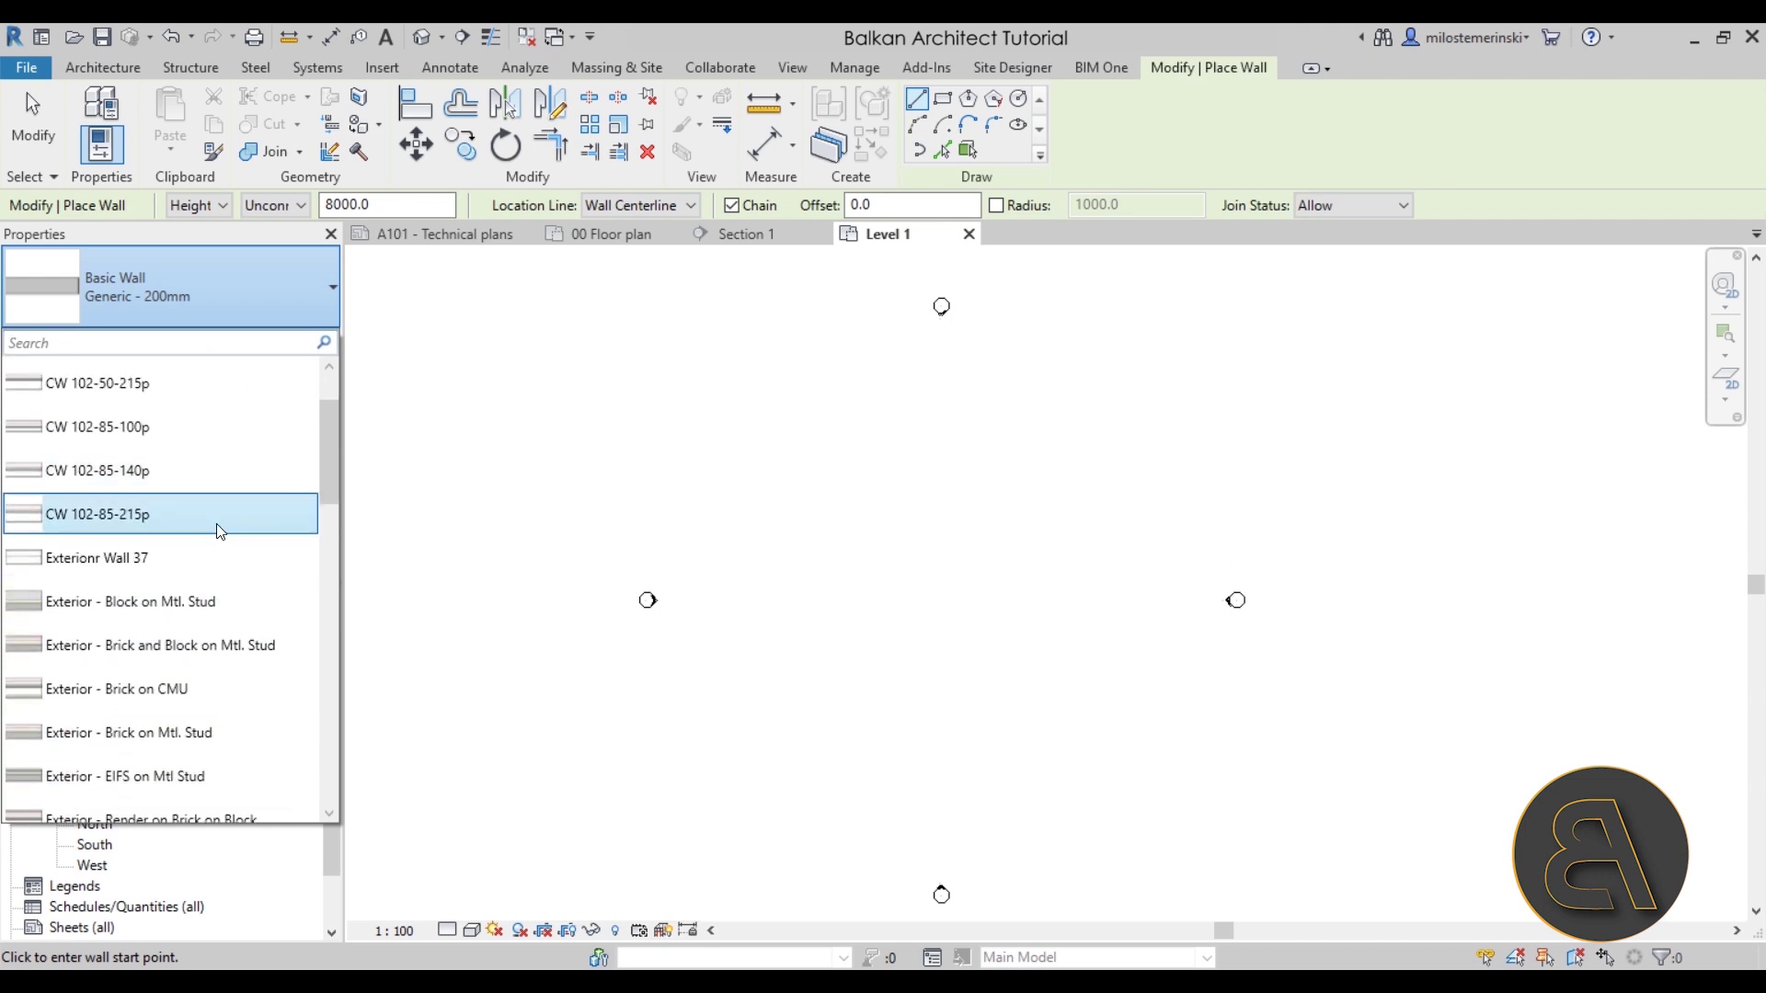
scroll(220, 532, down, 1)
scroll(218, 526, down, 6)
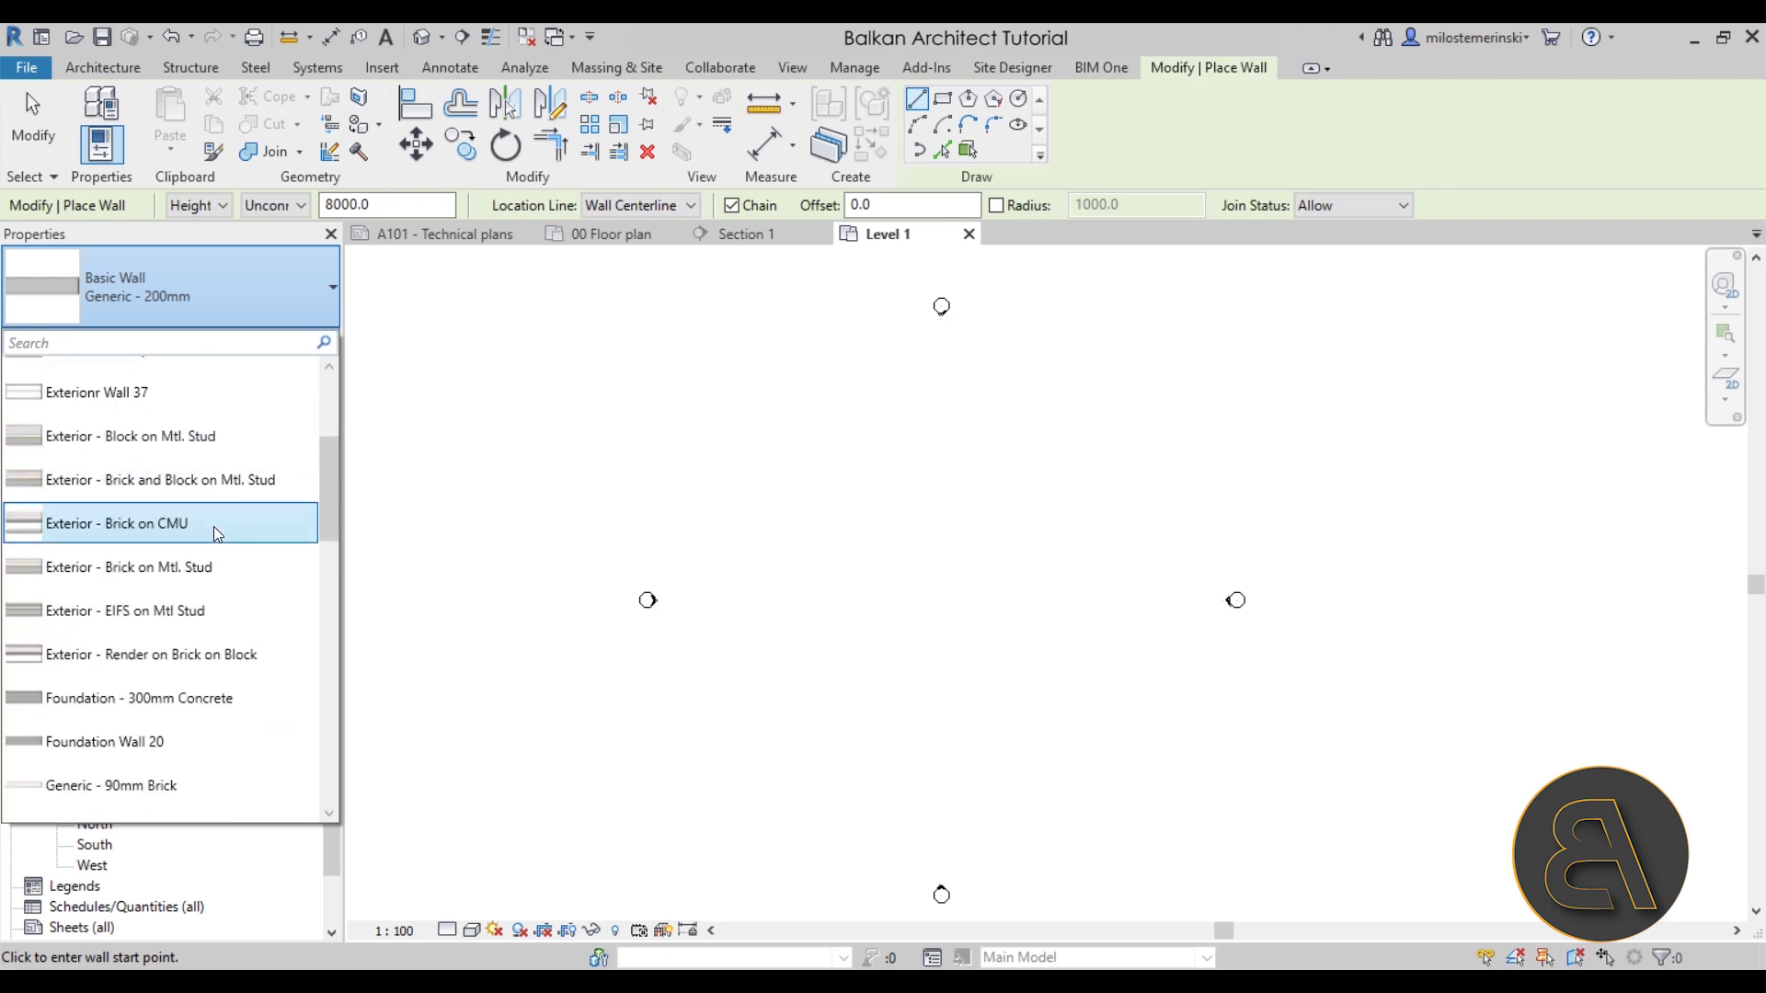
scroll(217, 533, down, 15)
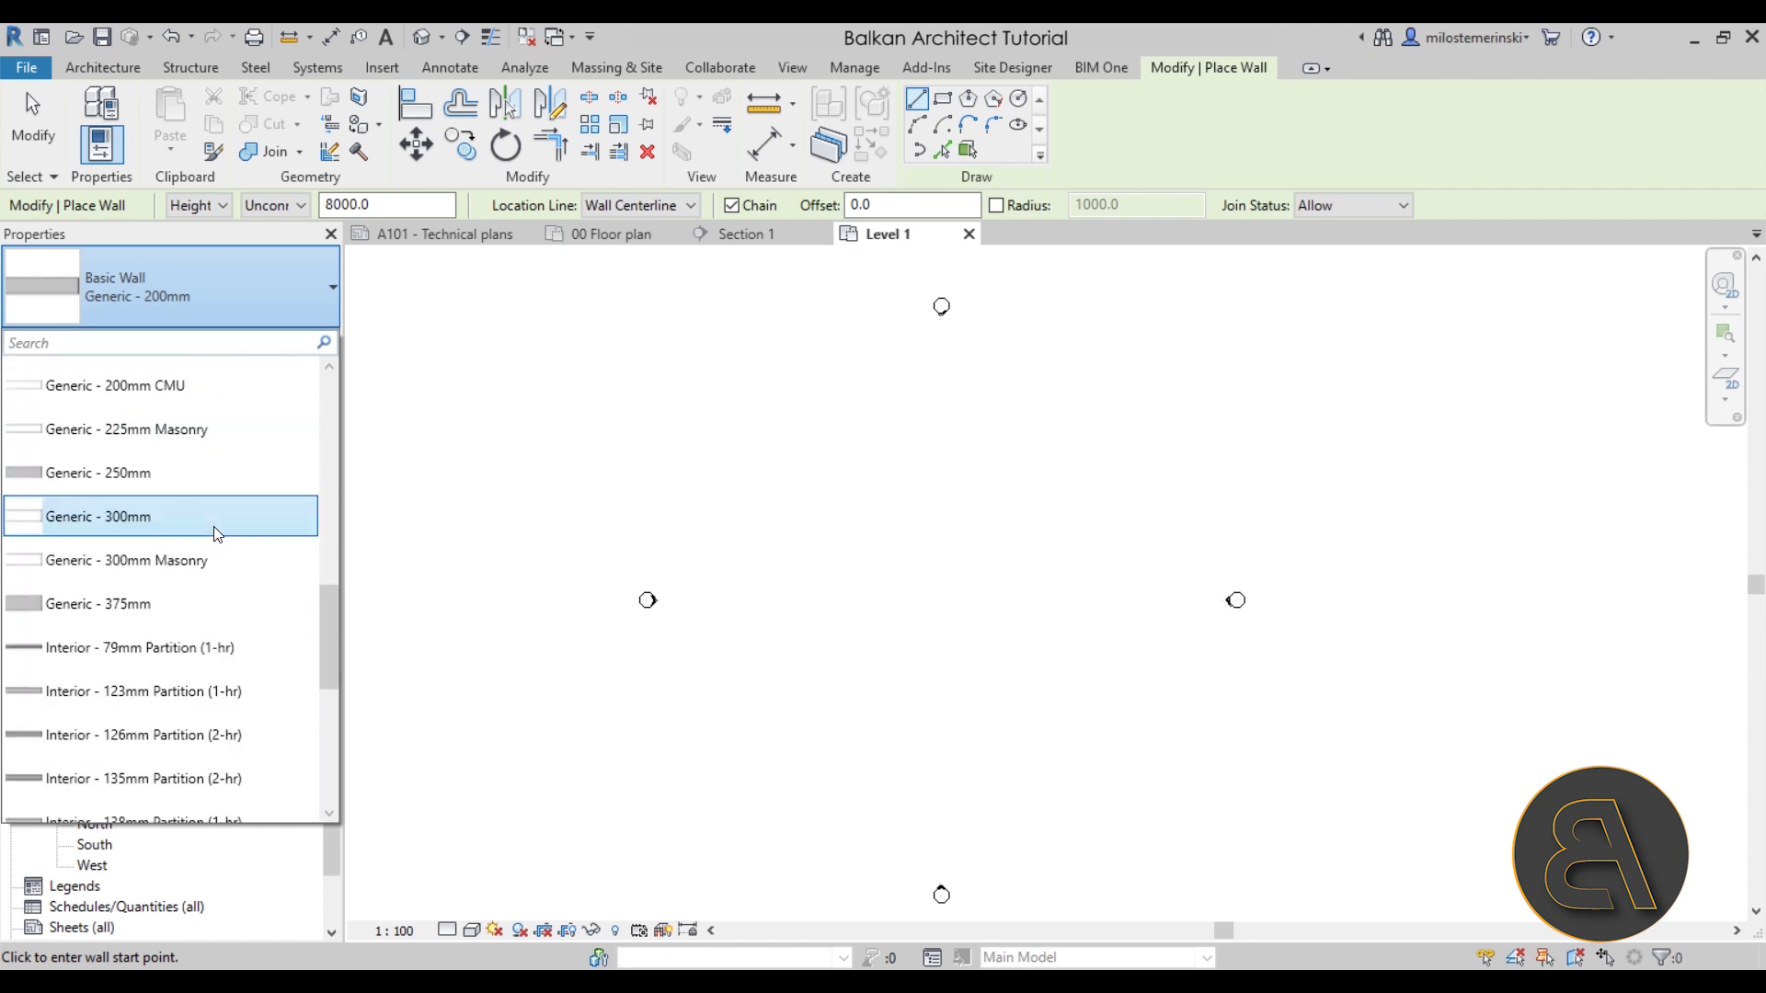
scroll(213, 528, down, 7)
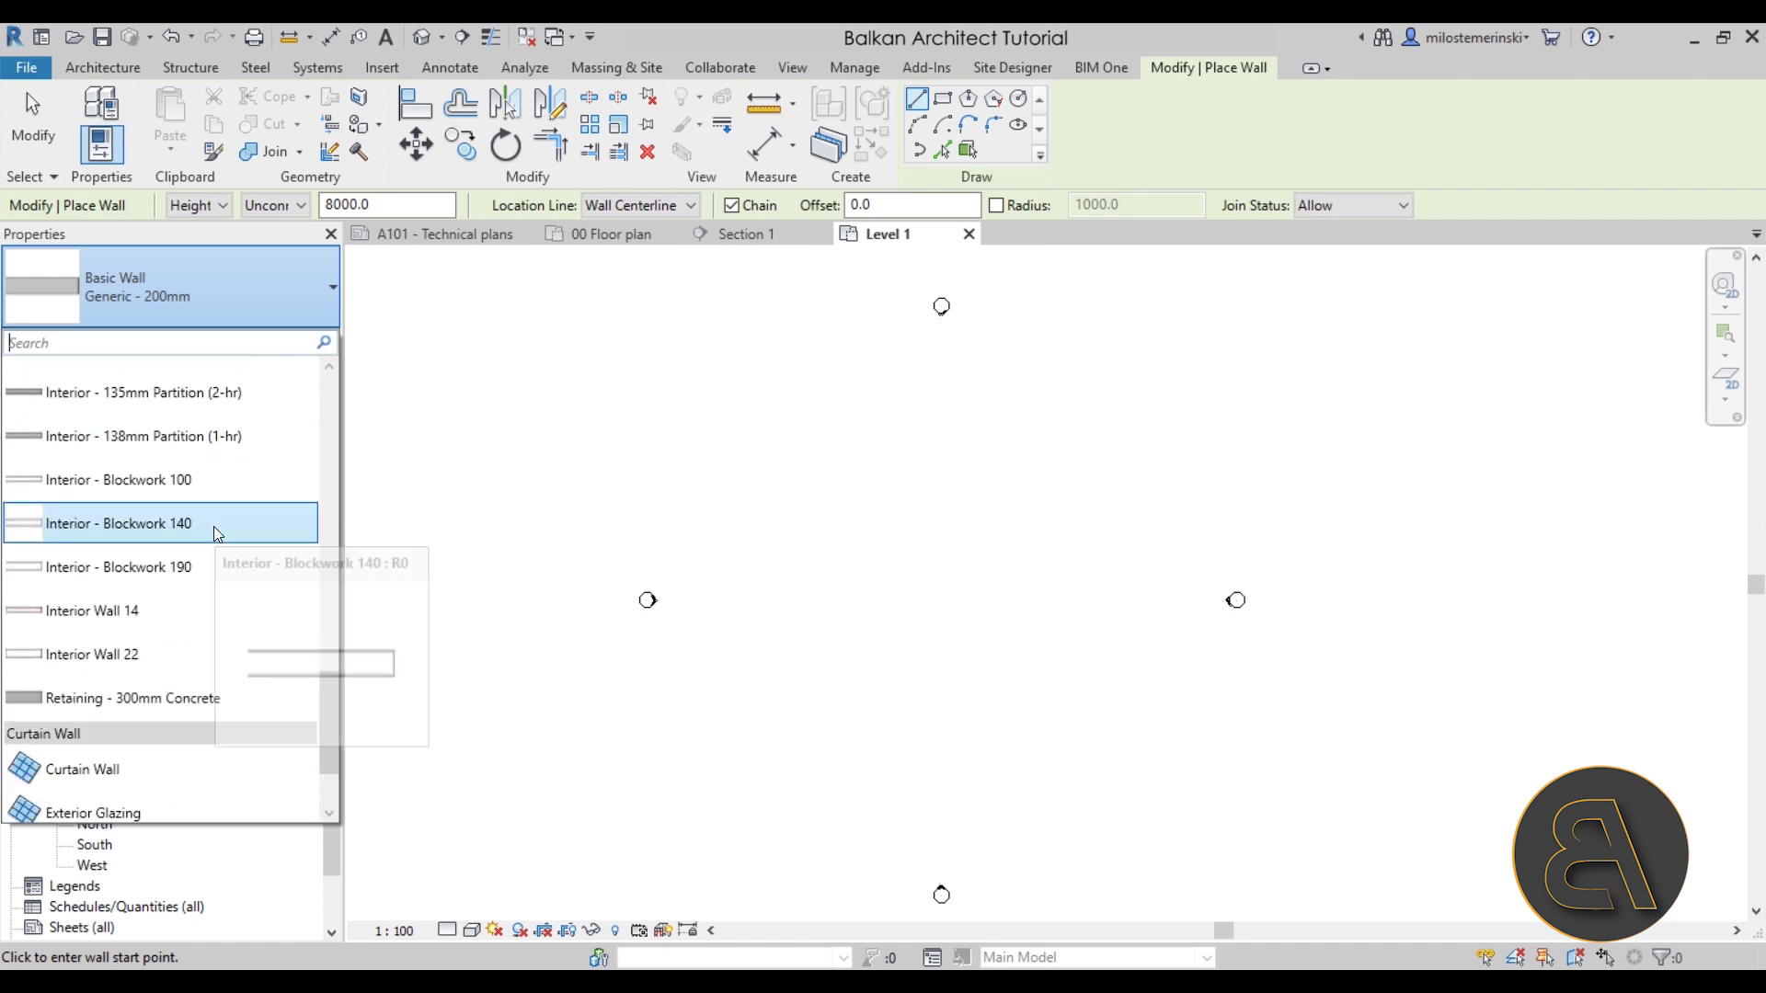
click(103, 64)
click(423, 107)
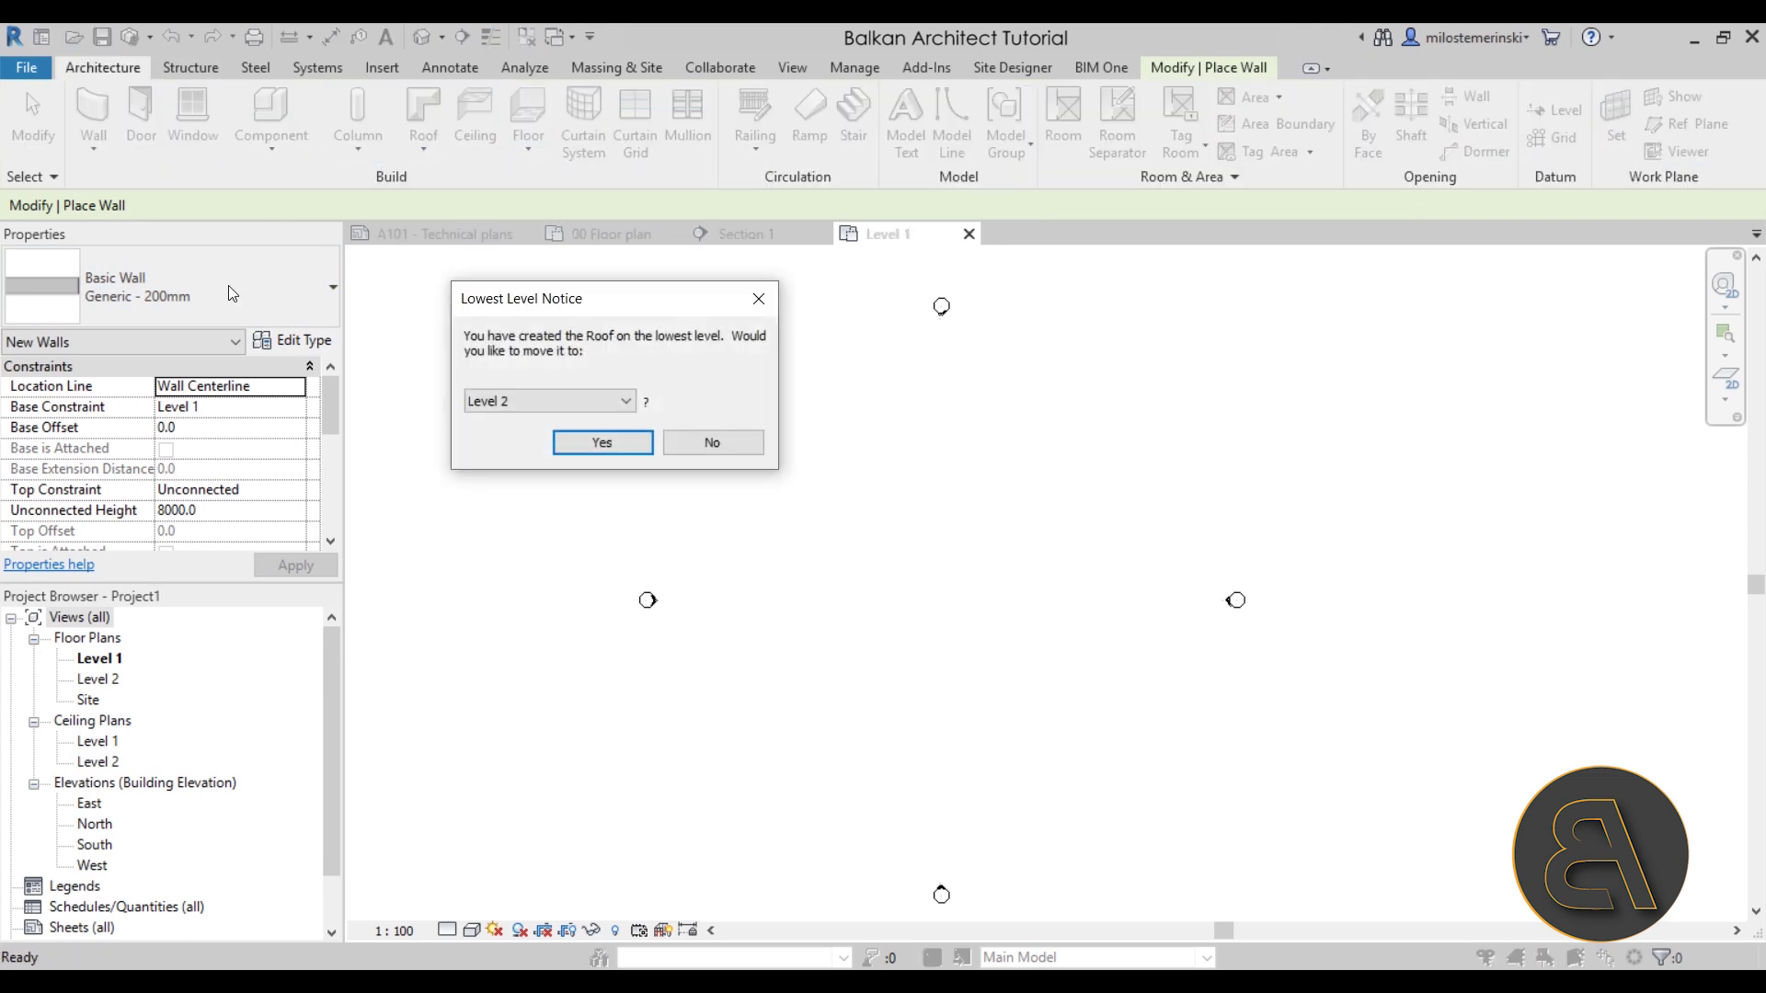
click(563, 442)
click(257, 298)
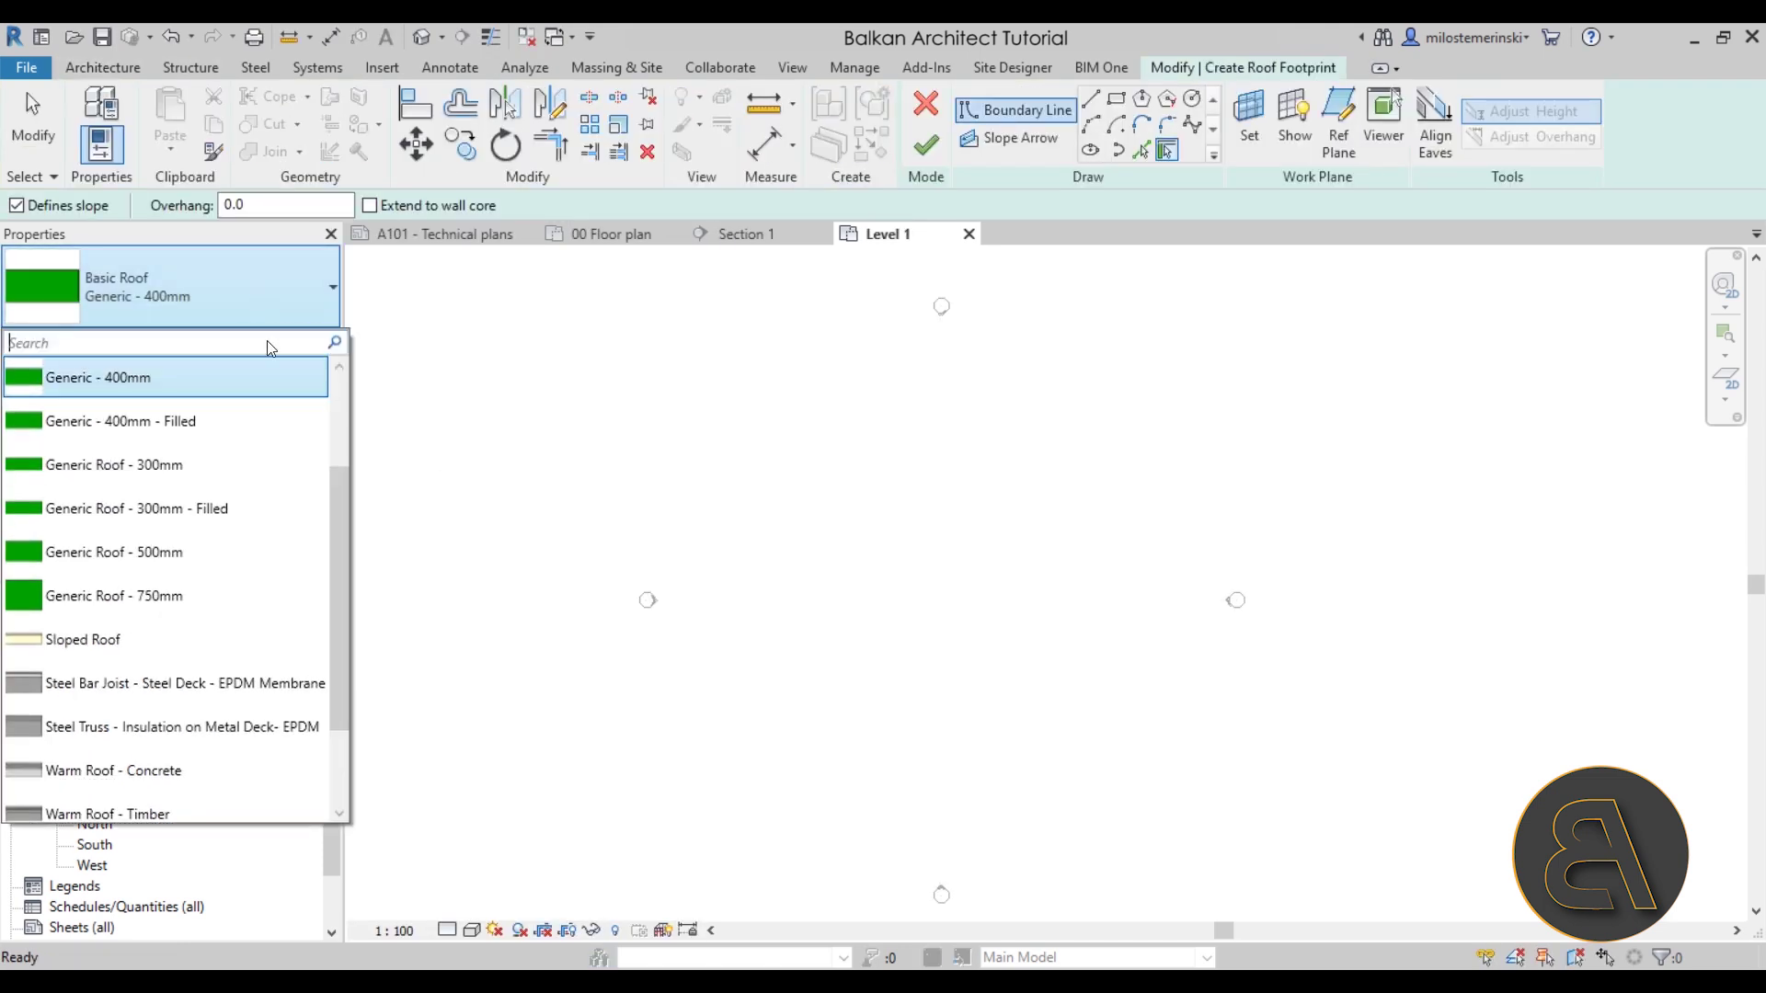
scroll(250, 508, down, 1)
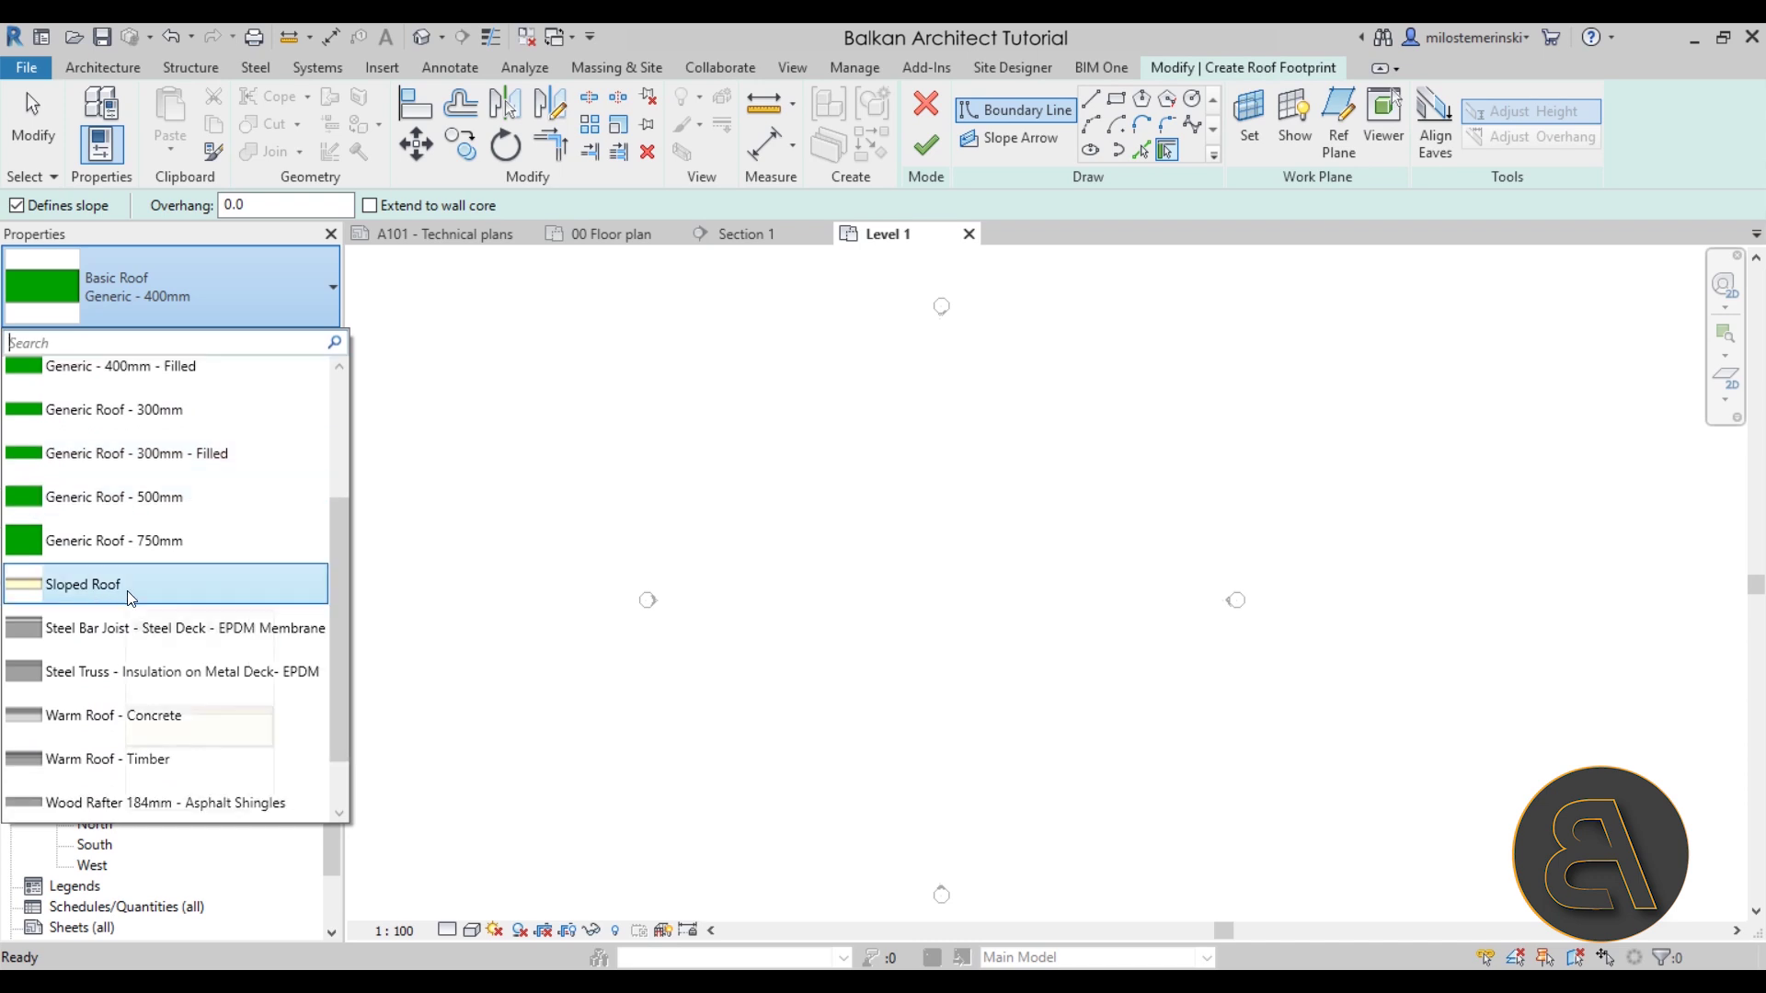
scroll(158, 603, down, 1)
scroll(241, 598, up, 6)
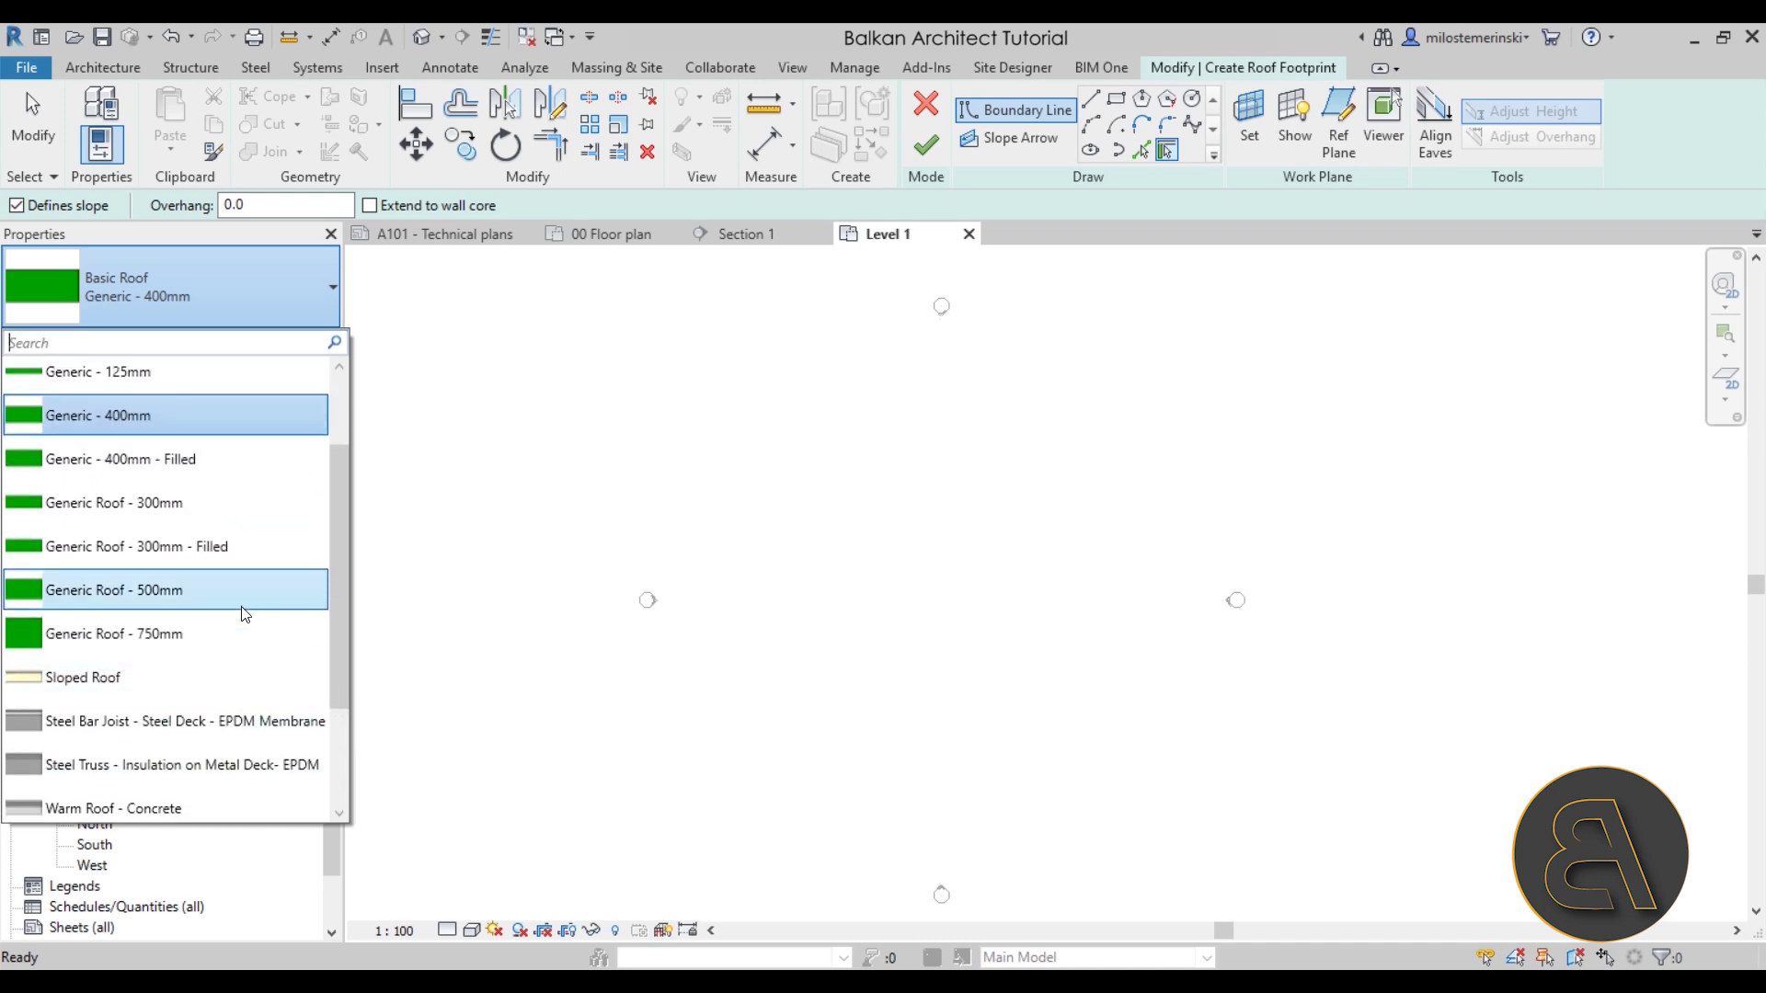
scroll(234, 508, up, 1)
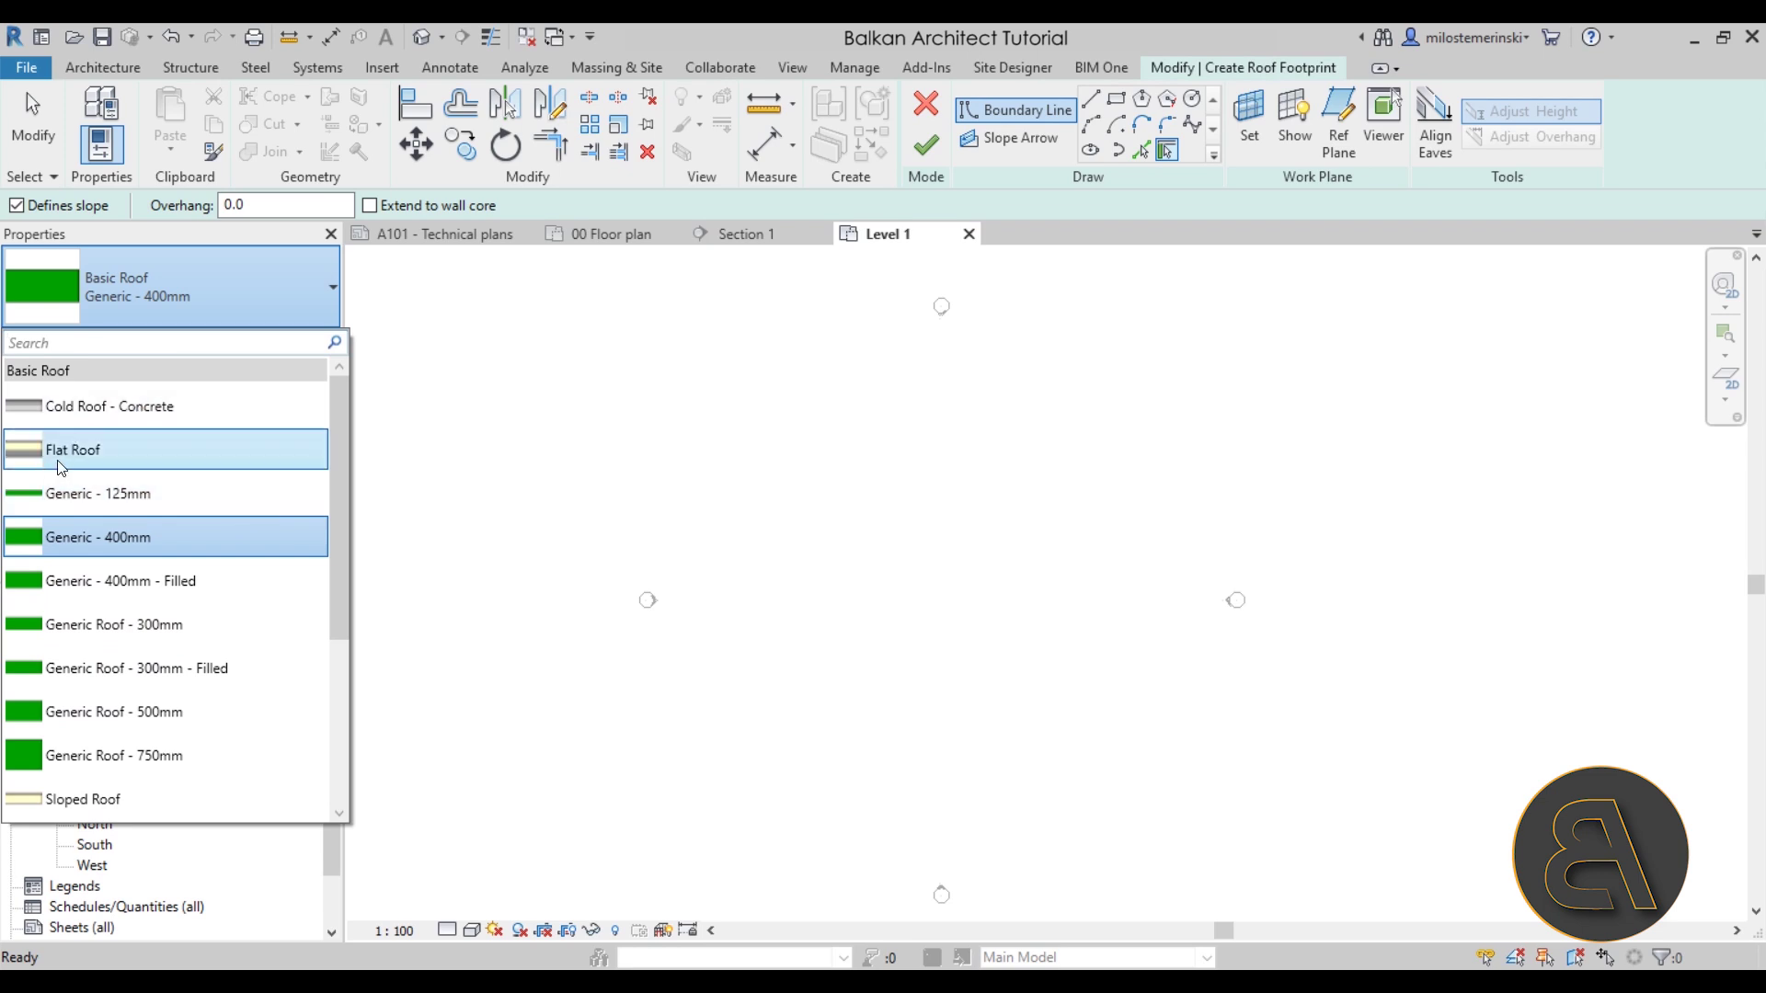
mouse_move(109, 452)
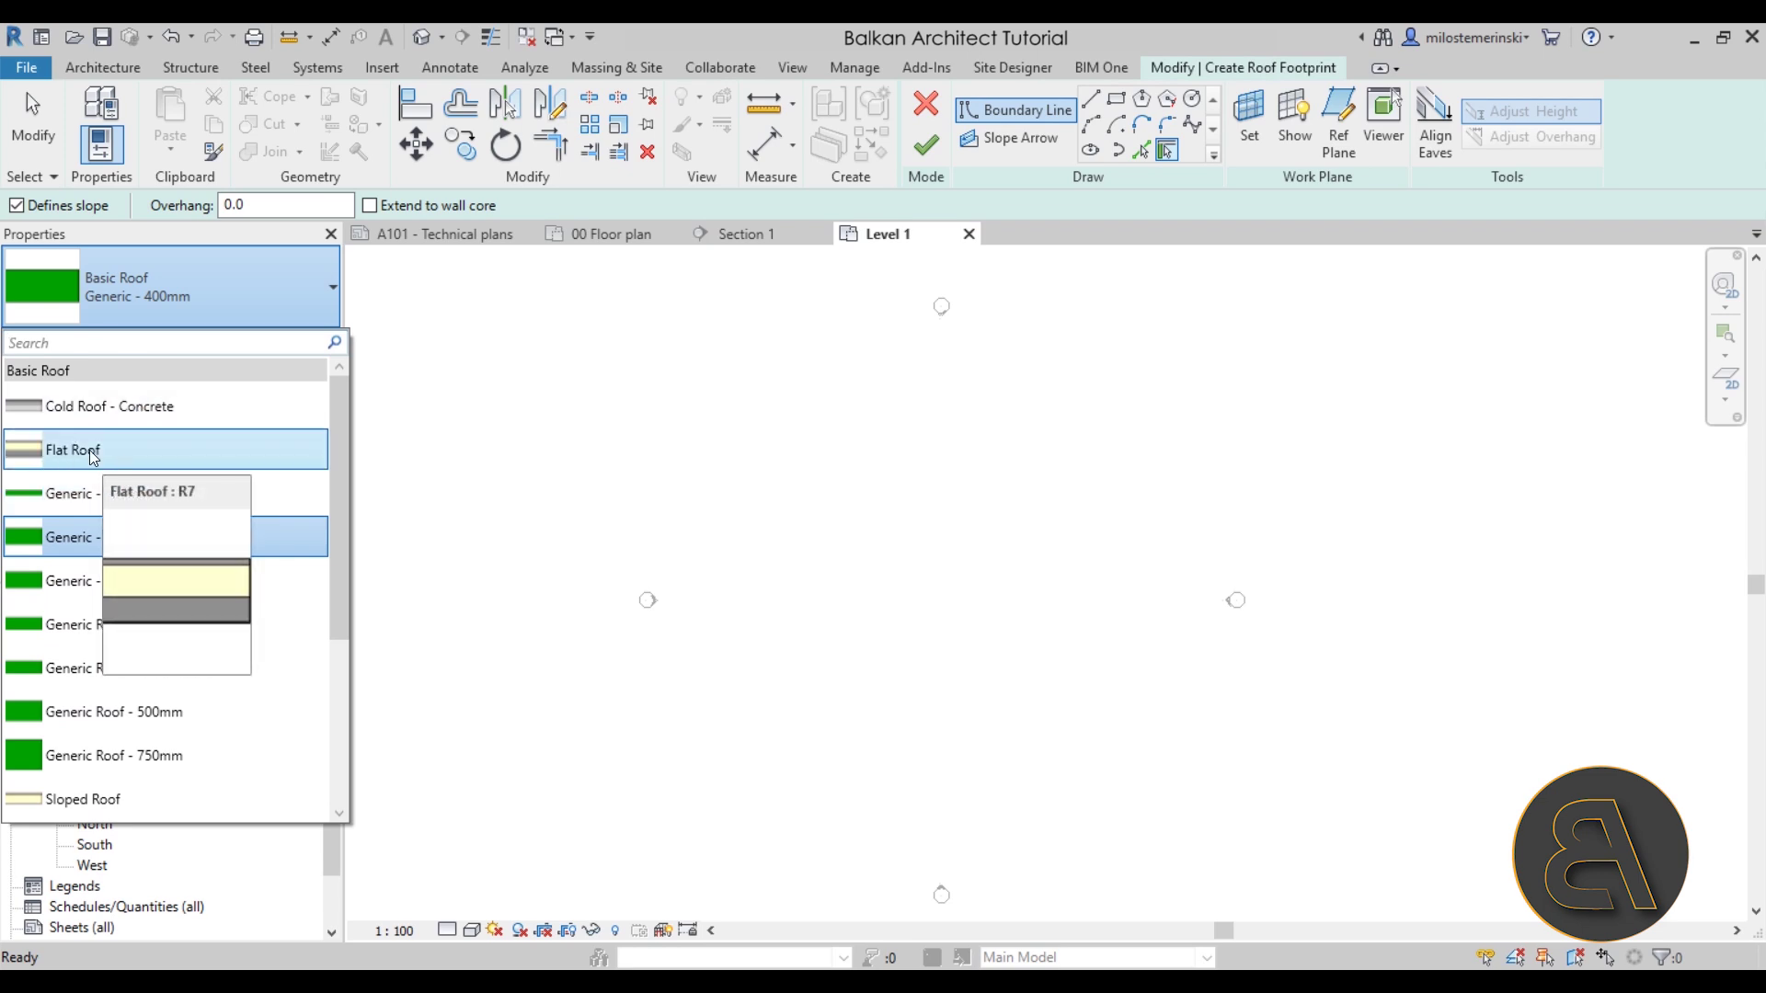
click(44, 147)
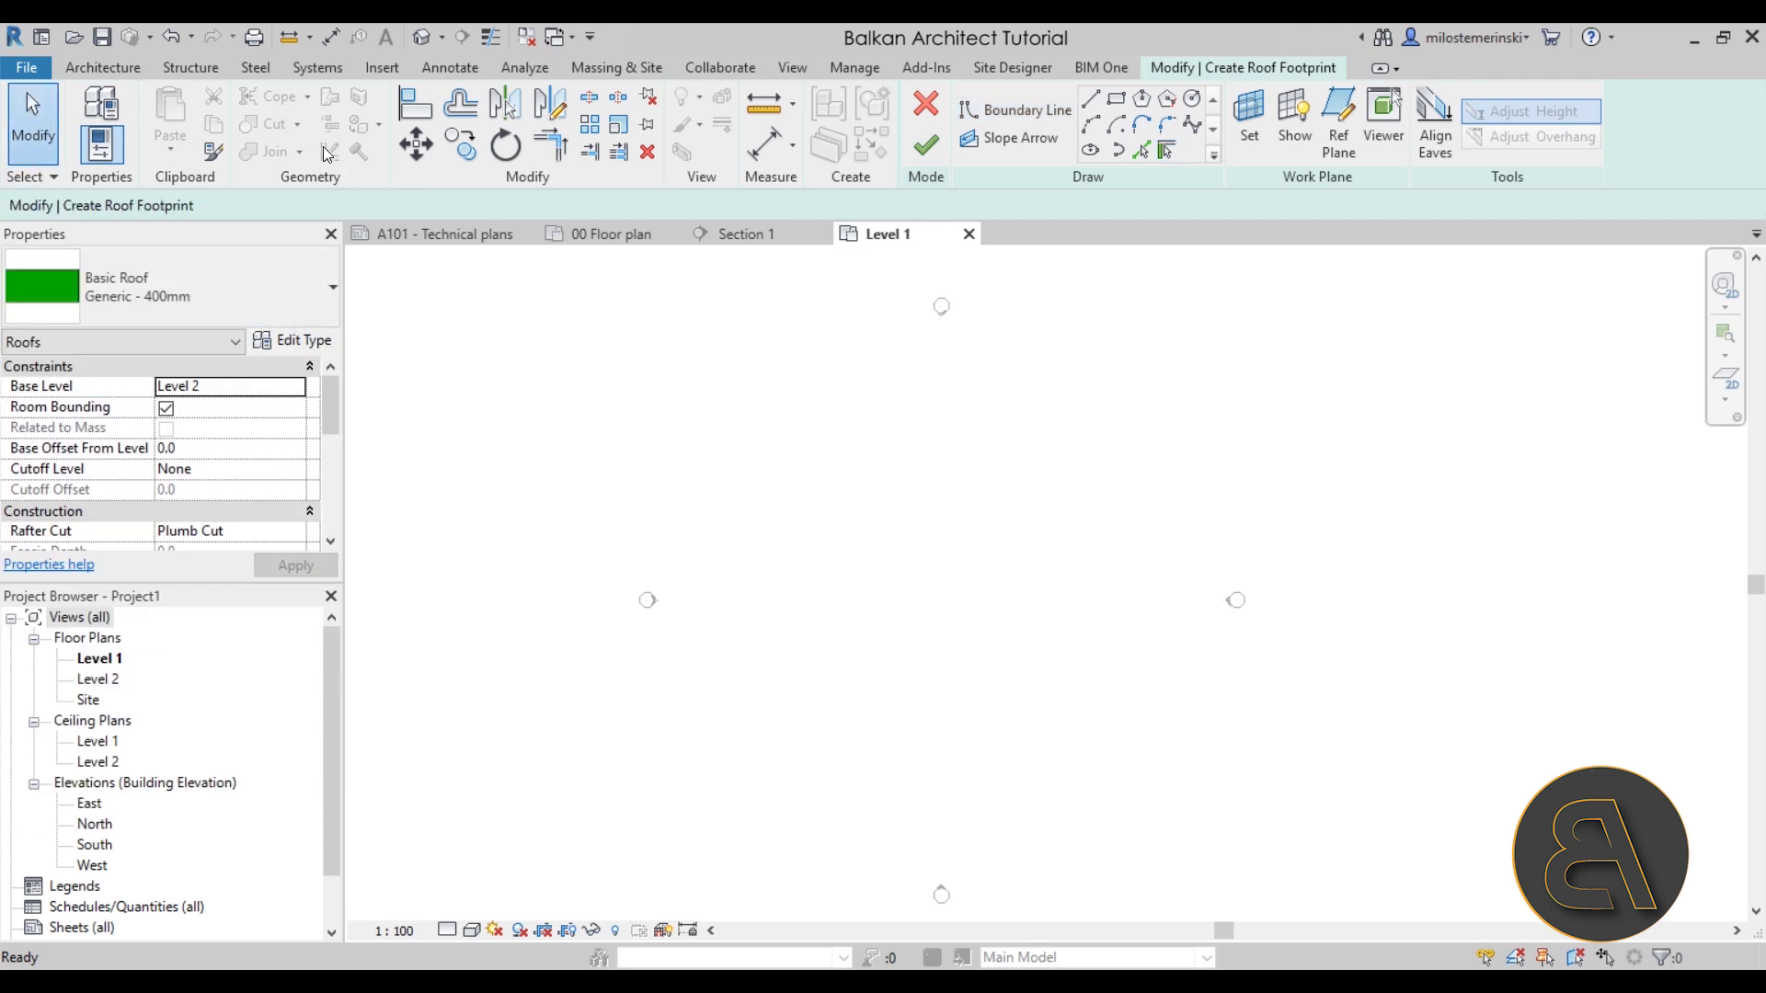
click(924, 106)
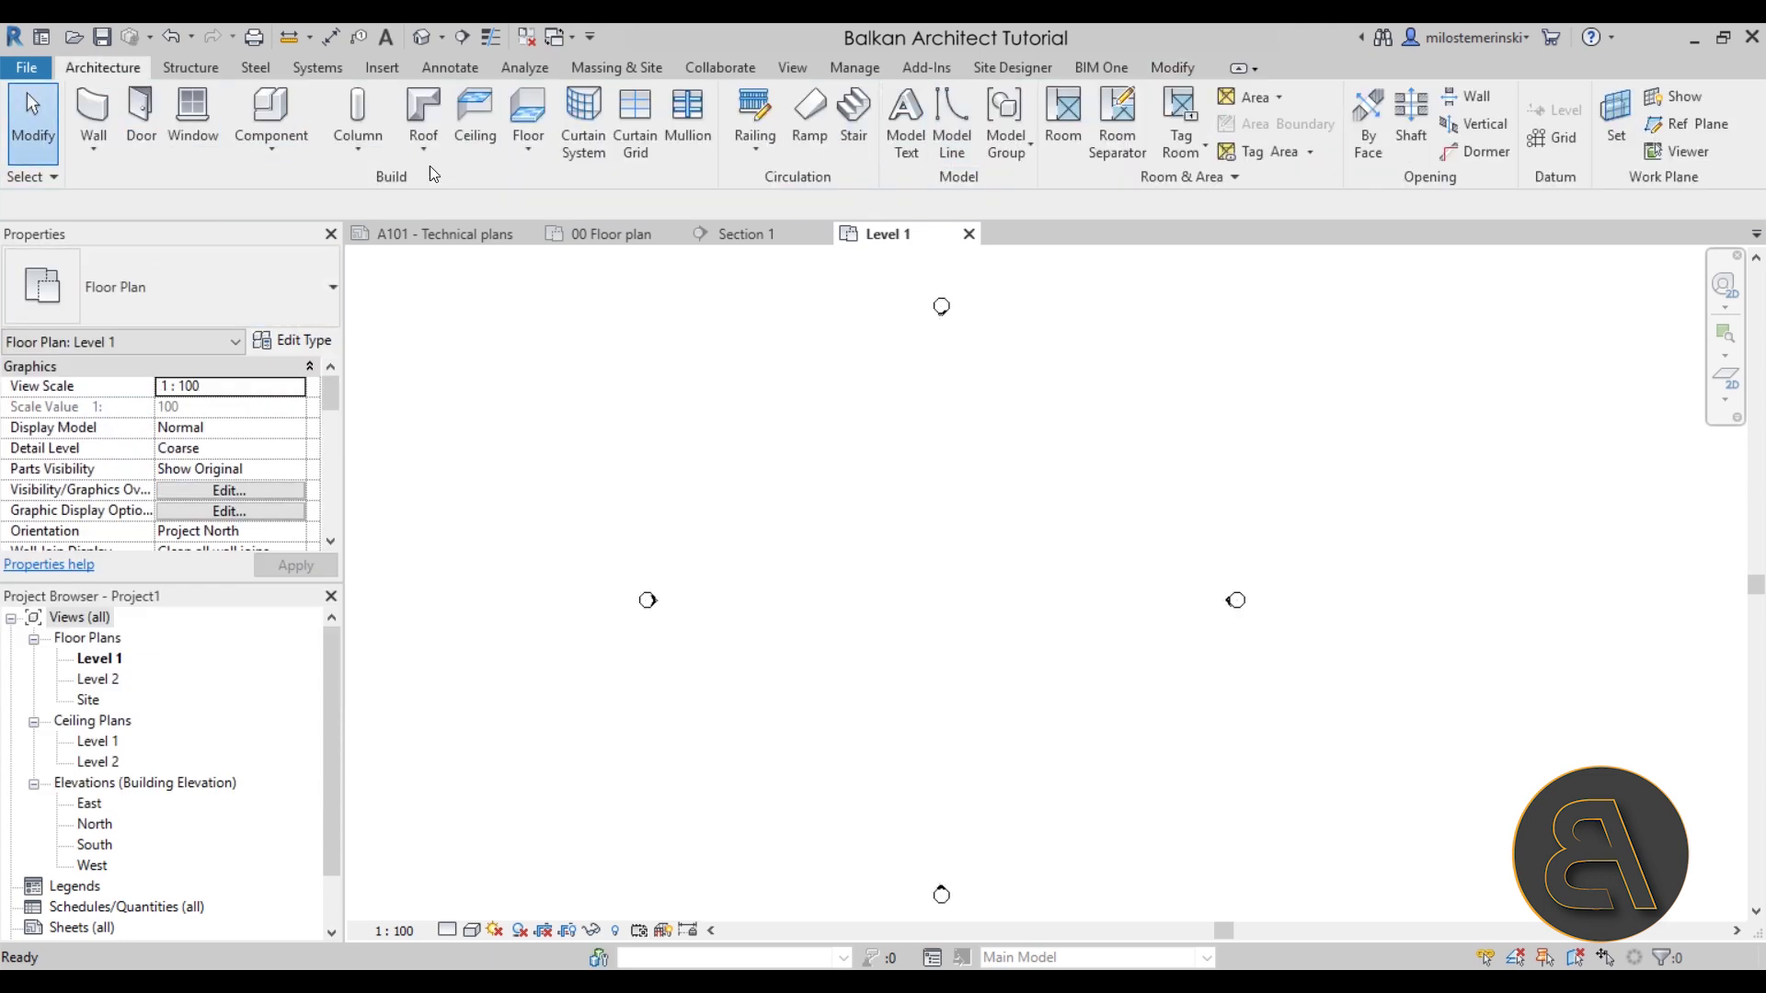
click(540, 108)
click(241, 301)
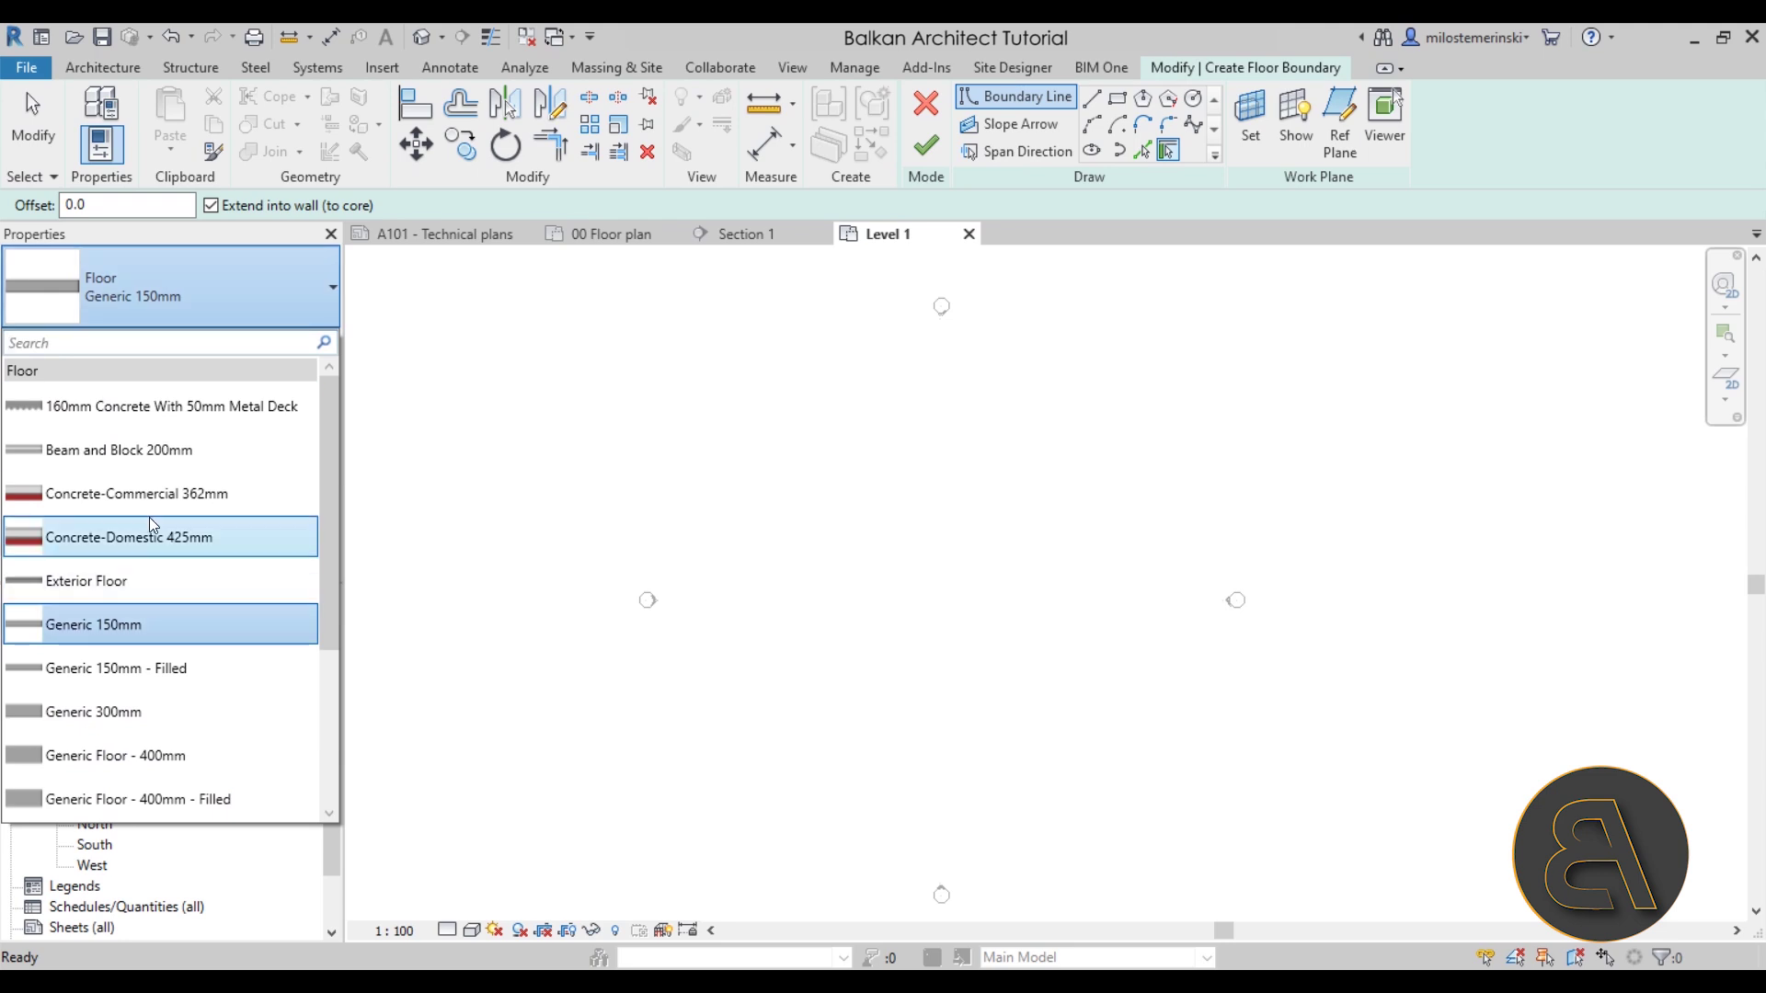
scroll(192, 478, down, 3)
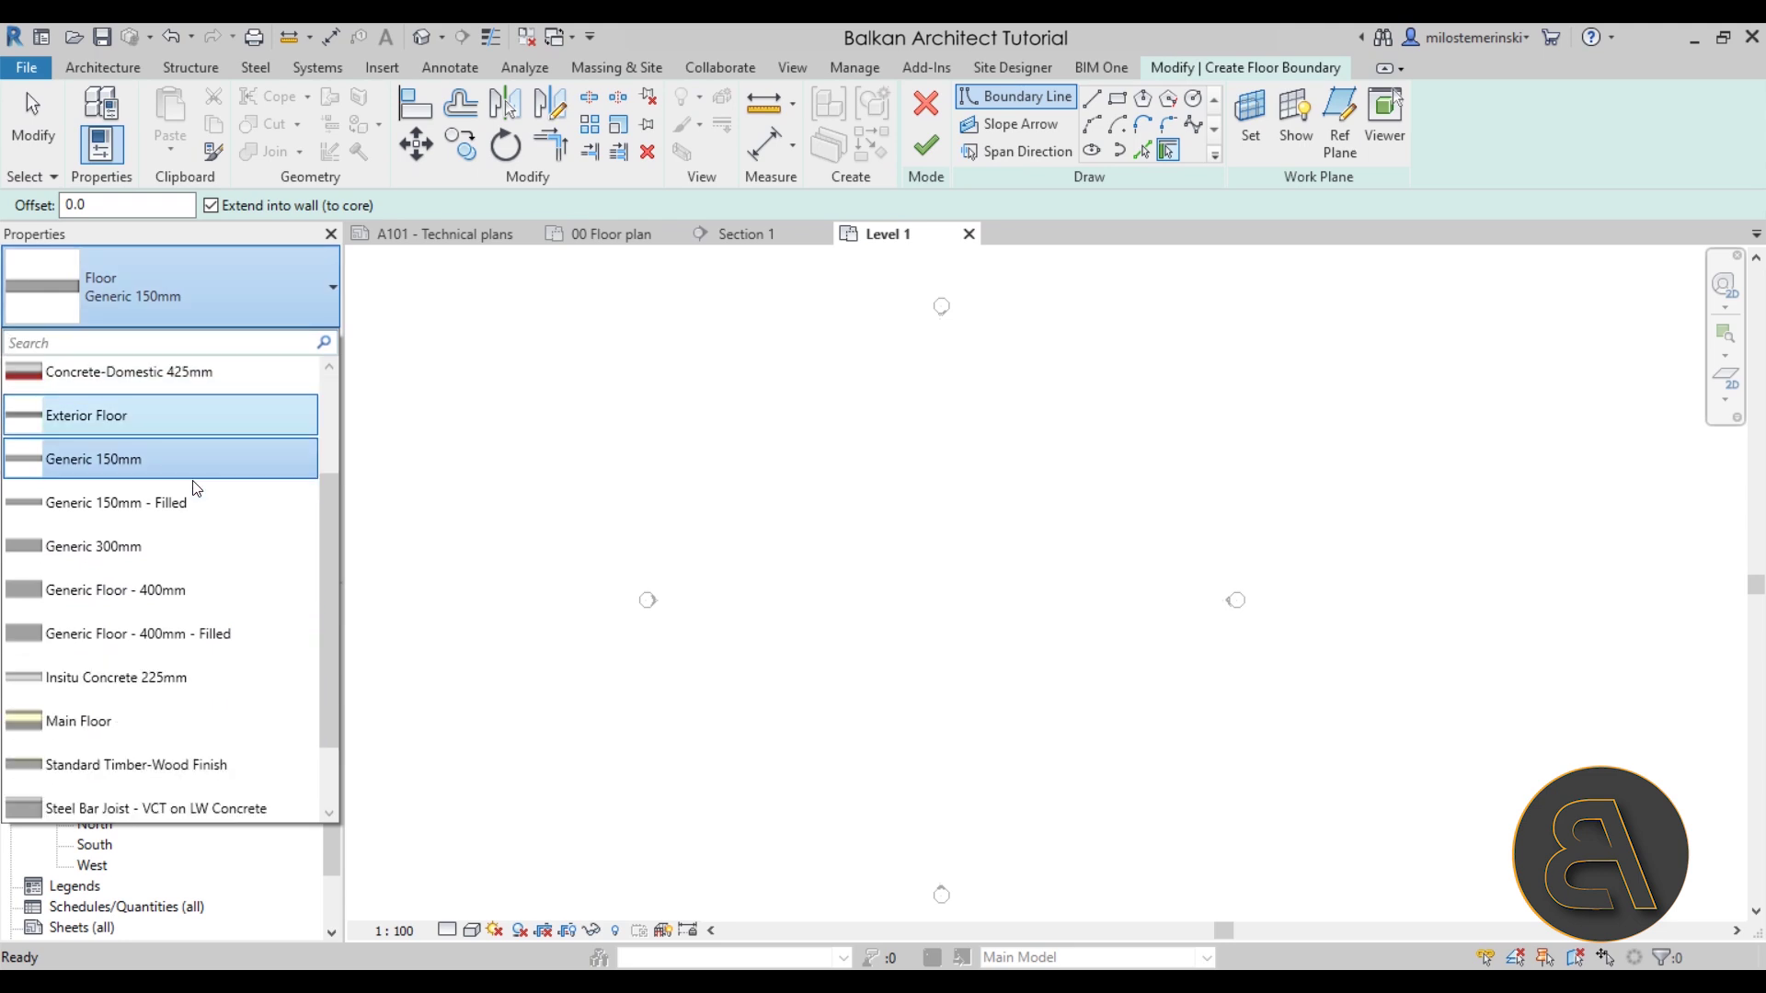
mouse_move(179, 729)
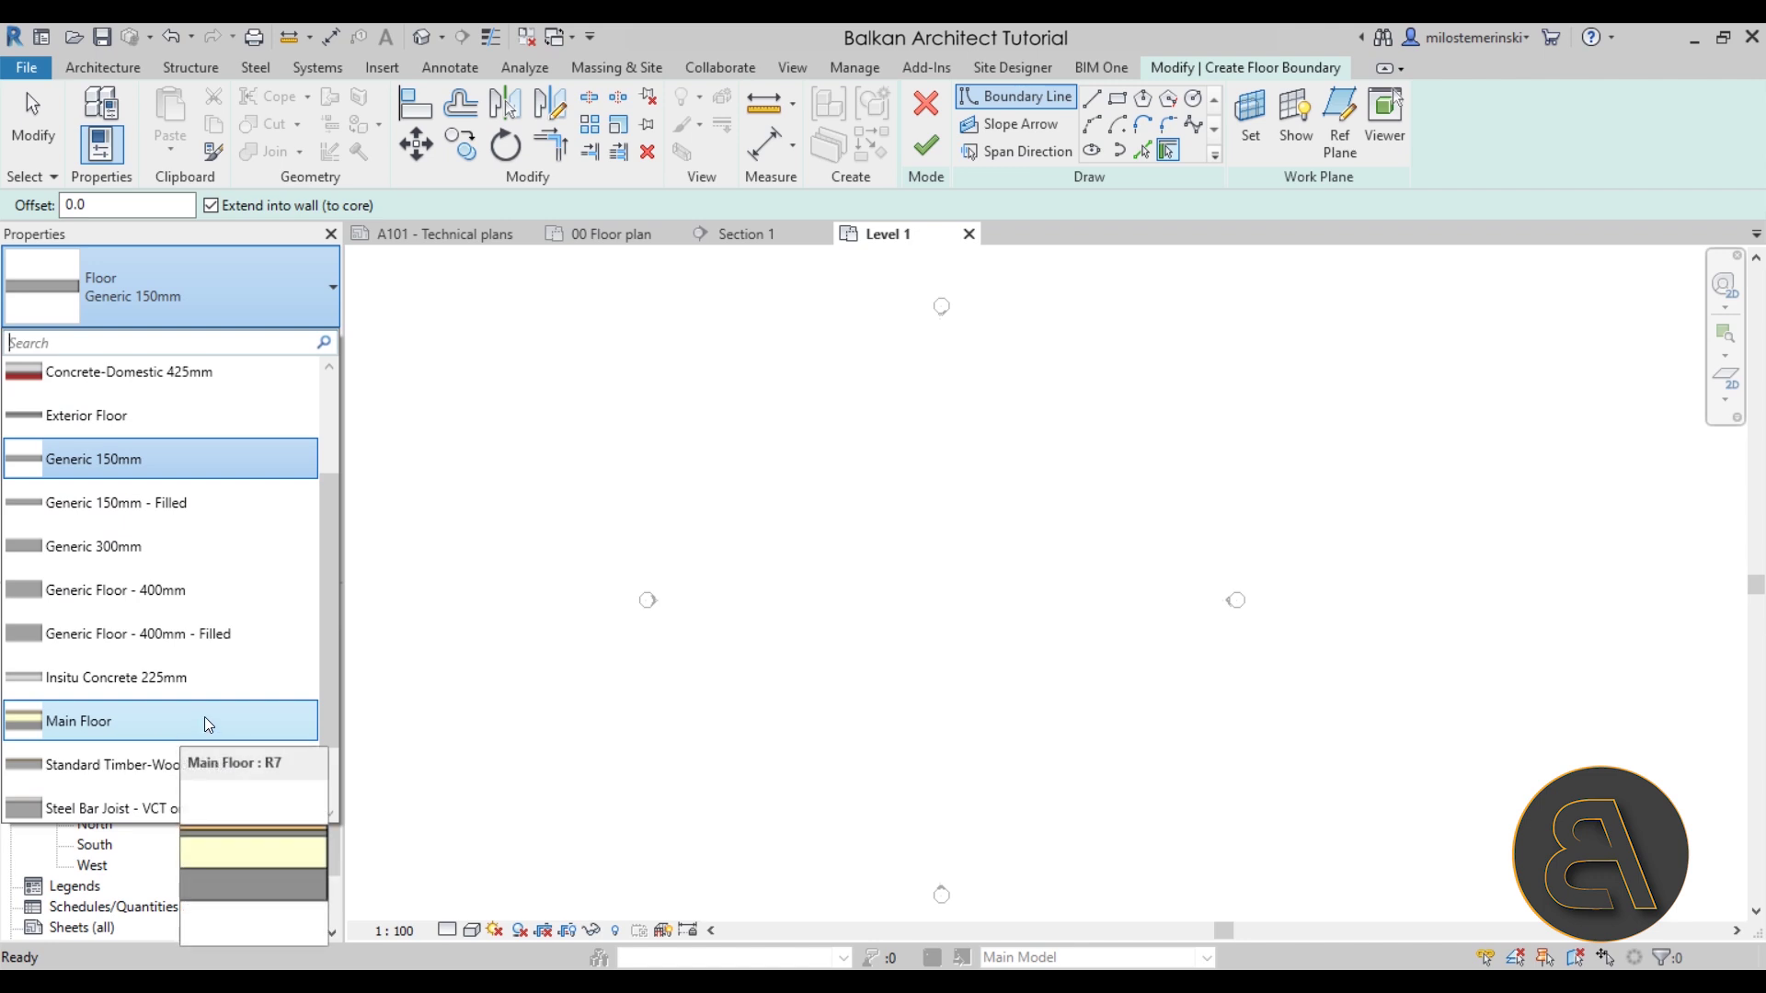
scroll(204, 715, down, 1)
scroll(219, 714, up, 1)
scroll(230, 726, down, 2)
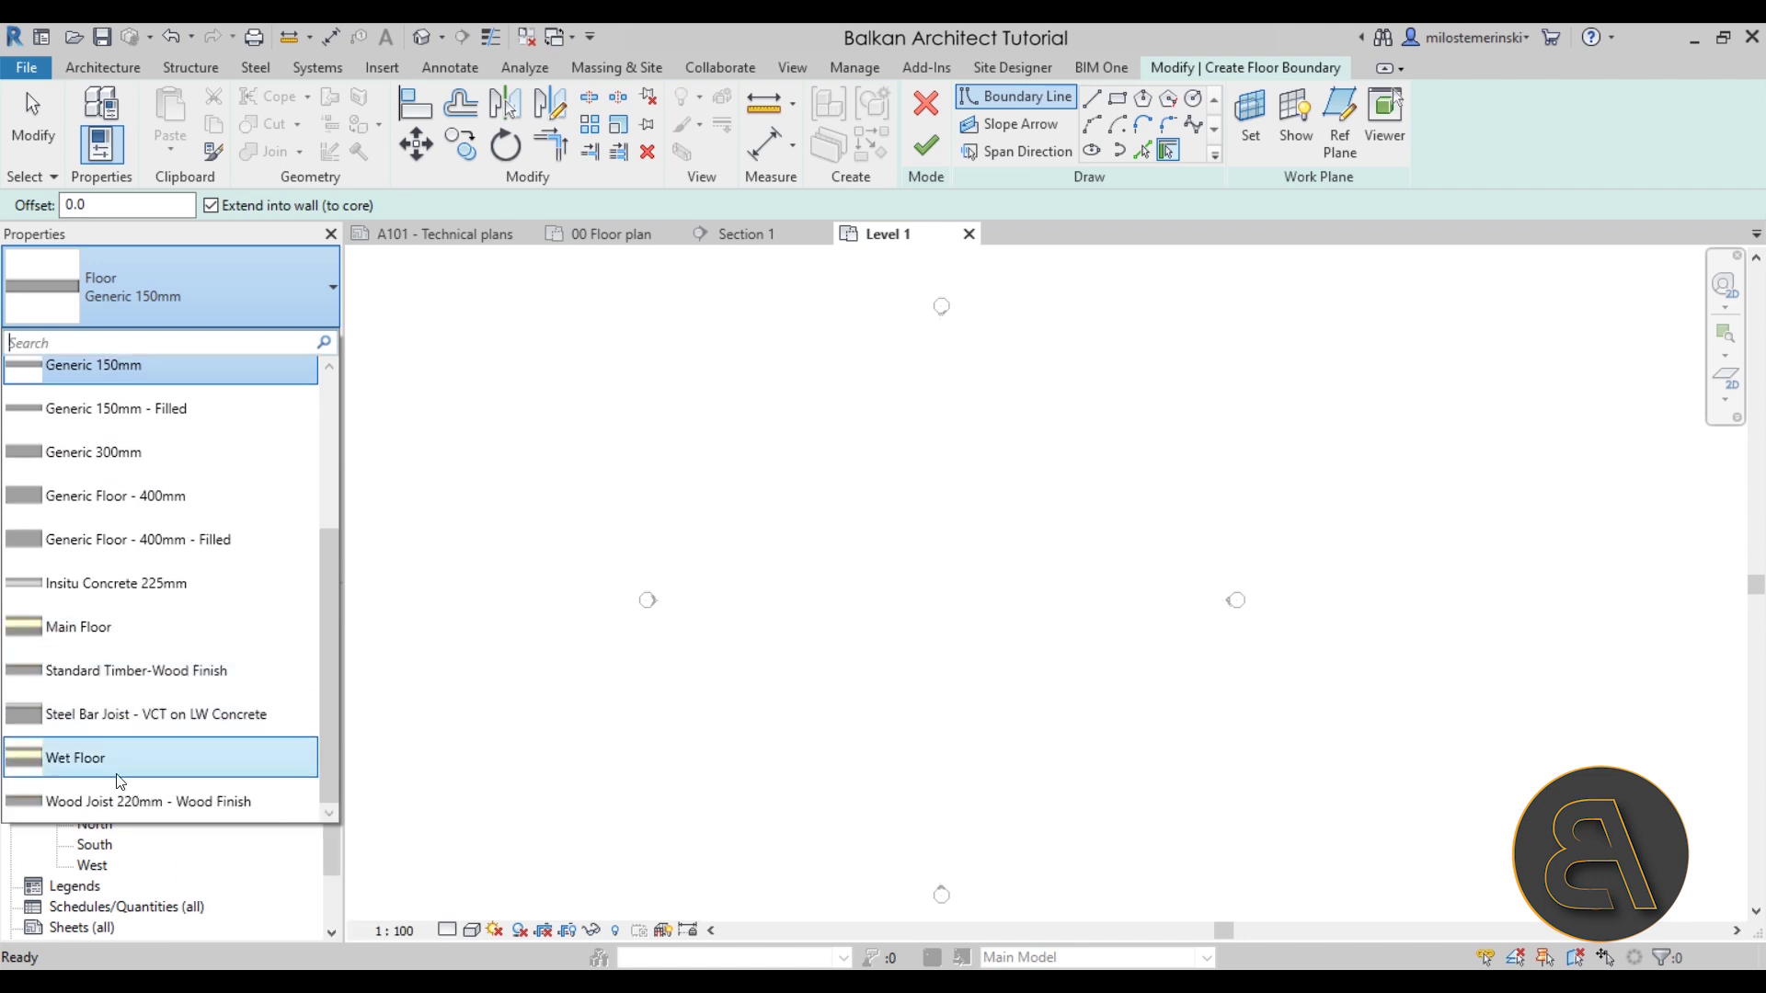
scroll(241, 735, up, 4)
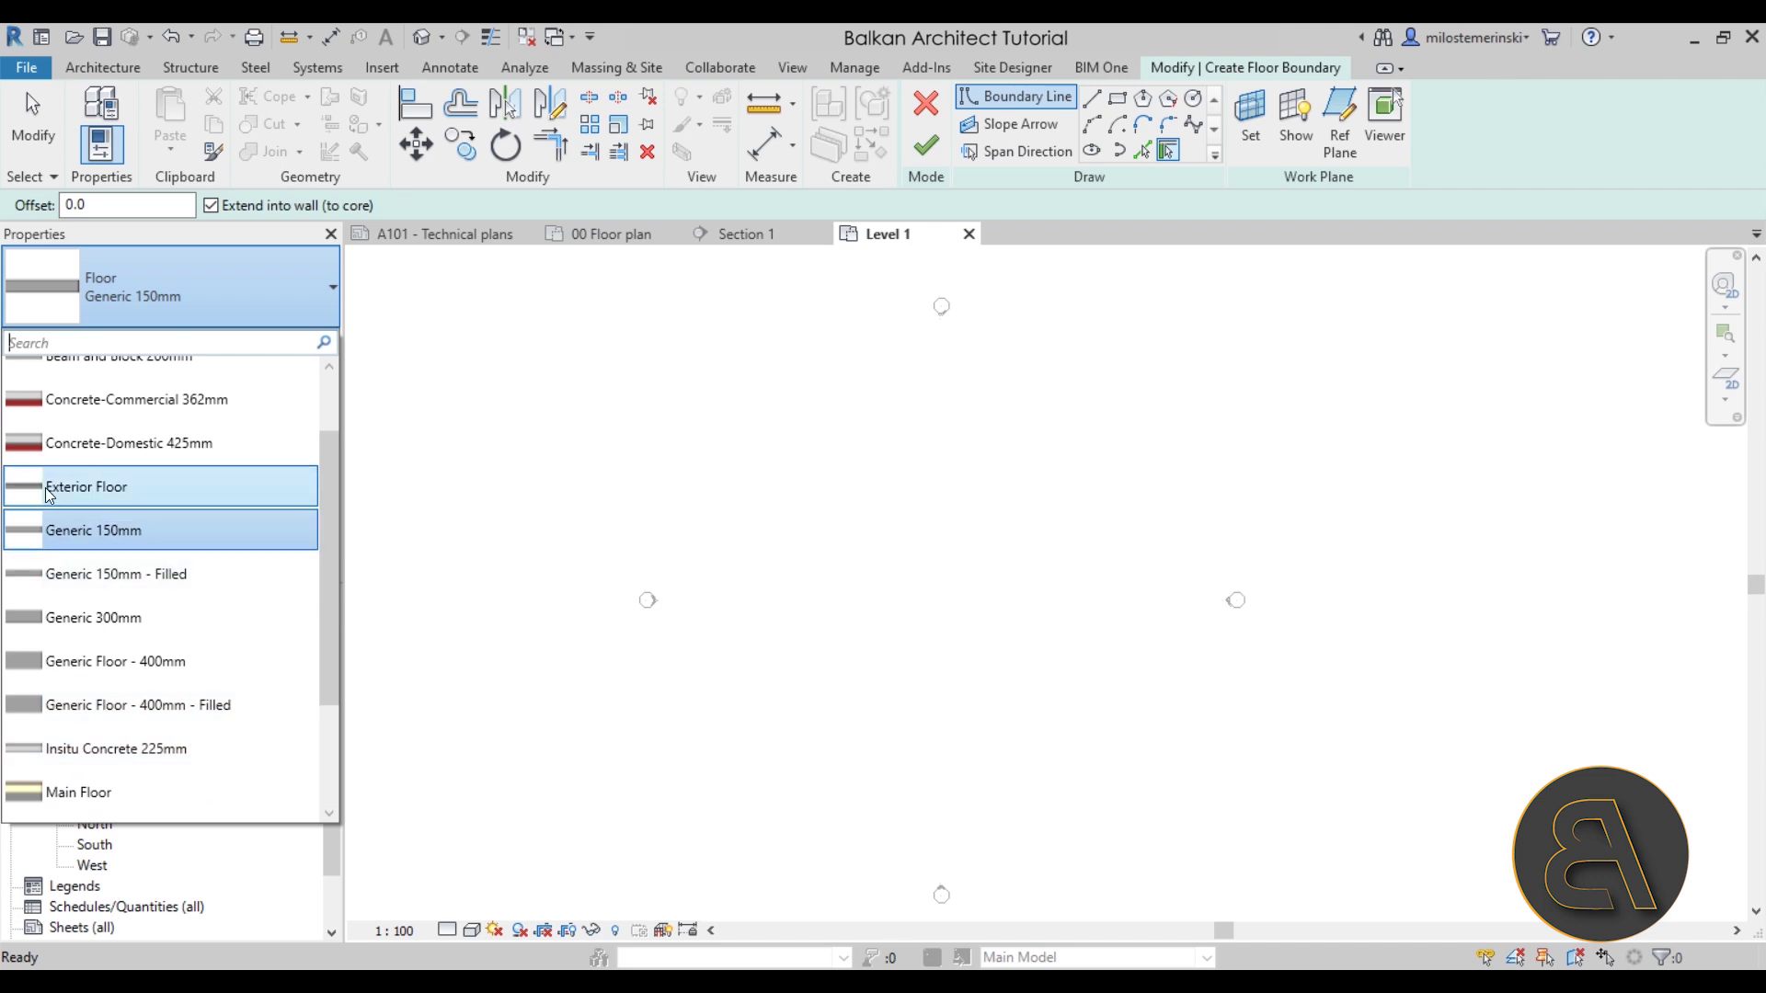
scroll(155, 563, up, 2)
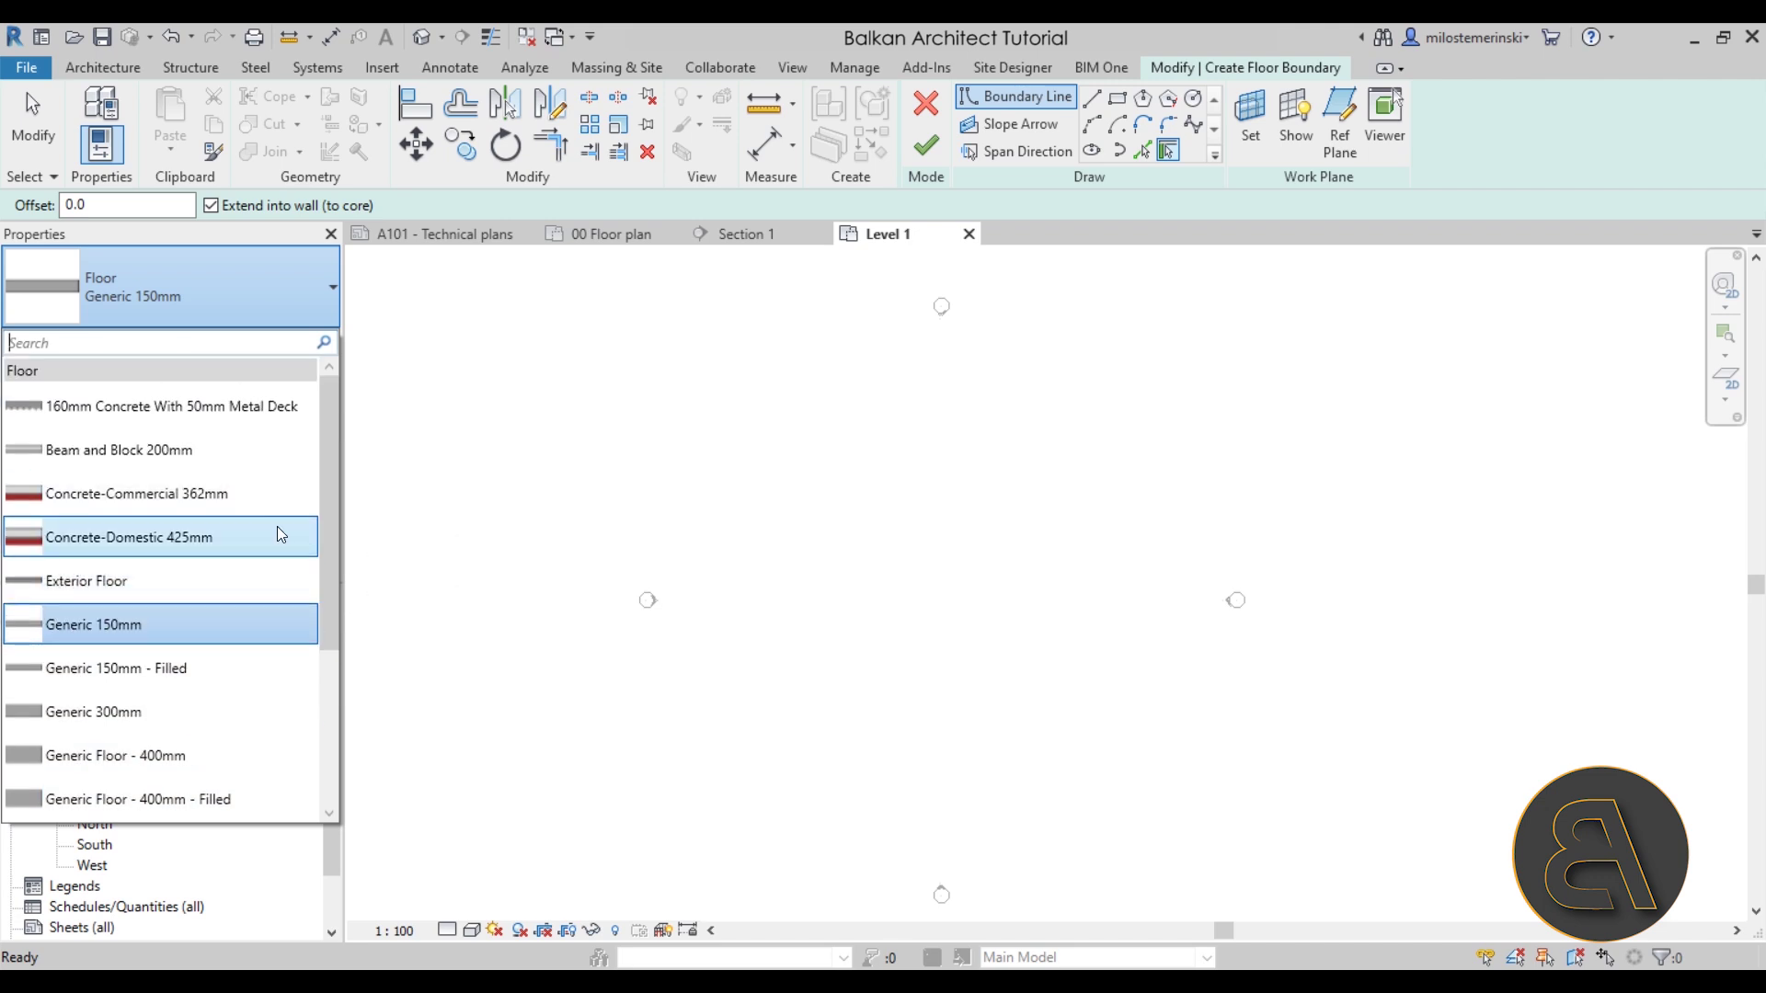
click(161, 234)
key(Escape)
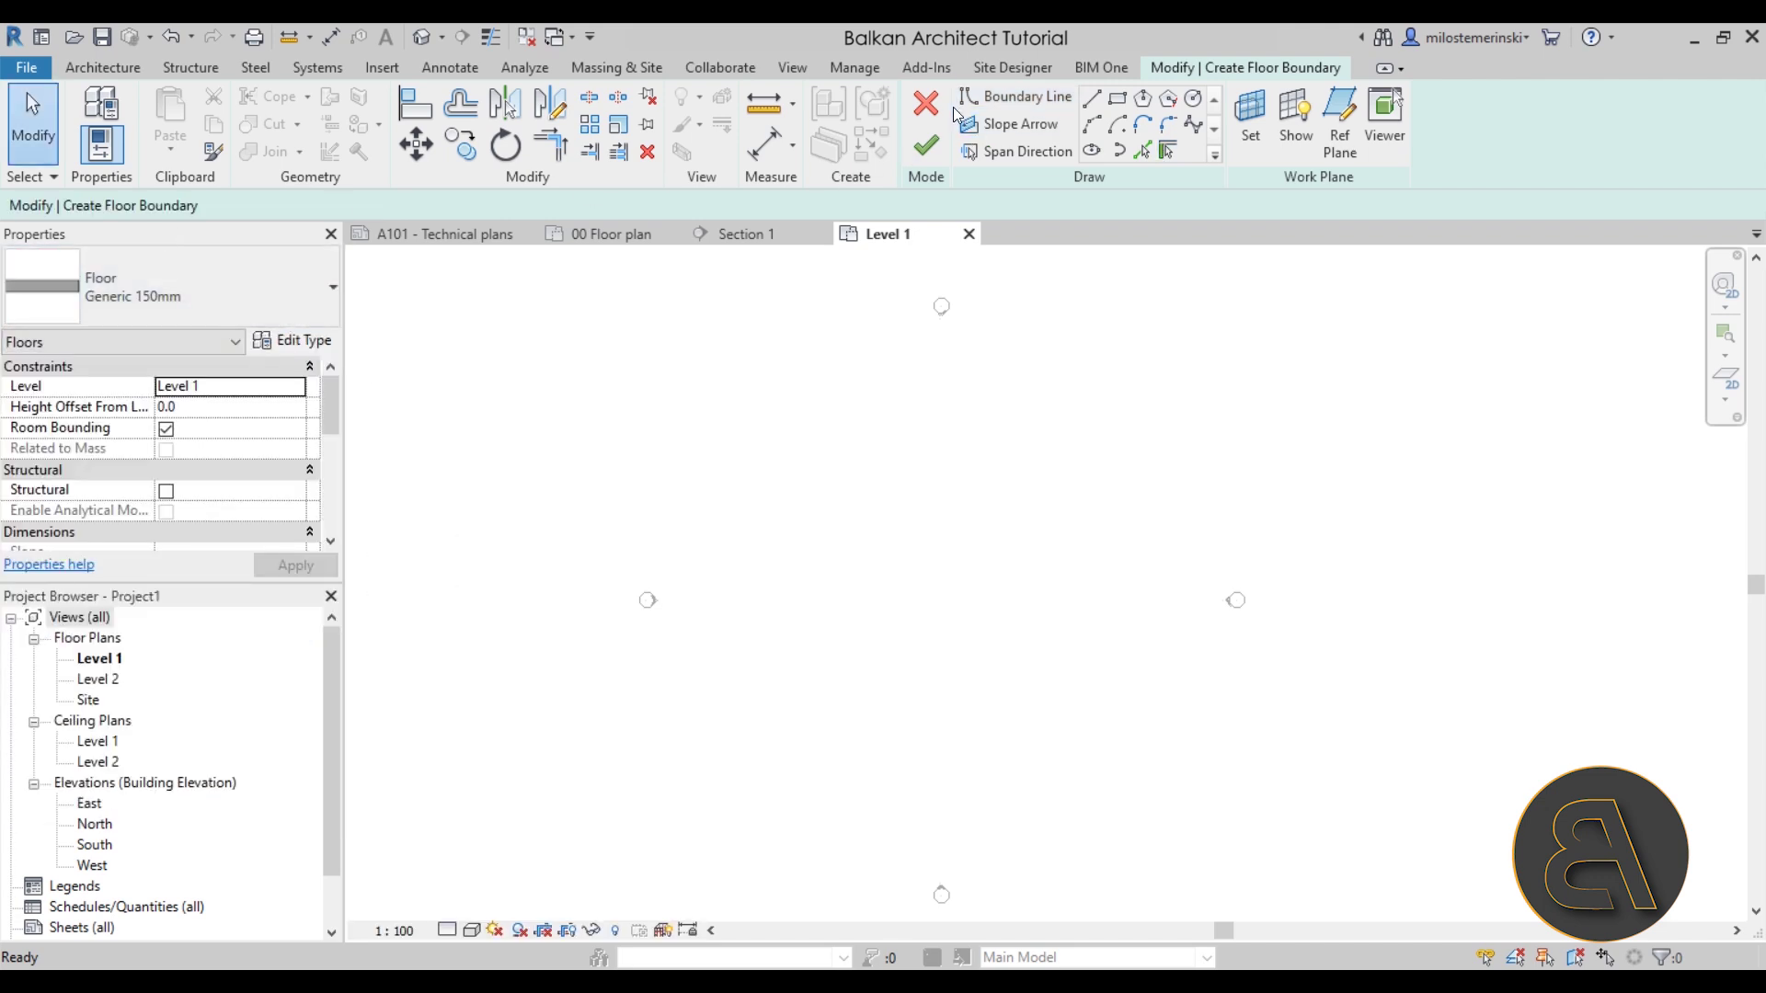
click(925, 104)
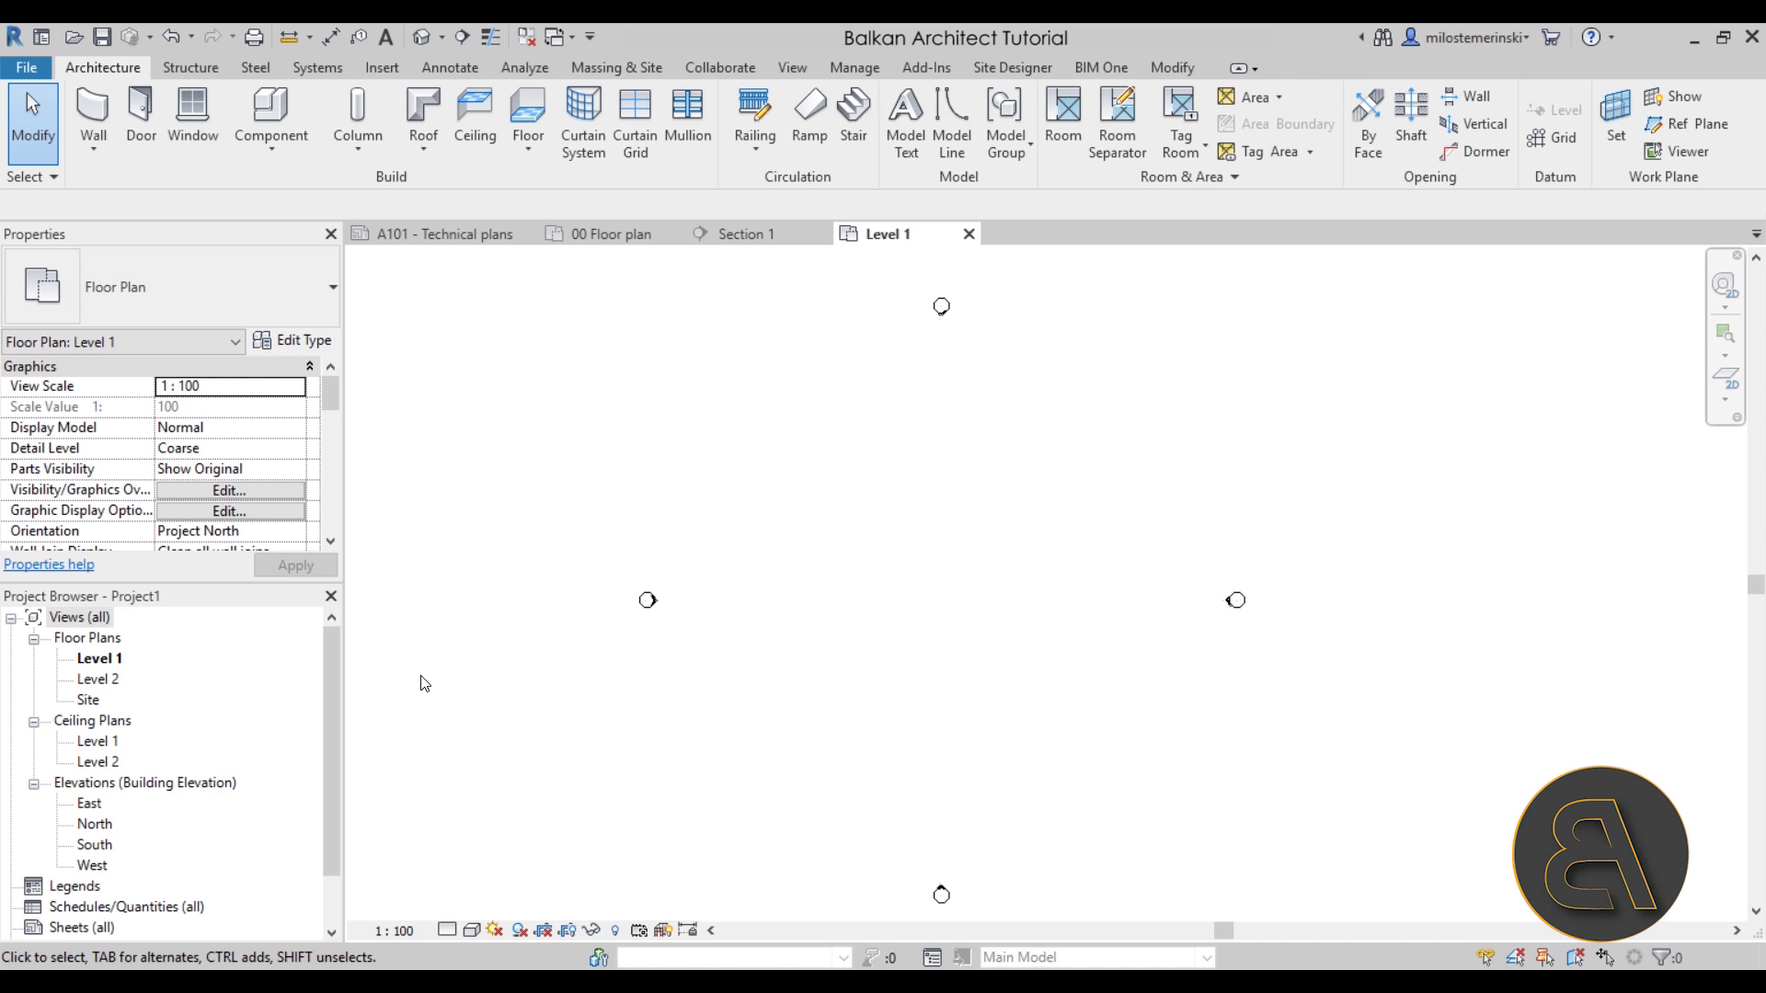
click(449, 69)
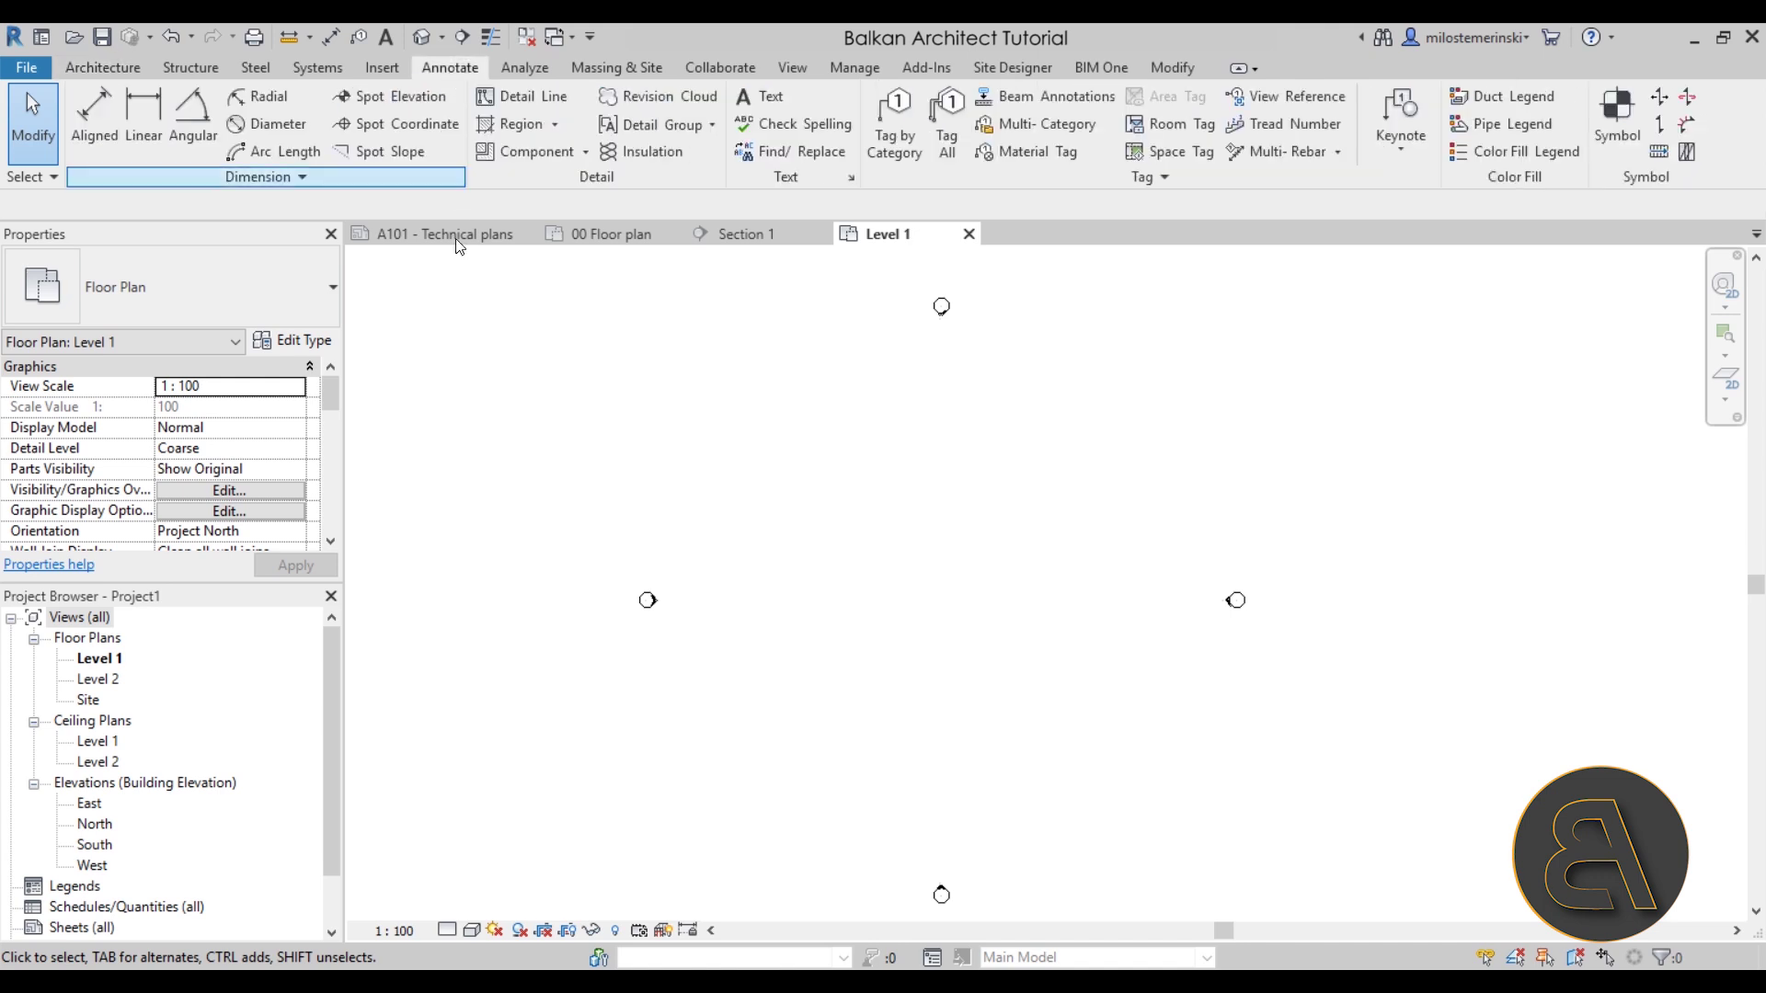
click(92, 138)
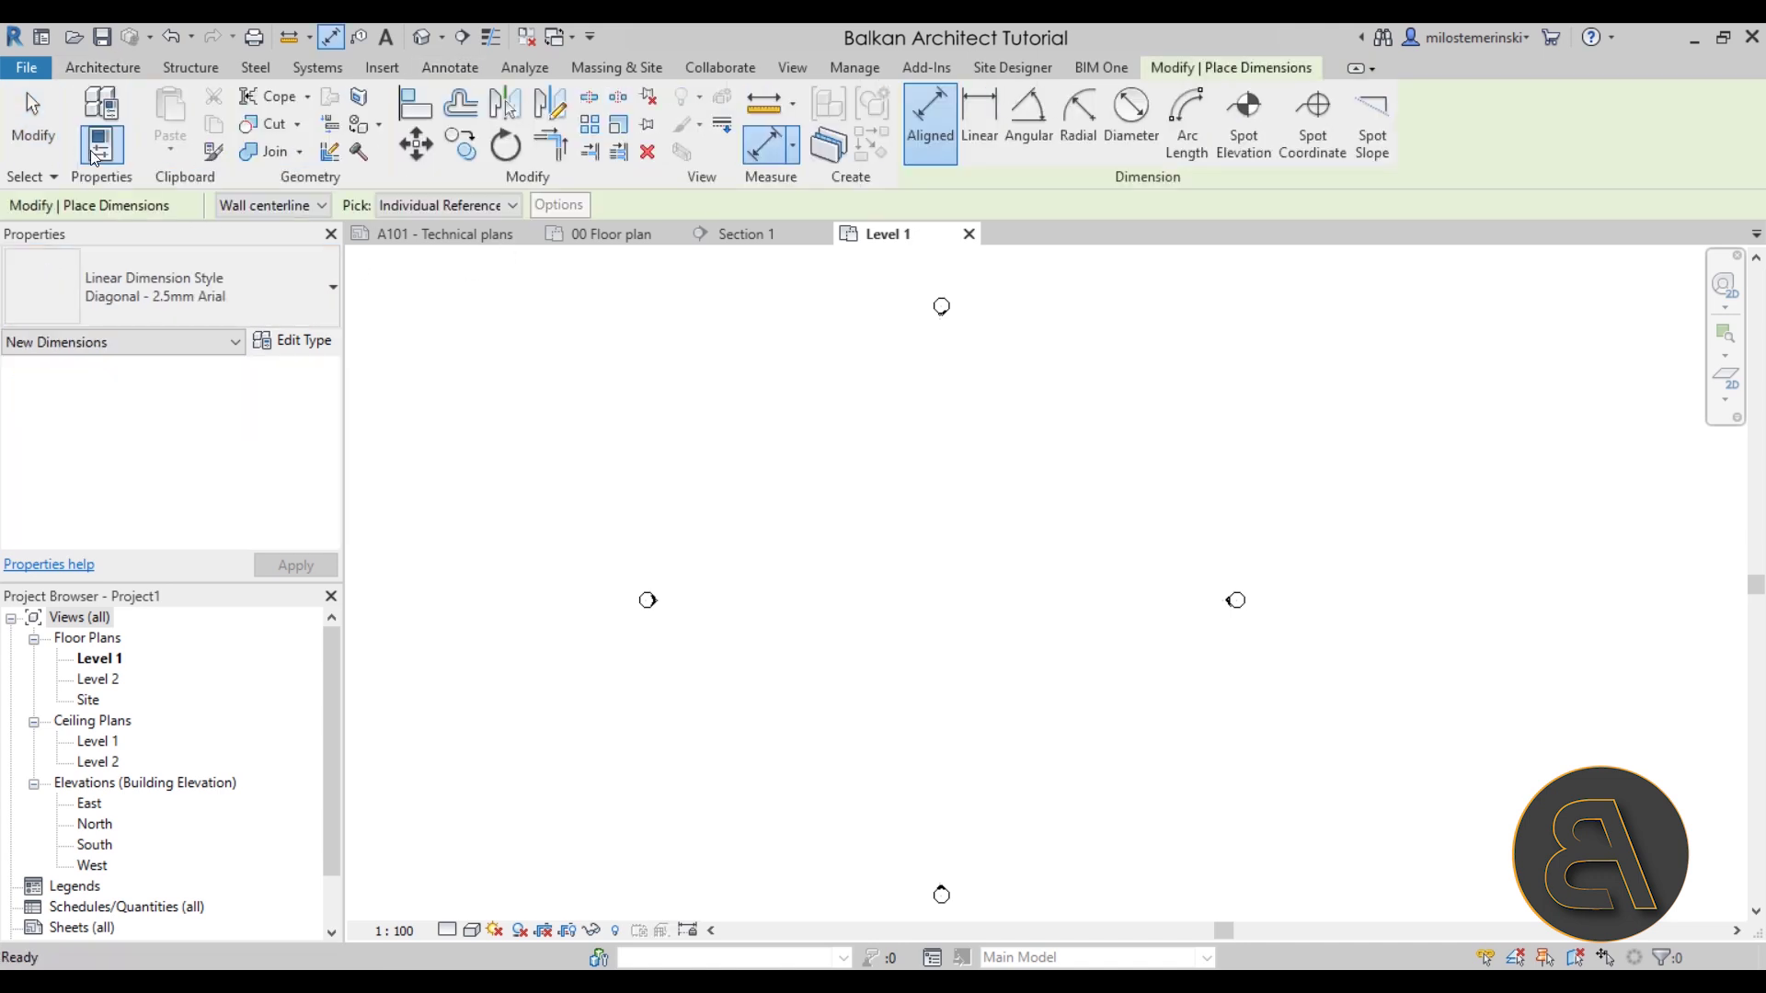
click(284, 309)
scroll(285, 471, down, 1)
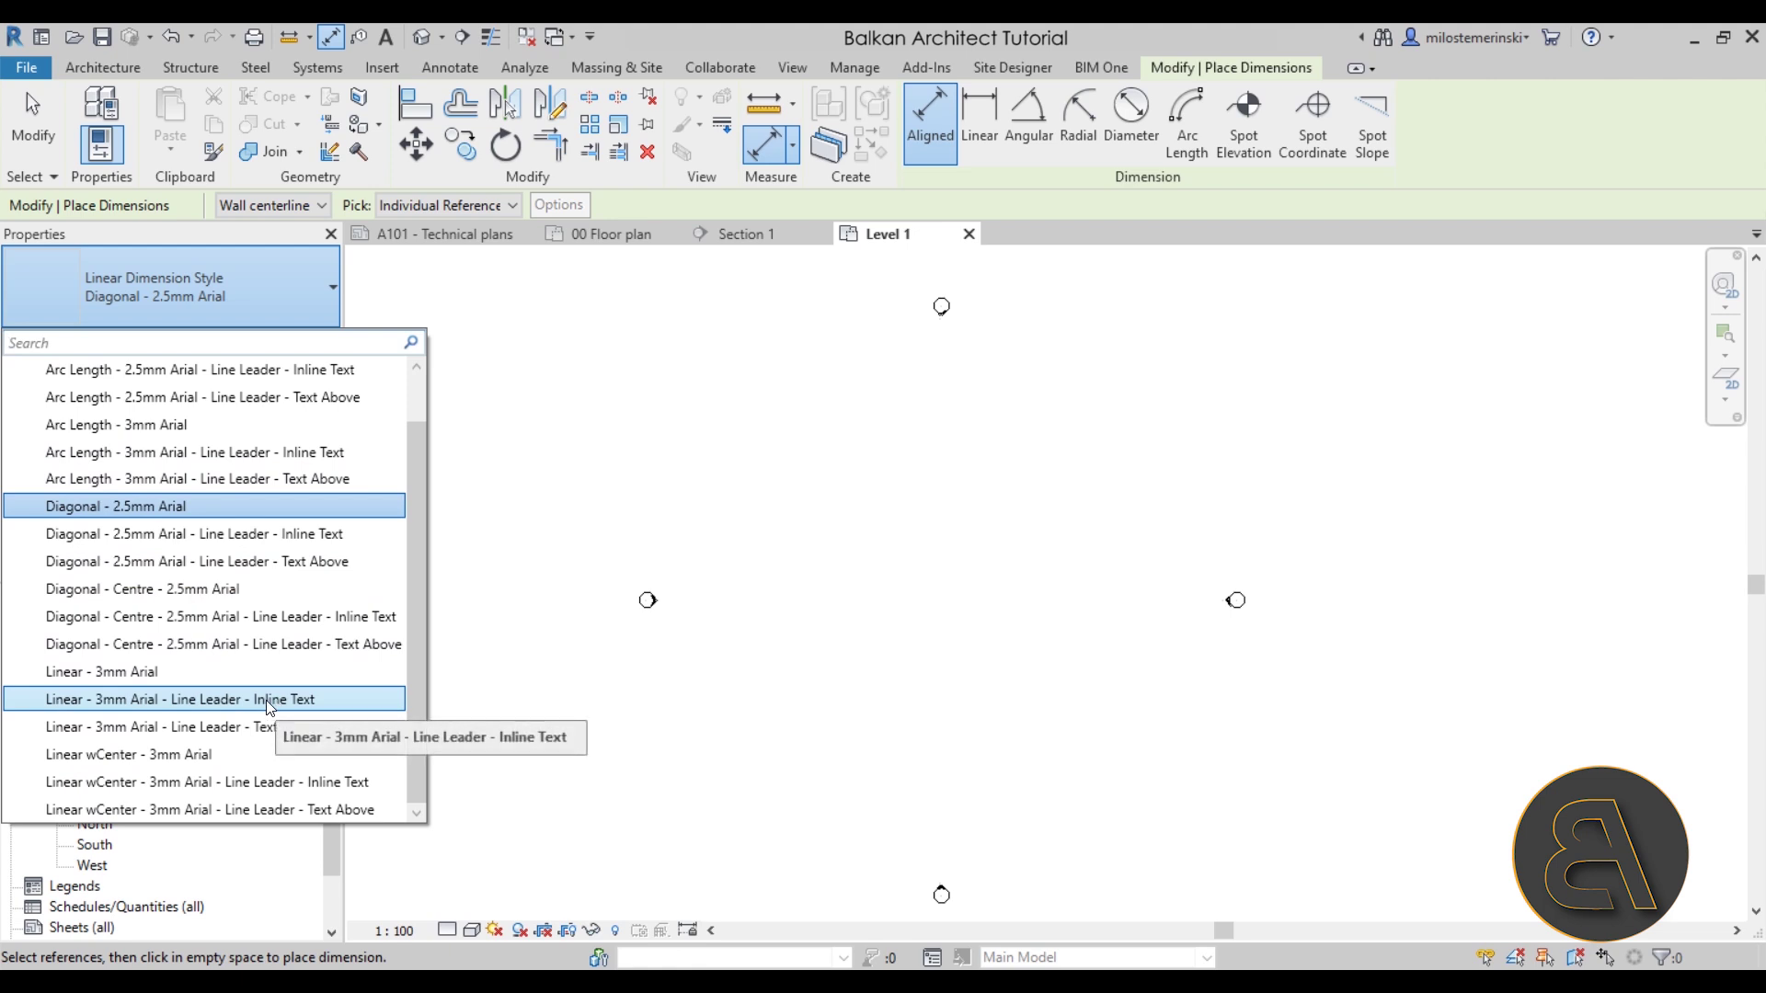
scroll(270, 704, up, 1)
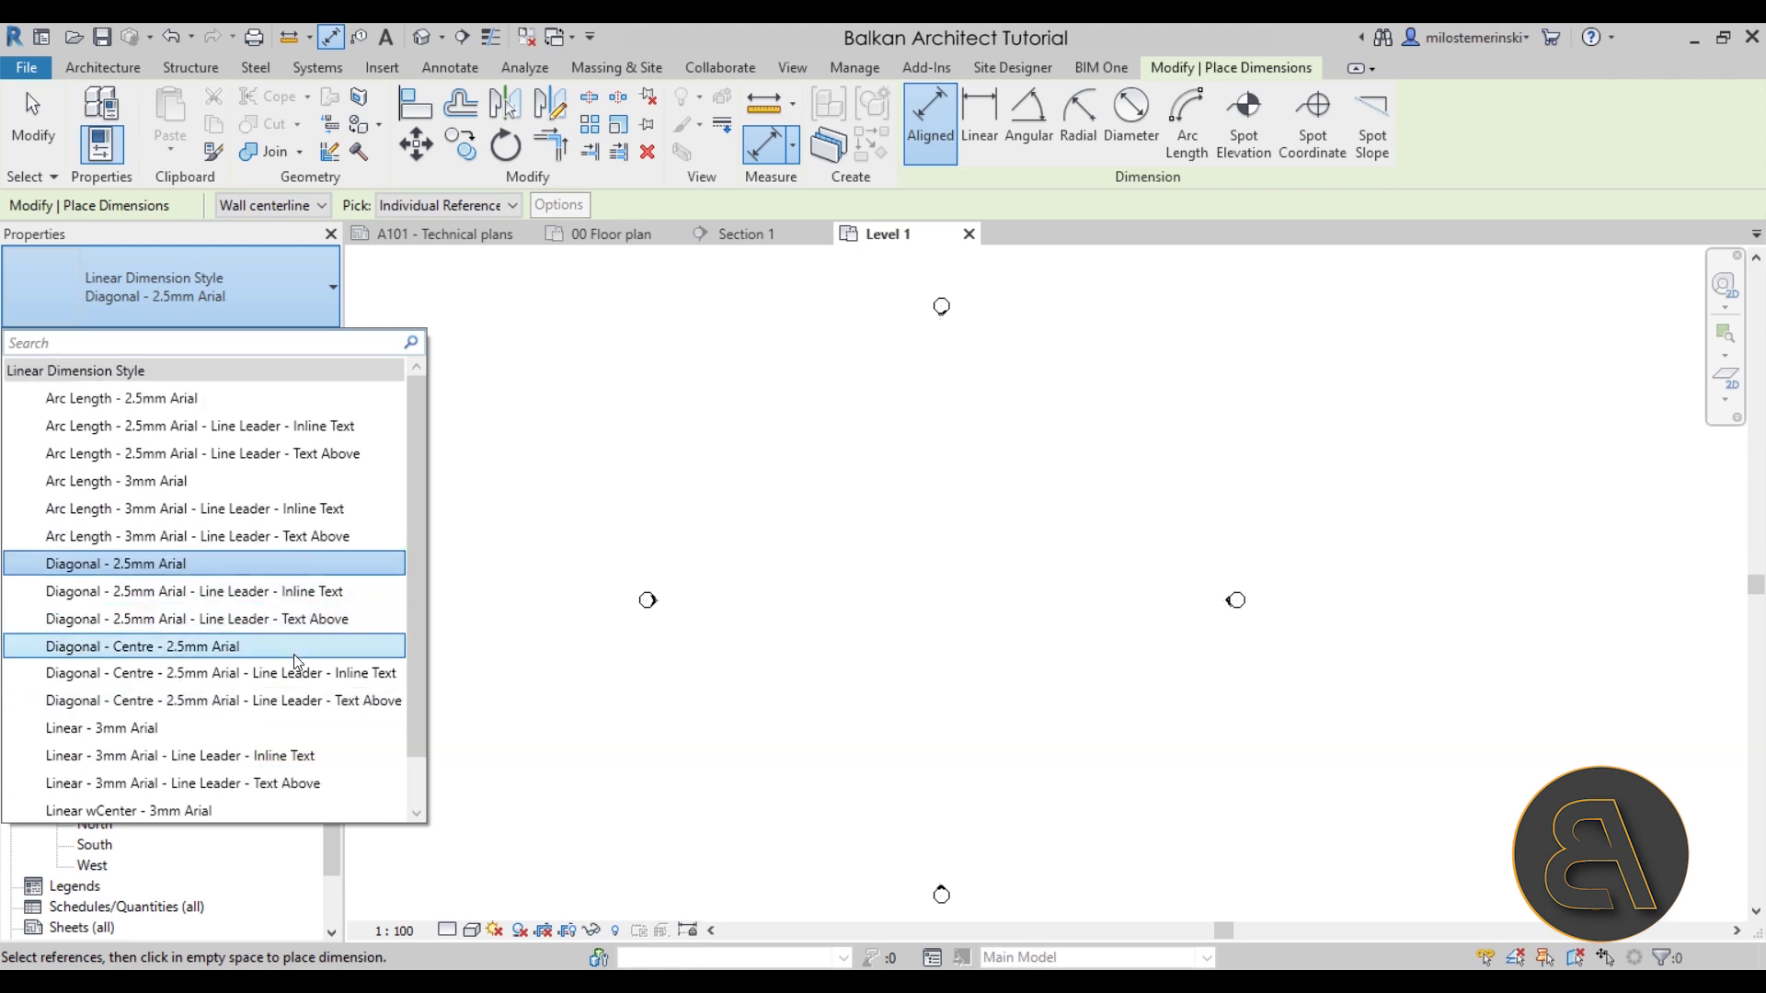
click(234, 562)
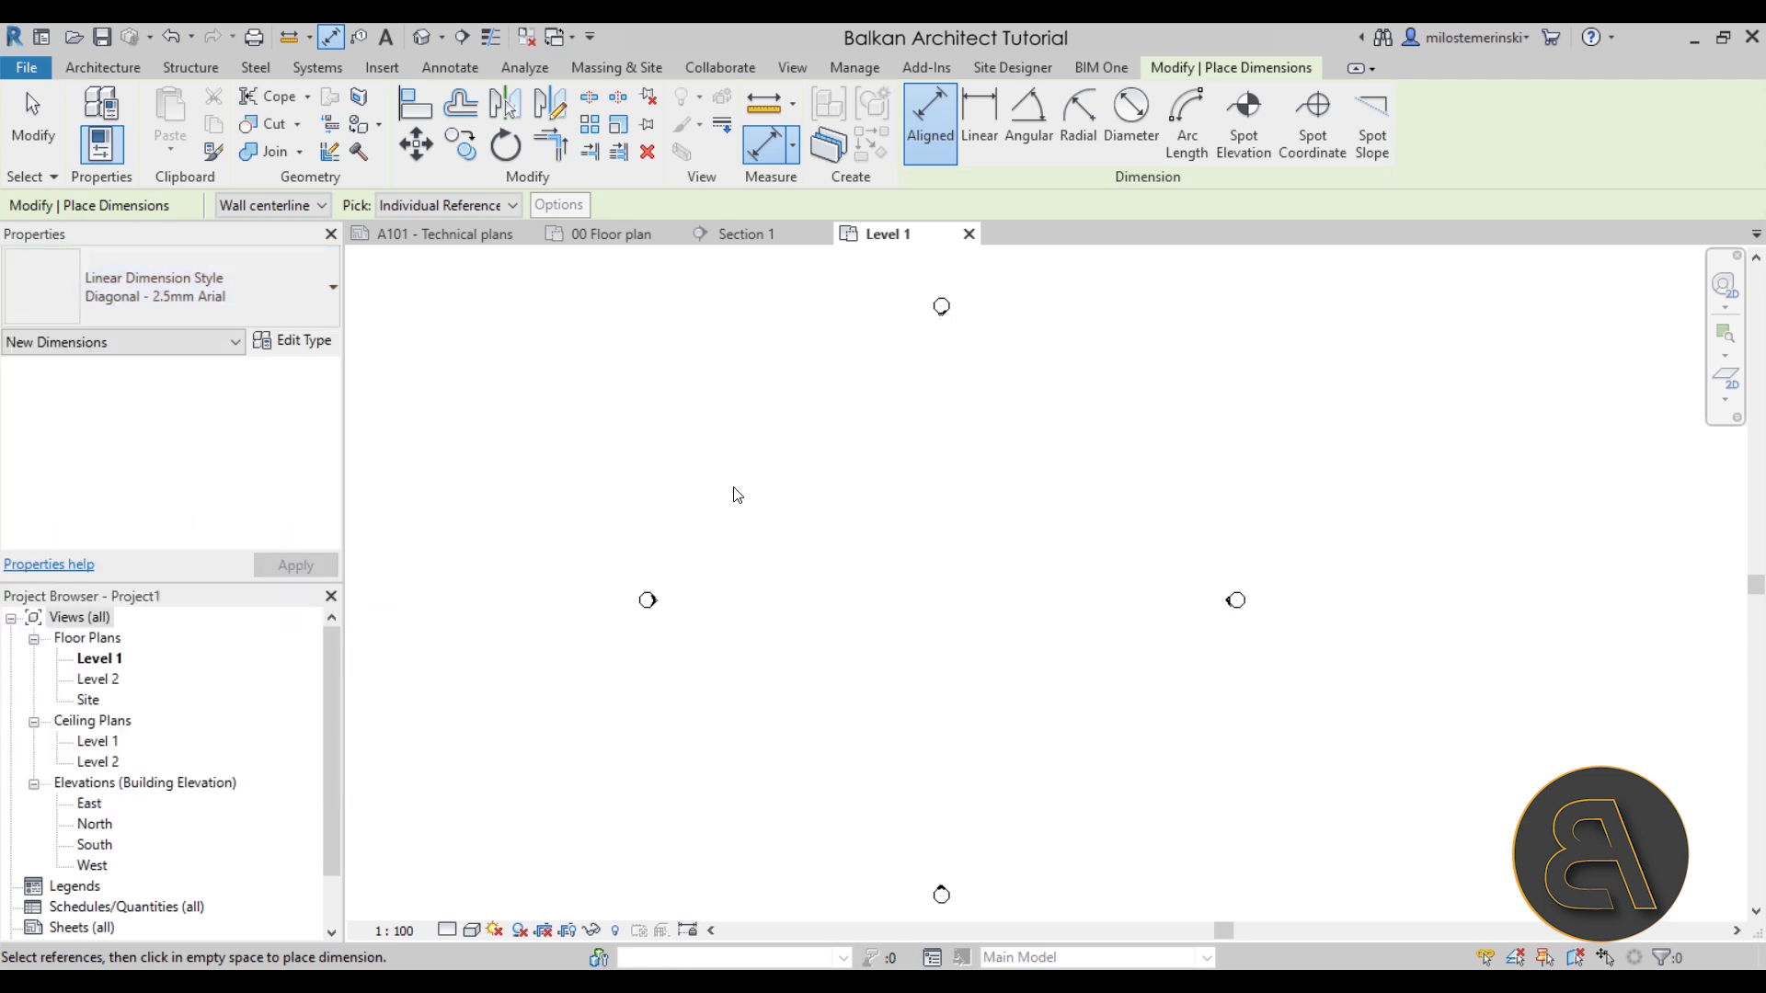
key(Escape)
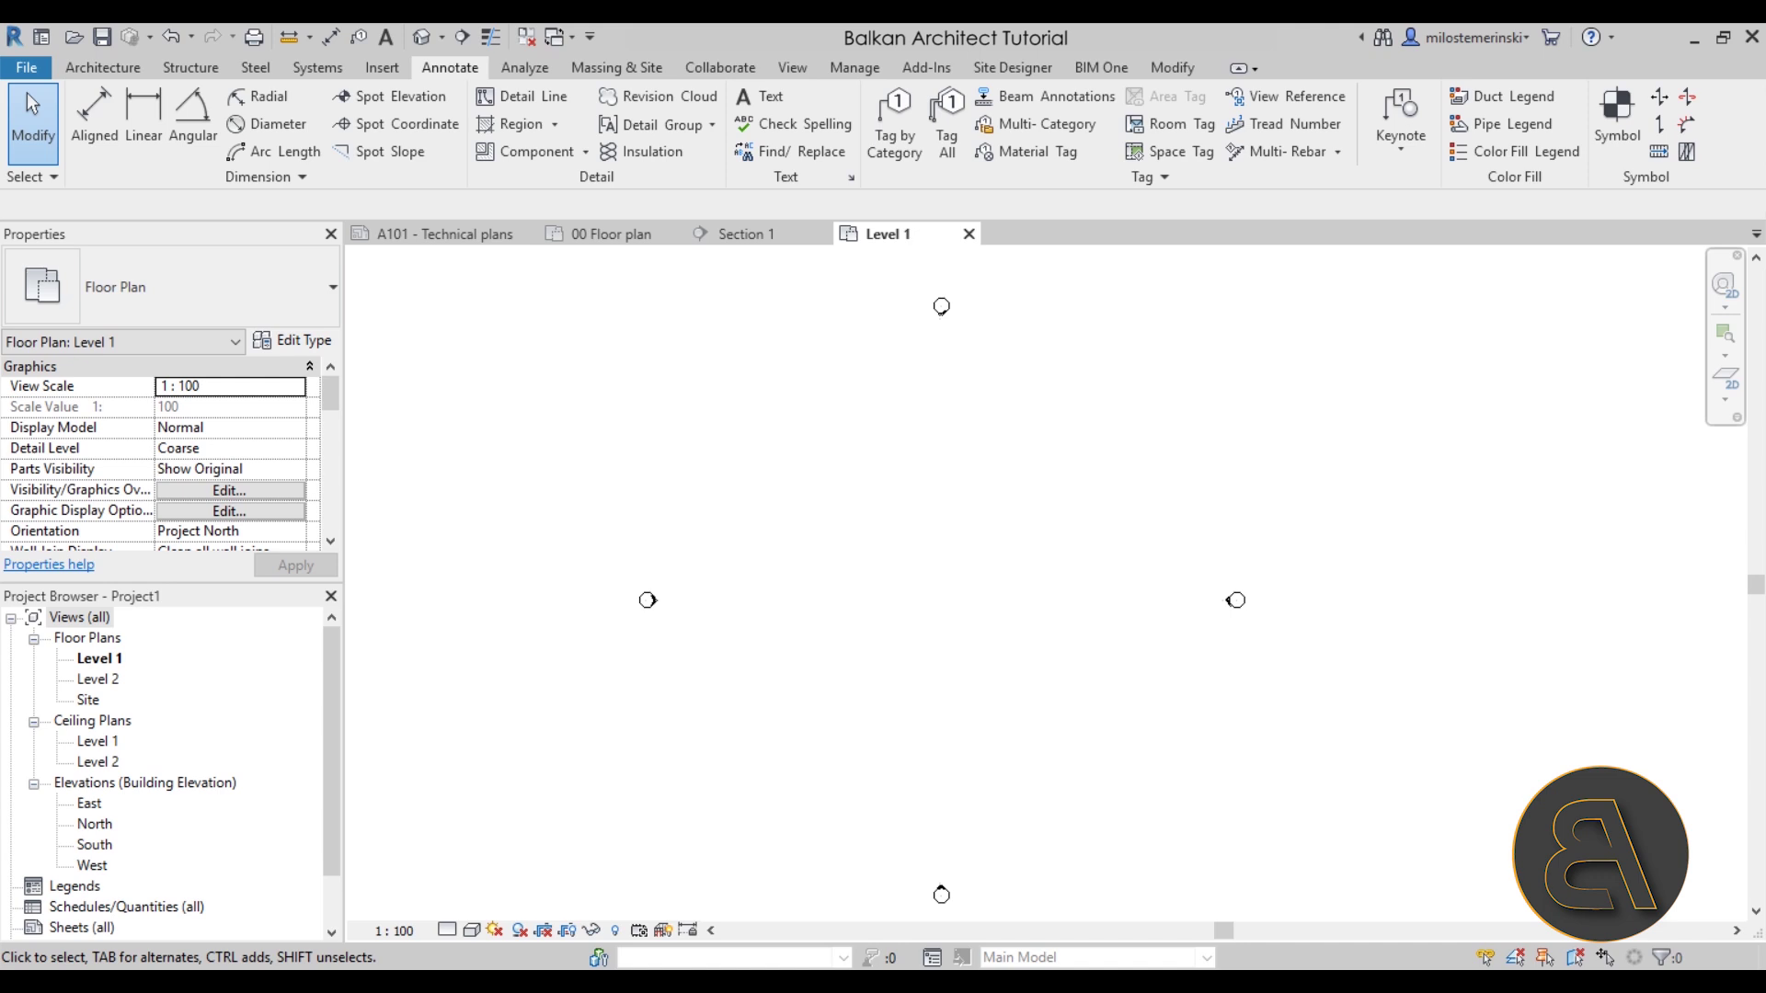
Switch to the Complete house in Revit project's A101 - Technical plans sheet and view its full layout.
click(441, 234)
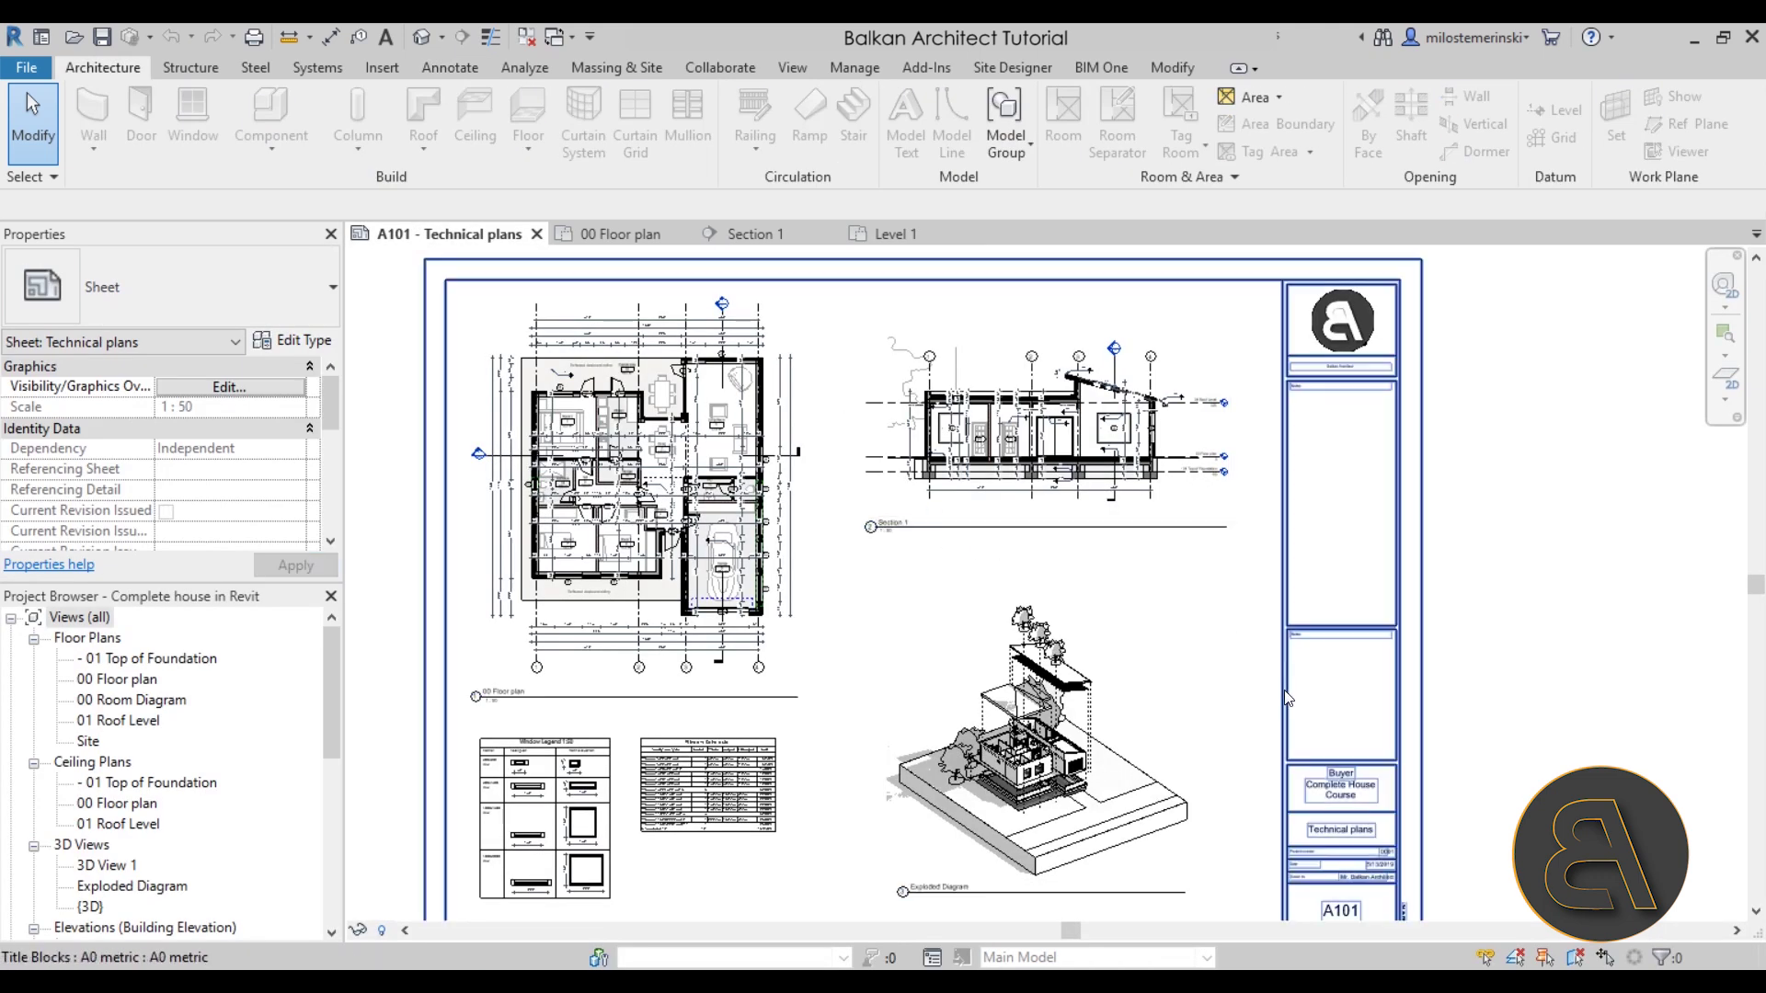
scroll(1210, 684, down, 1)
scroll(1196, 694, down, 1)
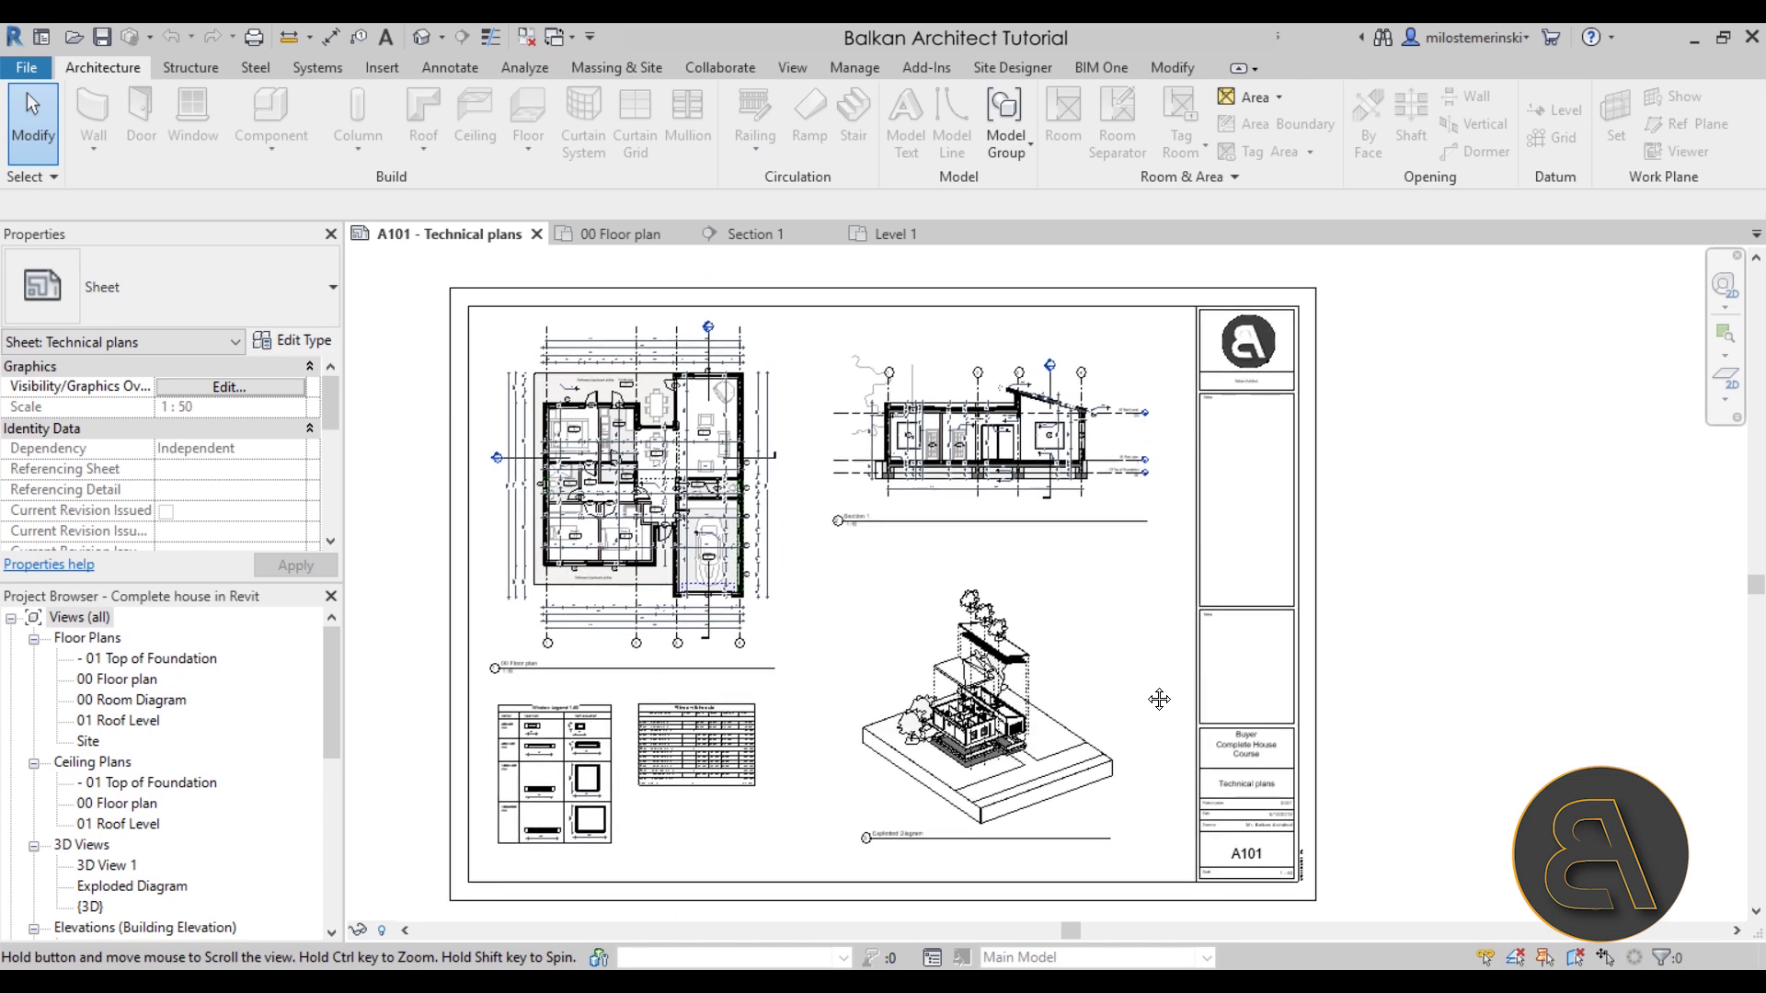
scroll(1403, 717, up, 1)
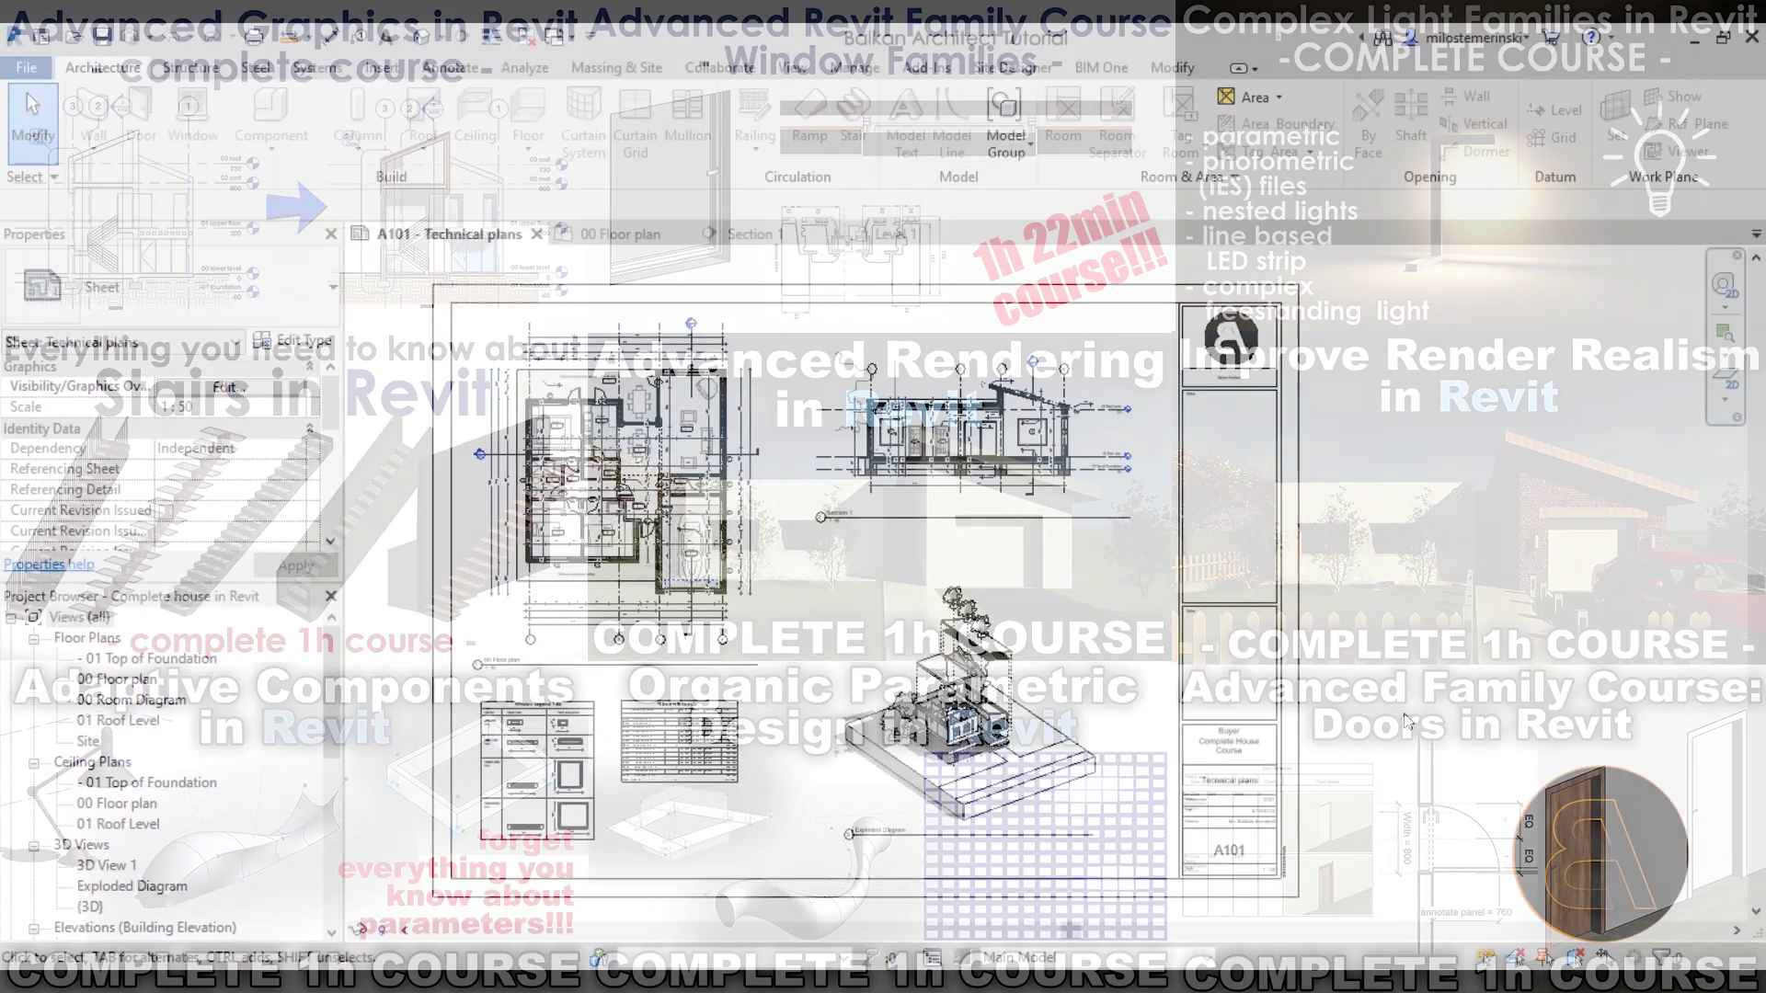